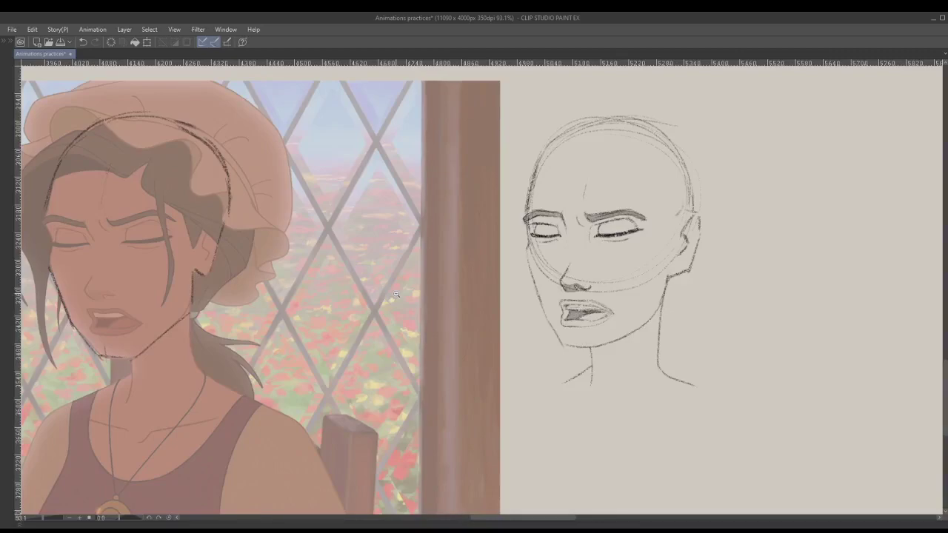
Step: Review the existing rough head sketches and their reference stills across the canvas and neighbouring frames
{"action": "left_click_drag", "start_coordinate": [494, 208], "coordinate": [160, 208]}
{"action": "mouse_move", "coordinate": [161, 208]}
{"action": "left_mouse_down"}
{"action": "mouse_move", "coordinate": [355, 193]}
{"action": "mouse_move", "coordinate": [565, 223]}
{"action": "mouse_move", "coordinate": [589, 248]}
{"action": "left_mouse_up"}
{"action": "key", "text": "period"}
{"action": "key", "text": "period"}
{"action": "key", "text": "period"}
{"action": "key", "text": "period"}
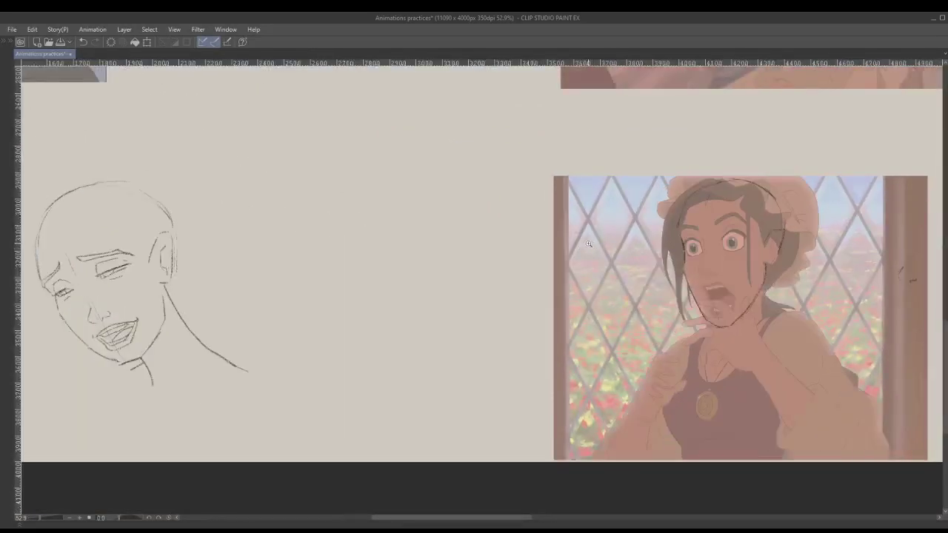
{"action": "key", "text": "comma"}
{"action": "key", "text": "comma"}
{"action": "key", "text": "comma"}
{"action": "key", "text": "comma"}
{"action": "left_click_drag", "start_coordinate": [700, 240], "coordinate": [148, 241]}
{"action": "left_click_drag", "start_coordinate": [148, 240], "coordinate": [539, 223]}
{"action": "key", "text": "period"}
{"action": "key", "text": "period"}
{"action": "key", "text": "period"}
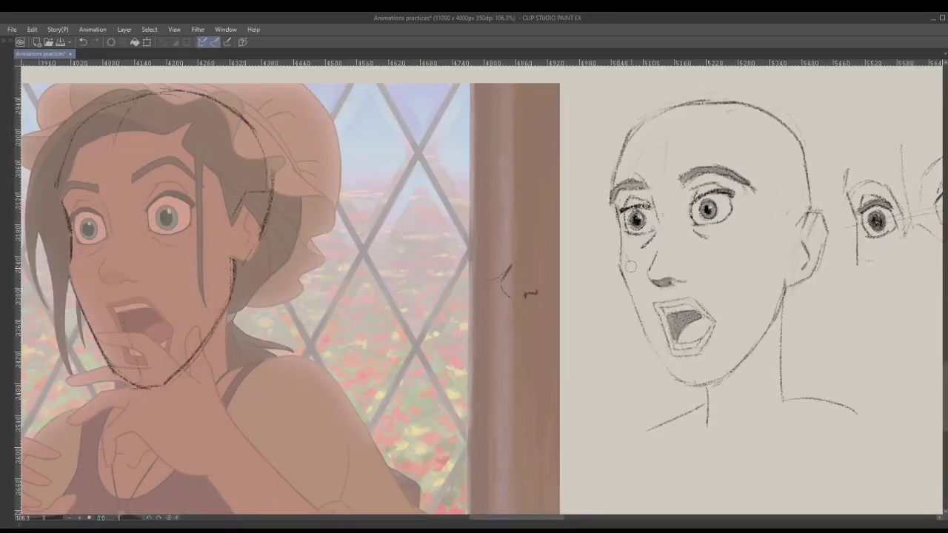
Step: Add a faint curved guideline from under the nose to the ear on the open-mouthed head sketch
{"action": "left_click_drag", "start_coordinate": [693, 284], "coordinate": [736, 283]}
{"action": "key", "text": "Left"}
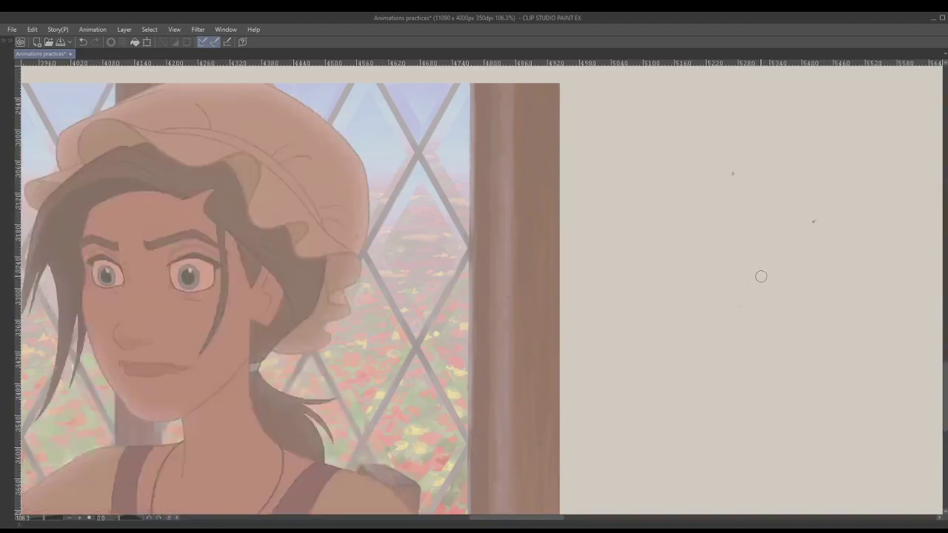
{"action": "key", "text": "Right"}
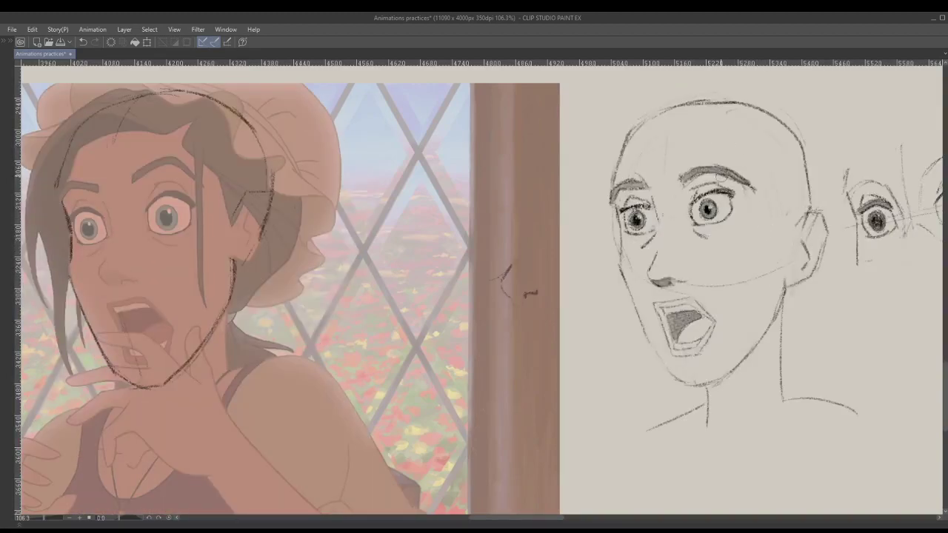
Step: Rough in a loose circle for the cranium in the empty frame beside the frowning woman
{"action": "key", "text": "Left"}
{"action": "left_click_drag", "start_coordinate": [652, 285], "coordinate": [787, 173]}
{"action": "mouse_move", "coordinate": [643, 246]}
{"action": "left_mouse_down"}
{"action": "mouse_move", "coordinate": [754, 303]}
{"action": "mouse_move", "coordinate": [807, 233]}
{"action": "left_mouse_up"}
Step: Compare the circle with the adjacent frame's head and darken its back and upper arc
{"action": "key", "text": "Right"}
{"action": "key", "text": "Left"}
{"action": "key", "text": "Right"}
{"action": "key", "text": "Left"}
{"action": "key", "text": "Right"}
{"action": "key", "text": "Left"}
{"action": "key", "text": "Right"}
{"action": "key", "text": "Left"}
{"action": "key", "text": "Right"}
{"action": "key", "text": "Left"}
{"action": "key", "text": "Right"}
{"action": "key", "text": "Left"}
{"action": "left_click_drag", "start_coordinate": [774, 287], "coordinate": [690, 165]}
Step: Check against the adjacent frame and strengthen the cranium circle's front arc on the face side
{"action": "key", "text": "Right"}
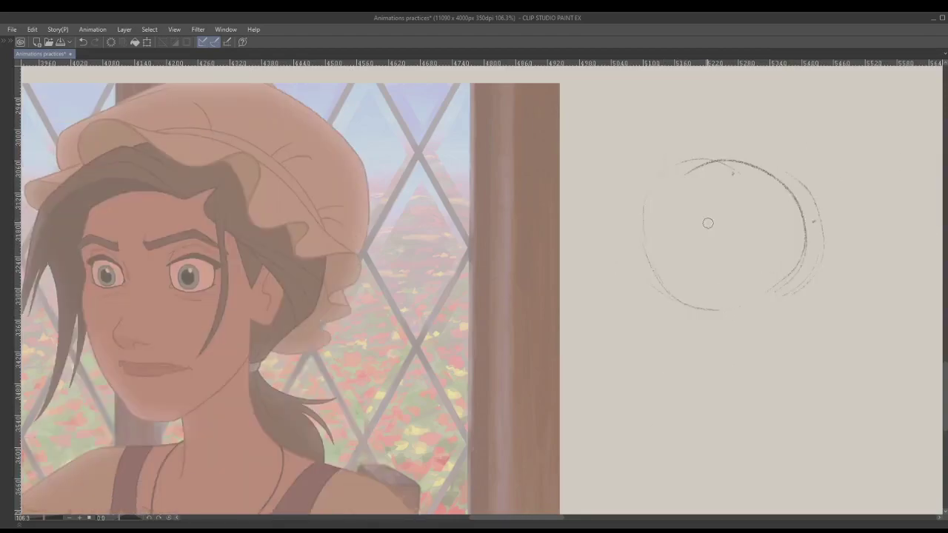
{"action": "key", "text": "Left"}
{"action": "key", "text": "Right"}
{"action": "key", "text": "Left"}
{"action": "left_click_drag", "start_coordinate": [644, 224], "coordinate": [668, 288]}
Step: Compare the new cranium with the open-mouthed head and touch up the inner ear line on that head
{"action": "key", "text": "Right"}
{"action": "key", "text": "Left"}
{"action": "key", "text": "Right"}
{"action": "key", "text": "Left"}
{"action": "key", "text": "Right"}
{"action": "key", "text": "Left"}
{"action": "key", "text": "Right"}
{"action": "key", "text": "Left"}
{"action": "key", "text": "Right"}
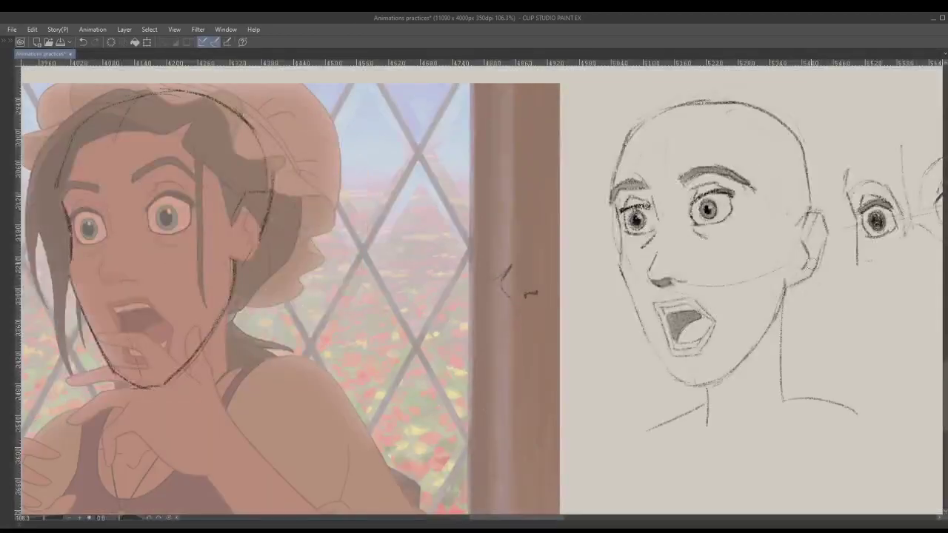
{"action": "left_click_drag", "start_coordinate": [813, 256], "coordinate": [808, 246]}
Step: Sketch the lower back curve of the skull behind the cranium circle
{"action": "key", "text": "Left"}
{"action": "mouse_move", "coordinate": [822, 256]}
{"action": "left_mouse_down"}
{"action": "mouse_move", "coordinate": [806, 314]}
{"action": "mouse_move", "coordinate": [782, 321]}
{"action": "left_mouse_up"}
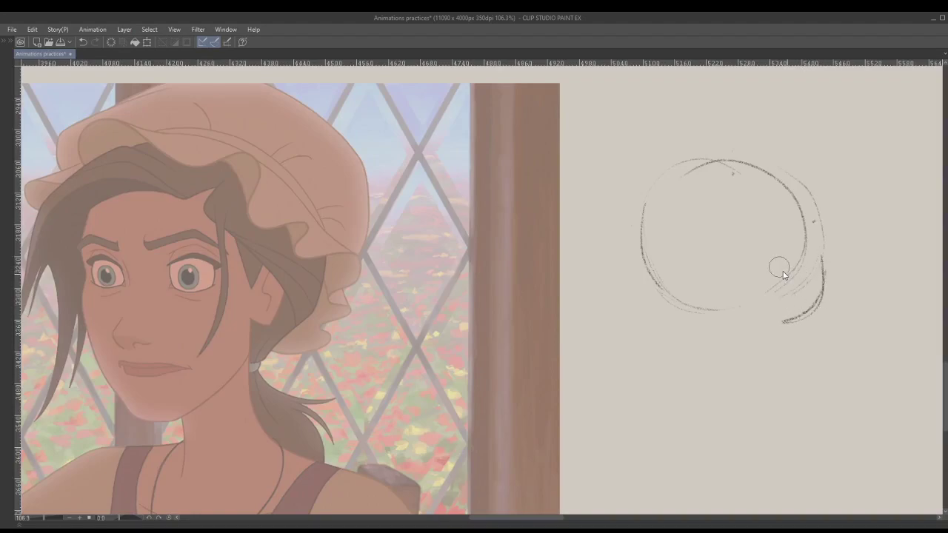
{"action": "mouse_move", "coordinate": [809, 234]}
{"action": "left_mouse_down"}
{"action": "mouse_move", "coordinate": [802, 300]}
{"action": "mouse_move", "coordinate": [822, 313]}
{"action": "mouse_move", "coordinate": [793, 329]}
{"action": "mouse_move", "coordinate": [833, 283]}
{"action": "mouse_move", "coordinate": [822, 261]}
{"action": "mouse_move", "coordinate": [784, 320]}
{"action": "left_mouse_up"}
Step: Sketch a curved vertical centre line on the face side of the cranium, checking against the adjacent frames
{"action": "key", "text": "p"}
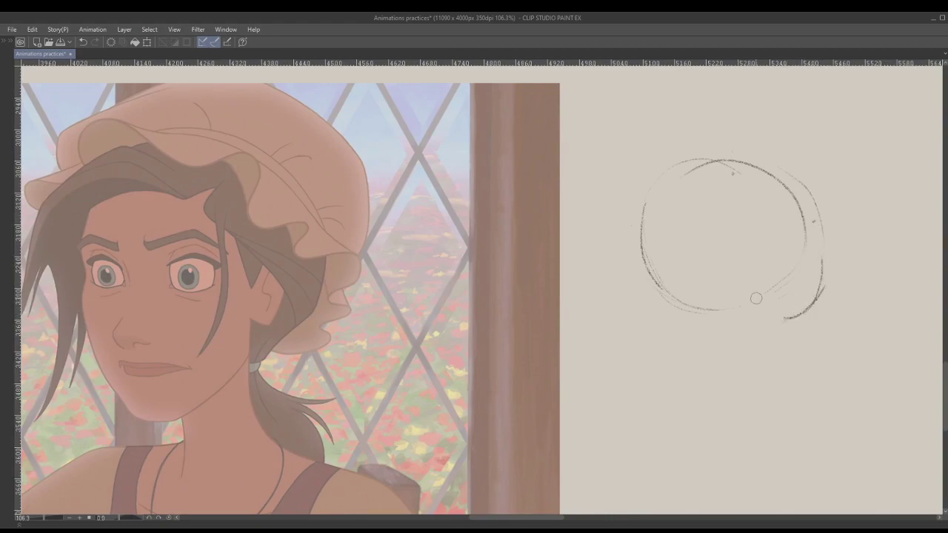
{"action": "key", "text": "comma"}
{"action": "key", "text": "period"}
{"action": "key", "text": "comma"}
{"action": "key", "text": "period"}
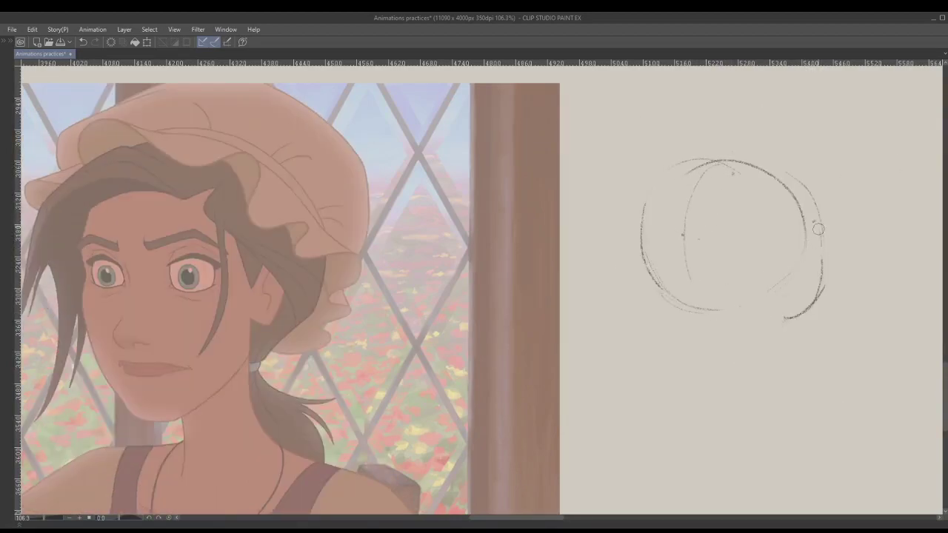
Step: Redraw the cranium outline wider around the back, crown, forehead and base, and erase the inner construction strokes
{"action": "mouse_move", "coordinate": [818, 229]}
{"action": "left_mouse_down"}
{"action": "mouse_move", "coordinate": [787, 161]}
{"action": "mouse_move", "coordinate": [707, 150]}
{"action": "left_mouse_up"}
{"action": "left_click_drag", "start_coordinate": [645, 203], "coordinate": [637, 257]}
{"action": "mouse_move", "coordinate": [667, 292]}
{"action": "left_mouse_down"}
{"action": "mouse_move", "coordinate": [731, 329]}
{"action": "mouse_move", "coordinate": [783, 319]}
{"action": "left_mouse_up"}
{"action": "key", "text": "e"}
{"action": "mouse_move", "coordinate": [670, 287]}
{"action": "left_mouse_down"}
{"action": "mouse_move", "coordinate": [680, 303]}
{"action": "mouse_move", "coordinate": [644, 214]}
{"action": "mouse_move", "coordinate": [697, 307]}
{"action": "mouse_move", "coordinate": [792, 239]}
{"action": "mouse_move", "coordinate": [719, 169]}
{"action": "mouse_move", "coordinate": [770, 171]}
{"action": "mouse_move", "coordinate": [790, 191]}
{"action": "mouse_move", "coordinate": [793, 180]}
{"action": "mouse_move", "coordinate": [810, 274]}
{"action": "mouse_move", "coordinate": [817, 212]}
{"action": "mouse_move", "coordinate": [778, 303]}
{"action": "mouse_move", "coordinate": [815, 211]}
{"action": "mouse_move", "coordinate": [769, 352]}
{"action": "left_mouse_up"}
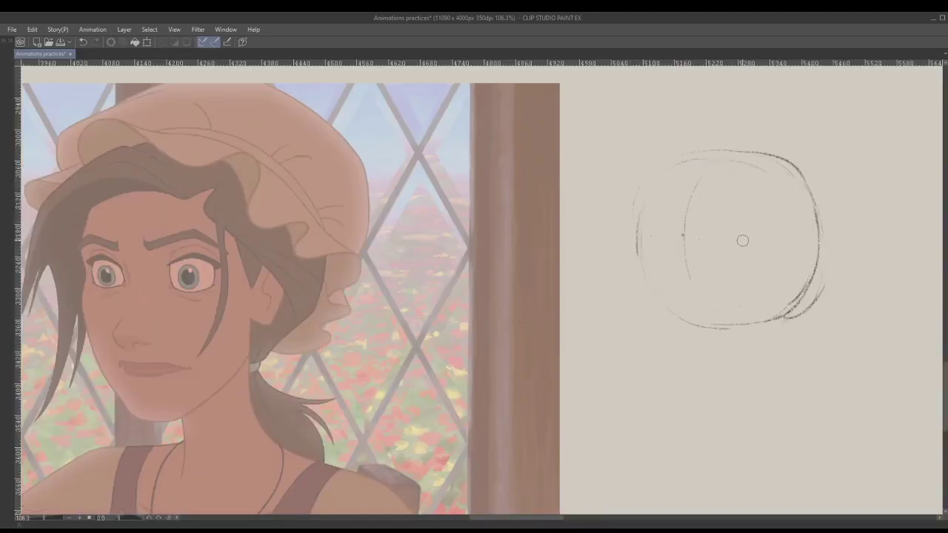
Step: Clean the stray marks at the centre line and draw a horizontal brow guide crossing a short centre line
{"action": "key", "text": "e"}
{"action": "left_click", "coordinate": [748, 243]}
{"action": "left_click_drag", "start_coordinate": [687, 239], "coordinate": [681, 231]}
{"action": "key", "text": "p"}
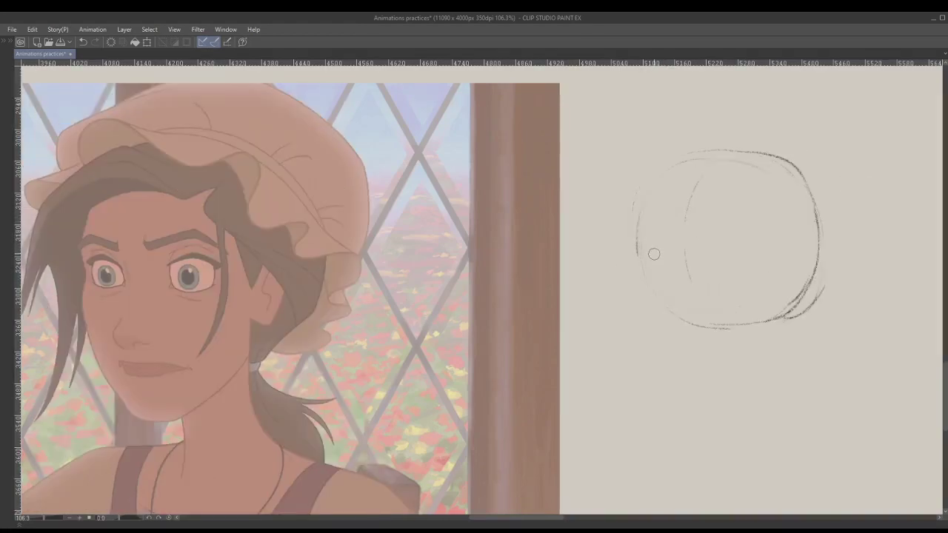
{"action": "left_click", "coordinate": [651, 261]}
{"action": "left_click_drag", "start_coordinate": [649, 261], "coordinate": [759, 262]}
{"action": "left_click_drag", "start_coordinate": [680, 254], "coordinate": [689, 288]}
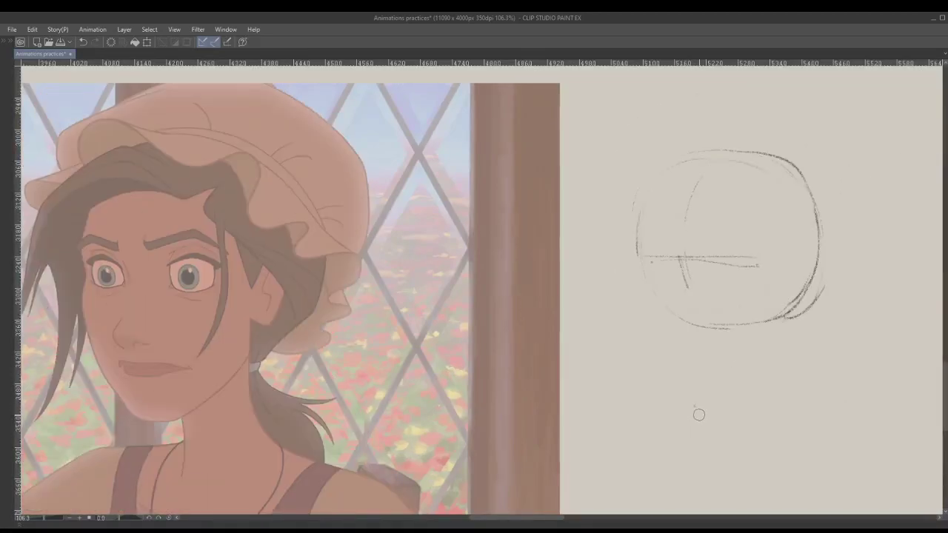
Step: Mark the chin level and extend the face's centre line from the brow guide down to the chin
{"action": "mouse_move", "coordinate": [699, 412]}
{"action": "left_mouse_down"}
{"action": "mouse_move", "coordinate": [694, 424]}
{"action": "mouse_move", "coordinate": [712, 431]}
{"action": "left_mouse_up"}
{"action": "key", "text": "e"}
{"action": "key", "text": "p"}
{"action": "left_click_drag", "start_coordinate": [680, 262], "coordinate": [680, 390]}
{"action": "key", "text": "ctrl+z"}
{"action": "key", "text": "ctrl+z"}
{"action": "left_click_drag", "start_coordinate": [684, 282], "coordinate": [687, 407]}
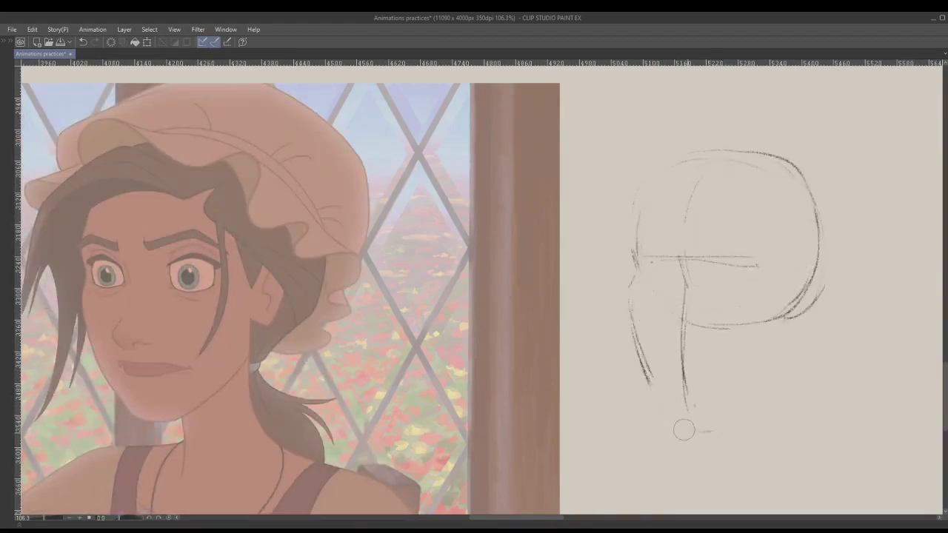
Step: Draw the far cheek and jaw contour down to the chin and lighten its rough strokes
{"action": "left_click_drag", "start_coordinate": [649, 374], "coordinate": [687, 400]}
{"action": "key", "text": "ctrl+z"}
{"action": "mouse_move", "coordinate": [630, 284]}
{"action": "left_mouse_down"}
{"action": "mouse_move", "coordinate": [632, 333]}
{"action": "mouse_move", "coordinate": [664, 395]}
{"action": "left_mouse_up"}
{"action": "key", "text": "e"}
{"action": "mouse_move", "coordinate": [629, 294]}
{"action": "left_mouse_down"}
{"action": "mouse_move", "coordinate": [659, 391]}
{"action": "mouse_move", "coordinate": [642, 367]}
{"action": "left_mouse_up"}
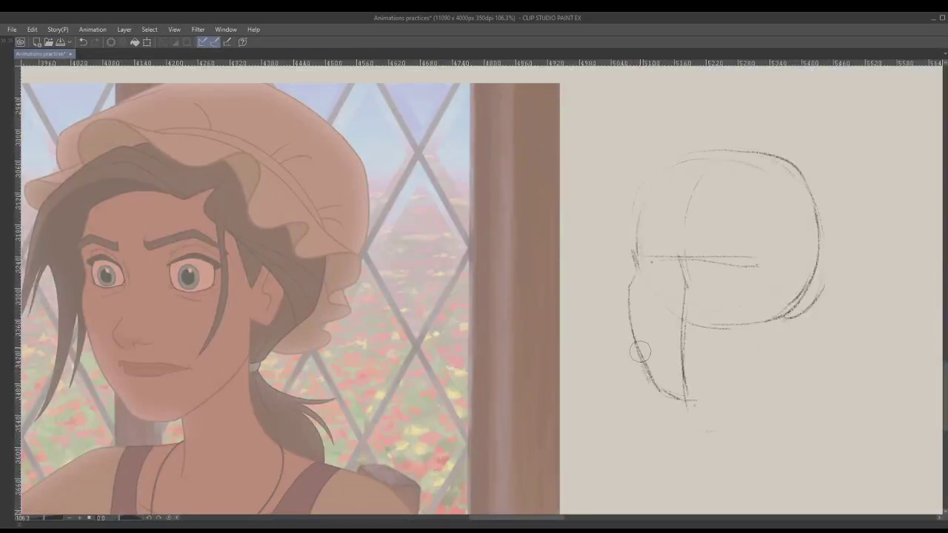
Step: Clean up the far eye-socket area and redraw the forehead contour from the brow to the crown
{"action": "left_click_drag", "start_coordinate": [677, 316], "coordinate": [662, 305]}
{"action": "left_click_drag", "start_coordinate": [632, 251], "coordinate": [638, 267]}
{"action": "key", "text": "e"}
{"action": "left_click_drag", "start_coordinate": [643, 280], "coordinate": [648, 270]}
{"action": "left_click_drag", "start_coordinate": [633, 262], "coordinate": [635, 254]}
{"action": "mouse_move", "coordinate": [637, 209]}
{"action": "left_mouse_down"}
{"action": "mouse_move", "coordinate": [631, 245]}
{"action": "mouse_move", "coordinate": [640, 197]}
{"action": "left_mouse_up"}
{"action": "key", "text": "ctrl+z"}
{"action": "key", "text": "ctrl+z"}
{"action": "mouse_move", "coordinate": [631, 245]}
{"action": "left_mouse_down"}
{"action": "mouse_move", "coordinate": [639, 199]}
{"action": "mouse_move", "coordinate": [712, 153]}
{"action": "left_mouse_up"}
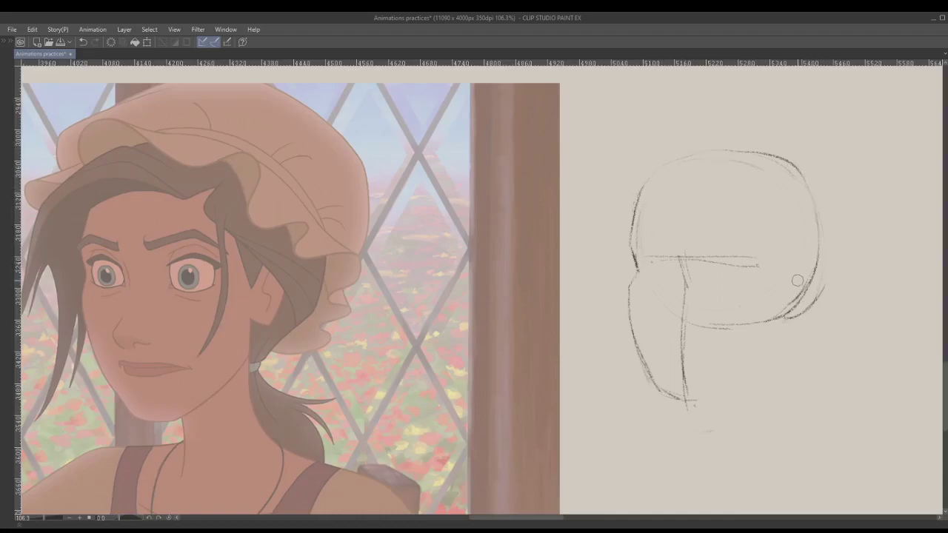
Step: Erase the lower back of the skull and draw a rounded near-side jaw from the chin up towards the ear
{"action": "mouse_move", "coordinate": [788, 282]}
{"action": "left_mouse_down"}
{"action": "mouse_move", "coordinate": [822, 275]}
{"action": "mouse_move", "coordinate": [818, 295]}
{"action": "mouse_move", "coordinate": [803, 287]}
{"action": "mouse_move", "coordinate": [788, 320]}
{"action": "left_mouse_up"}
{"action": "key", "text": "e"}
{"action": "key", "text": "p"}
{"action": "mouse_move", "coordinate": [822, 278]}
{"action": "left_mouse_down"}
{"action": "mouse_move", "coordinate": [782, 337]}
{"action": "mouse_move", "coordinate": [783, 327]}
{"action": "mouse_move", "coordinate": [760, 383]}
{"action": "left_mouse_up"}
{"action": "left_click_drag", "start_coordinate": [700, 398], "coordinate": [774, 369]}
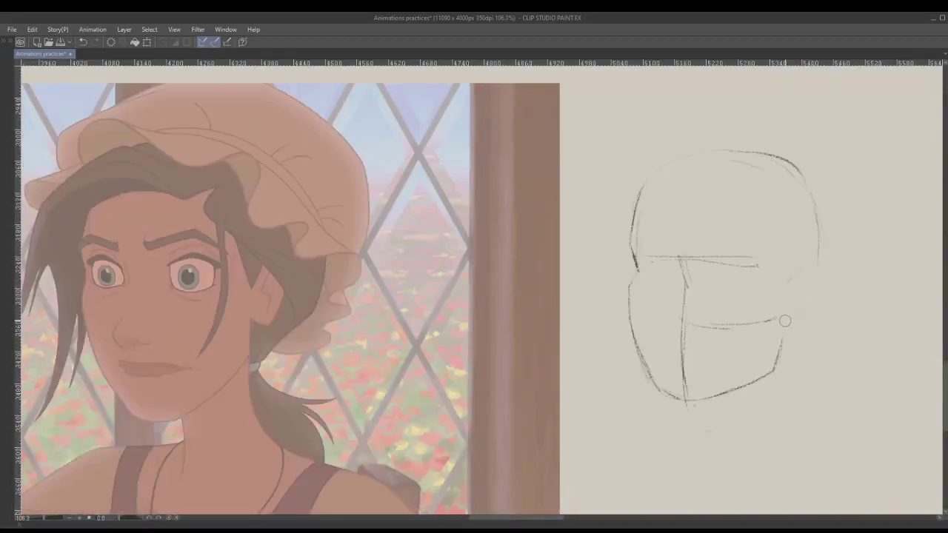
{"action": "key", "text": "e"}
{"action": "left_click_drag", "start_coordinate": [781, 360], "coordinate": [772, 381]}
{"action": "left_click_drag", "start_coordinate": [785, 319], "coordinate": [767, 376]}
Step: Redraw the centre line down to the chin with a slight curve and erase the old lower skull curve
{"action": "left_click_drag", "start_coordinate": [669, 364], "coordinate": [681, 355]}
{"action": "left_click_drag", "start_coordinate": [683, 261], "coordinate": [677, 391]}
{"action": "left_click_drag", "start_coordinate": [684, 286], "coordinate": [676, 404]}
{"action": "key", "text": "ctrl+z"}
{"action": "mouse_move", "coordinate": [684, 286]}
{"action": "left_mouse_down"}
{"action": "mouse_move", "coordinate": [677, 403]}
{"action": "mouse_move", "coordinate": [697, 331]}
{"action": "mouse_move", "coordinate": [773, 321]}
{"action": "left_mouse_up"}
{"action": "key", "text": "e"}
{"action": "key", "text": "p"}
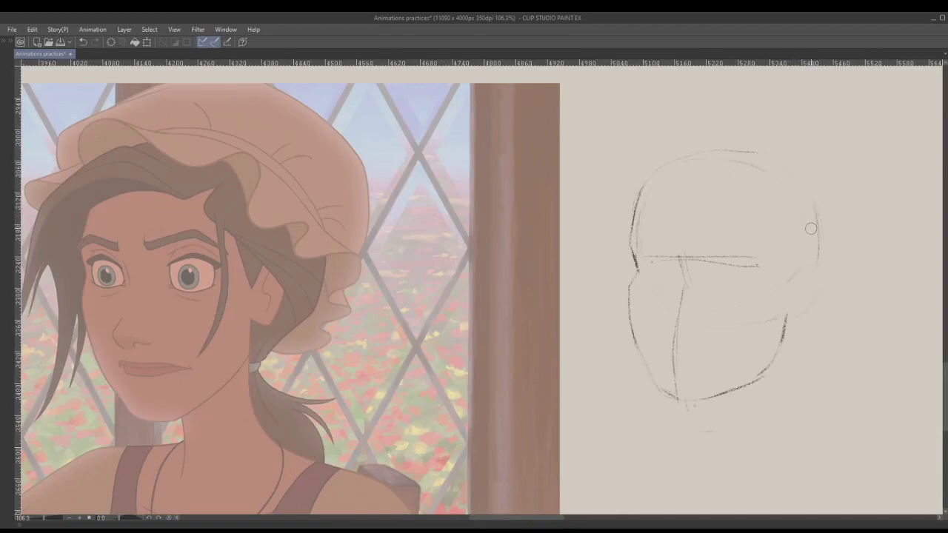
Step: Redraw the forehead and crown contour as one clean line from the temple to the top of the head
{"action": "mouse_move", "coordinate": [811, 266]}
{"action": "left_mouse_down"}
{"action": "mouse_move", "coordinate": [811, 216]}
{"action": "mouse_move", "coordinate": [767, 152]}
{"action": "left_mouse_up"}
{"action": "key", "text": "ctrl+z"}
{"action": "left_click_drag", "start_coordinate": [641, 194], "coordinate": [696, 158]}
{"action": "key", "text": "ctrl+z"}
{"action": "left_click_drag", "start_coordinate": [634, 196], "coordinate": [761, 153]}
Step: Redraw the back of the head as a cleaner curve from above the ear to the crown
{"action": "left_click_drag", "start_coordinate": [809, 262], "coordinate": [720, 163]}
{"action": "key", "text": "ctrl+z"}
{"action": "left_click_drag", "start_coordinate": [813, 257], "coordinate": [733, 151]}
{"action": "key", "text": "ctrl+z"}
{"action": "left_click_drag", "start_coordinate": [815, 261], "coordinate": [784, 176]}
{"action": "key", "text": "ctrl+z"}
{"action": "left_click_drag", "start_coordinate": [814, 261], "coordinate": [803, 190]}
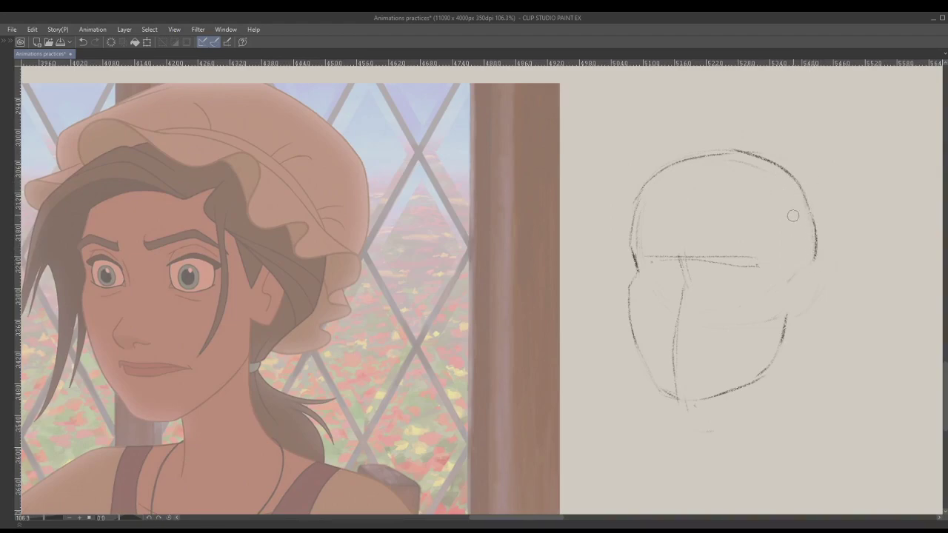
{"action": "key", "text": "ctrl+z"}
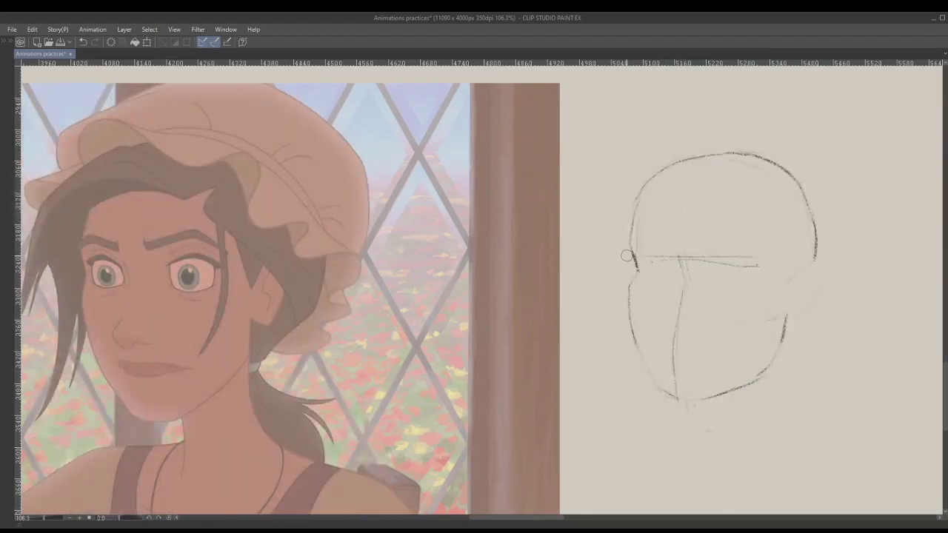
Step: Erase the brow and centre guidelines inside the head and redraw the far jaw contour near the chin
{"action": "left_click_drag", "start_coordinate": [627, 255], "coordinate": [757, 265]}
{"action": "mouse_move", "coordinate": [685, 300]}
{"action": "left_mouse_down"}
{"action": "mouse_move", "coordinate": [671, 355]}
{"action": "mouse_move", "coordinate": [672, 320]}
{"action": "left_mouse_up"}
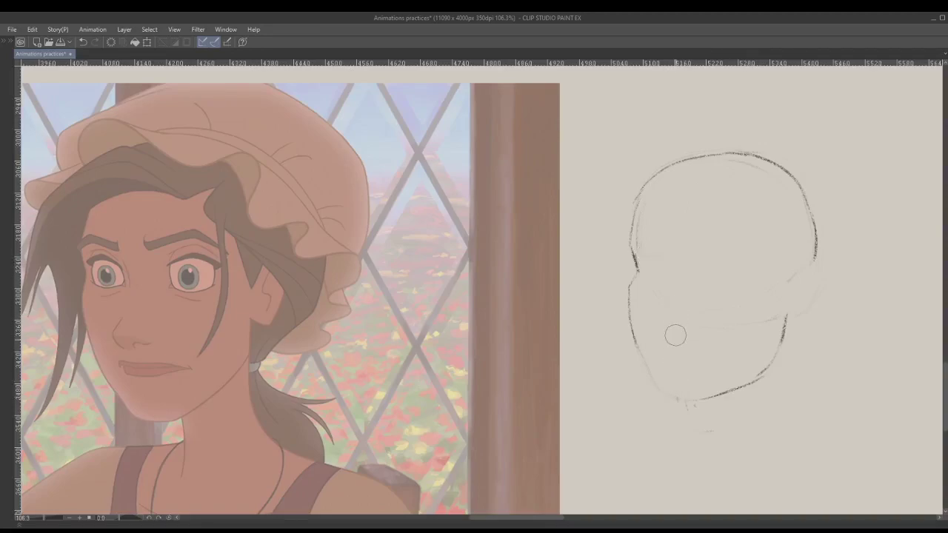
{"action": "key", "text": "p"}
{"action": "left_click_drag", "start_coordinate": [647, 367], "coordinate": [658, 391]}
{"action": "key", "text": "ctrl+z"}
{"action": "mouse_move", "coordinate": [640, 358]}
{"action": "left_mouse_down"}
{"action": "mouse_move", "coordinate": [660, 398]}
{"action": "mouse_move", "coordinate": [708, 398]}
{"action": "left_mouse_up"}
{"action": "key", "text": "ctrl+z"}
{"action": "left_click_drag", "start_coordinate": [654, 386], "coordinate": [699, 401]}
{"action": "key", "text": "ctrl+z"}
Step: Clean up the far cheek contour and redraw it from the eye socket down to the jaw
{"action": "key", "text": "e"}
{"action": "mouse_move", "coordinate": [638, 350]}
{"action": "left_mouse_down"}
{"action": "mouse_move", "coordinate": [629, 288]}
{"action": "mouse_move", "coordinate": [650, 366]}
{"action": "left_mouse_up"}
{"action": "key", "text": "p"}
{"action": "key", "text": "ctrl+z"}
{"action": "left_click_drag", "start_coordinate": [630, 289], "coordinate": [633, 322]}
{"action": "key", "text": "ctrl+z"}
{"action": "mouse_move", "coordinate": [630, 286]}
{"action": "left_mouse_down"}
{"action": "mouse_move", "coordinate": [631, 335]}
{"action": "mouse_move", "coordinate": [649, 368]}
{"action": "left_mouse_up"}
Step: Redraw the near-side jaw line and add a short earlobe stroke where it meets the ear
{"action": "key", "text": "e"}
{"action": "left_click_drag", "start_coordinate": [783, 317], "coordinate": [783, 350]}
{"action": "key", "text": "p"}
{"action": "left_click_drag", "start_coordinate": [783, 318], "coordinate": [782, 344]}
{"action": "left_click_drag", "start_coordinate": [762, 375], "coordinate": [794, 327]}
{"action": "key", "text": "ctrl+z"}
{"action": "key", "text": "ctrl+z"}
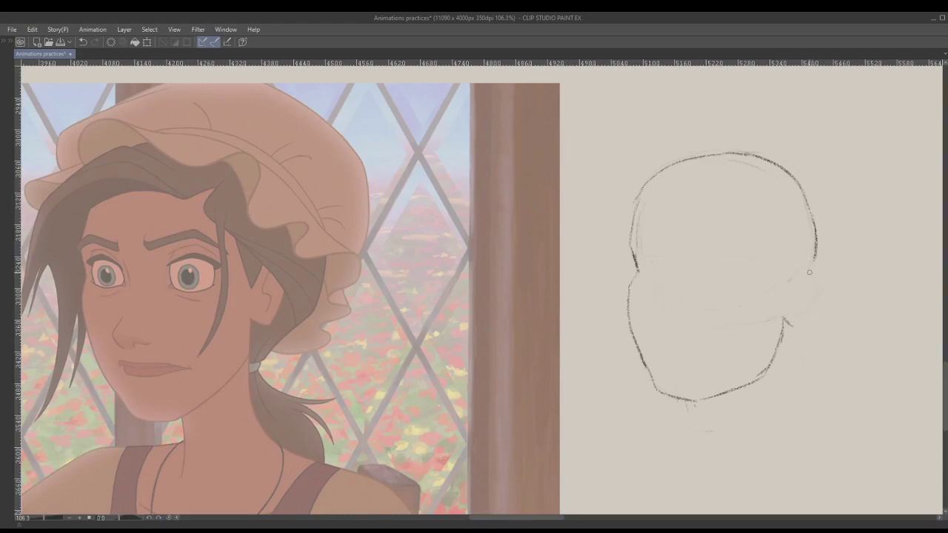
Step: Draw the ear's outer outline from the back of the head around to the earlobe
{"action": "left_click_drag", "start_coordinate": [817, 260], "coordinate": [816, 262]}
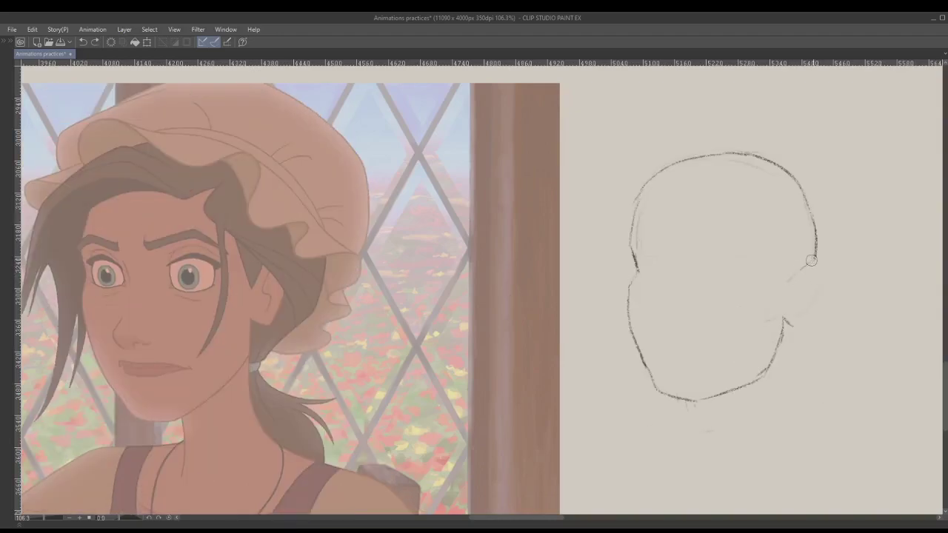
{"action": "left_click_drag", "start_coordinate": [801, 270], "coordinate": [821, 259]}
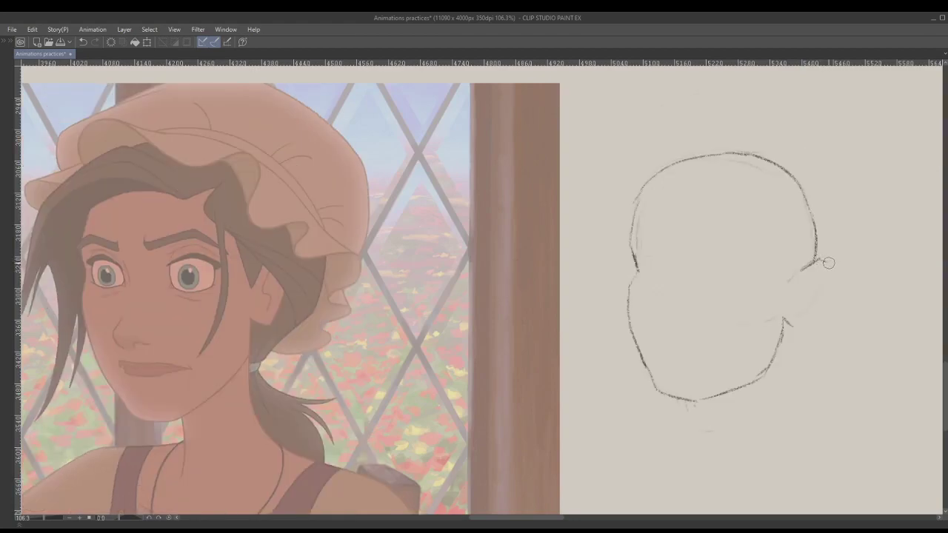
{"action": "mouse_move", "coordinate": [819, 260]}
{"action": "left_mouse_down"}
{"action": "mouse_move", "coordinate": [831, 288]}
{"action": "mouse_move", "coordinate": [804, 311]}
{"action": "mouse_move", "coordinate": [822, 302]}
{"action": "mouse_move", "coordinate": [806, 319]}
{"action": "left_mouse_up"}
Step: Erase the rough chin strokes and redraw the bottom contour of the chin
{"action": "key", "text": "e"}
{"action": "mouse_move", "coordinate": [689, 400]}
{"action": "left_mouse_down"}
{"action": "mouse_move", "coordinate": [669, 394]}
{"action": "mouse_move", "coordinate": [680, 393]}
{"action": "left_mouse_up"}
{"action": "key", "text": "p"}
{"action": "left_click_drag", "start_coordinate": [656, 388], "coordinate": [694, 398]}
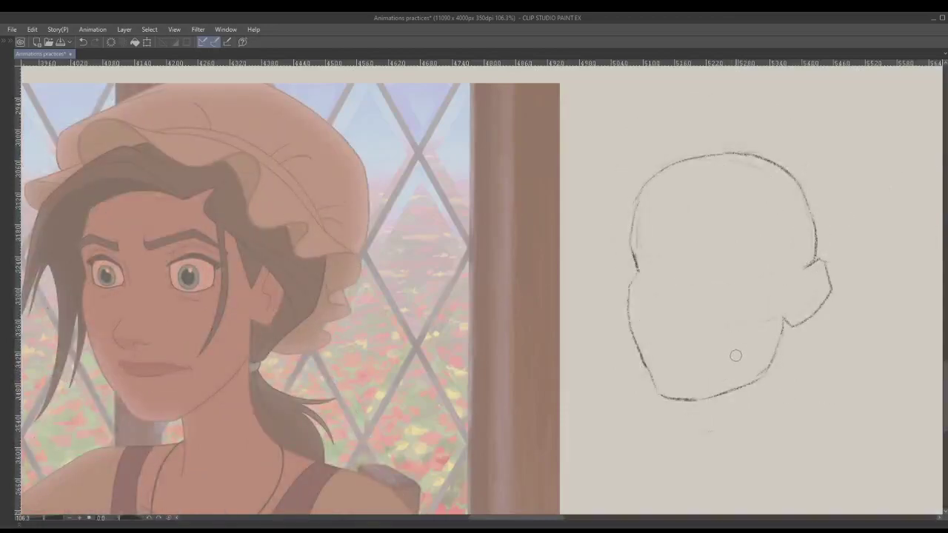
Step: Sketch the back and front neck lines below the jaw
{"action": "scroll", "coordinate": [741, 345], "scroll_direction": "down", "scroll_amount": 1}
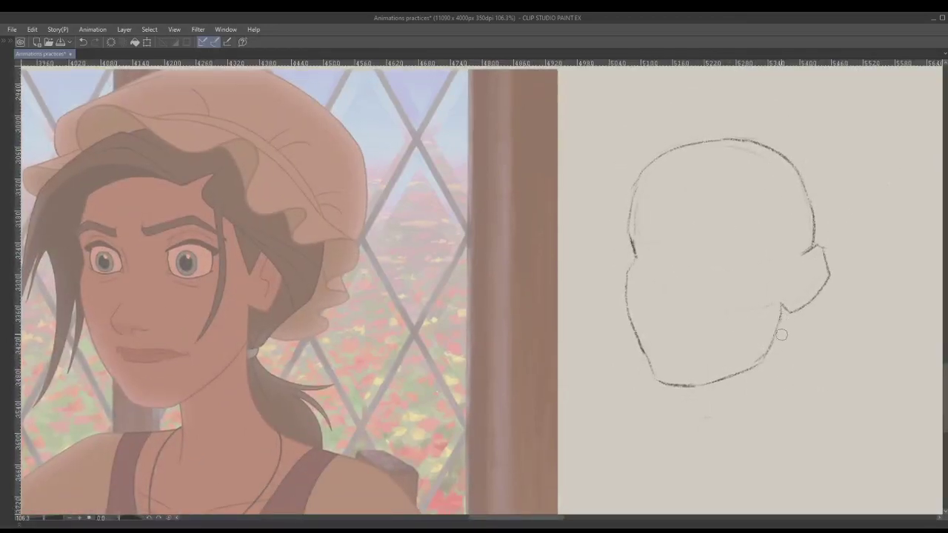
{"action": "mouse_move", "coordinate": [781, 309]}
{"action": "left_mouse_down"}
{"action": "mouse_move", "coordinate": [774, 414]}
{"action": "mouse_move", "coordinate": [780, 409]}
{"action": "left_mouse_up"}
{"action": "key", "text": "ctrl+z"}
{"action": "left_click_drag", "start_coordinate": [774, 374], "coordinate": [789, 421]}
{"action": "key", "text": "ctrl+z"}
{"action": "left_click_drag", "start_coordinate": [774, 389], "coordinate": [802, 427]}
{"action": "left_click_drag", "start_coordinate": [704, 386], "coordinate": [707, 427]}
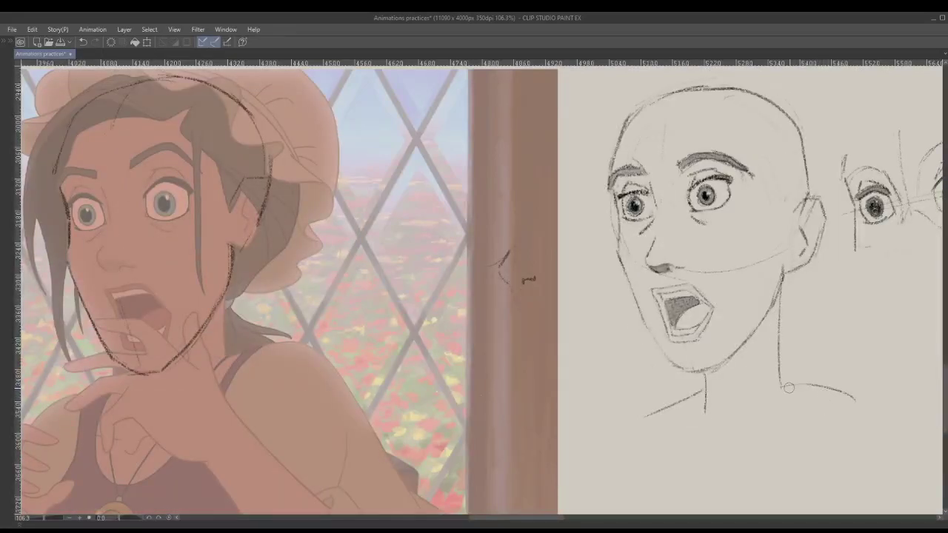
Step: Redraw the near shoulder on the open-mouthed figure as a higher arch sloping down to the arm
{"action": "mouse_move", "coordinate": [855, 400]}
{"action": "left_mouse_down"}
{"action": "mouse_move", "coordinate": [815, 381]}
{"action": "mouse_move", "coordinate": [784, 387]}
{"action": "mouse_move", "coordinate": [815, 368]}
{"action": "mouse_move", "coordinate": [833, 375]}
{"action": "mouse_move", "coordinate": [865, 421]}
{"action": "left_mouse_up"}
{"action": "mouse_move", "coordinate": [819, 373]}
{"action": "left_mouse_down"}
{"action": "mouse_move", "coordinate": [810, 365]}
{"action": "mouse_move", "coordinate": [846, 383]}
{"action": "mouse_move", "coordinate": [834, 380]}
{"action": "left_mouse_up"}
{"action": "key", "text": "ctrl+z"}
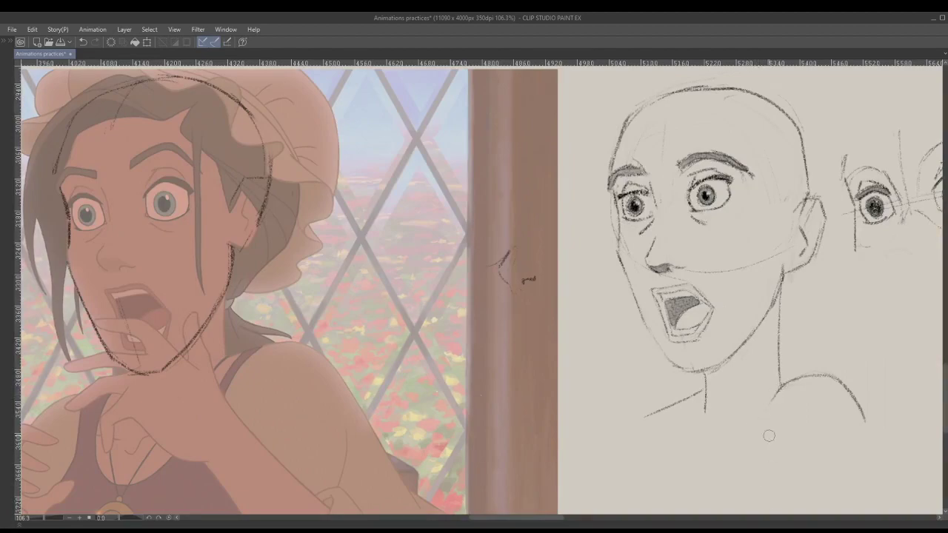
Step: Compare the neighbouring frames and redraw the shoulder lines at the front and back of the frowning woman's neck
{"action": "key", "text": "Left"}
{"action": "key", "text": "Right"}
{"action": "key", "text": "Right"}
{"action": "key", "text": "Left"}
{"action": "key", "text": "Left"}
{"action": "key", "text": "e"}
{"action": "mouse_move", "coordinate": [650, 416]}
{"action": "left_mouse_down"}
{"action": "mouse_move", "coordinate": [690, 400]}
{"action": "mouse_move", "coordinate": [650, 408]}
{"action": "mouse_move", "coordinate": [644, 417]}
{"action": "mouse_move", "coordinate": [688, 402]}
{"action": "mouse_move", "coordinate": [671, 400]}
{"action": "mouse_move", "coordinate": [647, 411]}
{"action": "left_mouse_up"}
{"action": "key", "text": "p"}
{"action": "key", "text": "ctrl+z"}
{"action": "key", "text": "ctrl+z"}
{"action": "key", "text": "Right"}
{"action": "key", "text": "Left"}
{"action": "key", "text": "Left"}
{"action": "key", "text": "ctrl+z"}
{"action": "key", "text": "ctrl+z"}
{"action": "left_click_drag", "start_coordinate": [660, 425], "coordinate": [705, 414]}
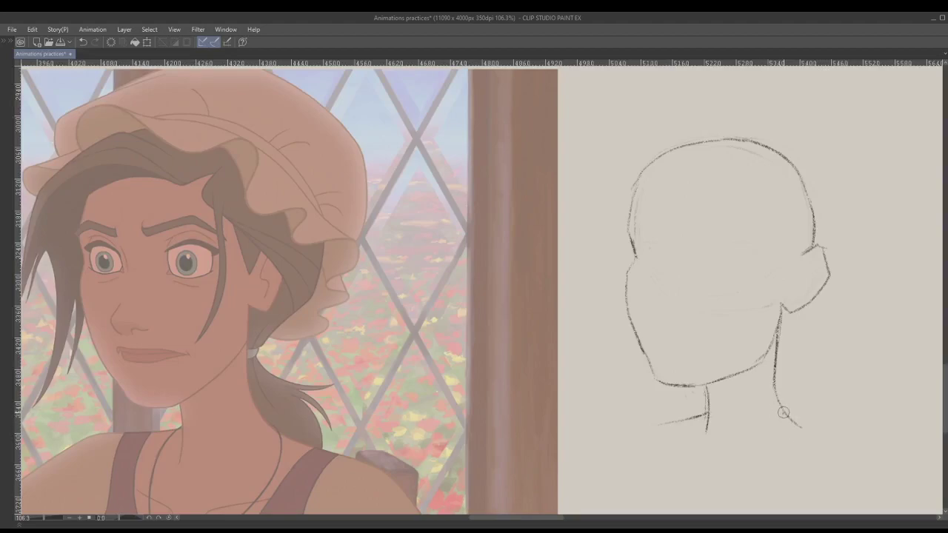
{"action": "left_click_drag", "start_coordinate": [772, 429], "coordinate": [783, 407]}
{"action": "left_click_drag", "start_coordinate": [630, 313], "coordinate": [651, 314]}
{"action": "key", "text": "ctrl+z"}
{"action": "left_click_drag", "start_coordinate": [632, 312], "coordinate": [654, 316]}
{"action": "key", "text": "ctrl+z"}
{"action": "key", "text": "ctrl+z"}
{"action": "mouse_move", "coordinate": [654, 323]}
{"action": "left_mouse_down"}
{"action": "mouse_move", "coordinate": [684, 309]}
{"action": "mouse_move", "coordinate": [685, 321]}
{"action": "left_mouse_up"}
{"action": "key", "text": "ctrl+z"}
{"action": "key", "text": "ctrl+z"}
{"action": "mouse_move", "coordinate": [666, 329]}
{"action": "left_mouse_down"}
{"action": "mouse_move", "coordinate": [698, 318]}
{"action": "mouse_move", "coordinate": [667, 329]}
{"action": "left_mouse_up"}
{"action": "key", "text": "ctrl+z"}
Step: Trace the nose as a four-sided wedge on the reference and sketch the matching wedge on the drawn head
{"action": "key", "text": "e"}
{"action": "mouse_move", "coordinate": [118, 305]}
{"action": "left_mouse_down"}
{"action": "mouse_move", "coordinate": [128, 336]}
{"action": "mouse_move", "coordinate": [139, 317]}
{"action": "mouse_move", "coordinate": [123, 303]}
{"action": "mouse_move", "coordinate": [148, 332]}
{"action": "left_mouse_up"}
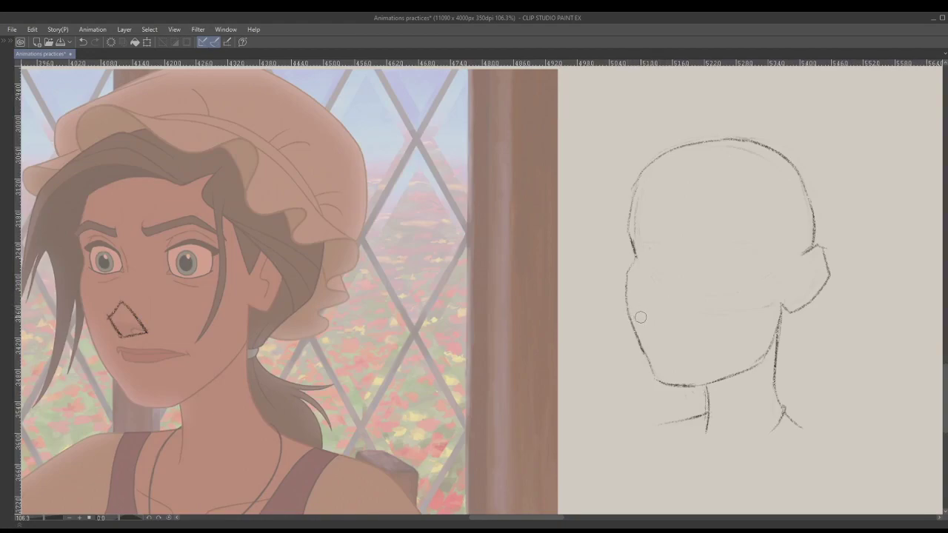
{"action": "mouse_move", "coordinate": [657, 310]}
{"action": "left_mouse_down"}
{"action": "mouse_move", "coordinate": [664, 331]}
{"action": "mouse_move", "coordinate": [658, 309]}
{"action": "mouse_move", "coordinate": [662, 328]}
{"action": "mouse_move", "coordinate": [683, 324]}
{"action": "left_mouse_up"}
{"action": "key", "text": "ctrl+z"}
{"action": "key", "text": "ctrl+z"}
{"action": "key", "text": "ctrl+z"}
Step: Trace the closed mouth as a flat tapering shape on the reference and sketch the same shape below the drawn nose
{"action": "mouse_move", "coordinate": [116, 348]}
{"action": "left_mouse_down"}
{"action": "mouse_move", "coordinate": [185, 351]}
{"action": "mouse_move", "coordinate": [127, 363]}
{"action": "mouse_move", "coordinate": [186, 358]}
{"action": "left_mouse_up"}
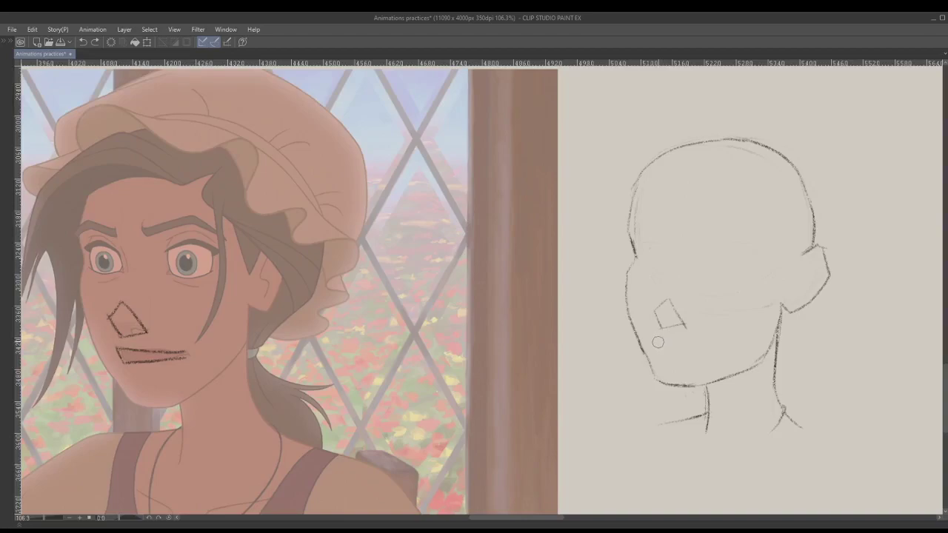
{"action": "left_click_drag", "start_coordinate": [659, 339], "coordinate": [661, 352]}
{"action": "key", "text": "ctrl+z"}
{"action": "left_click_drag", "start_coordinate": [659, 338], "coordinate": [719, 343]}
{"action": "key", "text": "ctrl+z"}
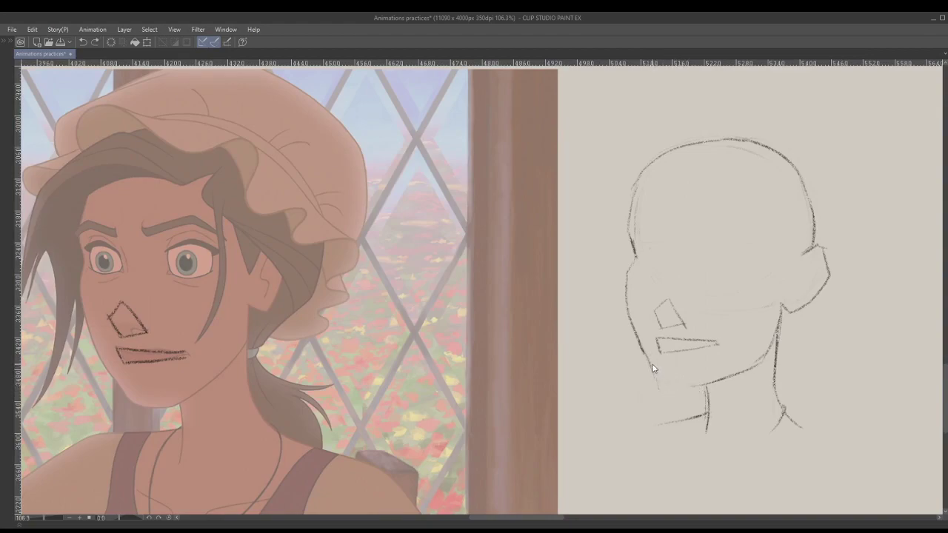
Step: Redraw the front corner of the chin and erase the notch between brow and cheek on the sketched head
{"action": "mouse_move", "coordinate": [651, 362]}
{"action": "left_mouse_down"}
{"action": "mouse_move", "coordinate": [658, 384]}
{"action": "mouse_move", "coordinate": [695, 386]}
{"action": "left_mouse_up"}
{"action": "key", "text": "comma"}
{"action": "key", "text": "comma"}
{"action": "key", "text": "period"}
{"action": "key", "text": "period"}
{"action": "key", "text": "comma"}
{"action": "mouse_move", "coordinate": [637, 253]}
{"action": "left_mouse_down"}
{"action": "mouse_move", "coordinate": [637, 269]}
{"action": "mouse_move", "coordinate": [626, 244]}
{"action": "left_mouse_up"}
Step: Trace the nose bridge from the brow to the nose wedge on the reference and draw the same curve on the sketch
{"action": "left_click_drag", "start_coordinate": [117, 227], "coordinate": [127, 297]}
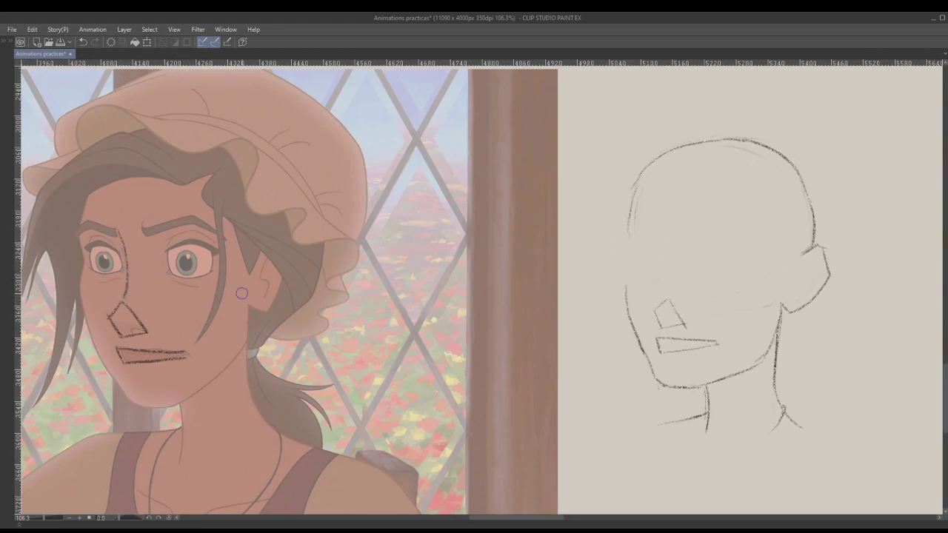
{"action": "left_click_drag", "start_coordinate": [665, 250], "coordinate": [669, 296]}
{"action": "key", "text": "ctrl+z"}
{"action": "left_click_drag", "start_coordinate": [667, 244], "coordinate": [667, 298]}
{"action": "key", "text": "ctrl+z"}
{"action": "left_click_drag", "start_coordinate": [666, 244], "coordinate": [668, 289]}
{"action": "key", "text": "ctrl+z"}
{"action": "left_click_drag", "start_coordinate": [663, 246], "coordinate": [668, 299]}
{"action": "key", "text": "ctrl+z"}
{"action": "left_click_drag", "start_coordinate": [663, 241], "coordinate": [669, 299]}
Step: Trace a line through both eyes on the reference and try to carry it over to the sketched face
{"action": "mouse_move", "coordinate": [118, 254]}
{"action": "left_mouse_down"}
{"action": "mouse_move", "coordinate": [78, 255]}
{"action": "mouse_move", "coordinate": [118, 258]}
{"action": "left_mouse_up"}
{"action": "left_click_drag", "start_coordinate": [129, 260], "coordinate": [207, 267]}
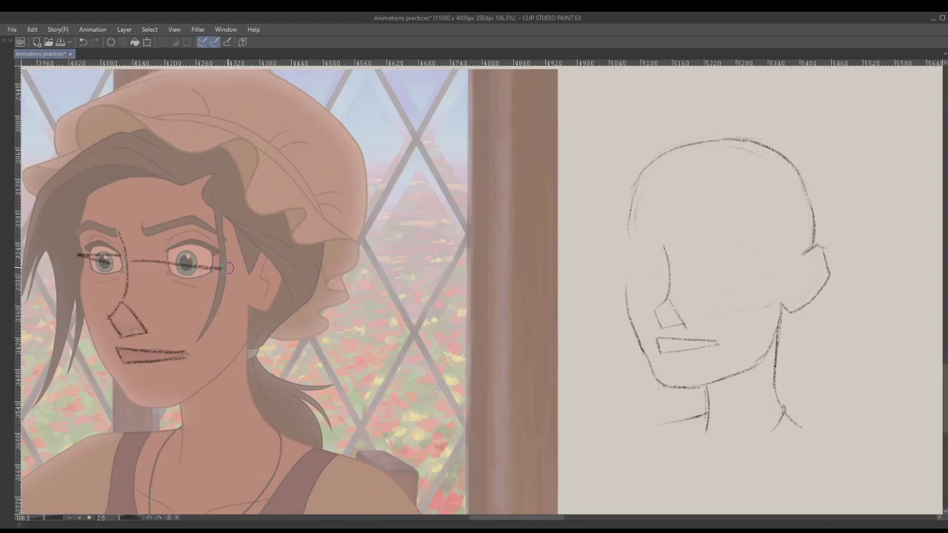
{"action": "mouse_move", "coordinate": [638, 264]}
{"action": "left_mouse_down"}
{"action": "mouse_move", "coordinate": [757, 265]}
{"action": "mouse_move", "coordinate": [757, 298]}
{"action": "left_mouse_up"}
{"action": "key", "text": "ctrl+z"}
{"action": "key", "text": "ctrl+z"}
{"action": "key", "text": "ctrl+z"}
Step: Mark the side plane with a vertical line in front of the ear and redraw the brow-to-cheek notch on the sketch
{"action": "left_click_drag", "start_coordinate": [759, 249], "coordinate": [756, 309]}
{"action": "mouse_move", "coordinate": [69, 201]}
{"action": "left_mouse_down"}
{"action": "mouse_move", "coordinate": [89, 274]}
{"action": "mouse_move", "coordinate": [82, 249]}
{"action": "left_mouse_up"}
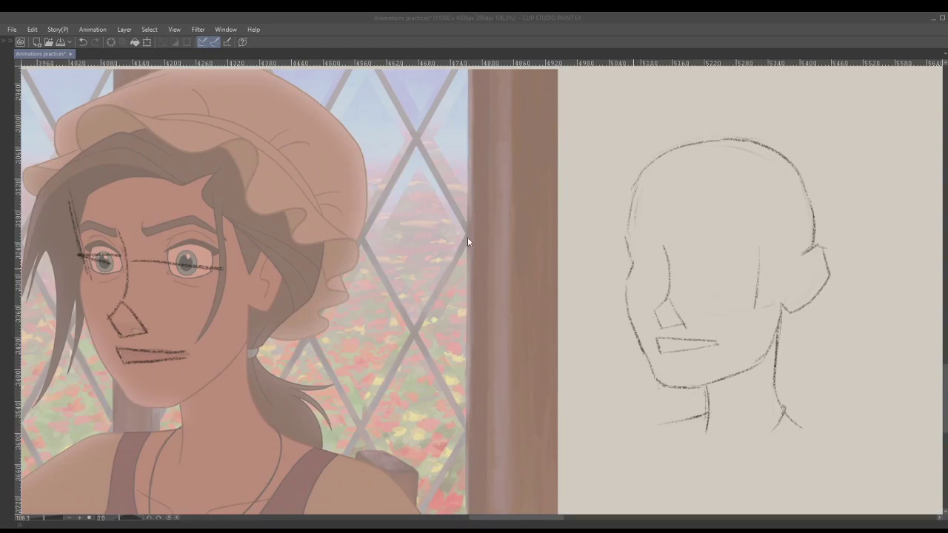
{"action": "left_click", "coordinate": [506, 234]}
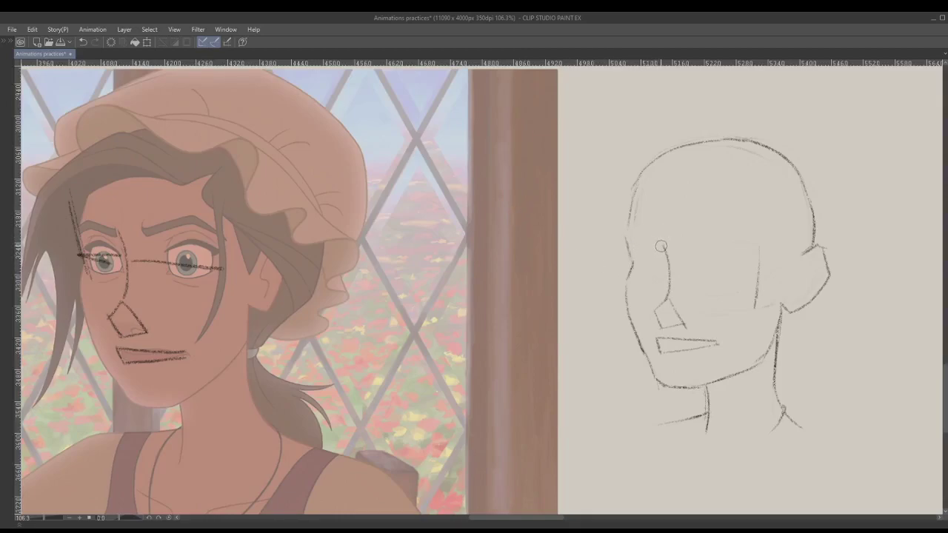
Step: Clean up the notch beside the far eye and erase the eye and temple guide lines from the reference
{"action": "left_click_drag", "start_coordinate": [659, 242], "coordinate": [660, 250]}
{"action": "key", "text": "ctrl+z"}
{"action": "key", "text": "e"}
{"action": "left_click_drag", "start_coordinate": [640, 268], "coordinate": [632, 268]}
{"action": "mouse_move", "coordinate": [112, 264]}
{"action": "left_mouse_down"}
{"action": "mouse_move", "coordinate": [84, 267]}
{"action": "mouse_move", "coordinate": [71, 195]}
{"action": "mouse_move", "coordinate": [136, 242]}
{"action": "mouse_move", "coordinate": [233, 271]}
{"action": "left_mouse_up"}
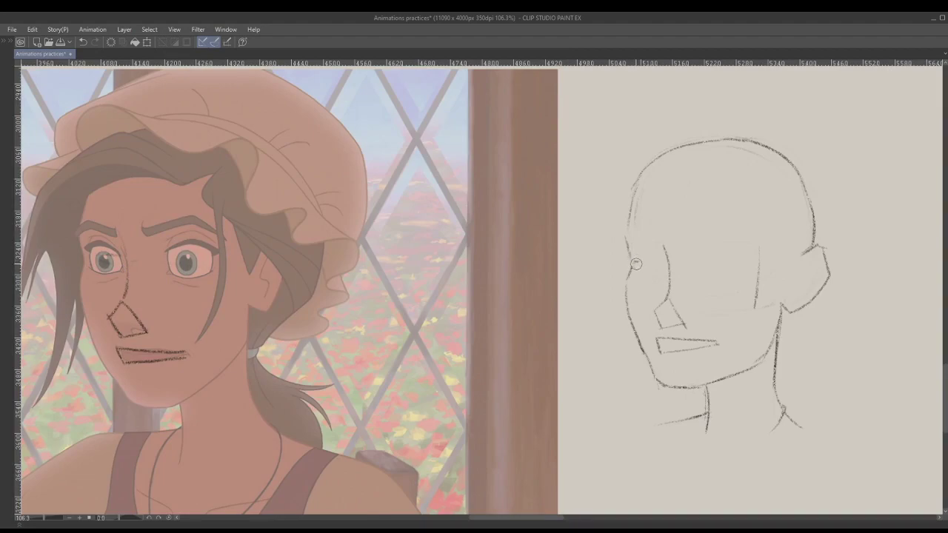
{"action": "left_click_drag", "start_coordinate": [84, 238], "coordinate": [89, 267]}
{"action": "key", "text": "ctrl+z"}
{"action": "left_click_drag", "start_coordinate": [83, 240], "coordinate": [87, 268]}
{"action": "key", "text": "ctrl+z"}
{"action": "left_click_drag", "start_coordinate": [86, 235], "coordinate": [95, 279]}
{"action": "key", "text": "ctrl+z"}
{"action": "key", "text": "ctrl+z"}
Step: Mark the tilt of both eyes through the pupils on the reference and try to repeat it on the sketch
{"action": "left_click_drag", "start_coordinate": [99, 249], "coordinate": [107, 265]}
{"action": "left_click_drag", "start_coordinate": [182, 251], "coordinate": [192, 283]}
{"action": "left_click_drag", "start_coordinate": [646, 254], "coordinate": [648, 281]}
{"action": "key", "text": "ctrl+z"}
{"action": "key", "text": "ctrl+z"}
{"action": "key", "text": "ctrl+y"}
{"action": "key", "text": "ctrl+z"}
Step: Draw the far brow arc from the nose bridge on the sketch and outline the far eye socket on the reference
{"action": "mouse_move", "coordinate": [665, 258]}
{"action": "left_mouse_down"}
{"action": "mouse_move", "coordinate": [648, 234]}
{"action": "mouse_move", "coordinate": [621, 243]}
{"action": "left_mouse_up"}
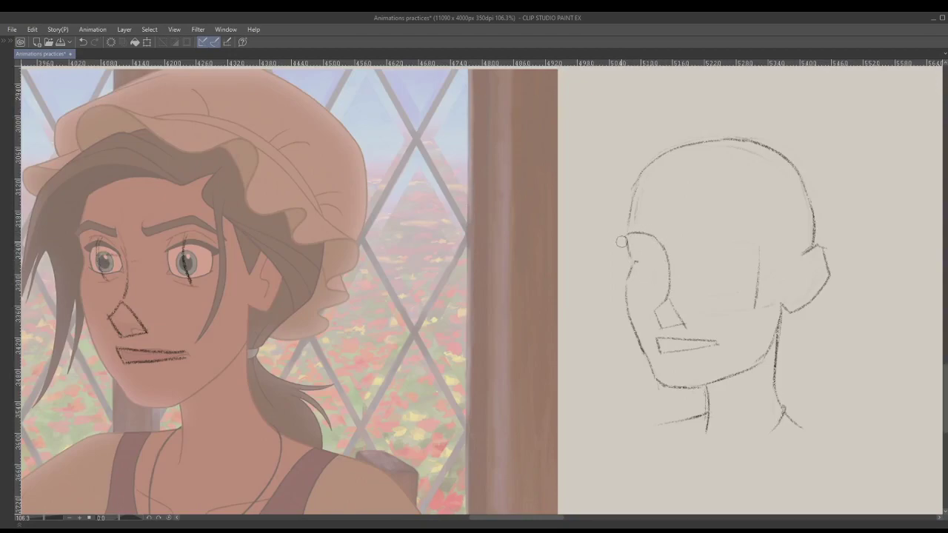
{"action": "mouse_move", "coordinate": [129, 268]}
{"action": "left_mouse_down"}
{"action": "mouse_move", "coordinate": [115, 233]}
{"action": "mouse_move", "coordinate": [97, 222]}
{"action": "mouse_move", "coordinate": [80, 237]}
{"action": "mouse_move", "coordinate": [80, 282]}
{"action": "left_mouse_up"}
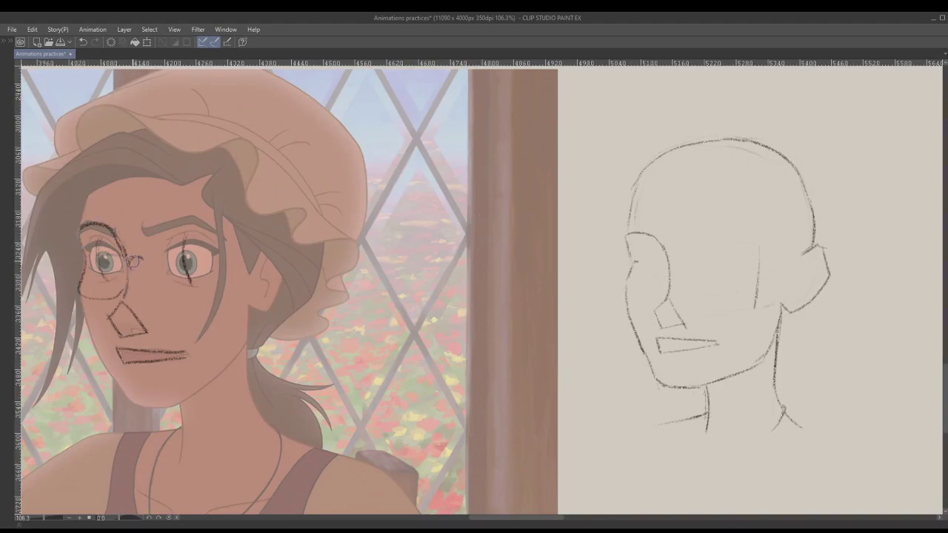
Step: Outline the near eye socket on the reference and trace the slanted eyebrow along its upper edge
{"action": "left_click_drag", "start_coordinate": [150, 273], "coordinate": [178, 296]}
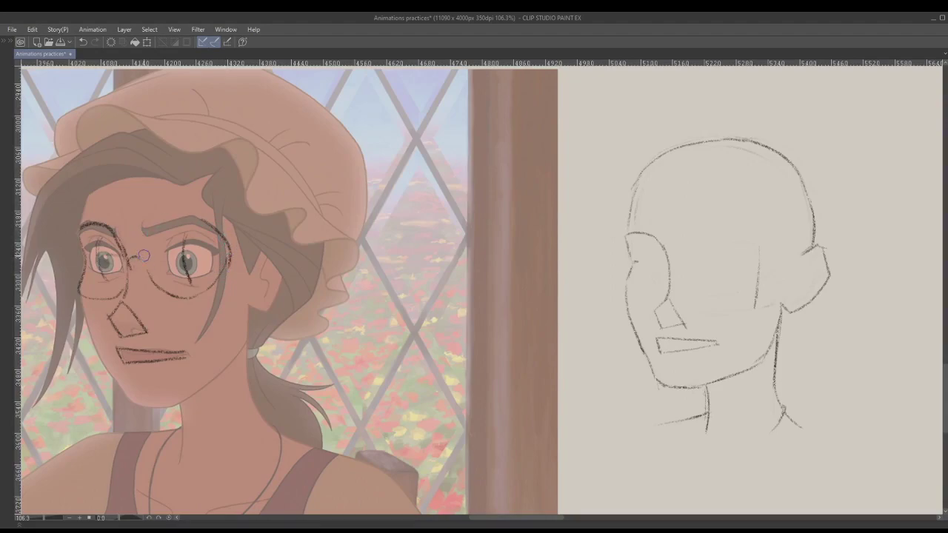
{"action": "left_click_drag", "start_coordinate": [151, 277], "coordinate": [158, 290]}
{"action": "key", "text": "ctrl+z"}
{"action": "key", "text": "e"}
{"action": "key", "text": "ctrl+z"}
{"action": "key", "text": "ctrl+z"}
{"action": "mouse_move", "coordinate": [143, 266]}
{"action": "left_mouse_down"}
{"action": "mouse_move", "coordinate": [157, 286]}
{"action": "mouse_move", "coordinate": [143, 266]}
{"action": "mouse_move", "coordinate": [167, 294]}
{"action": "mouse_move", "coordinate": [201, 294]}
{"action": "left_mouse_up"}
{"action": "key", "text": "ctrl+z"}
{"action": "left_click_drag", "start_coordinate": [200, 217], "coordinate": [224, 233]}
{"action": "key", "text": "k"}
{"action": "mouse_move", "coordinate": [223, 334]}
{"action": "left_mouse_down"}
{"action": "mouse_move", "coordinate": [520, 328]}
{"action": "mouse_move", "coordinate": [575, 337]}
{"action": "left_mouse_up"}
{"action": "key", "text": "ctrl+z"}
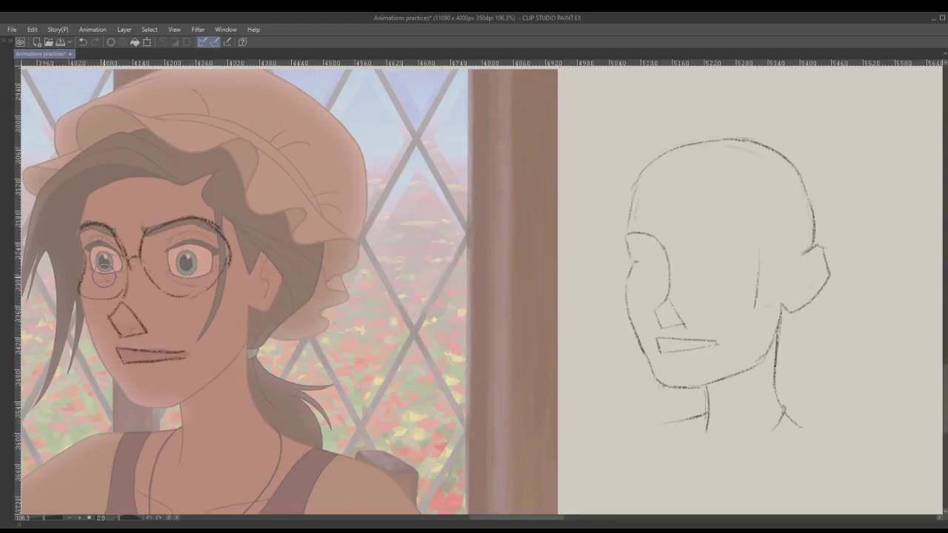
Step: Circle the near and far eyeballs inside their sockets on the reference
{"action": "left_click_drag", "start_coordinate": [233, 246], "coordinate": [383, 242]}
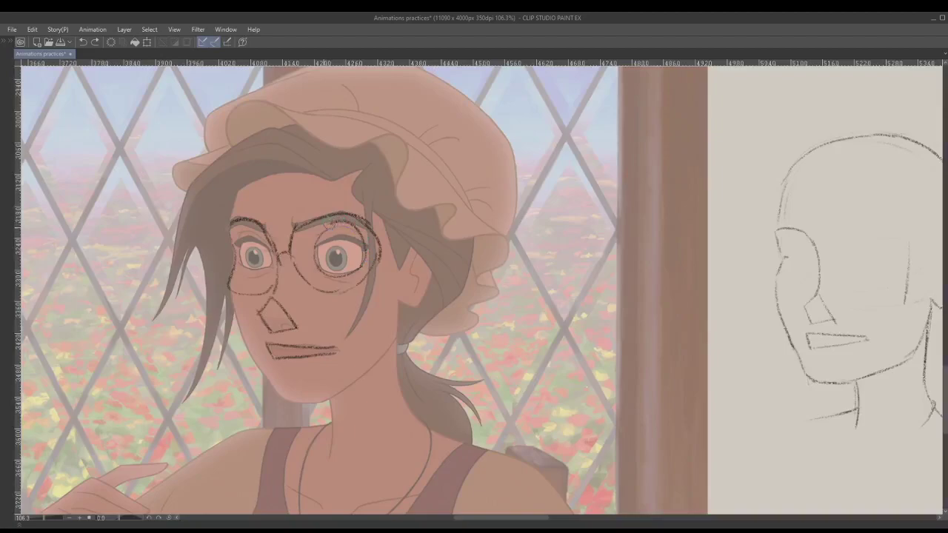
{"action": "mouse_move", "coordinate": [359, 234]}
{"action": "left_mouse_down"}
{"action": "mouse_move", "coordinate": [316, 246]}
{"action": "mouse_move", "coordinate": [322, 267]}
{"action": "mouse_move", "coordinate": [354, 271]}
{"action": "mouse_move", "coordinate": [366, 252]}
{"action": "left_mouse_up"}
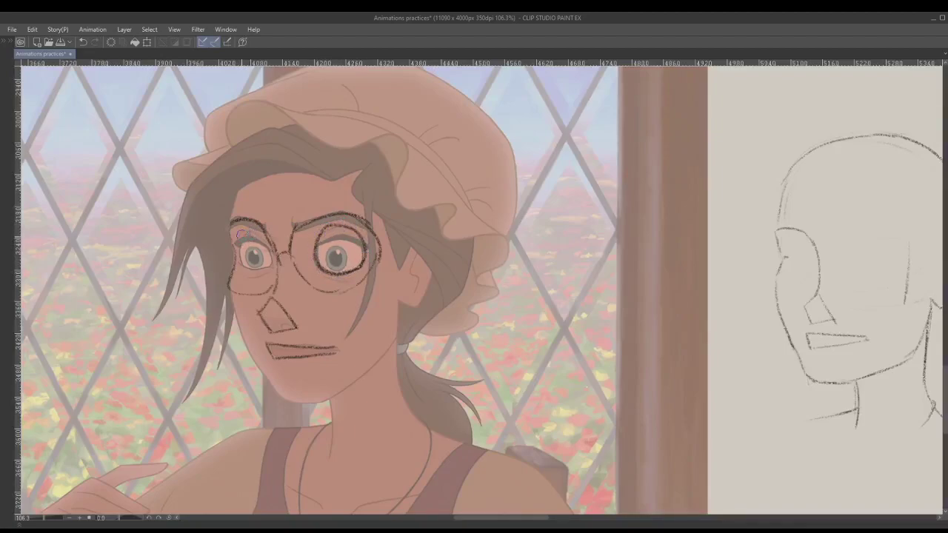
{"action": "mouse_move", "coordinate": [241, 262]}
{"action": "left_mouse_down"}
{"action": "mouse_move", "coordinate": [278, 259]}
{"action": "mouse_move", "coordinate": [247, 229]}
{"action": "mouse_move", "coordinate": [239, 263]}
{"action": "mouse_move", "coordinate": [269, 268]}
{"action": "left_mouse_up"}
{"action": "key", "text": "ctrl+z"}
{"action": "mouse_move", "coordinate": [381, 270]}
{"action": "left_mouse_down"}
{"action": "mouse_move", "coordinate": [575, 259]}
{"action": "mouse_move", "coordinate": [694, 265]}
{"action": "left_mouse_up"}
{"action": "key", "text": "ctrl+z"}
{"action": "mouse_move", "coordinate": [506, 282]}
{"action": "left_mouse_down"}
{"action": "mouse_move", "coordinate": [436, 269]}
{"action": "mouse_move", "coordinate": [446, 281]}
{"action": "left_mouse_up"}
{"action": "mouse_move", "coordinate": [351, 215]}
{"action": "left_mouse_down"}
{"action": "mouse_move", "coordinate": [211, 314]}
{"action": "mouse_move", "coordinate": [334, 302]}
{"action": "left_mouse_up"}
{"action": "key", "text": "ctrl+d"}
Step: Select the traced eye, nose and mouth guides and place a copy of them beside the sketched head
{"action": "left_click_drag", "start_coordinate": [146, 189], "coordinate": [337, 286]}
{"action": "left_click_drag", "start_coordinate": [579, 310], "coordinate": [500, 289]}
{"action": "scroll", "coordinate": [499, 290], "scroll_direction": "down", "scroll_amount": 3}
{"action": "mouse_move", "coordinate": [322, 275]}
{"action": "left_mouse_down"}
{"action": "mouse_move", "coordinate": [779, 275]}
{"action": "mouse_move", "coordinate": [607, 274]}
{"action": "mouse_move", "coordinate": [790, 259]}
{"action": "left_mouse_up"}
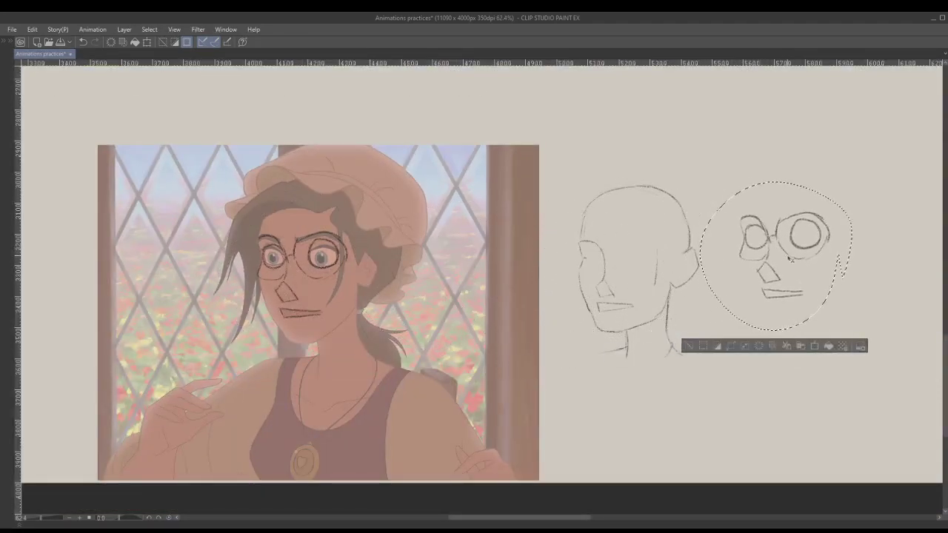
Step: Scale the copied facial guides down slightly to fit the sketched face and leave them beside the head
{"action": "key", "text": "ctrl+t"}
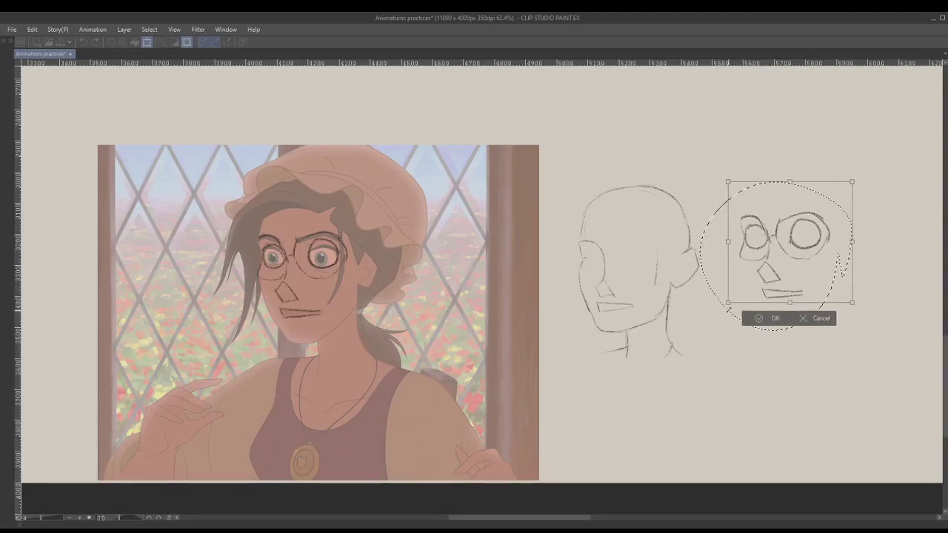
{"action": "mouse_move", "coordinate": [779, 263]}
{"action": "left_mouse_down"}
{"action": "mouse_move", "coordinate": [619, 277]}
{"action": "mouse_move", "coordinate": [597, 294]}
{"action": "left_mouse_up"}
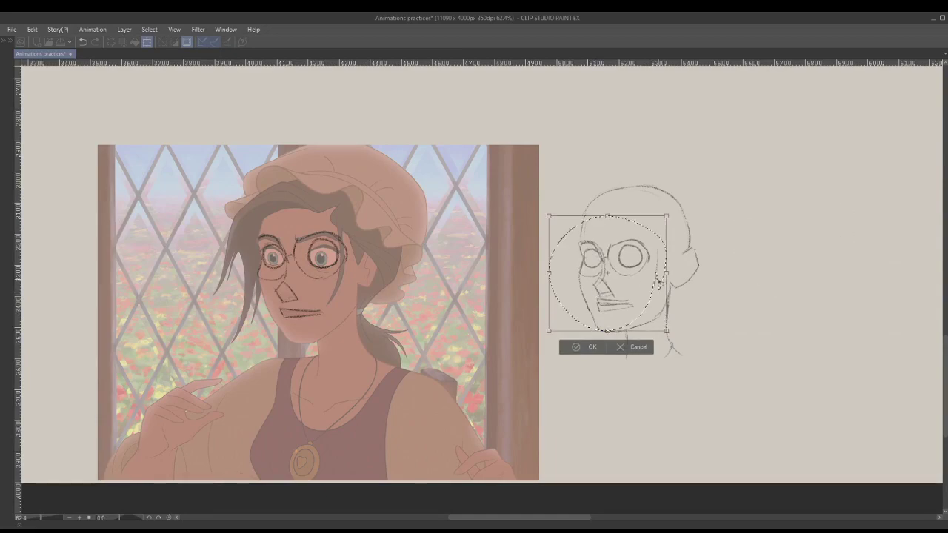
{"action": "left_click_drag", "start_coordinate": [615, 274], "coordinate": [759, 273]}
{"action": "key", "text": "Return"}
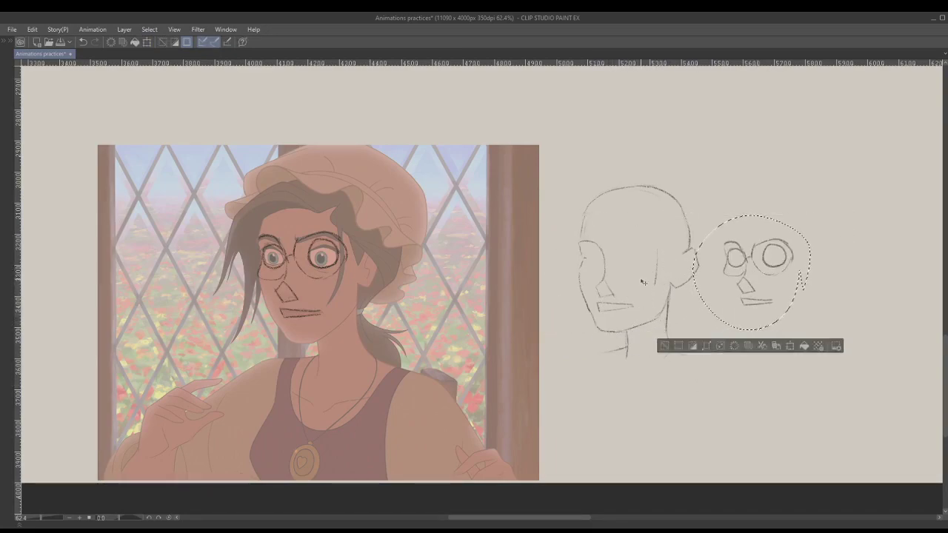
Step: Select the copied guides and lay them over the sketched face to compare the feature placement
{"action": "key", "text": "ctrl+d"}
{"action": "left_click_drag", "start_coordinate": [639, 274], "coordinate": [659, 275]}
{"action": "left_click_drag", "start_coordinate": [677, 278], "coordinate": [579, 303]}
{"action": "mouse_move", "coordinate": [725, 372]}
{"action": "left_mouse_down"}
{"action": "mouse_move", "coordinate": [721, 202]}
{"action": "mouse_move", "coordinate": [869, 369]}
{"action": "mouse_move", "coordinate": [708, 211]}
{"action": "left_mouse_up"}
{"action": "mouse_move", "coordinate": [781, 286]}
{"action": "left_mouse_down"}
{"action": "mouse_move", "coordinate": [495, 269]}
{"action": "mouse_move", "coordinate": [472, 281]}
{"action": "left_mouse_up"}
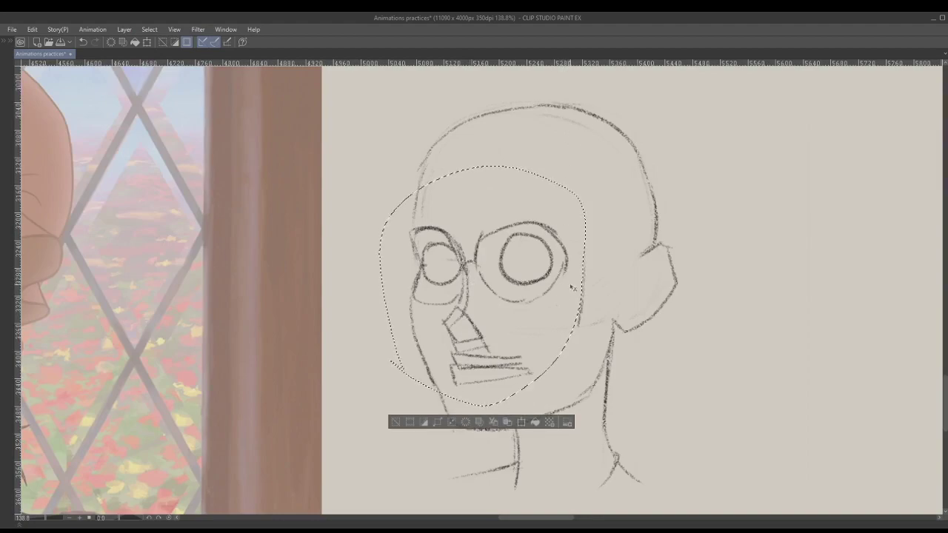
Step: Try skewing the overlaid guides, undo it, and move them back to the blank area behind the head
{"action": "key", "text": "ctrl+t"}
{"action": "mouse_move", "coordinate": [589, 285]}
{"action": "left_mouse_down"}
{"action": "mouse_move", "coordinate": [599, 290]}
{"action": "mouse_move", "coordinate": [591, 292]}
{"action": "left_mouse_up"}
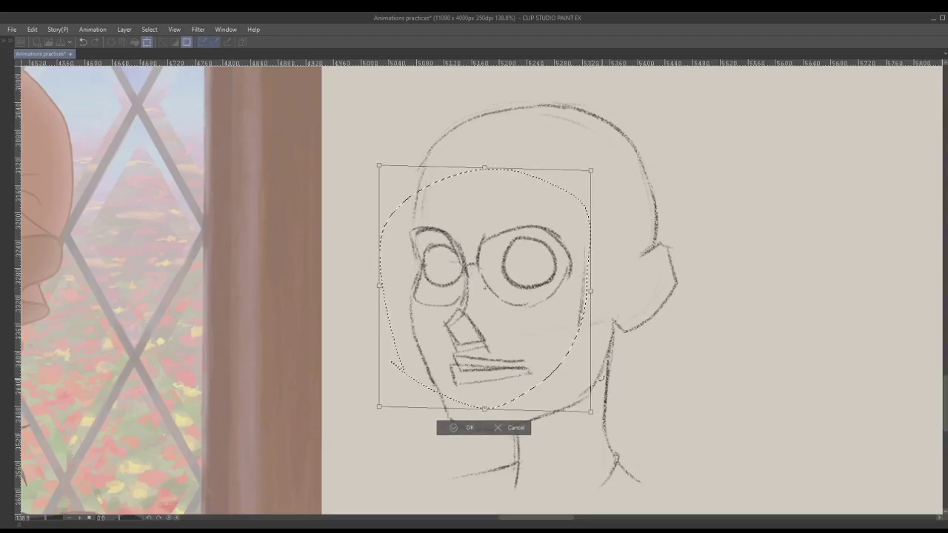
{"action": "key", "text": "ctrl+z"}
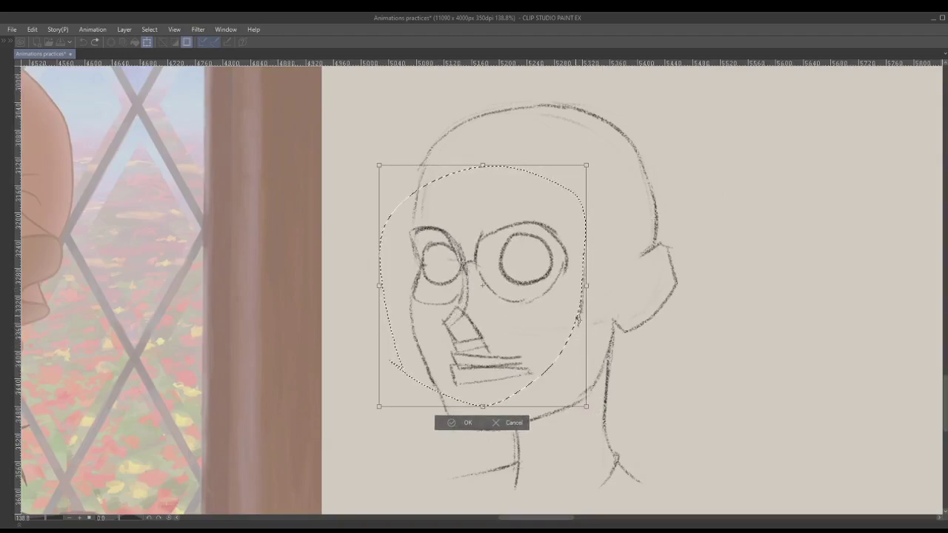
{"action": "left_click_drag", "start_coordinate": [515, 303], "coordinate": [801, 297]}
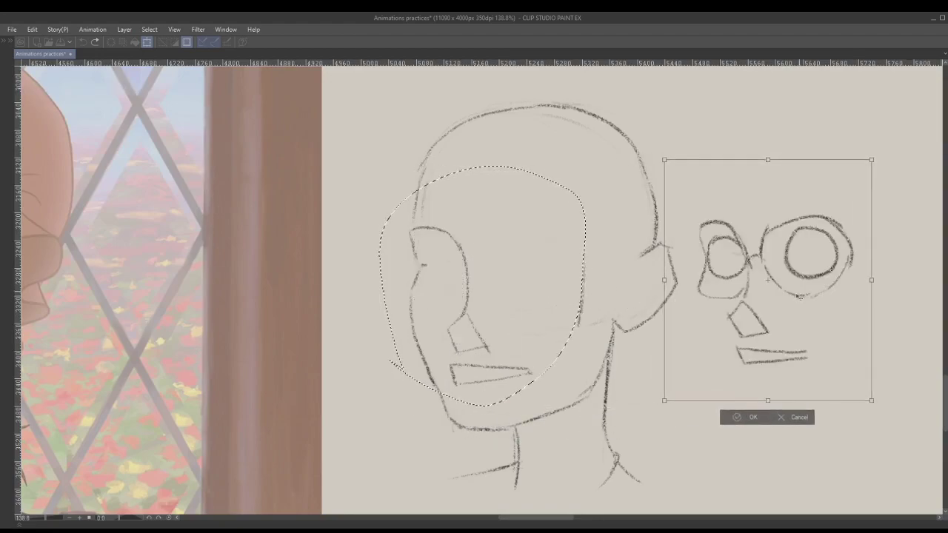
{"action": "key", "text": "Return"}
{"action": "key", "text": "ctrl+d"}
Step: Draw the far eye socket, its eyeball circle and the nose wedge freehand beside the copied guides
{"action": "left_click_drag", "start_coordinate": [827, 263], "coordinate": [467, 286]}
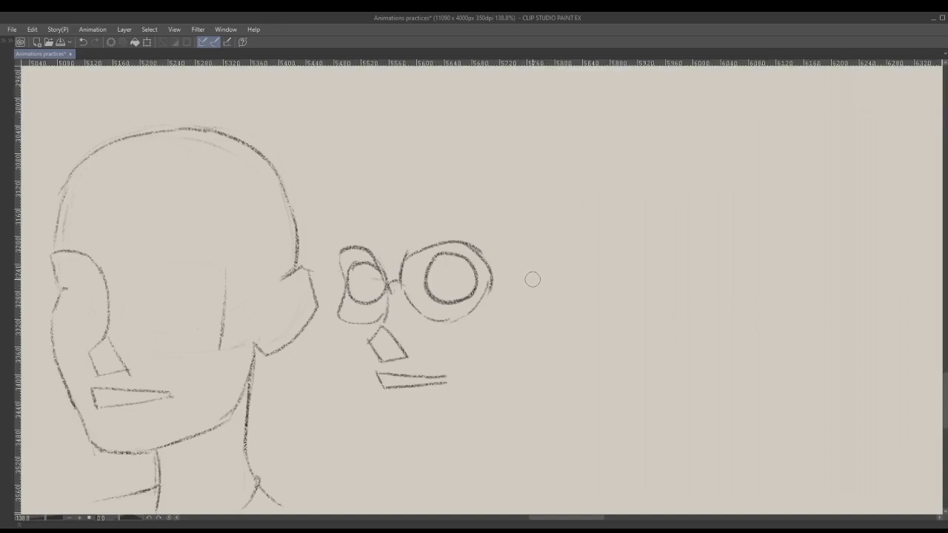
{"action": "mouse_move", "coordinate": [532, 257]}
{"action": "left_mouse_down"}
{"action": "mouse_move", "coordinate": [539, 286]}
{"action": "mouse_move", "coordinate": [526, 322]}
{"action": "mouse_move", "coordinate": [560, 332]}
{"action": "left_mouse_up"}
{"action": "mouse_move", "coordinate": [532, 259]}
{"action": "left_mouse_down"}
{"action": "mouse_move", "coordinate": [568, 246]}
{"action": "mouse_move", "coordinate": [549, 246]}
{"action": "mouse_move", "coordinate": [575, 256]}
{"action": "mouse_move", "coordinate": [589, 292]}
{"action": "mouse_move", "coordinate": [563, 340]}
{"action": "mouse_move", "coordinate": [569, 374]}
{"action": "mouse_move", "coordinate": [608, 378]}
{"action": "mouse_move", "coordinate": [552, 352]}
{"action": "mouse_move", "coordinate": [568, 341]}
{"action": "mouse_move", "coordinate": [605, 373]}
{"action": "left_mouse_up"}
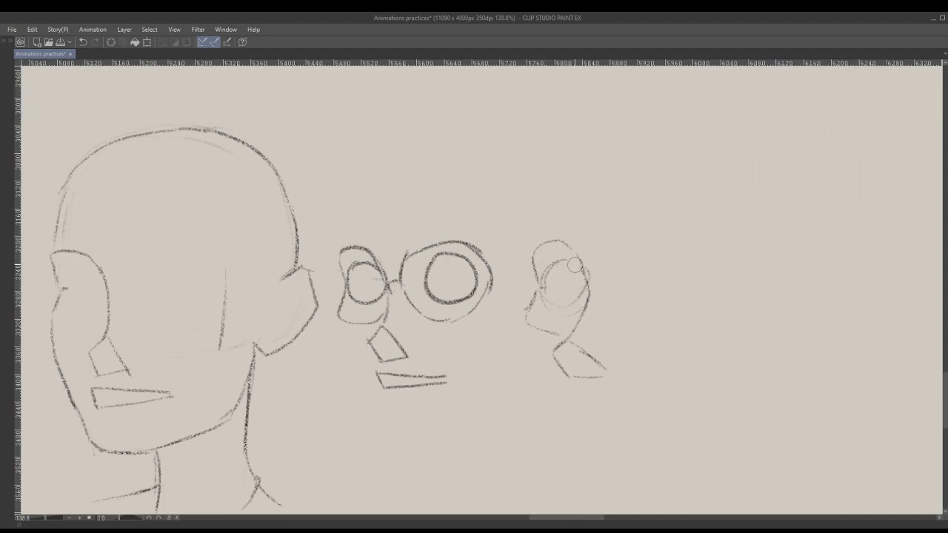
{"action": "mouse_move", "coordinate": [568, 262]}
{"action": "left_mouse_down"}
{"action": "mouse_move", "coordinate": [551, 265]}
{"action": "mouse_move", "coordinate": [550, 305]}
{"action": "mouse_move", "coordinate": [574, 313]}
{"action": "mouse_move", "coordinate": [589, 296]}
{"action": "left_mouse_up"}
Step: Add the nose bridge link and the inner edge of the near eye socket to the freehand facial study
{"action": "left_click_drag", "start_coordinate": [662, 307], "coordinate": [629, 289]}
{"action": "left_click_drag", "start_coordinate": [555, 278], "coordinate": [577, 274]}
{"action": "left_click_drag", "start_coordinate": [368, 266], "coordinate": [374, 238]}
{"action": "left_click_drag", "start_coordinate": [577, 274], "coordinate": [591, 239]}
{"action": "key", "text": "ctrl+z"}
{"action": "left_click_drag", "start_coordinate": [575, 274], "coordinate": [589, 236]}
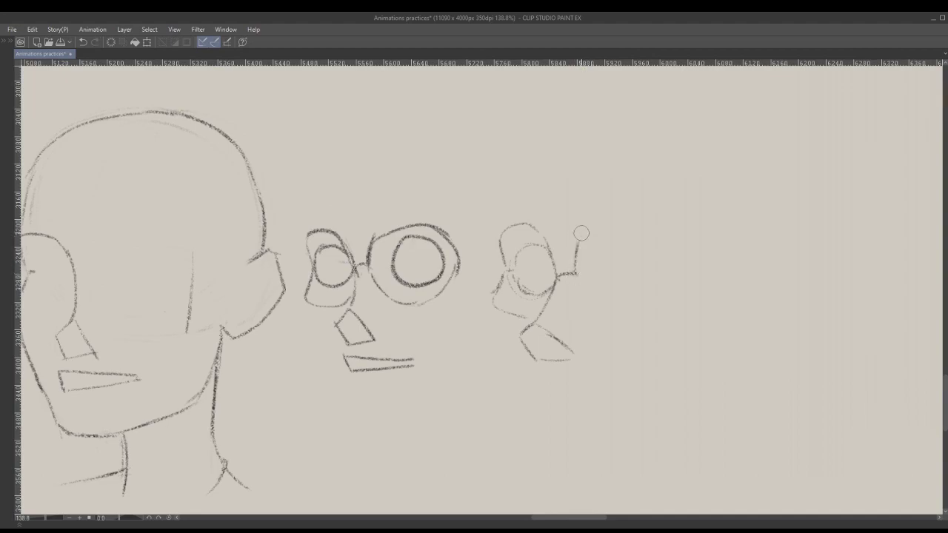
Step: Mark short horizontal lines above the eyes and a vertical side-plane line on both the guides and the freehand study
{"action": "left_click_drag", "start_coordinate": [365, 192], "coordinate": [441, 194]}
{"action": "left_click_drag", "start_coordinate": [305, 198], "coordinate": [326, 198]}
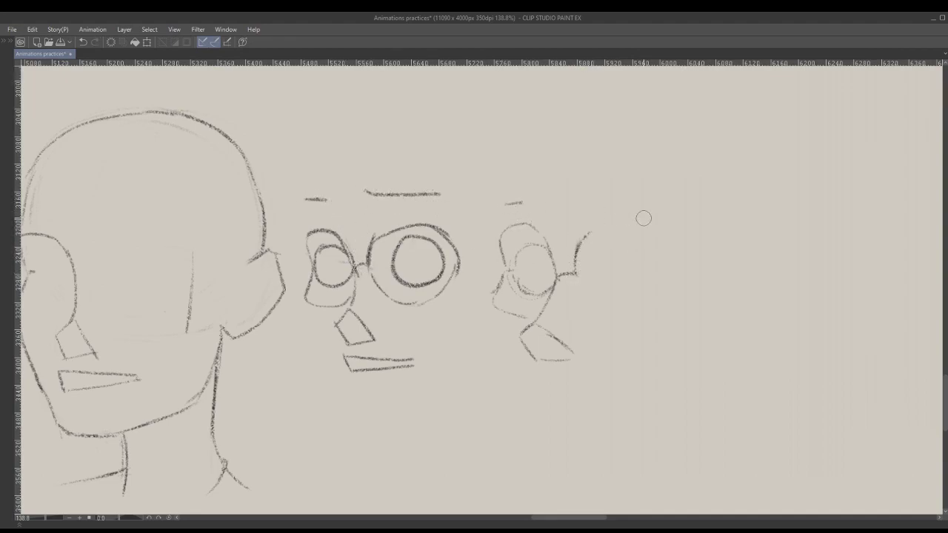
{"action": "mouse_move", "coordinate": [607, 208]}
{"action": "left_mouse_down"}
{"action": "mouse_move", "coordinate": [671, 208]}
{"action": "mouse_move", "coordinate": [685, 317]}
{"action": "mouse_move", "coordinate": [678, 295]}
{"action": "mouse_move", "coordinate": [678, 363]}
{"action": "left_mouse_up"}
{"action": "left_click_drag", "start_coordinate": [466, 184], "coordinate": [468, 354]}
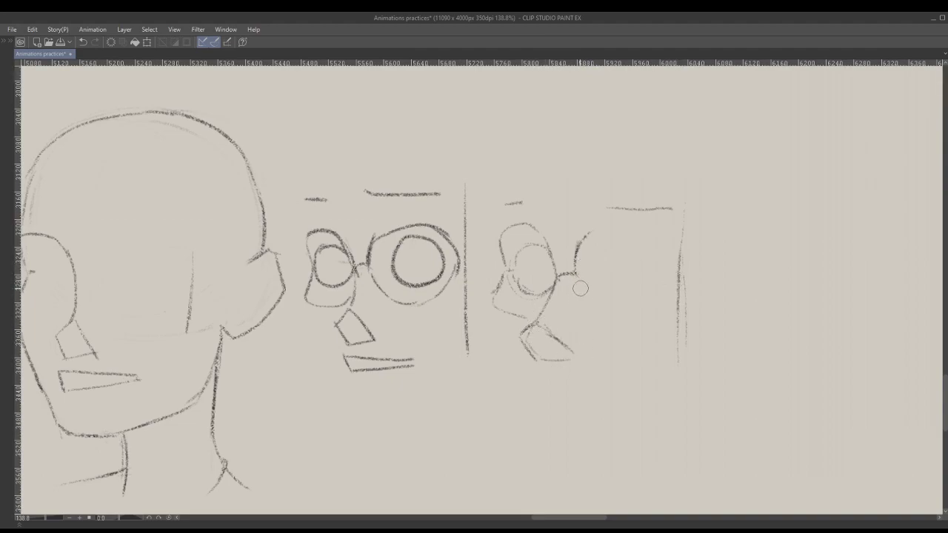
Step: Outline the near eye socket on the freehand study and reshape its upper edge with a flatter brow slant
{"action": "mouse_move", "coordinate": [579, 273]}
{"action": "left_mouse_down"}
{"action": "mouse_move", "coordinate": [594, 310]}
{"action": "mouse_move", "coordinate": [648, 311]}
{"action": "left_mouse_up"}
{"action": "mouse_move", "coordinate": [594, 227]}
{"action": "left_mouse_down"}
{"action": "mouse_move", "coordinate": [664, 240]}
{"action": "mouse_move", "coordinate": [669, 267]}
{"action": "mouse_move", "coordinate": [648, 227]}
{"action": "mouse_move", "coordinate": [670, 258]}
{"action": "mouse_move", "coordinate": [665, 293]}
{"action": "mouse_move", "coordinate": [627, 321]}
{"action": "mouse_move", "coordinate": [654, 309]}
{"action": "left_mouse_up"}
{"action": "key", "text": "ctrl+z"}
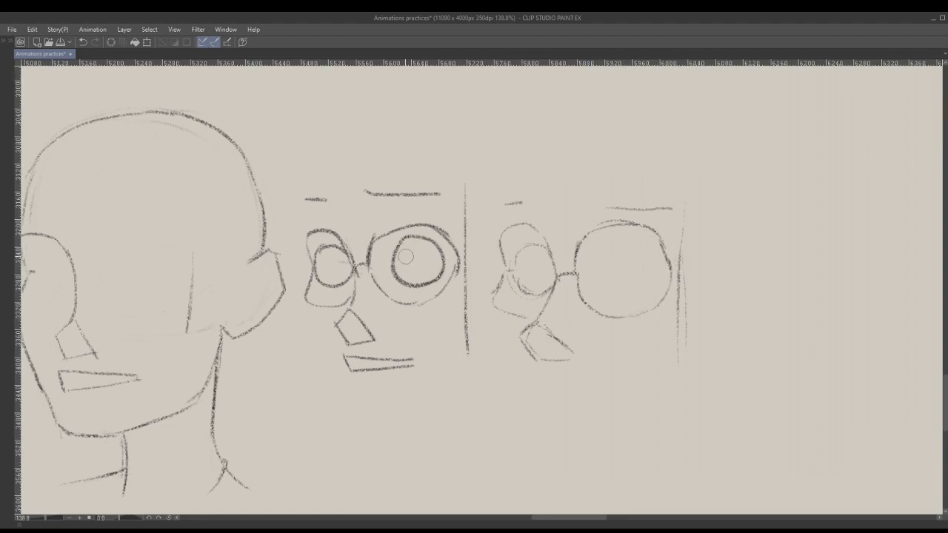
{"action": "left_click_drag", "start_coordinate": [579, 243], "coordinate": [631, 228]}
{"action": "mouse_move", "coordinate": [579, 249]}
{"action": "left_mouse_down"}
{"action": "mouse_move", "coordinate": [597, 234]}
{"action": "mouse_move", "coordinate": [642, 232]}
{"action": "left_mouse_up"}
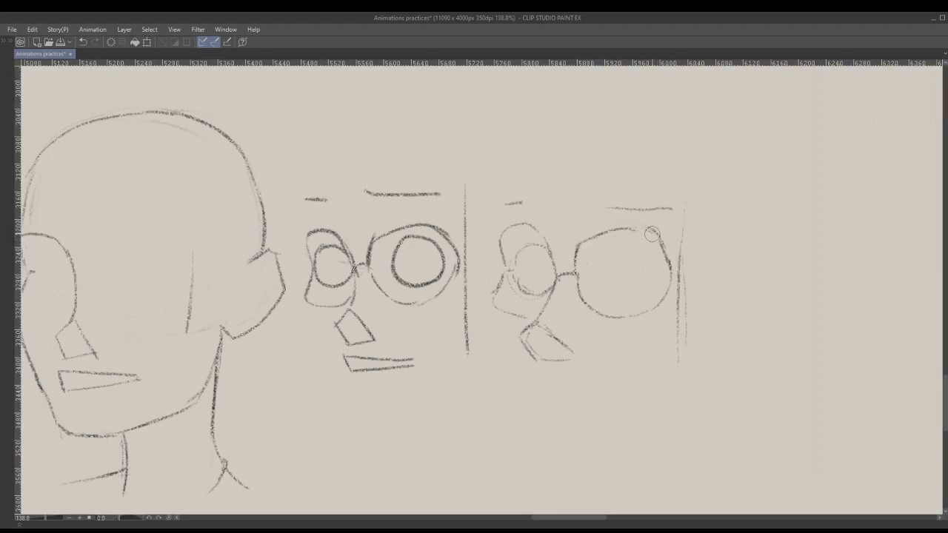
Step: Curve a vertical centre line over the far eyeball of the freehand study and try a near eyeball circle and vertical guide lines
{"action": "left_click_drag", "start_coordinate": [534, 248], "coordinate": [528, 287]}
{"action": "mouse_move", "coordinate": [624, 272]}
{"action": "left_mouse_down"}
{"action": "mouse_move", "coordinate": [601, 285]}
{"action": "mouse_move", "coordinate": [636, 255]}
{"action": "mouse_move", "coordinate": [614, 295]}
{"action": "left_mouse_up"}
{"action": "key", "text": "ctrl+z"}
{"action": "left_click_drag", "start_coordinate": [585, 245], "coordinate": [614, 277]}
{"action": "left_click_drag", "start_coordinate": [600, 197], "coordinate": [600, 368]}
{"action": "left_click_drag", "start_coordinate": [392, 201], "coordinate": [393, 348]}
{"action": "key", "text": "ctrl+z"}
{"action": "key", "text": "ctrl+z"}
{"action": "key", "text": "ctrl+z"}
Step: Draw the near eyeball circle inside its socket on the freehand study and add a curved vertical centre line
{"action": "left_click_drag", "start_coordinate": [617, 246], "coordinate": [602, 264]}
{"action": "mouse_move", "coordinate": [601, 264]}
{"action": "left_mouse_down"}
{"action": "mouse_move", "coordinate": [661, 283]}
{"action": "mouse_move", "coordinate": [597, 258]}
{"action": "mouse_move", "coordinate": [646, 282]}
{"action": "mouse_move", "coordinate": [610, 248]}
{"action": "mouse_move", "coordinate": [609, 265]}
{"action": "mouse_move", "coordinate": [611, 247]}
{"action": "mouse_move", "coordinate": [654, 270]}
{"action": "mouse_move", "coordinate": [653, 258]}
{"action": "mouse_move", "coordinate": [643, 290]}
{"action": "mouse_move", "coordinate": [646, 250]}
{"action": "mouse_move", "coordinate": [641, 300]}
{"action": "mouse_move", "coordinate": [610, 298]}
{"action": "mouse_move", "coordinate": [654, 268]}
{"action": "mouse_move", "coordinate": [643, 246]}
{"action": "mouse_move", "coordinate": [650, 268]}
{"action": "mouse_move", "coordinate": [642, 293]}
{"action": "mouse_move", "coordinate": [638, 248]}
{"action": "mouse_move", "coordinate": [599, 249]}
{"action": "mouse_move", "coordinate": [641, 251]}
{"action": "mouse_move", "coordinate": [609, 290]}
{"action": "left_mouse_up"}
{"action": "key", "text": "ctrl+z"}
{"action": "key", "text": "ctrl+z"}
{"action": "key", "text": "ctrl+z"}
{"action": "left_click_drag", "start_coordinate": [603, 256], "coordinate": [603, 285]}
{"action": "scroll", "coordinate": [635, 305], "scroll_direction": "down", "scroll_amount": 5}
{"action": "scroll", "coordinate": [595, 296], "scroll_direction": "up", "scroll_amount": 5}
{"action": "key", "text": "ctrl+z"}
{"action": "key", "text": "ctrl+y"}
{"action": "key", "text": "ctrl+z"}
{"action": "left_click_drag", "start_coordinate": [637, 248], "coordinate": [642, 292]}
Step: Rework the short brow lines above the freehand study's eyes, angling the near one's outer end downward
{"action": "left_click_drag", "start_coordinate": [526, 206], "coordinate": [542, 207]}
{"action": "key", "text": "ctrl+z"}
{"action": "left_click_drag", "start_coordinate": [621, 201], "coordinate": [667, 203]}
{"action": "mouse_move", "coordinate": [625, 201]}
{"action": "left_mouse_down"}
{"action": "mouse_move", "coordinate": [671, 205]}
{"action": "mouse_move", "coordinate": [626, 204]}
{"action": "mouse_move", "coordinate": [658, 201]}
{"action": "mouse_move", "coordinate": [674, 216]}
{"action": "left_mouse_up"}
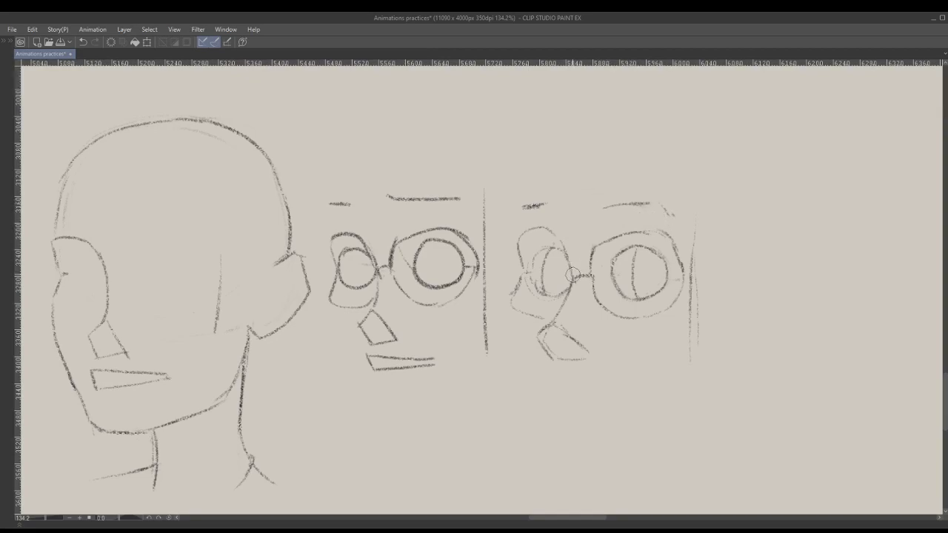
Step: Add a short philtrum line below the freehand study's nose and block in a tapered mouth wedge
{"action": "left_click_drag", "start_coordinate": [554, 331], "coordinate": [556, 352]}
{"action": "mouse_move", "coordinate": [538, 379]}
{"action": "left_mouse_down"}
{"action": "mouse_move", "coordinate": [542, 392]}
{"action": "mouse_move", "coordinate": [609, 385]}
{"action": "left_mouse_up"}
{"action": "mouse_move", "coordinate": [537, 381]}
{"action": "left_mouse_down"}
{"action": "mouse_move", "coordinate": [542, 401]}
{"action": "mouse_move", "coordinate": [537, 394]}
{"action": "left_mouse_up"}
{"action": "key", "text": "ctrl+z"}
{"action": "left_click_drag", "start_coordinate": [539, 372], "coordinate": [620, 386]}
{"action": "left_click_drag", "start_coordinate": [546, 397], "coordinate": [590, 393]}
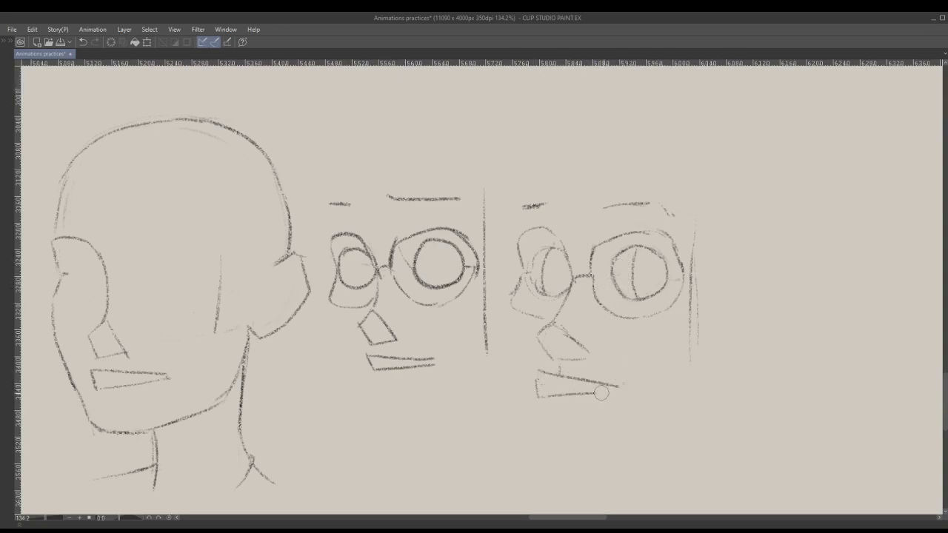
Step: Redraw the freehand study's mouth wedge with its upper and lower edges converging to a point at the near corner
{"action": "key", "text": "ctrl+z"}
{"action": "key", "text": "ctrl+z"}
{"action": "left_click_drag", "start_coordinate": [535, 378], "coordinate": [622, 384]}
{"action": "left_click_drag", "start_coordinate": [537, 396], "coordinate": [603, 391]}
{"action": "key", "text": "ctrl+z"}
{"action": "key", "text": "ctrl+z"}
{"action": "mouse_move", "coordinate": [537, 396]}
{"action": "left_mouse_down"}
{"action": "mouse_move", "coordinate": [537, 380]}
{"action": "mouse_move", "coordinate": [612, 385]}
{"action": "left_mouse_up"}
{"action": "mouse_move", "coordinate": [541, 398]}
{"action": "left_mouse_down"}
{"action": "mouse_move", "coordinate": [623, 386]}
{"action": "mouse_move", "coordinate": [597, 399]}
{"action": "mouse_move", "coordinate": [556, 396]}
{"action": "mouse_move", "coordinate": [616, 385]}
{"action": "left_mouse_up"}
{"action": "key", "text": "ctrl+z"}
{"action": "key", "text": "ctrl+z"}
{"action": "left_click_drag", "start_coordinate": [541, 397], "coordinate": [618, 385]}
Step: Close the lower edge of the far eye socket on the head sketch and add the nose bridge link beside it
{"action": "scroll", "coordinate": [697, 354], "scroll_direction": "down", "scroll_amount": 4}
{"action": "scroll", "coordinate": [569, 363], "scroll_direction": "up", "scroll_amount": 3}
{"action": "left_click_drag", "start_coordinate": [574, 340], "coordinate": [704, 347]}
{"action": "scroll", "coordinate": [613, 328], "scroll_direction": "up", "scroll_amount": 1}
{"action": "mouse_move", "coordinate": [615, 330]}
{"action": "left_mouse_down"}
{"action": "mouse_move", "coordinate": [624, 342]}
{"action": "mouse_move", "coordinate": [611, 342]}
{"action": "left_mouse_up"}
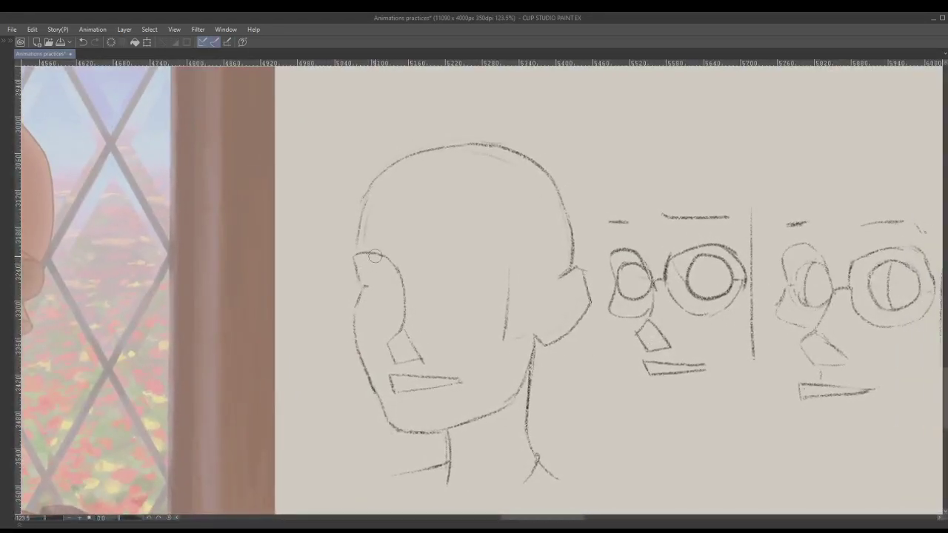
{"action": "mouse_move", "coordinate": [371, 259]}
{"action": "left_mouse_down"}
{"action": "mouse_move", "coordinate": [671, 257]}
{"action": "mouse_move", "coordinate": [637, 257]}
{"action": "left_mouse_up"}
{"action": "scroll", "coordinate": [671, 256], "scroll_direction": "down", "scroll_amount": 2}
{"action": "scroll", "coordinate": [637, 256], "scroll_direction": "up", "scroll_amount": 2}
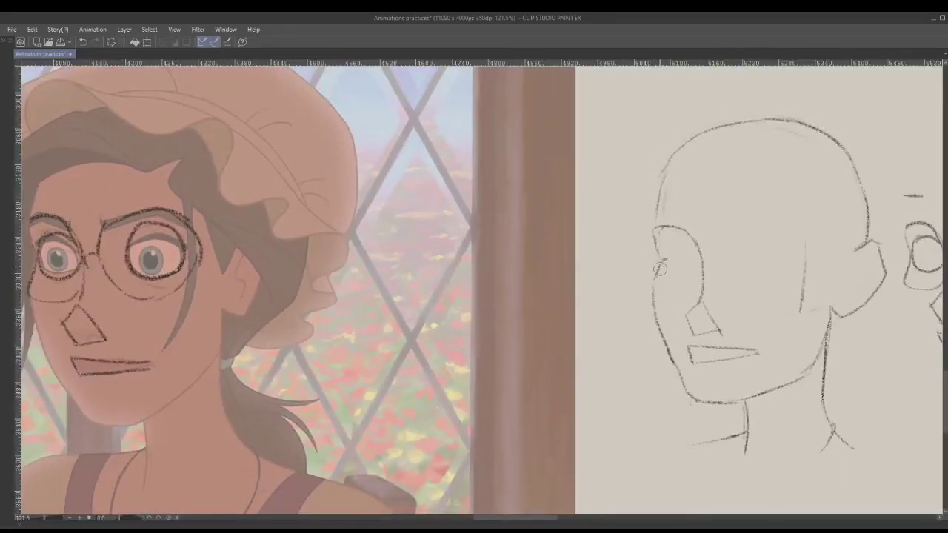
{"action": "key", "text": "ctrl+z"}
{"action": "left_click_drag", "start_coordinate": [672, 293], "coordinate": [688, 287]}
{"action": "mouse_move", "coordinate": [657, 289]}
{"action": "left_mouse_down"}
{"action": "mouse_move", "coordinate": [702, 277]}
{"action": "mouse_move", "coordinate": [654, 289]}
{"action": "left_mouse_up"}
{"action": "left_click_drag", "start_coordinate": [725, 280], "coordinate": [748, 269]}
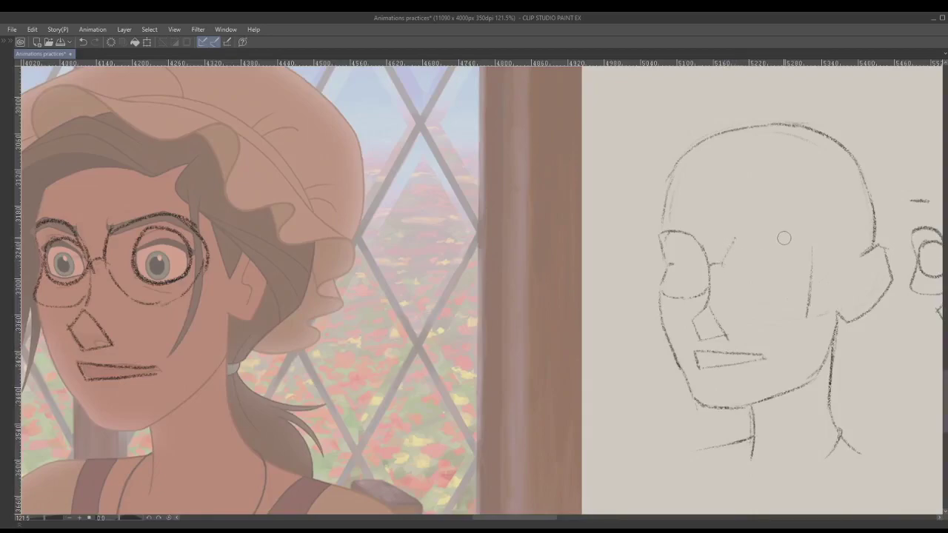
Step: Outline the rounded near eye socket on the head sketch, continuing from the nose bridge link
{"action": "mouse_move", "coordinate": [736, 239]}
{"action": "left_mouse_down"}
{"action": "mouse_move", "coordinate": [783, 238]}
{"action": "mouse_move", "coordinate": [803, 263]}
{"action": "mouse_move", "coordinate": [791, 245]}
{"action": "mouse_move", "coordinate": [744, 239]}
{"action": "mouse_move", "coordinate": [782, 239]}
{"action": "mouse_move", "coordinate": [757, 234]}
{"action": "mouse_move", "coordinate": [798, 263]}
{"action": "mouse_move", "coordinate": [767, 230]}
{"action": "mouse_move", "coordinate": [795, 270]}
{"action": "left_mouse_up"}
{"action": "mouse_move", "coordinate": [715, 267]}
{"action": "left_mouse_down"}
{"action": "mouse_move", "coordinate": [751, 295]}
{"action": "mouse_move", "coordinate": [772, 294]}
{"action": "mouse_move", "coordinate": [800, 270]}
{"action": "left_mouse_up"}
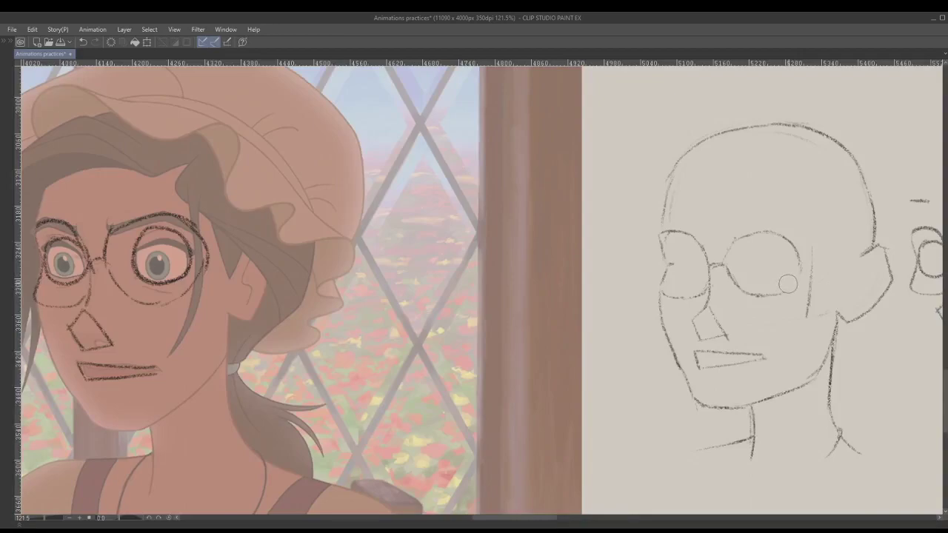
{"action": "key", "text": "ctrl+z"}
{"action": "key", "text": "ctrl+z"}
{"action": "left_click_drag", "start_coordinate": [727, 252], "coordinate": [762, 236]}
{"action": "left_click_drag", "start_coordinate": [735, 239], "coordinate": [766, 232]}
Step: Try an eyeball circle inside the head sketch's far socket
{"action": "left_click_drag", "start_coordinate": [681, 232], "coordinate": [687, 298]}
{"action": "key", "text": "ctrl+z"}
{"action": "mouse_move", "coordinate": [762, 262]}
{"action": "left_mouse_down"}
{"action": "mouse_move", "coordinate": [703, 252]}
{"action": "mouse_move", "coordinate": [643, 280]}
{"action": "left_mouse_up"}
{"action": "scroll", "coordinate": [684, 261], "scroll_direction": "up", "scroll_amount": 3}
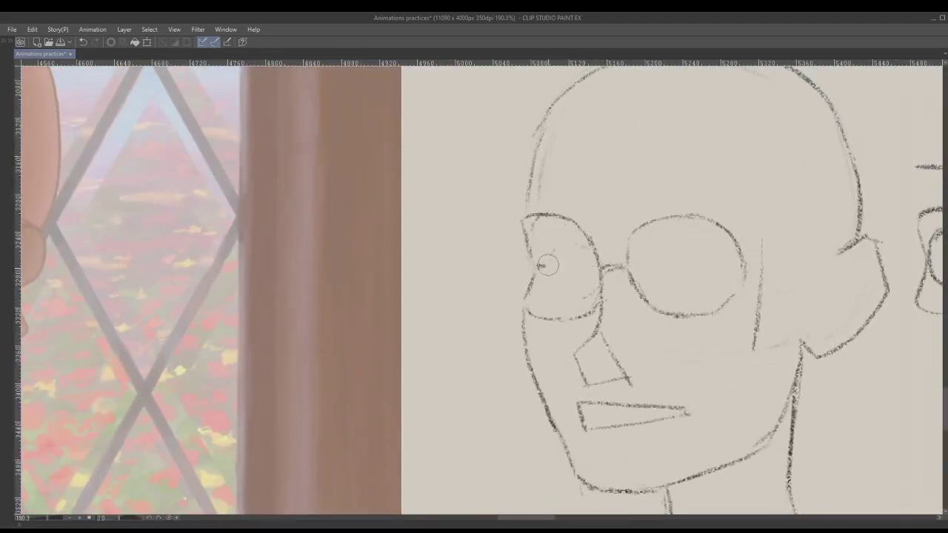
{"action": "mouse_move", "coordinate": [576, 235]}
{"action": "left_mouse_down"}
{"action": "mouse_move", "coordinate": [557, 286]}
{"action": "mouse_move", "coordinate": [606, 257]}
{"action": "mouse_move", "coordinate": [553, 250]}
{"action": "mouse_move", "coordinate": [577, 292]}
{"action": "mouse_move", "coordinate": [584, 243]}
{"action": "mouse_move", "coordinate": [550, 281]}
{"action": "mouse_move", "coordinate": [606, 271]}
{"action": "mouse_move", "coordinate": [552, 252]}
{"action": "mouse_move", "coordinate": [577, 296]}
{"action": "mouse_move", "coordinate": [553, 260]}
{"action": "mouse_move", "coordinate": [563, 292]}
{"action": "mouse_move", "coordinate": [564, 263]}
{"action": "mouse_move", "coordinate": [551, 270]}
{"action": "mouse_move", "coordinate": [577, 295]}
{"action": "left_mouse_up"}
{"action": "key", "text": "ctrl+z"}
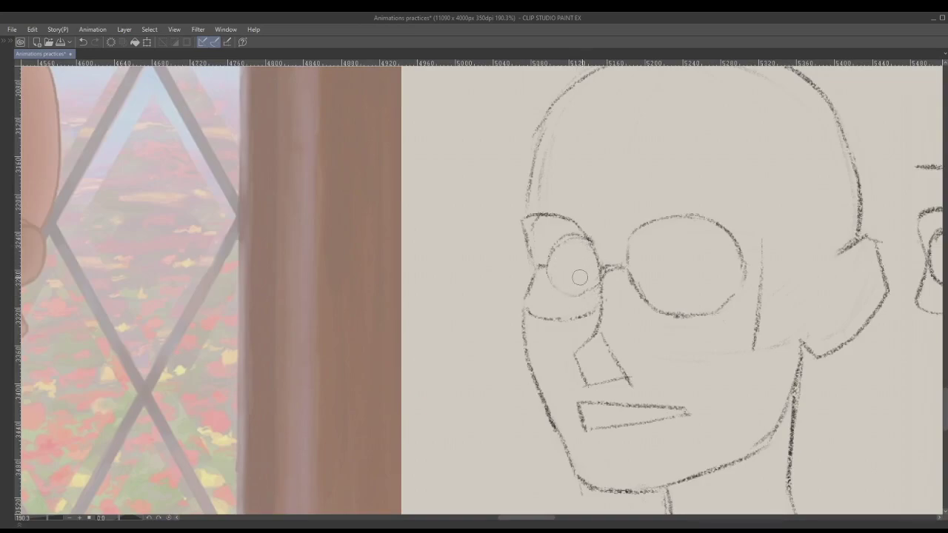
Step: Erase the traced far-eye guides on the reference still and the trial circle in the head sketch's far socket
{"action": "scroll", "coordinate": [571, 276], "scroll_direction": "down", "scroll_amount": 5}
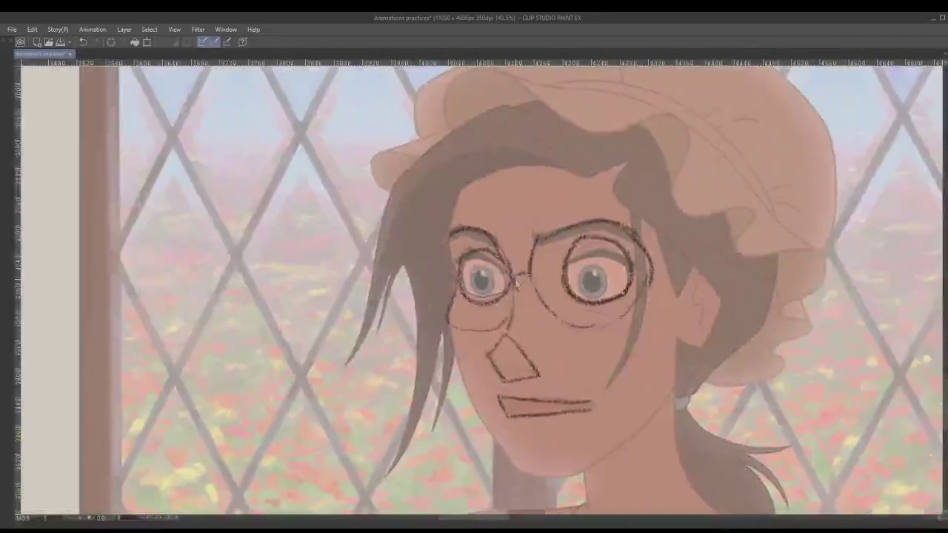
{"action": "mouse_move", "coordinate": [517, 282]}
{"action": "left_mouse_down"}
{"action": "mouse_move", "coordinate": [513, 327]}
{"action": "mouse_move", "coordinate": [490, 259]}
{"action": "mouse_move", "coordinate": [515, 318]}
{"action": "left_mouse_up"}
{"action": "mouse_move", "coordinate": [503, 269]}
{"action": "left_mouse_down"}
{"action": "mouse_move", "coordinate": [514, 309]}
{"action": "mouse_move", "coordinate": [512, 281]}
{"action": "mouse_move", "coordinate": [510, 306]}
{"action": "left_mouse_up"}
{"action": "key", "text": "ctrl+z"}
{"action": "key", "text": "ctrl+z"}
{"action": "mouse_move", "coordinate": [935, 315]}
{"action": "left_mouse_down"}
{"action": "mouse_move", "coordinate": [714, 280]}
{"action": "mouse_move", "coordinate": [371, 372]}
{"action": "left_mouse_up"}
{"action": "scroll", "coordinate": [549, 327], "scroll_direction": "up", "scroll_amount": 4}
{"action": "mouse_move", "coordinate": [534, 360]}
{"action": "left_mouse_down"}
{"action": "mouse_move", "coordinate": [577, 314]}
{"action": "mouse_move", "coordinate": [556, 296]}
{"action": "mouse_move", "coordinate": [568, 297]}
{"action": "mouse_move", "coordinate": [555, 307]}
{"action": "mouse_move", "coordinate": [555, 282]}
{"action": "left_mouse_up"}
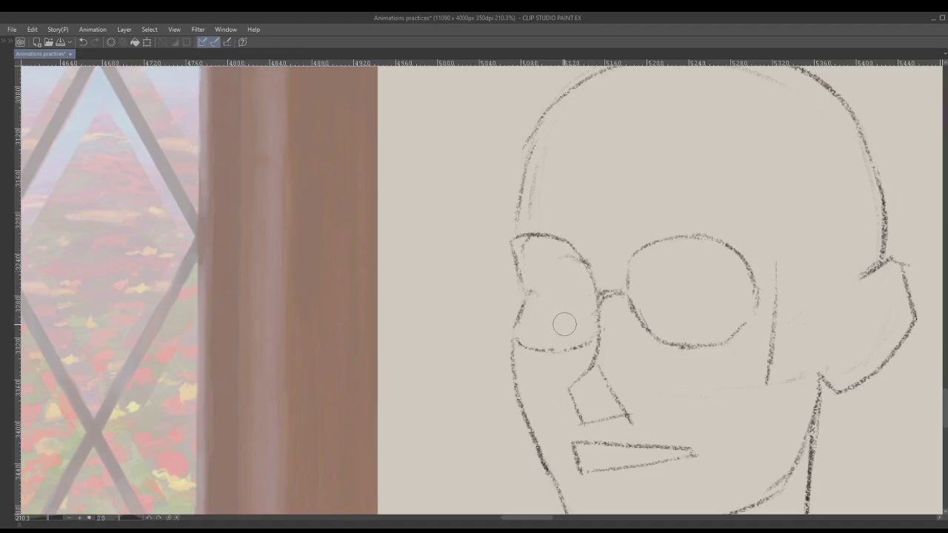
Step: Fade out the nose bridge link between the head sketch's eye sockets and clean the far socket's interior
{"action": "mouse_move", "coordinate": [556, 269]}
{"action": "left_mouse_down"}
{"action": "mouse_move", "coordinate": [555, 320]}
{"action": "mouse_move", "coordinate": [583, 277]}
{"action": "mouse_move", "coordinate": [531, 291]}
{"action": "mouse_move", "coordinate": [580, 309]}
{"action": "mouse_move", "coordinate": [566, 290]}
{"action": "mouse_move", "coordinate": [585, 296]}
{"action": "mouse_move", "coordinate": [570, 290]}
{"action": "mouse_move", "coordinate": [579, 313]}
{"action": "mouse_move", "coordinate": [558, 291]}
{"action": "left_mouse_up"}
{"action": "left_click_drag", "start_coordinate": [613, 298], "coordinate": [609, 292]}
{"action": "key", "text": "p"}
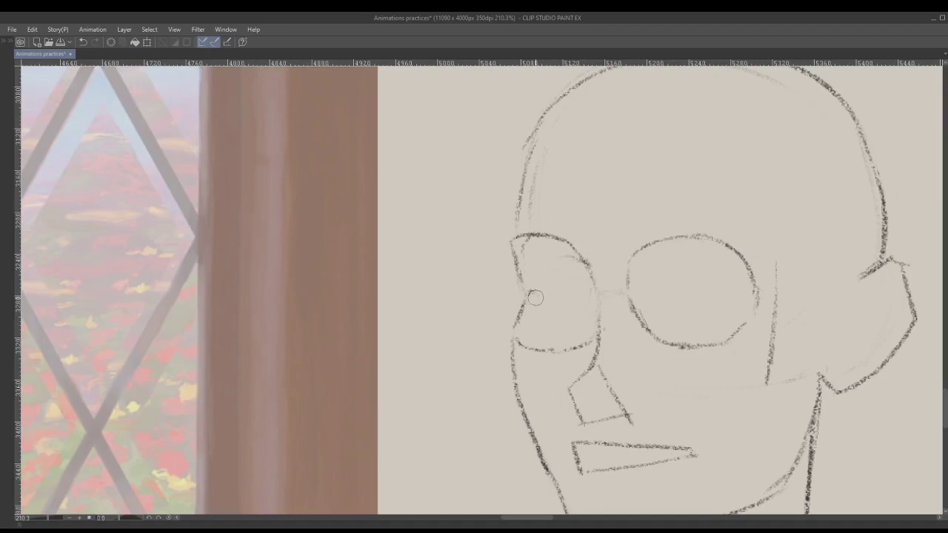
{"action": "mouse_move", "coordinate": [542, 300]}
{"action": "left_mouse_down"}
{"action": "mouse_move", "coordinate": [591, 301]}
{"action": "mouse_move", "coordinate": [551, 270]}
{"action": "mouse_move", "coordinate": [558, 324]}
{"action": "left_mouse_up"}
{"action": "key", "text": "ctrl+z"}
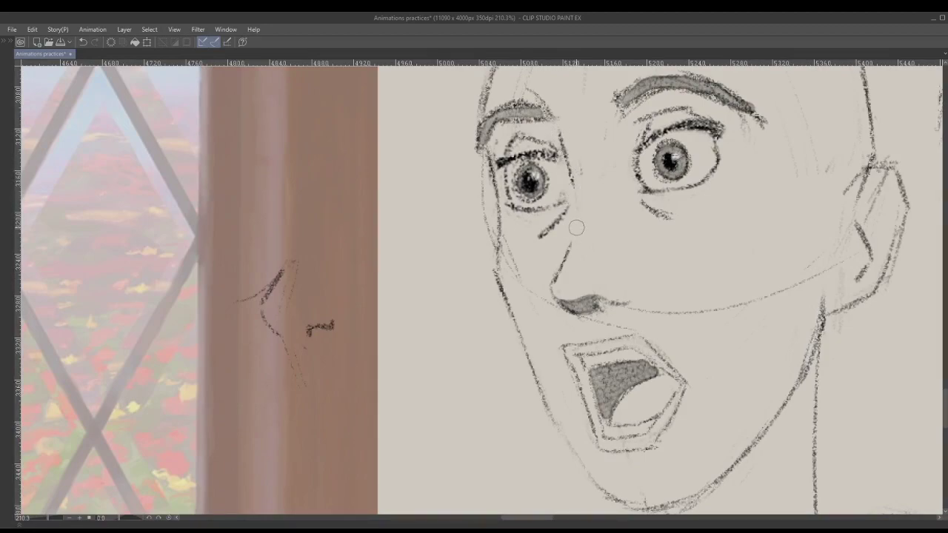
Step: Draw the far eyeball circle inside its socket on the head sketch and darken the socket's inner edge
{"action": "key", "text": "e"}
{"action": "left_click_drag", "start_coordinate": [571, 157], "coordinate": [584, 196]}
{"action": "key", "text": "bracketleft"}
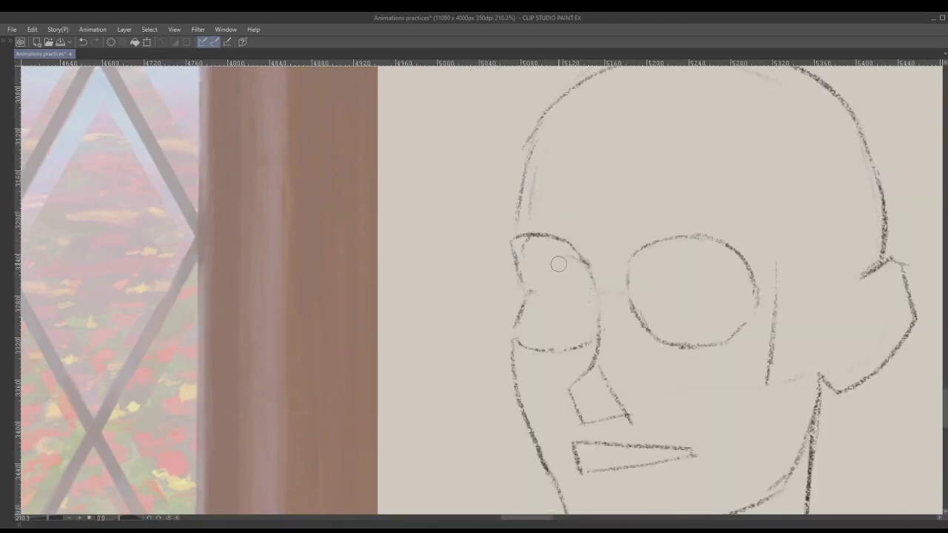
{"action": "mouse_move", "coordinate": [579, 316]}
{"action": "left_mouse_down"}
{"action": "mouse_move", "coordinate": [574, 266]}
{"action": "mouse_move", "coordinate": [534, 281]}
{"action": "mouse_move", "coordinate": [560, 320]}
{"action": "mouse_move", "coordinate": [589, 291]}
{"action": "mouse_move", "coordinate": [554, 268]}
{"action": "mouse_move", "coordinate": [537, 307]}
{"action": "mouse_move", "coordinate": [579, 315]}
{"action": "mouse_move", "coordinate": [589, 291]}
{"action": "mouse_move", "coordinate": [554, 262]}
{"action": "mouse_move", "coordinate": [531, 294]}
{"action": "mouse_move", "coordinate": [557, 328]}
{"action": "mouse_move", "coordinate": [588, 306]}
{"action": "mouse_move", "coordinate": [577, 272]}
{"action": "mouse_move", "coordinate": [539, 274]}
{"action": "mouse_move", "coordinate": [541, 315]}
{"action": "mouse_move", "coordinate": [588, 305]}
{"action": "mouse_move", "coordinate": [561, 265]}
{"action": "mouse_move", "coordinate": [570, 323]}
{"action": "mouse_move", "coordinate": [588, 305]}
{"action": "left_mouse_up"}
{"action": "mouse_move", "coordinate": [589, 266]}
{"action": "left_mouse_down"}
{"action": "mouse_move", "coordinate": [602, 326]}
{"action": "mouse_move", "coordinate": [586, 268]}
{"action": "mouse_move", "coordinate": [601, 326]}
{"action": "left_mouse_up"}
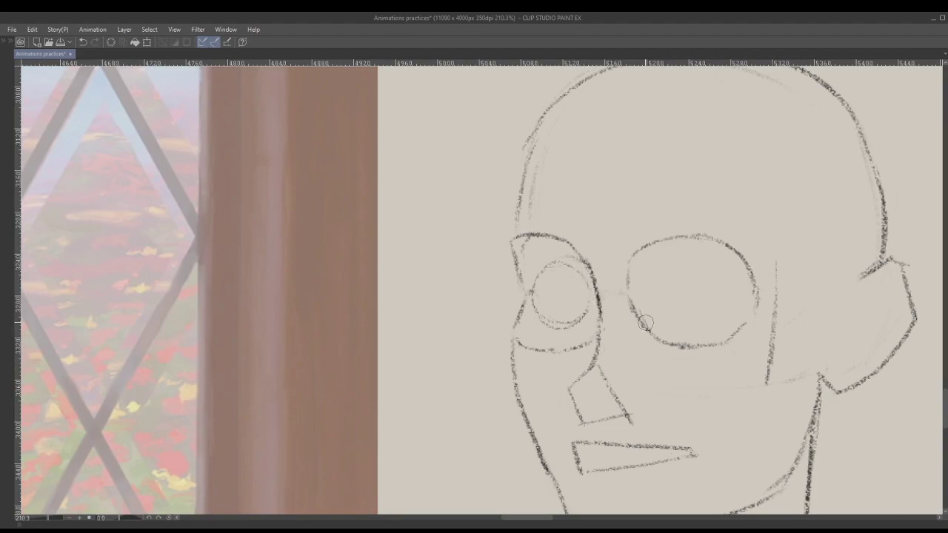
Step: Clean up the head sketch's far eyeball circle and draw a vertical centre line through it
{"action": "scroll", "coordinate": [646, 320], "scroll_direction": "down", "scroll_amount": 4}
{"action": "scroll", "coordinate": [646, 321], "scroll_direction": "up", "scroll_amount": 5}
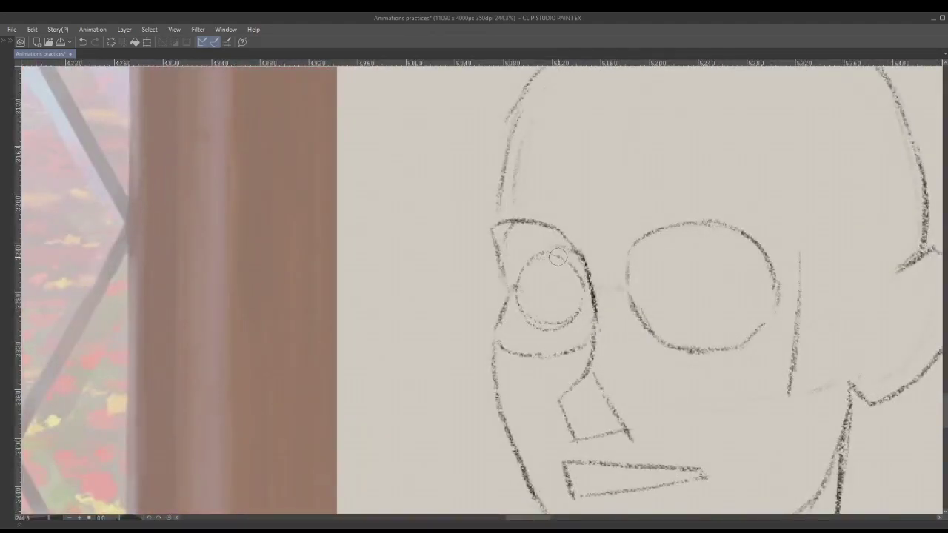
{"action": "mouse_move", "coordinate": [545, 256]}
{"action": "left_mouse_down"}
{"action": "mouse_move", "coordinate": [543, 304]}
{"action": "mouse_move", "coordinate": [557, 321]}
{"action": "left_mouse_up"}
{"action": "key", "text": "ctrl+z"}
{"action": "scroll", "coordinate": [590, 283], "scroll_direction": "down", "scroll_amount": 3}
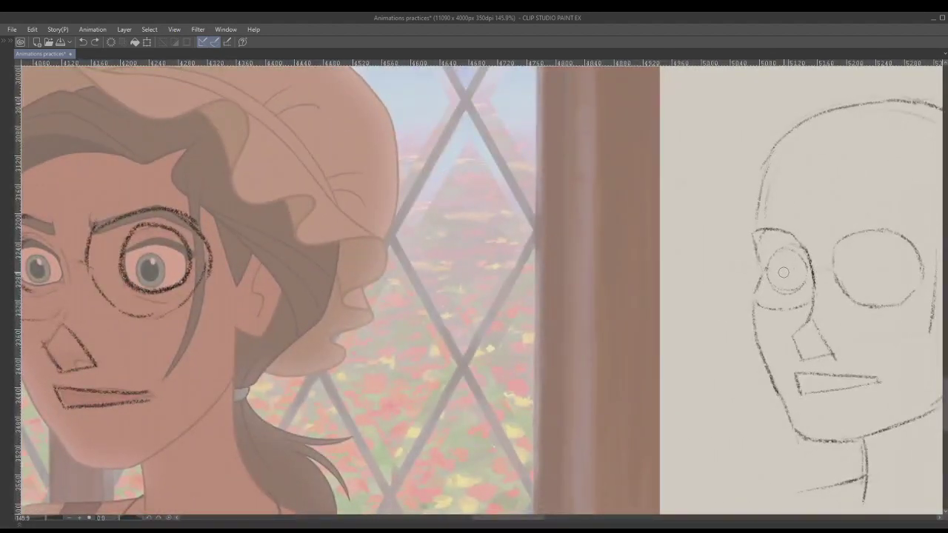
{"action": "left_click_drag", "start_coordinate": [784, 253], "coordinate": [789, 294]}
Step: Draw the near eyeball circle inside the near socket of the head sketch
{"action": "left_click_drag", "start_coordinate": [866, 287], "coordinate": [559, 298]}
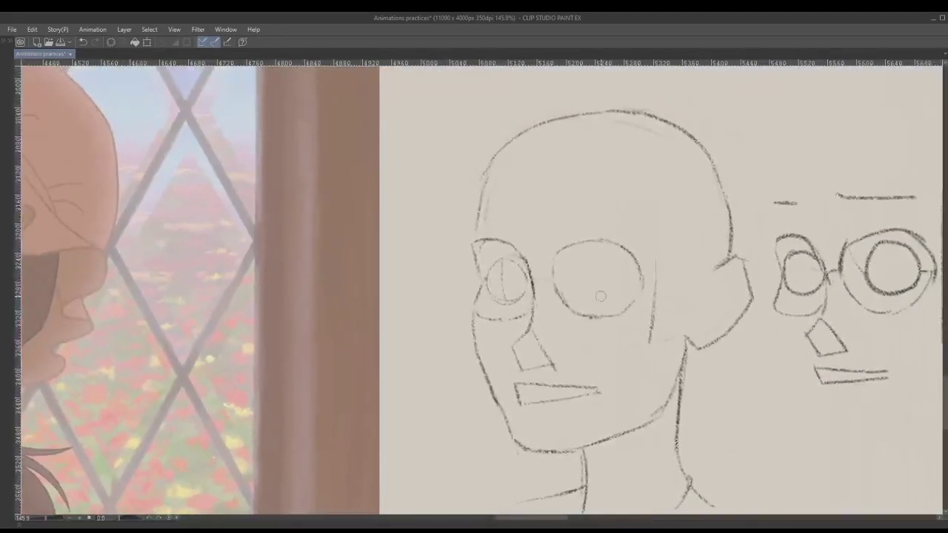
{"action": "mouse_move", "coordinate": [677, 300]}
{"action": "left_mouse_down"}
{"action": "mouse_move", "coordinate": [584, 313]}
{"action": "mouse_move", "coordinate": [645, 305]}
{"action": "mouse_move", "coordinate": [622, 305]}
{"action": "left_mouse_up"}
{"action": "key", "text": "ctrl+z"}
{"action": "scroll", "coordinate": [622, 304], "scroll_direction": "up", "scroll_amount": 2}
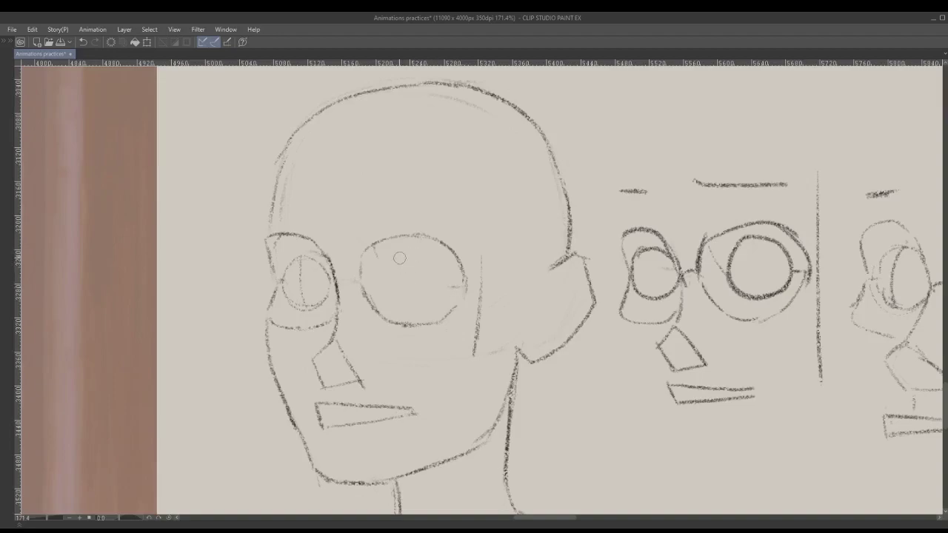
{"action": "mouse_move", "coordinate": [442, 298]}
{"action": "left_mouse_down"}
{"action": "mouse_move", "coordinate": [417, 249]}
{"action": "mouse_move", "coordinate": [389, 281]}
{"action": "mouse_move", "coordinate": [442, 296]}
{"action": "mouse_move", "coordinate": [417, 247]}
{"action": "mouse_move", "coordinate": [387, 288]}
{"action": "mouse_move", "coordinate": [440, 292]}
{"action": "mouse_move", "coordinate": [405, 255]}
{"action": "mouse_move", "coordinate": [419, 307]}
{"action": "mouse_move", "coordinate": [442, 265]}
{"action": "mouse_move", "coordinate": [388, 276]}
{"action": "mouse_move", "coordinate": [431, 301]}
{"action": "mouse_move", "coordinate": [423, 281]}
{"action": "left_mouse_up"}
{"action": "key", "text": "p"}
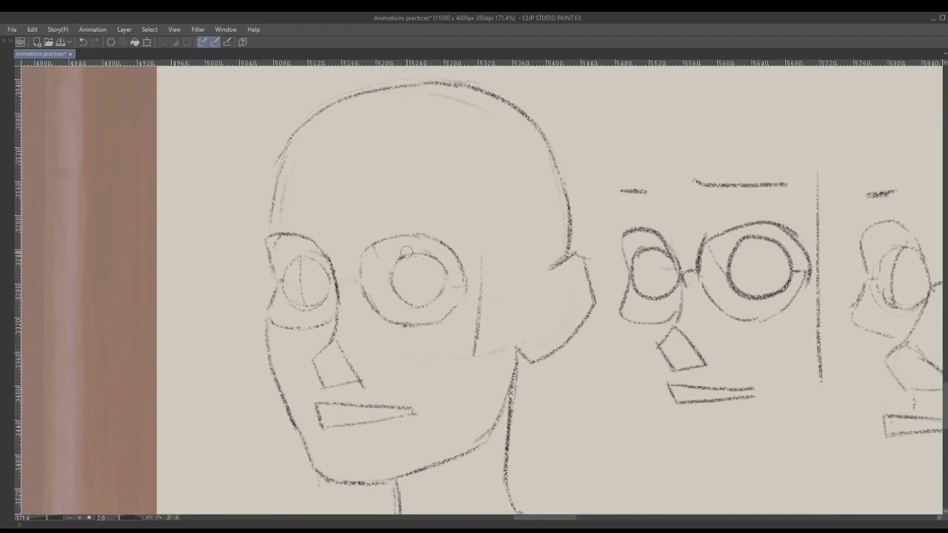
Step: Lasso the head sketch's near eyeball circle, shift it slightly toward the nose and deselect it
{"action": "mouse_move", "coordinate": [447, 273]}
{"action": "left_mouse_down"}
{"action": "mouse_move", "coordinate": [431, 304]}
{"action": "mouse_move", "coordinate": [443, 289]}
{"action": "left_mouse_up"}
{"action": "key", "text": "ctrl+z"}
{"action": "mouse_move", "coordinate": [456, 274]}
{"action": "left_mouse_down"}
{"action": "mouse_move", "coordinate": [403, 252]}
{"action": "mouse_move", "coordinate": [401, 301]}
{"action": "mouse_move", "coordinate": [442, 295]}
{"action": "mouse_move", "coordinate": [456, 275]}
{"action": "mouse_move", "coordinate": [396, 300]}
{"action": "mouse_move", "coordinate": [444, 302]}
{"action": "mouse_move", "coordinate": [429, 278]}
{"action": "left_mouse_up"}
{"action": "key", "text": "ctrl+z"}
{"action": "key", "text": "ctrl+z"}
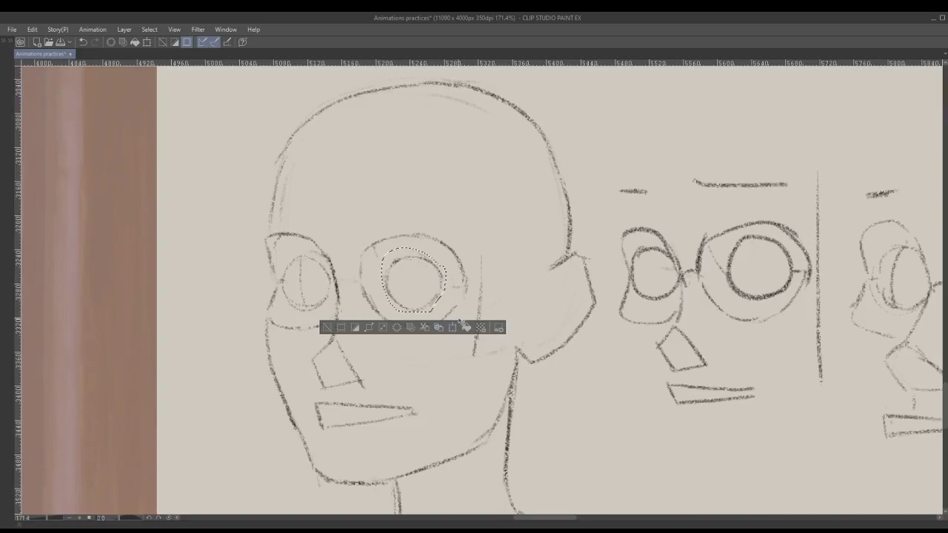
{"action": "key", "text": "ctrl+d"}
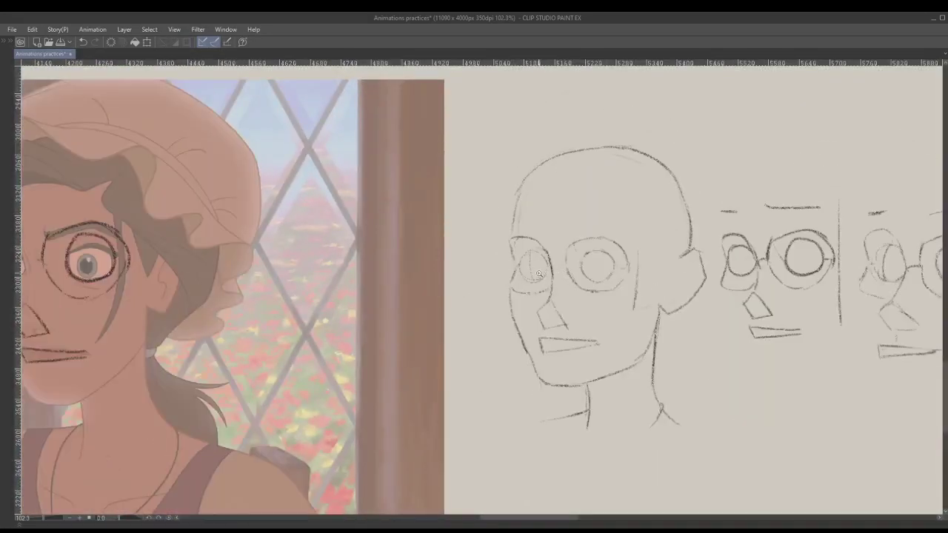
Step: Redraw the curved vertical centre lines on both eyeballs of the head sketch
{"action": "scroll", "coordinate": [539, 275], "scroll_direction": "up", "scroll_amount": 3}
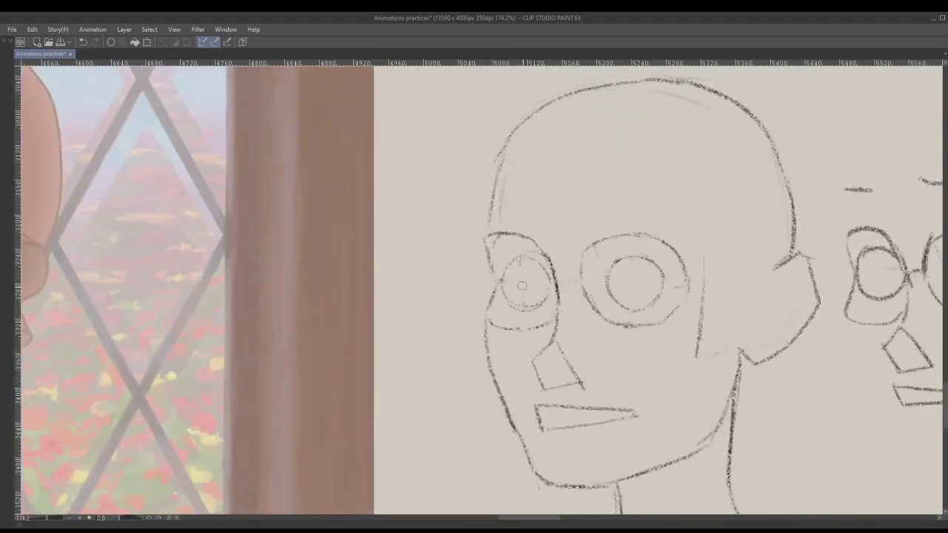
{"action": "mouse_move", "coordinate": [518, 258]}
{"action": "left_mouse_down"}
{"action": "mouse_move", "coordinate": [521, 307]}
{"action": "mouse_move", "coordinate": [518, 270]}
{"action": "mouse_move", "coordinate": [521, 310]}
{"action": "left_mouse_up"}
{"action": "key", "text": "ctrl+z"}
{"action": "left_click_drag", "start_coordinate": [634, 262], "coordinate": [632, 317]}
{"action": "key", "text": "ctrl+z"}
{"action": "key", "text": "ctrl+z"}
{"action": "left_click_drag", "start_coordinate": [628, 258], "coordinate": [628, 314]}
{"action": "key", "text": "ctrl+z"}
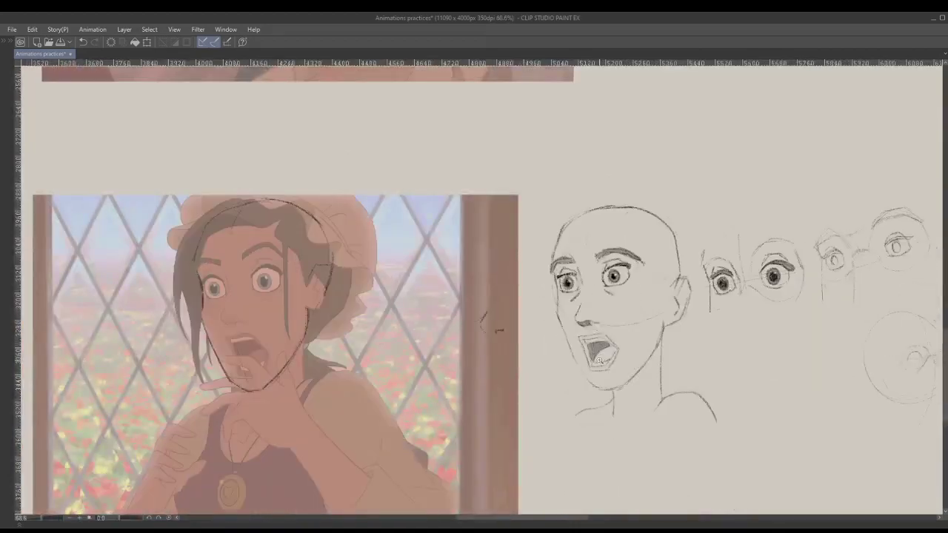
Step: Step through the animation frames from the gasping pose back to the frowning woman's frame
{"action": "key", "text": "Right"}
{"action": "key", "text": "Right"}
{"action": "key", "text": "Right"}
{"action": "key", "text": "Right"}
{"action": "key", "text": "Right"}
{"action": "key", "text": "Right"}
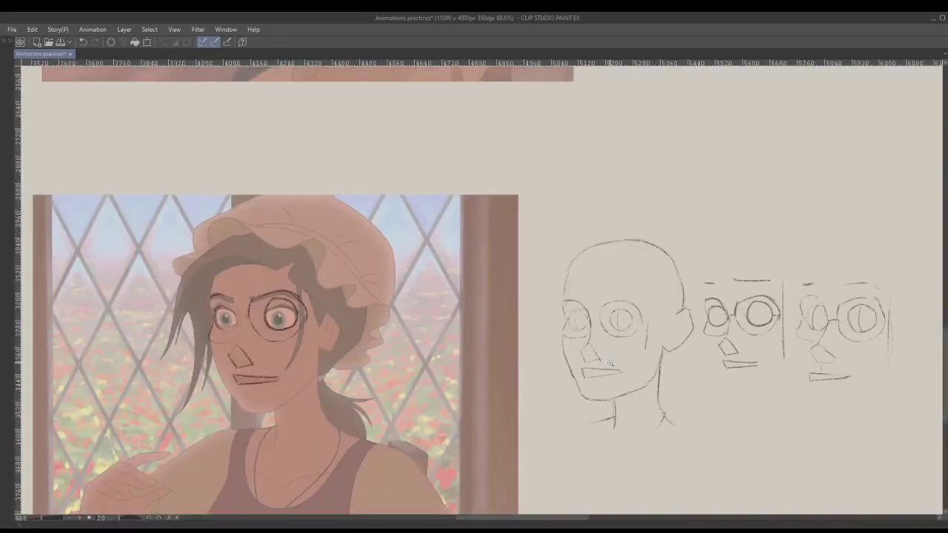
{"action": "scroll", "coordinate": [609, 363], "scroll_direction": "up", "scroll_amount": 3}
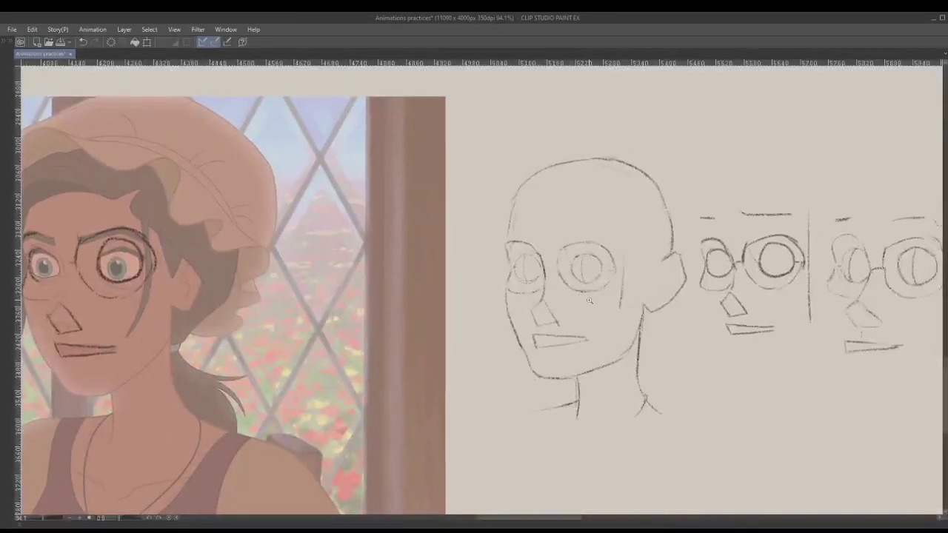
Step: Duplicate the whole head sketch, scale the copy down and place it below the copied facial guides
{"action": "scroll", "coordinate": [585, 303], "scroll_direction": "down", "scroll_amount": 2}
{"action": "mouse_move", "coordinate": [506, 219]}
{"action": "left_mouse_down"}
{"action": "mouse_move", "coordinate": [512, 394]}
{"action": "mouse_move", "coordinate": [667, 403]}
{"action": "mouse_move", "coordinate": [666, 227]}
{"action": "mouse_move", "coordinate": [519, 212]}
{"action": "left_mouse_up"}
{"action": "left_click_drag", "start_coordinate": [600, 308], "coordinate": [657, 303]}
{"action": "key", "text": "ctrl+t"}
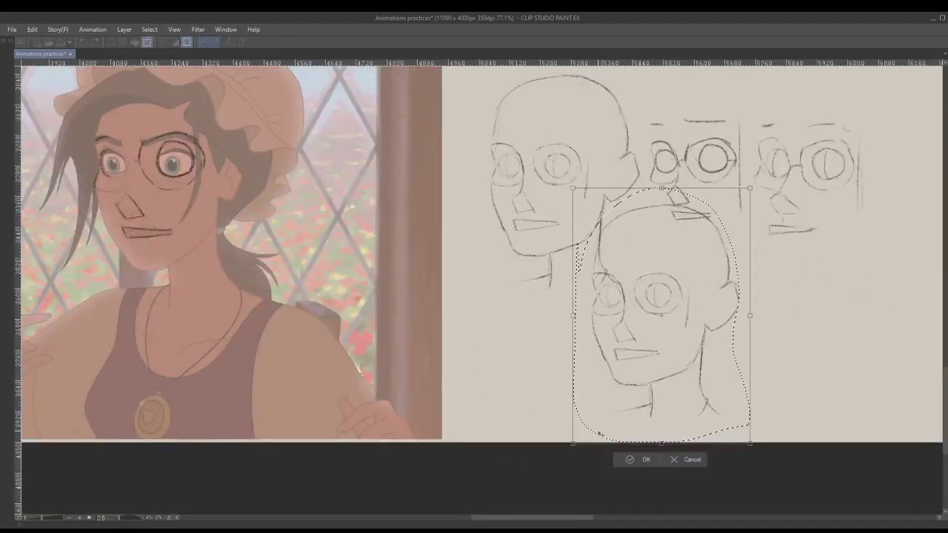
{"action": "left_click_drag", "start_coordinate": [573, 443], "coordinate": [665, 328]}
{"action": "left_click_drag", "start_coordinate": [693, 259], "coordinate": [696, 307]}
{"action": "key", "text": "Return"}
Step: Deselect the small head copy and hand-letter the caption "BASIC SHAPES" beneath it
{"action": "scroll", "coordinate": [623, 276], "scroll_direction": "up", "scroll_amount": 1}
{"action": "left_click_drag", "start_coordinate": [624, 276], "coordinate": [672, 285]}
{"action": "mouse_move", "coordinate": [673, 284]}
{"action": "left_mouse_down"}
{"action": "mouse_move", "coordinate": [561, 257]}
{"action": "mouse_move", "coordinate": [455, 210]}
{"action": "left_mouse_up"}
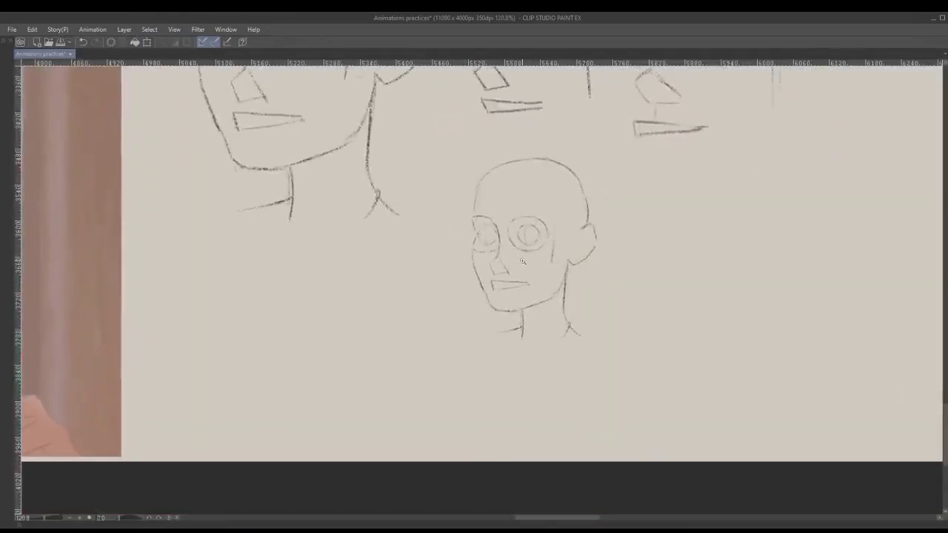
{"action": "left_click_drag", "start_coordinate": [515, 274], "coordinate": [554, 277]}
{"action": "key", "text": "ctrl+z"}
{"action": "key", "text": "ctrl+d"}
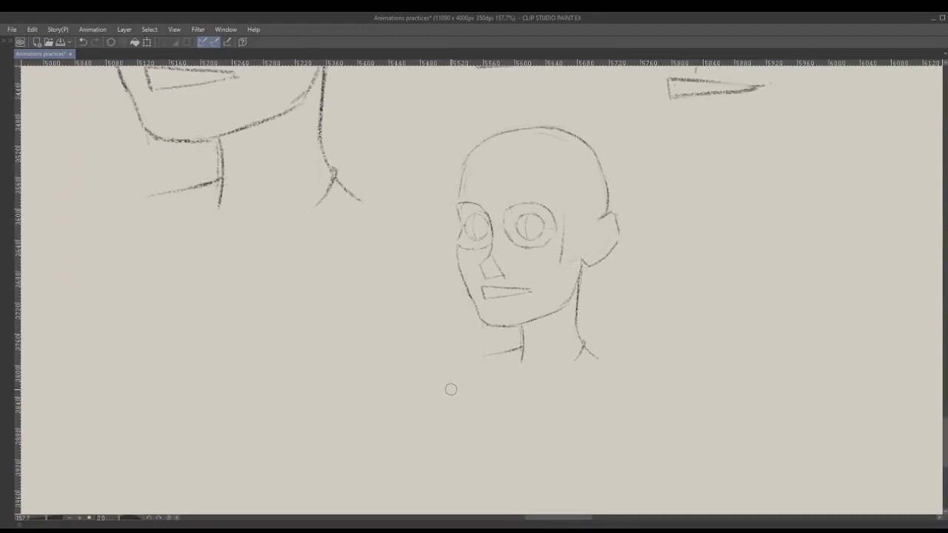
{"action": "left_click_drag", "start_coordinate": [443, 385], "coordinate": [441, 387]}
{"action": "left_click_drag", "start_coordinate": [457, 396], "coordinate": [466, 396]}
{"action": "left_click_drag", "start_coordinate": [528, 384], "coordinate": [527, 396]}
{"action": "mouse_move", "coordinate": [533, 396]}
{"action": "left_mouse_down"}
{"action": "mouse_move", "coordinate": [536, 387]}
{"action": "mouse_move", "coordinate": [558, 388]}
{"action": "left_mouse_up"}
{"action": "left_click_drag", "start_coordinate": [570, 387], "coordinate": [568, 391]}
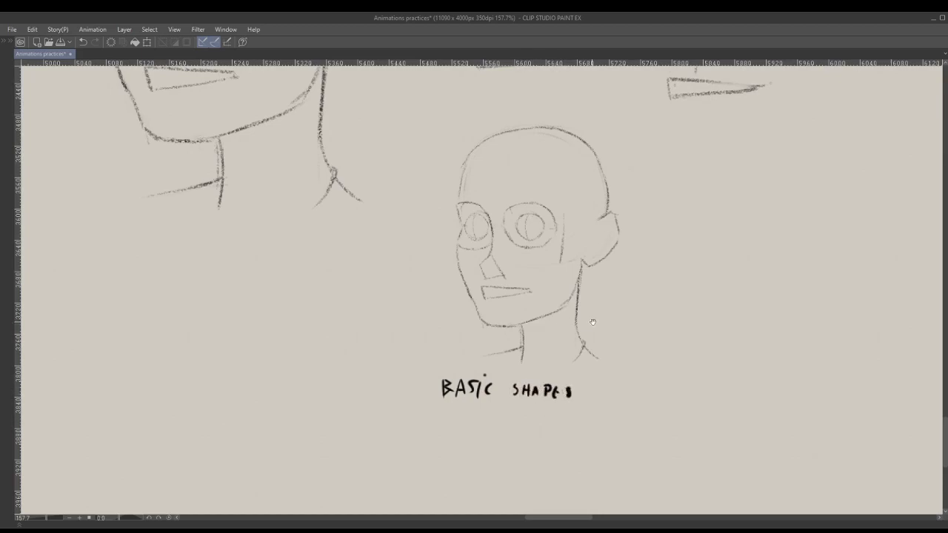
Step: Draw a straight-edged rectangular frame around the small head and its caption
{"action": "left_click_drag", "start_coordinate": [587, 322], "coordinate": [560, 340]}
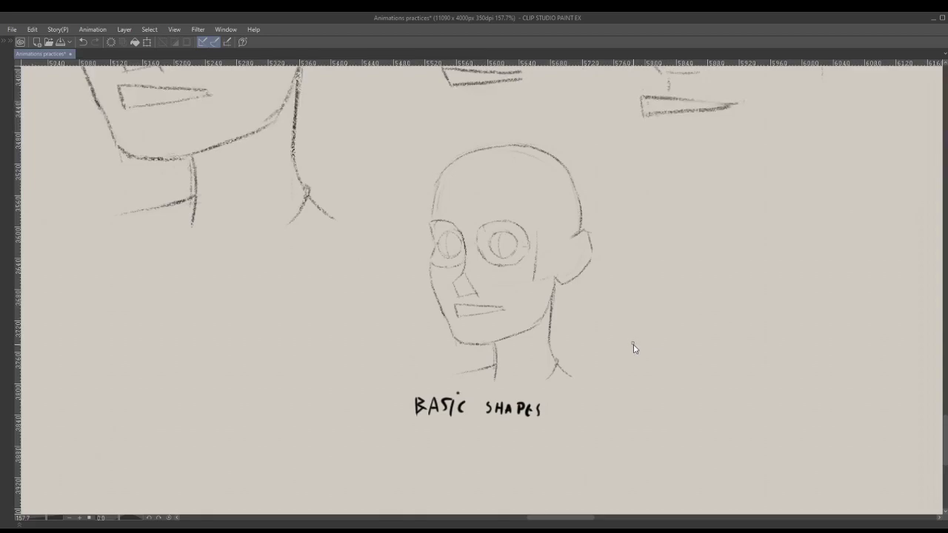
{"action": "mouse_move", "coordinate": [405, 422]}
{"action": "left_mouse_down"}
{"action": "mouse_move", "coordinate": [408, 137]}
{"action": "mouse_move", "coordinate": [611, 130]}
{"action": "left_mouse_up"}
{"action": "left_click_drag", "start_coordinate": [610, 131], "coordinate": [608, 419]}
{"action": "left_click_drag", "start_coordinate": [406, 420], "coordinate": [610, 419]}
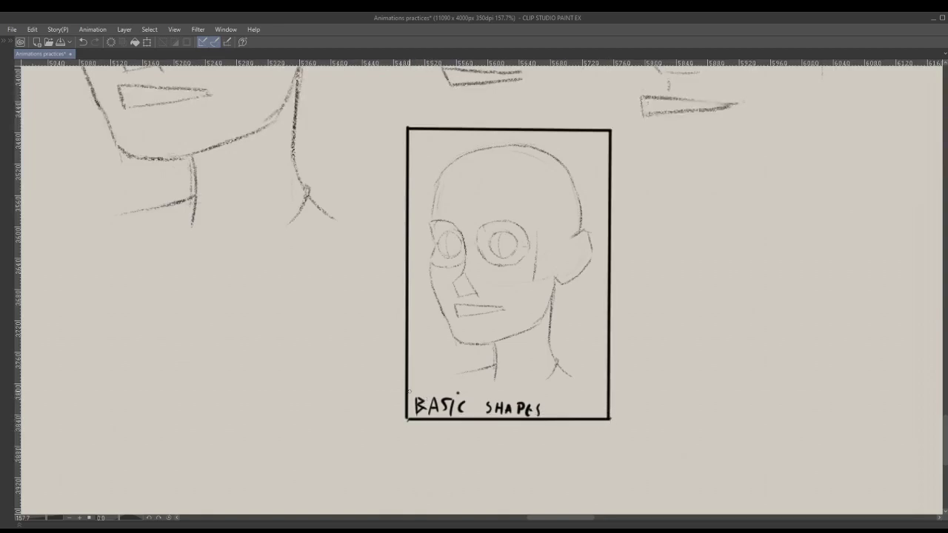
Step: Separate the caption from the small head with a horizontal line across the frame
{"action": "left_click_drag", "start_coordinate": [409, 390], "coordinate": [610, 390]}
{"action": "key", "text": "ctrl+z"}
{"action": "mouse_move", "coordinate": [410, 384]}
{"action": "left_mouse_down"}
{"action": "mouse_move", "coordinate": [448, 393]}
{"action": "mouse_move", "coordinate": [609, 386]}
{"action": "left_mouse_up"}
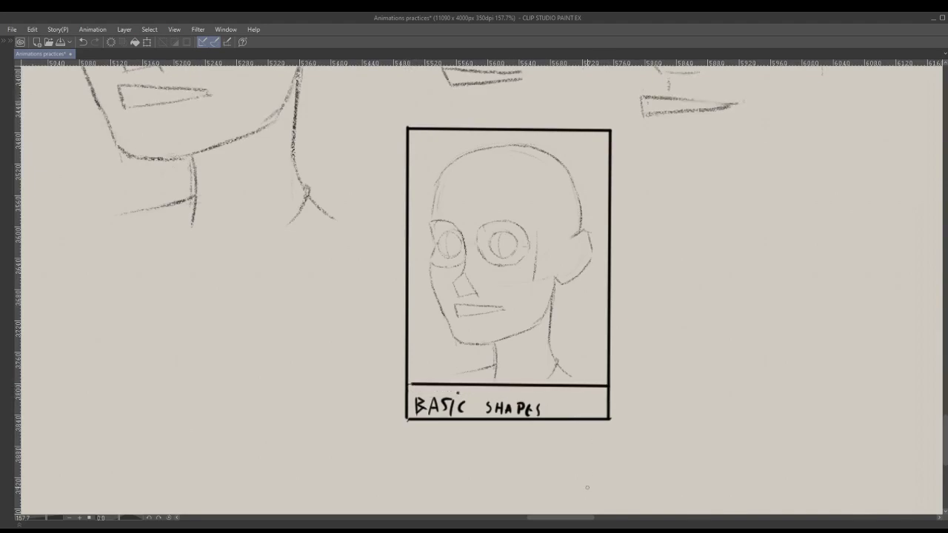
{"action": "left_click_drag", "start_coordinate": [411, 384], "coordinate": [411, 392]}
{"action": "key", "text": "ctrl+z"}
Step: Review the framed head, the reference still and the facial studies, ending on the freehand study's far eye
{"action": "scroll", "coordinate": [572, 354], "scroll_direction": "down", "scroll_amount": 5}
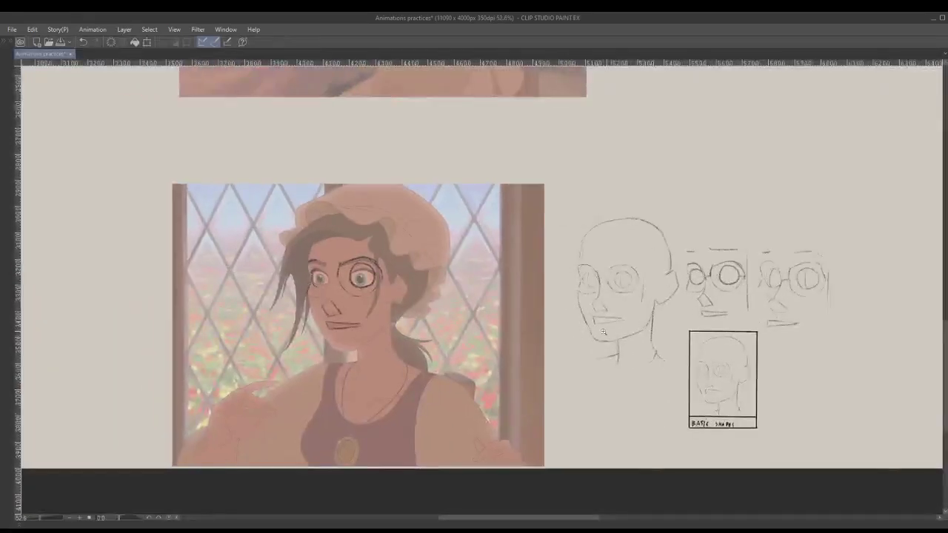
{"action": "scroll", "coordinate": [619, 326], "scroll_direction": "up", "scroll_amount": 2}
{"action": "left_click_drag", "start_coordinate": [555, 297], "coordinate": [574, 301]}
{"action": "left_click_drag", "start_coordinate": [617, 309], "coordinate": [562, 311]}
{"action": "scroll", "coordinate": [563, 297], "scroll_direction": "right", "scroll_amount": 3}
{"action": "scroll", "coordinate": [577, 300], "scroll_direction": "up", "scroll_amount": 2}
{"action": "scroll", "coordinate": [596, 306], "scroll_direction": "right", "scroll_amount": 4}
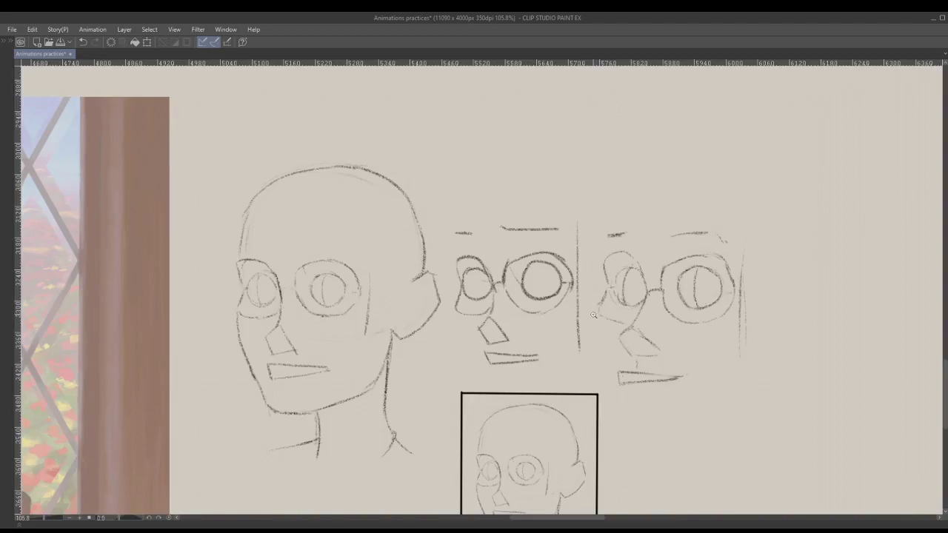
{"action": "scroll", "coordinate": [593, 315], "scroll_direction": "up", "scroll_amount": 2}
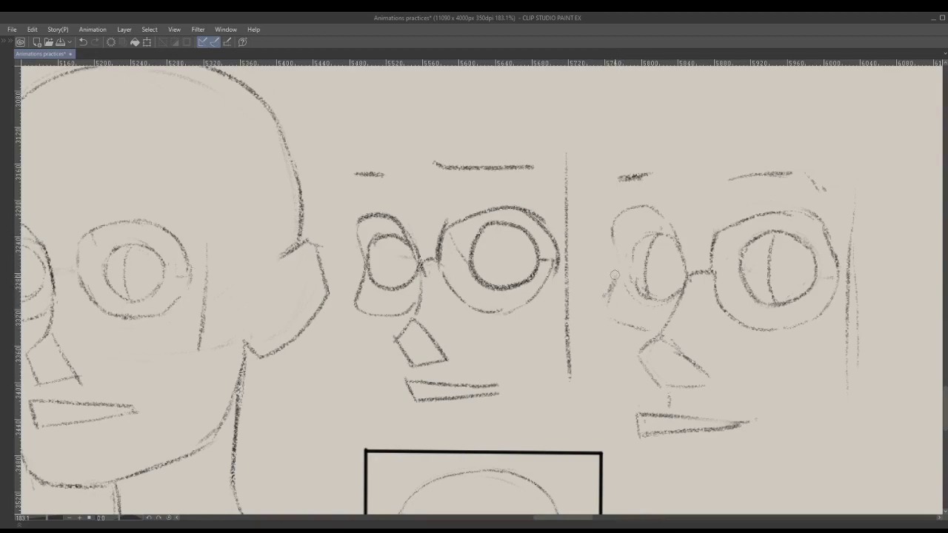
Step: Redraw the outer and lower contour of the far eye socket in the freehand facial study
{"action": "left_click_drag", "start_coordinate": [616, 232], "coordinate": [622, 257]}
{"action": "left_click_drag", "start_coordinate": [634, 328], "coordinate": [622, 326]}
{"action": "key", "text": "p"}
{"action": "mouse_move", "coordinate": [623, 283]}
{"action": "left_mouse_down"}
{"action": "mouse_move", "coordinate": [626, 311]}
{"action": "mouse_move", "coordinate": [640, 322]}
{"action": "mouse_move", "coordinate": [664, 316]}
{"action": "left_mouse_up"}
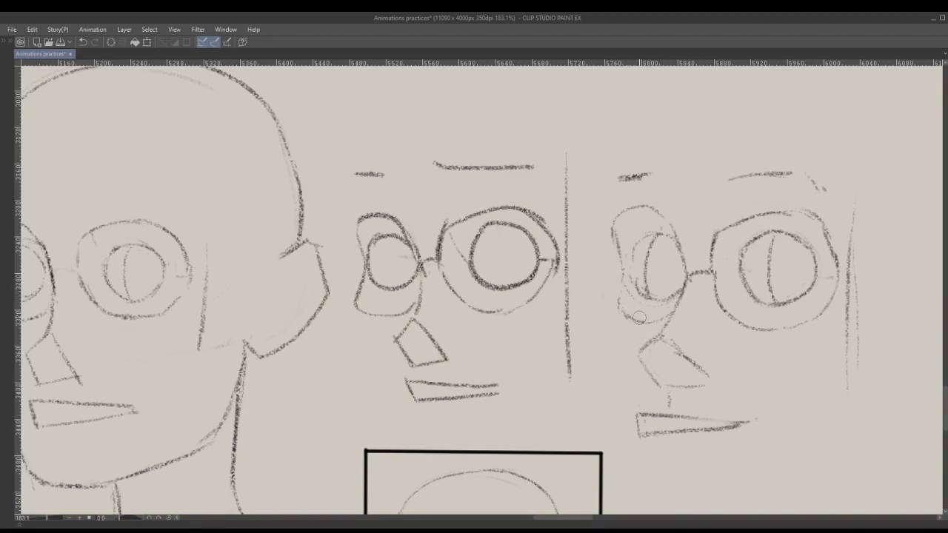
Step: Compare the facial studies and the large constructed head with the reference still
{"action": "scroll", "coordinate": [632, 338], "scroll_direction": "down", "scroll_amount": 4}
{"action": "left_click_drag", "start_coordinate": [604, 318], "coordinate": [665, 295]}
{"action": "mouse_move", "coordinate": [486, 307]}
{"action": "left_mouse_down"}
{"action": "mouse_move", "coordinate": [540, 294]}
{"action": "mouse_move", "coordinate": [660, 290]}
{"action": "left_mouse_up"}
{"action": "scroll", "coordinate": [661, 291], "scroll_direction": "down", "scroll_amount": 1}
{"action": "scroll", "coordinate": [660, 292], "scroll_direction": "left", "scroll_amount": 2}
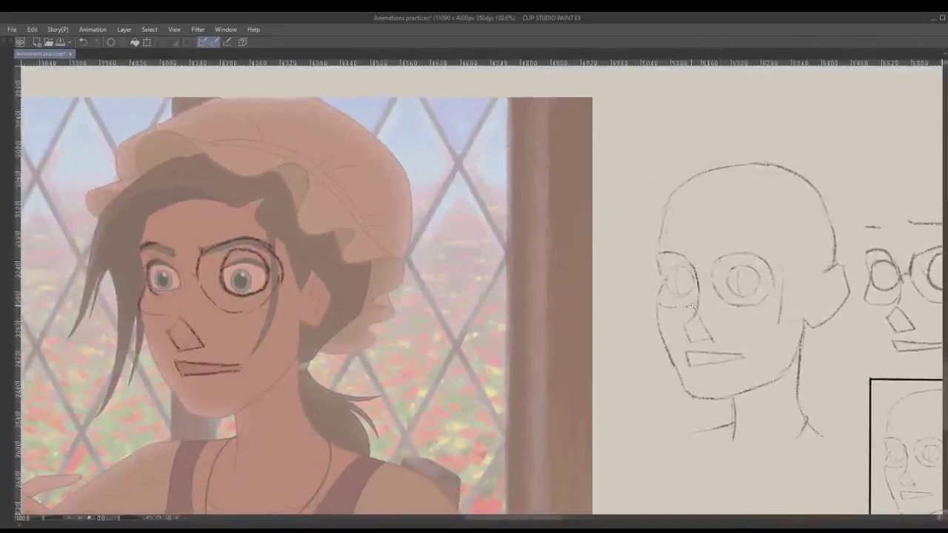
{"action": "scroll", "coordinate": [661, 291], "scroll_direction": "down", "scroll_amount": 1}
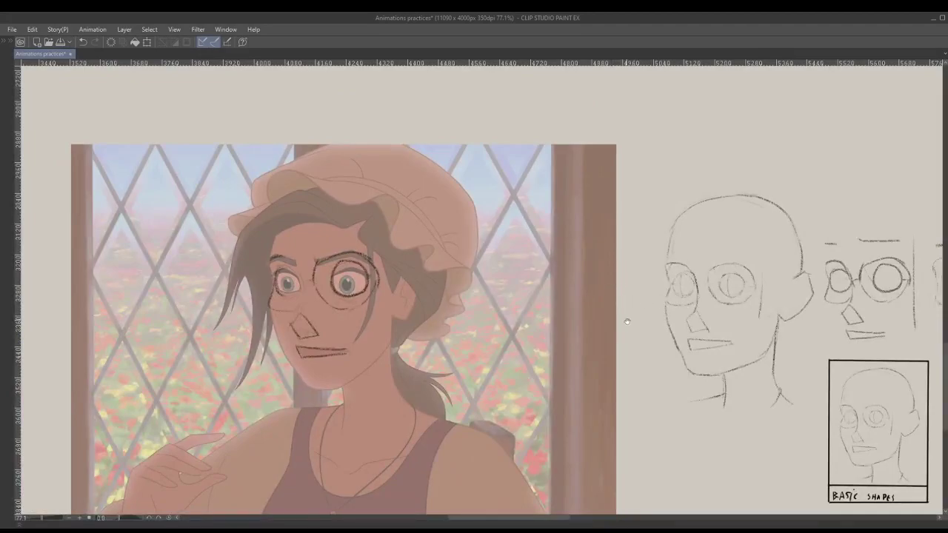
{"action": "scroll", "coordinate": [625, 319], "scroll_direction": "up", "scroll_amount": 3}
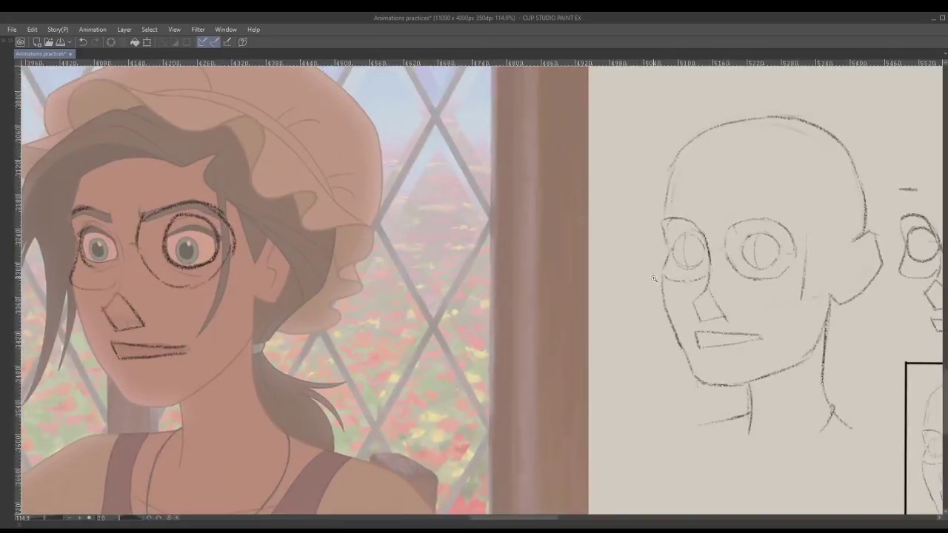
{"action": "scroll", "coordinate": [711, 283], "scroll_direction": "down", "scroll_amount": 2}
{"action": "scroll", "coordinate": [722, 244], "scroll_direction": "up", "scroll_amount": 2}
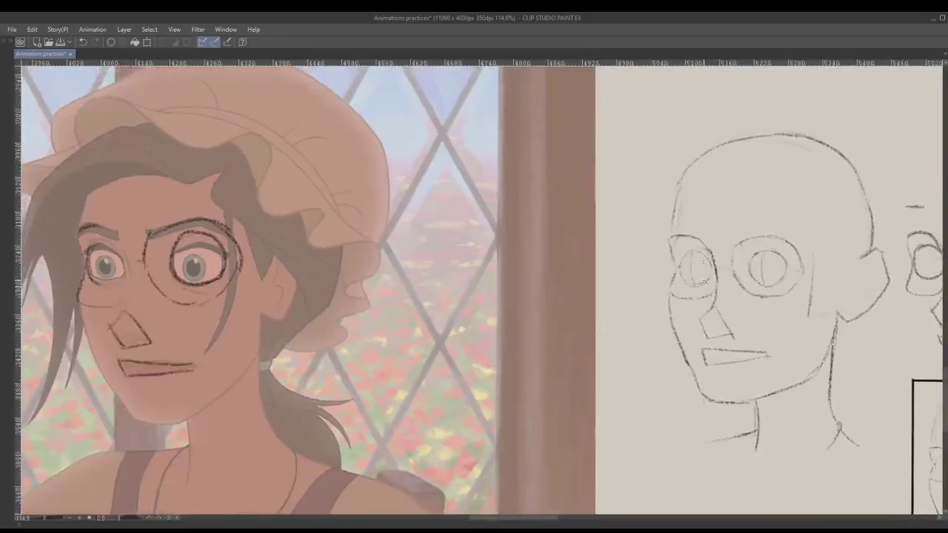
{"action": "left_click_drag", "start_coordinate": [852, 314], "coordinate": [626, 207]}
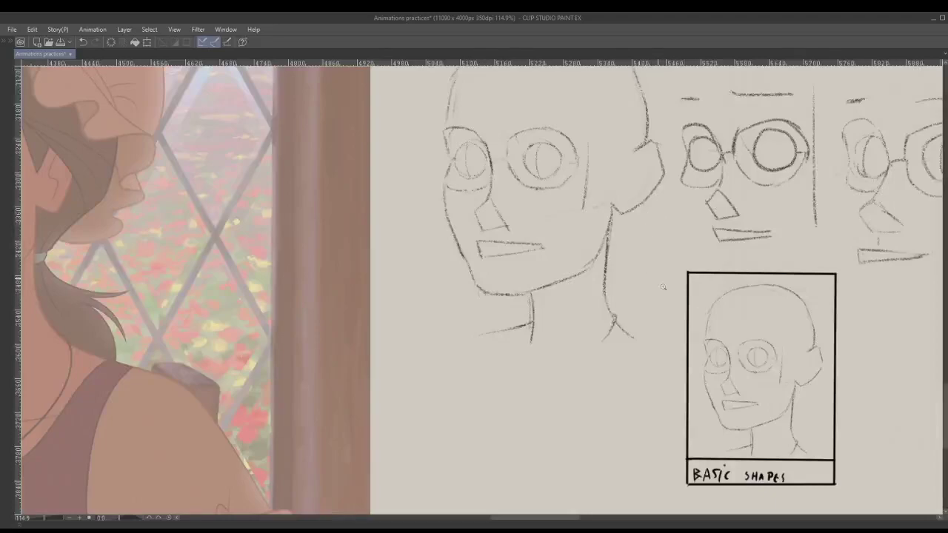
Step: Shade the far eye socket gray around the eyeball on the framed "BASIC SHAPES" head
{"action": "left_click_drag", "start_coordinate": [653, 271], "coordinate": [441, 156]}
{"action": "scroll", "coordinate": [544, 237], "scroll_direction": "up", "scroll_amount": 4}
{"action": "left_click_drag", "start_coordinate": [550, 279], "coordinate": [590, 315]}
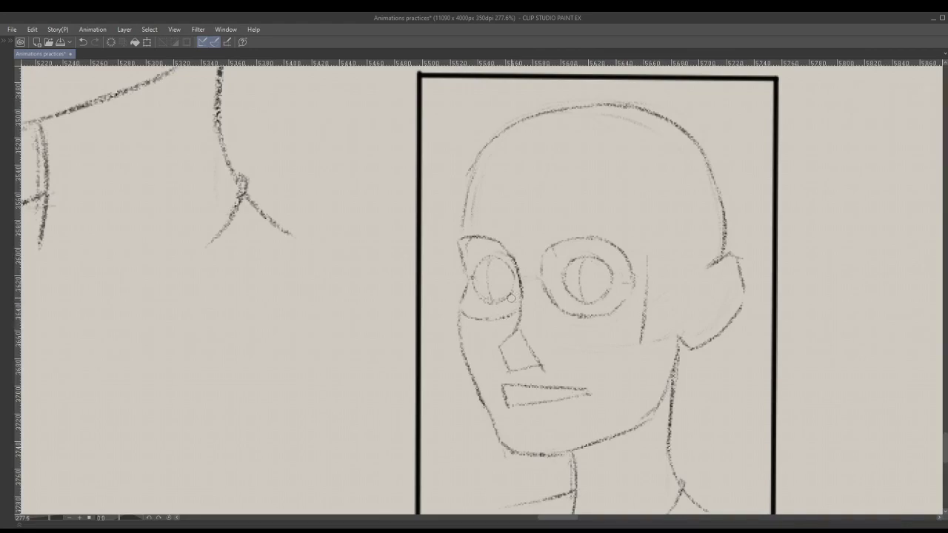
{"action": "mouse_move", "coordinate": [517, 285]}
{"action": "left_mouse_down"}
{"action": "mouse_move", "coordinate": [510, 260]}
{"action": "mouse_move", "coordinate": [485, 255]}
{"action": "mouse_move", "coordinate": [468, 278]}
{"action": "mouse_move", "coordinate": [484, 304]}
{"action": "mouse_move", "coordinate": [495, 310]}
{"action": "mouse_move", "coordinate": [518, 289]}
{"action": "mouse_move", "coordinate": [506, 311]}
{"action": "mouse_move", "coordinate": [470, 313]}
{"action": "mouse_move", "coordinate": [469, 288]}
{"action": "mouse_move", "coordinate": [475, 308]}
{"action": "mouse_move", "coordinate": [514, 301]}
{"action": "mouse_move", "coordinate": [481, 310]}
{"action": "mouse_move", "coordinate": [460, 243]}
{"action": "mouse_move", "coordinate": [478, 239]}
{"action": "mouse_move", "coordinate": [503, 251]}
{"action": "mouse_move", "coordinate": [491, 237]}
{"action": "mouse_move", "coordinate": [471, 242]}
{"action": "mouse_move", "coordinate": [476, 268]}
{"action": "mouse_move", "coordinate": [494, 249]}
{"action": "mouse_move", "coordinate": [467, 247]}
{"action": "left_mouse_up"}
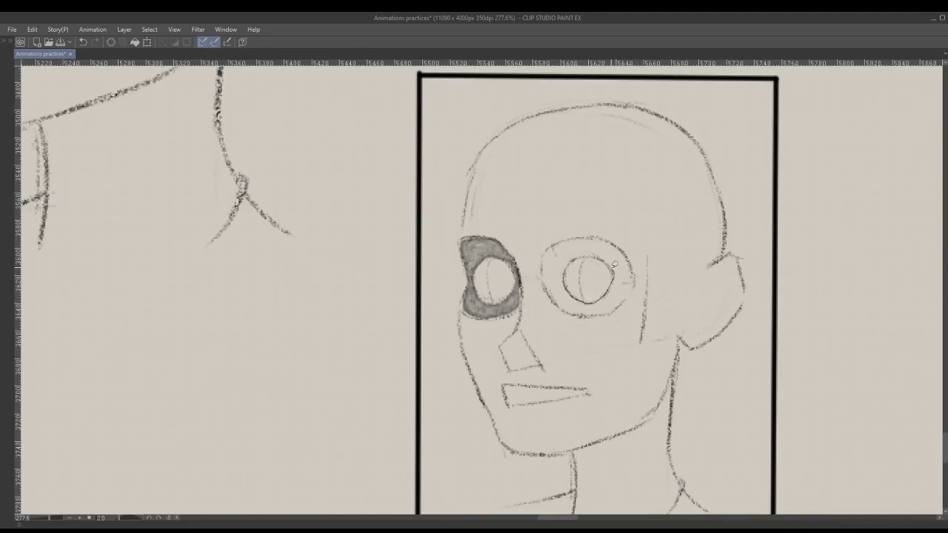
Step: Lasso the near eyeball on the framed head and clear the vertical guide line inside it
{"action": "left_click_drag", "start_coordinate": [588, 253], "coordinate": [589, 255]}
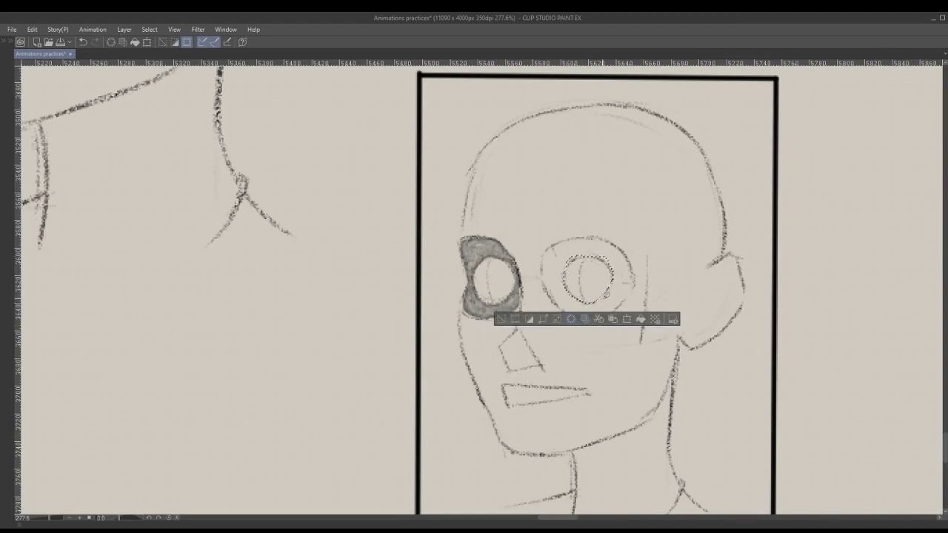
{"action": "key", "text": "ctrl+d"}
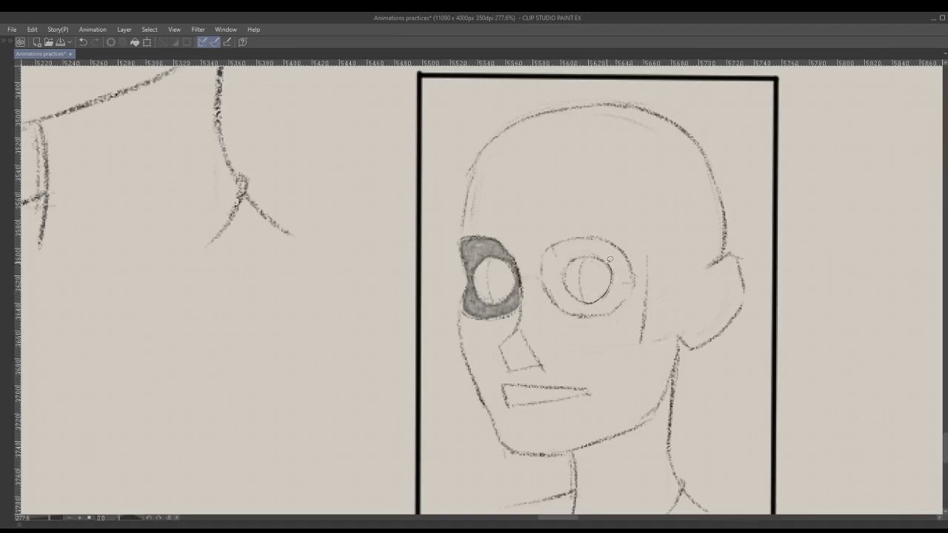
{"action": "left_click_drag", "start_coordinate": [569, 264], "coordinate": [574, 287]}
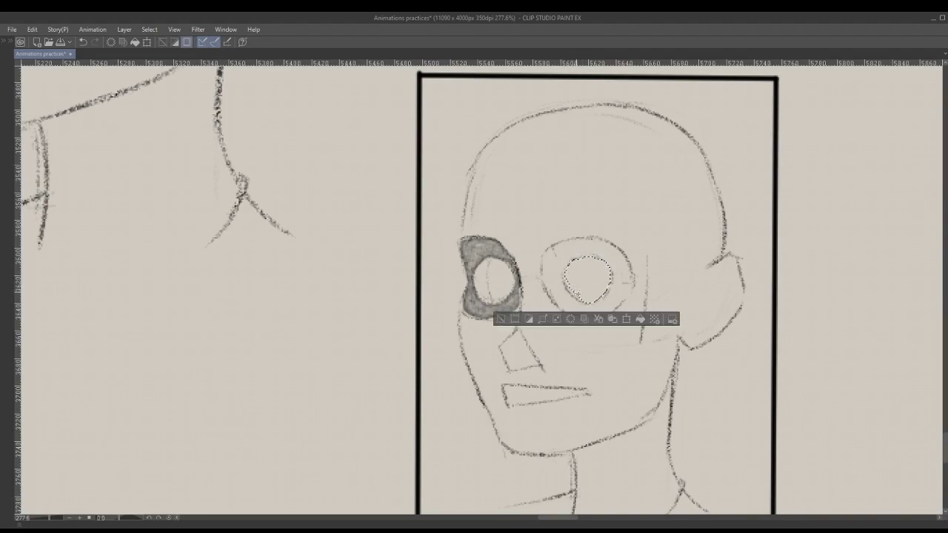
{"action": "key", "text": "ctrl+d"}
{"action": "left_click_drag", "start_coordinate": [576, 289], "coordinate": [577, 291]}
{"action": "key", "text": "ctrl+d"}
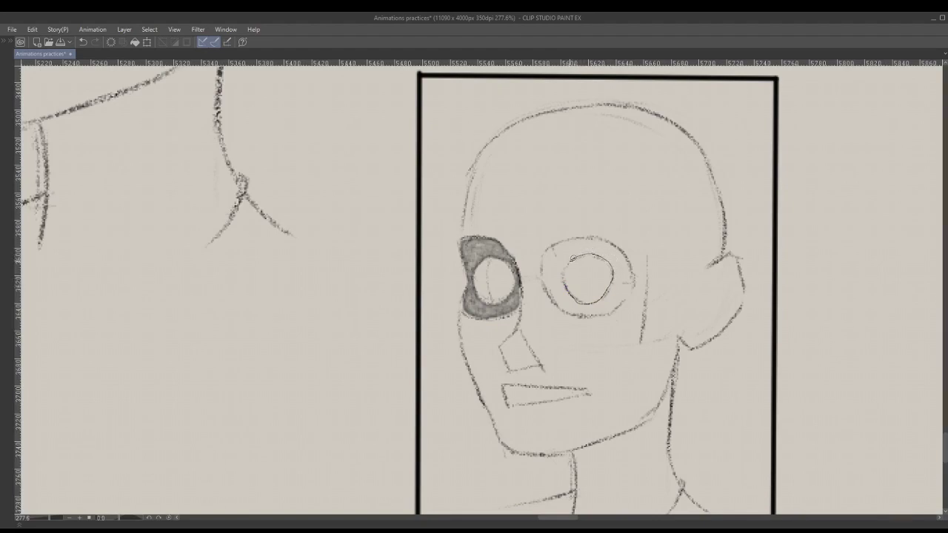
Step: Select the framed head's near eyeball, invert the selection and shade the surrounding eye socket gray
{"action": "left_click", "coordinate": [565, 269]}
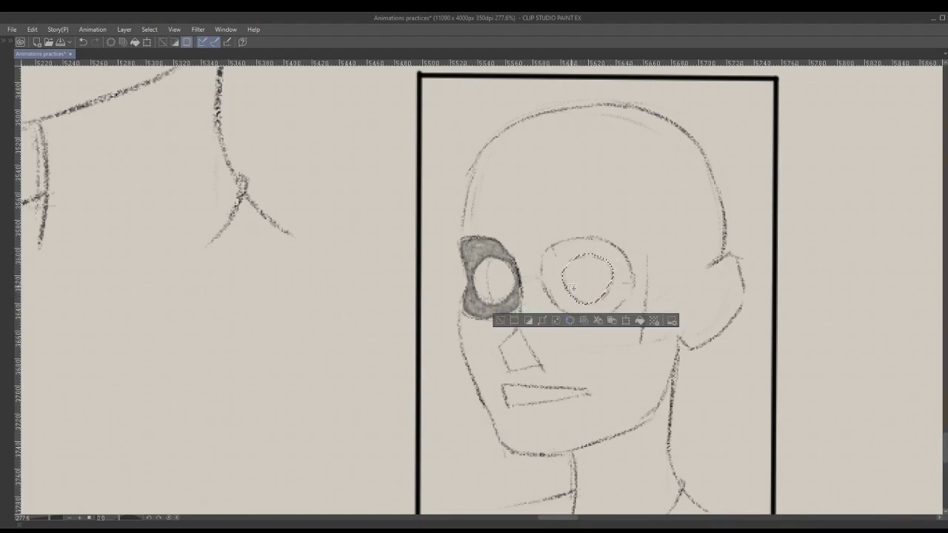
{"action": "left_click", "coordinate": [529, 321]}
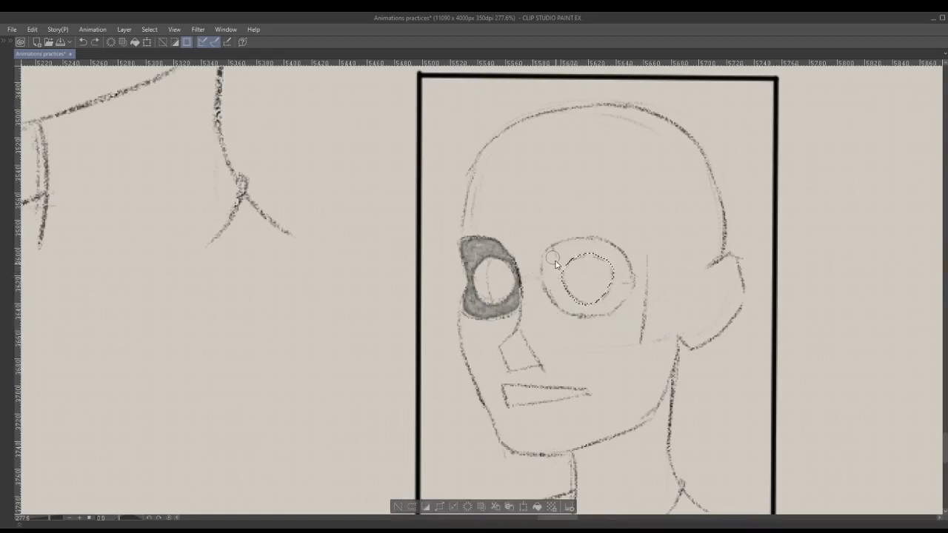
{"action": "mouse_move", "coordinate": [557, 257]}
{"action": "left_mouse_down"}
{"action": "mouse_move", "coordinate": [569, 250]}
{"action": "mouse_move", "coordinate": [555, 253]}
{"action": "left_mouse_up"}
{"action": "mouse_move", "coordinate": [619, 285]}
{"action": "left_mouse_down"}
{"action": "mouse_move", "coordinate": [597, 253]}
{"action": "mouse_move", "coordinate": [554, 259]}
{"action": "mouse_move", "coordinate": [549, 279]}
{"action": "mouse_move", "coordinate": [554, 257]}
{"action": "mouse_move", "coordinate": [548, 269]}
{"action": "mouse_move", "coordinate": [546, 260]}
{"action": "mouse_move", "coordinate": [558, 294]}
{"action": "mouse_move", "coordinate": [551, 282]}
{"action": "mouse_move", "coordinate": [568, 303]}
{"action": "mouse_move", "coordinate": [594, 311]}
{"action": "mouse_move", "coordinate": [622, 286]}
{"action": "mouse_move", "coordinate": [617, 298]}
{"action": "mouse_move", "coordinate": [624, 270]}
{"action": "mouse_move", "coordinate": [584, 244]}
{"action": "mouse_move", "coordinate": [554, 257]}
{"action": "mouse_move", "coordinate": [587, 247]}
{"action": "mouse_move", "coordinate": [611, 254]}
{"action": "mouse_move", "coordinate": [581, 242]}
{"action": "mouse_move", "coordinate": [550, 260]}
{"action": "mouse_move", "coordinate": [556, 295]}
{"action": "mouse_move", "coordinate": [548, 266]}
{"action": "mouse_move", "coordinate": [595, 297]}
{"action": "mouse_move", "coordinate": [618, 279]}
{"action": "mouse_move", "coordinate": [614, 254]}
{"action": "left_mouse_up"}
{"action": "key", "text": "ctrl+d"}
{"action": "scroll", "coordinate": [599, 326], "scroll_direction": "down", "scroll_amount": 3}
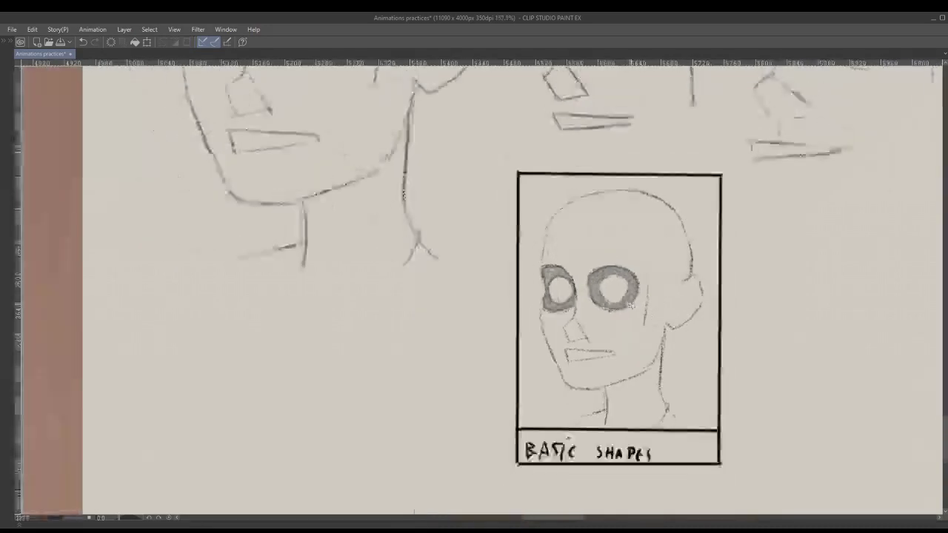
Step: Draw crossing vertical and horizontal guide lines on both eyeballs of the framed head
{"action": "scroll", "coordinate": [568, 267], "scroll_direction": "up", "scroll_amount": 2}
{"action": "scroll", "coordinate": [568, 267], "scroll_direction": "up", "scroll_amount": 2}
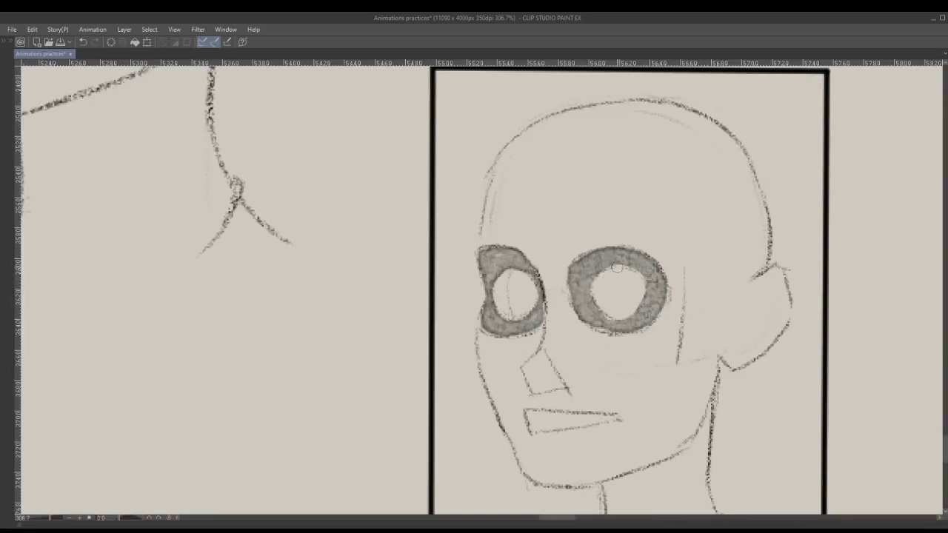
{"action": "key", "text": "ctrl+z"}
{"action": "key", "text": "ctrl+y"}
{"action": "key", "text": "ctrl+z"}
{"action": "key", "text": "ctrl+z"}
{"action": "key", "text": "ctrl+y"}
{"action": "key", "text": "ctrl+z"}
{"action": "key", "text": "ctrl+y"}
{"action": "key", "text": "ctrl+z"}
{"action": "left_click_drag", "start_coordinate": [506, 276], "coordinate": [510, 319]}
{"action": "key", "text": "ctrl+z"}
{"action": "left_click_drag", "start_coordinate": [615, 311], "coordinate": [617, 320]}
{"action": "key", "text": "ctrl+z"}
{"action": "key", "text": "ctrl+z"}
{"action": "left_click_drag", "start_coordinate": [597, 300], "coordinate": [645, 294]}
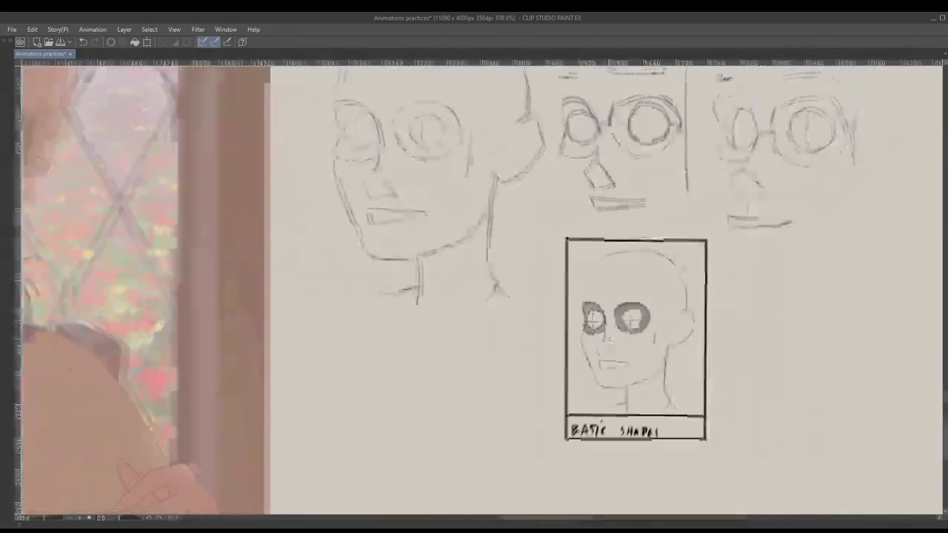
Step: Erase the traced upper far-socket line along the woman's far eyebrow on the reference still
{"action": "left_click_drag", "start_coordinate": [558, 295], "coordinate": [682, 357]}
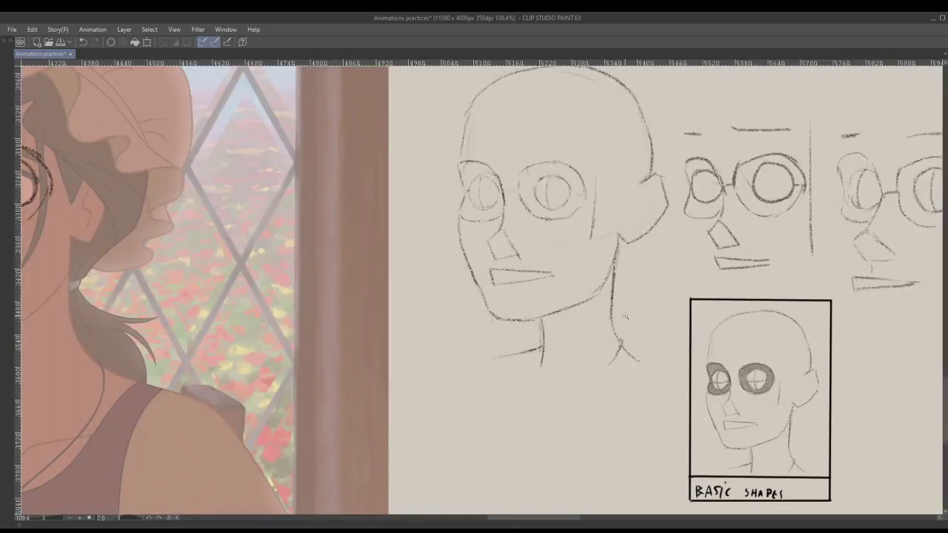
{"action": "left_click_drag", "start_coordinate": [551, 265], "coordinate": [772, 350]}
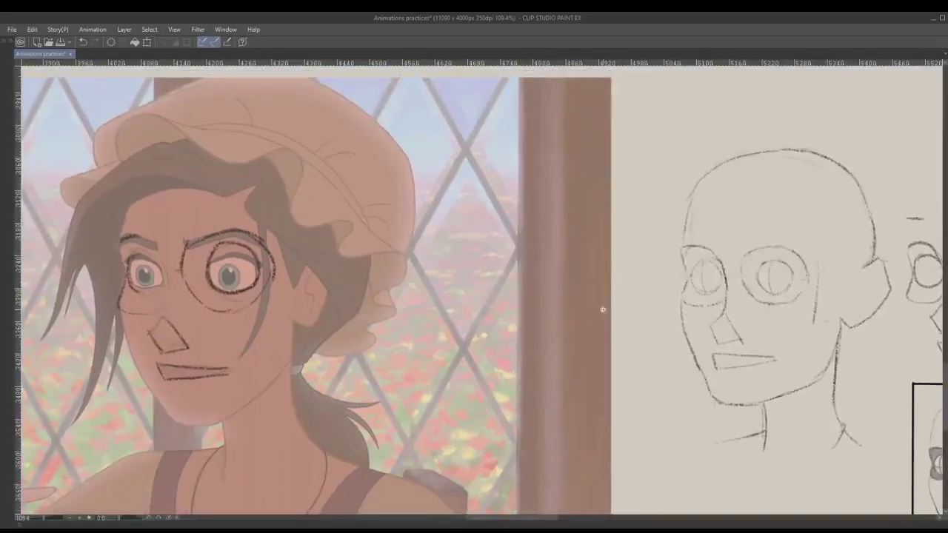
{"action": "left_click_drag", "start_coordinate": [587, 306], "coordinate": [689, 300]}
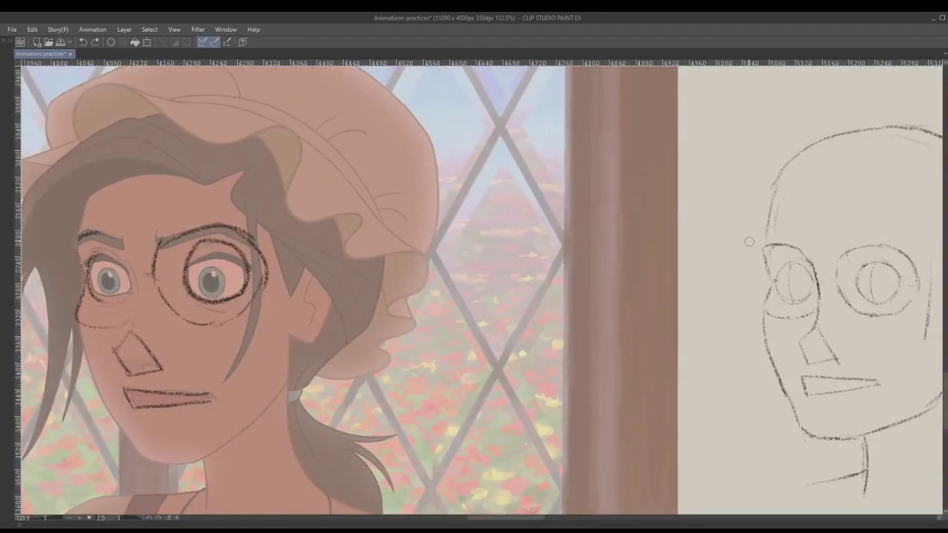
{"action": "mouse_move", "coordinate": [83, 233]}
{"action": "left_mouse_down"}
{"action": "mouse_move", "coordinate": [111, 225]}
{"action": "mouse_move", "coordinate": [98, 239]}
{"action": "left_mouse_up"}
{"action": "key", "text": "e"}
{"action": "mouse_move", "coordinate": [679, 242]}
{"action": "left_mouse_down"}
{"action": "mouse_move", "coordinate": [740, 178]}
{"action": "mouse_move", "coordinate": [722, 293]}
{"action": "left_mouse_up"}
{"action": "key", "text": "ctrl+z"}
{"action": "key", "text": "Tab"}
{"action": "left_click_drag", "start_coordinate": [71, 283], "coordinate": [42, 283]}
{"action": "key", "text": "Tab"}
{"action": "left_click_drag", "start_coordinate": [662, 232], "coordinate": [662, 332]}
{"action": "key", "text": "ctrl+z"}
Step: Erase the upper contour of the far eye socket on the large constructed head
{"action": "mouse_move", "coordinate": [605, 271]}
{"action": "left_mouse_down"}
{"action": "mouse_move", "coordinate": [595, 254]}
{"action": "mouse_move", "coordinate": [614, 254]}
{"action": "left_mouse_up"}
{"action": "key", "text": "e"}
{"action": "mouse_move", "coordinate": [725, 243]}
{"action": "left_mouse_down"}
{"action": "mouse_move", "coordinate": [714, 238]}
{"action": "mouse_move", "coordinate": [751, 226]}
{"action": "mouse_move", "coordinate": [792, 234]}
{"action": "left_mouse_up"}
Step: Sketch the outline of the frowning far eyebrow above the far eye on the large head
{"action": "key", "text": "p"}
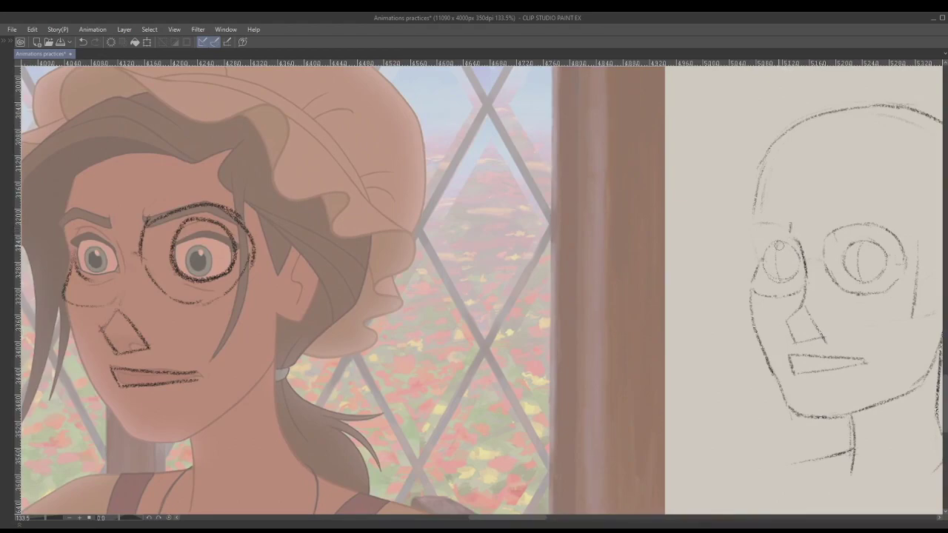
{"action": "mouse_move", "coordinate": [770, 225]}
{"action": "left_mouse_down"}
{"action": "mouse_move", "coordinate": [784, 230]}
{"action": "mouse_move", "coordinate": [762, 224]}
{"action": "mouse_move", "coordinate": [771, 224]}
{"action": "left_mouse_up"}
{"action": "key", "text": "ctrl+z"}
{"action": "mouse_move", "coordinate": [745, 226]}
{"action": "left_mouse_down"}
{"action": "mouse_move", "coordinate": [762, 216]}
{"action": "mouse_move", "coordinate": [755, 223]}
{"action": "left_mouse_up"}
{"action": "left_click_drag", "start_coordinate": [791, 226], "coordinate": [759, 217]}
{"action": "left_click_drag", "start_coordinate": [755, 235], "coordinate": [757, 255]}
{"action": "key", "text": "ctrl+z"}
{"action": "mouse_move", "coordinate": [822, 262]}
{"action": "left_mouse_down"}
{"action": "mouse_move", "coordinate": [748, 278]}
{"action": "mouse_move", "coordinate": [801, 276]}
{"action": "left_mouse_up"}
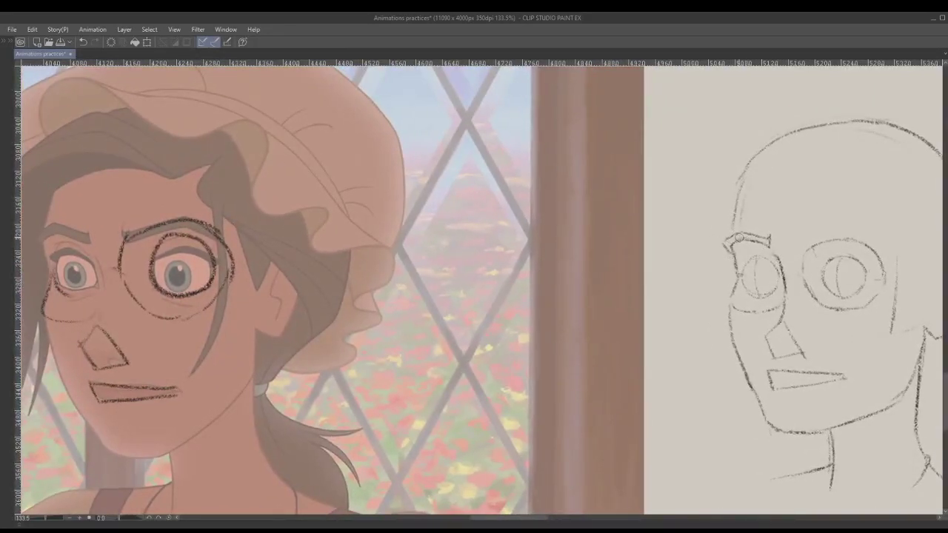
Step: Extend the far eyebrow's outer end around the socket and shade the brow dark
{"action": "left_click_drag", "start_coordinate": [730, 240], "coordinate": [739, 236]}
{"action": "left_click_drag", "start_coordinate": [733, 237], "coordinate": [723, 250]}
{"action": "mouse_move", "coordinate": [760, 280]}
{"action": "left_mouse_down"}
{"action": "mouse_move", "coordinate": [792, 251]}
{"action": "mouse_move", "coordinate": [800, 262]}
{"action": "left_mouse_up"}
{"action": "scroll", "coordinate": [767, 258], "scroll_direction": "up", "scroll_amount": 2}
{"action": "scroll", "coordinate": [849, 268], "scroll_direction": "down", "scroll_amount": 4}
{"action": "left_click_drag", "start_coordinate": [884, 267], "coordinate": [816, 269]}
{"action": "scroll", "coordinate": [763, 282], "scroll_direction": "down", "scroll_amount": 5}
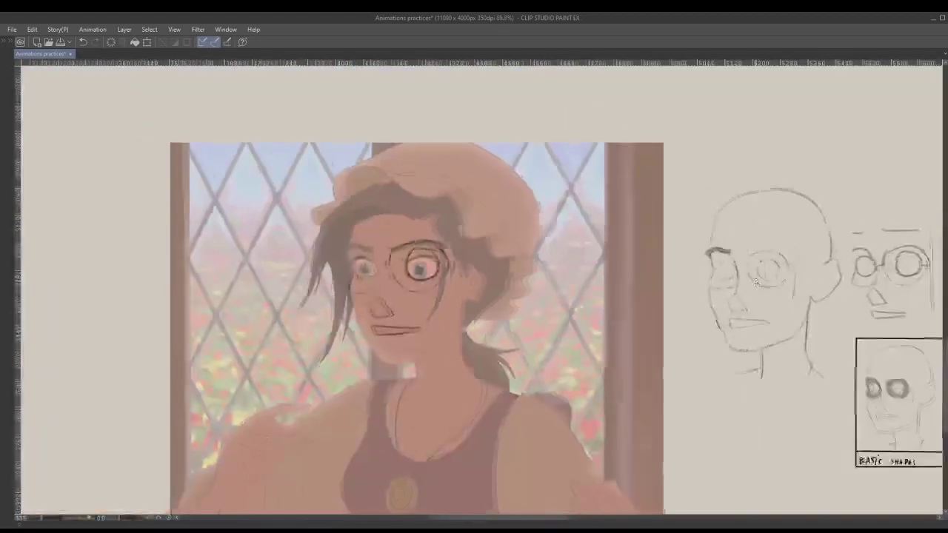
{"action": "scroll", "coordinate": [763, 282], "scroll_direction": "up", "scroll_amount": 5}
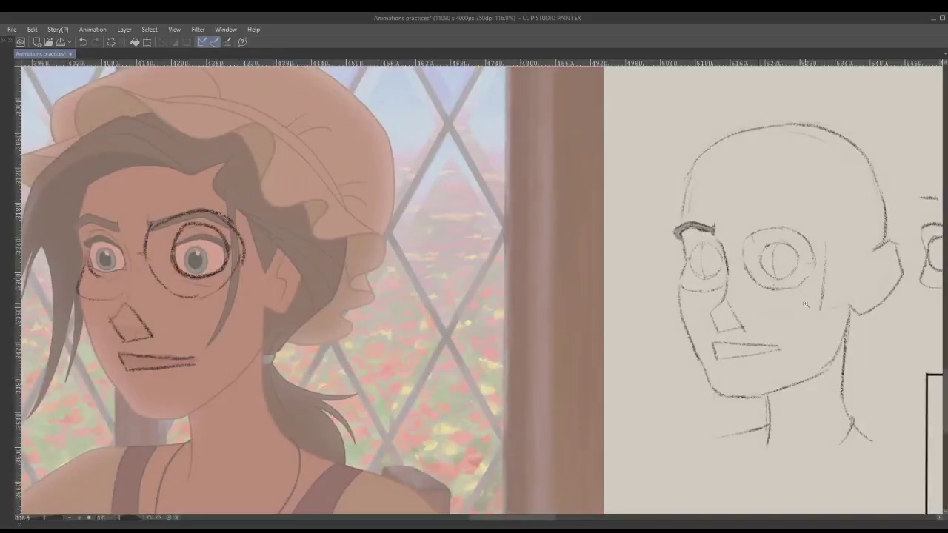
Step: Lasso the large constructed head, move it closer to the reference still and clear the selection
{"action": "mouse_move", "coordinate": [889, 467]}
{"action": "left_mouse_down"}
{"action": "mouse_move", "coordinate": [907, 238]}
{"action": "mouse_move", "coordinate": [869, 120]}
{"action": "mouse_move", "coordinate": [643, 371]}
{"action": "mouse_move", "coordinate": [689, 426]}
{"action": "left_mouse_up"}
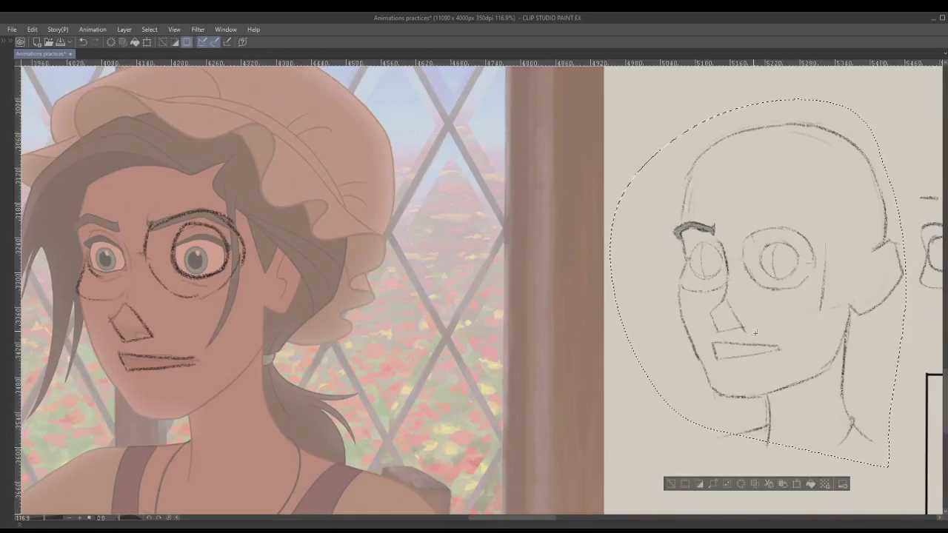
{"action": "left_click_drag", "start_coordinate": [768, 314], "coordinate": [739, 326]}
{"action": "left_click_drag", "start_coordinate": [797, 283], "coordinate": [761, 285]}
{"action": "key", "text": "ctrl+d"}
Step: Sketch the lower and upper edges of the slanted near eyebrow above the near eye of the large head
{"action": "left_click_drag", "start_coordinate": [718, 260], "coordinate": [775, 259]}
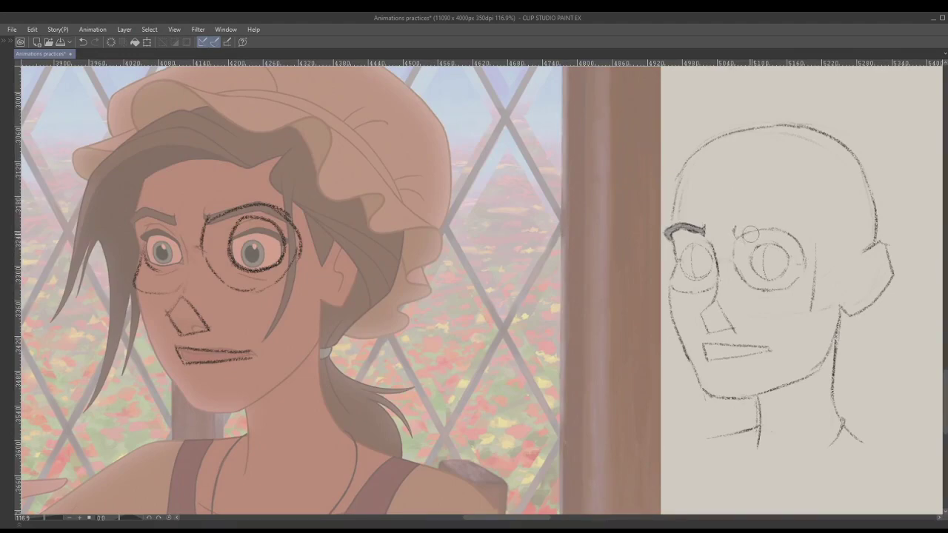
{"action": "scroll", "coordinate": [755, 239], "scroll_direction": "up", "scroll_amount": 3}
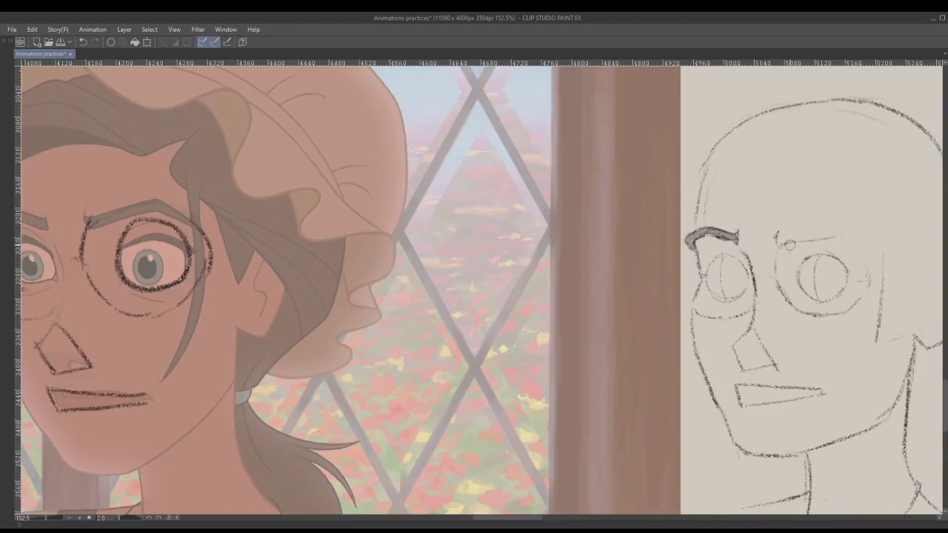
{"action": "left_click_drag", "start_coordinate": [777, 242], "coordinate": [845, 231]}
{"action": "key", "text": "ctrl+z"}
{"action": "left_click_drag", "start_coordinate": [783, 244], "coordinate": [840, 234]}
{"action": "key", "text": "ctrl+z"}
{"action": "mouse_move", "coordinate": [775, 230]}
{"action": "left_mouse_down"}
{"action": "mouse_move", "coordinate": [777, 248]}
{"action": "mouse_move", "coordinate": [789, 236]}
{"action": "left_mouse_up"}
{"action": "key", "text": "ctrl+z"}
{"action": "key", "text": "ctrl+z"}
{"action": "left_click_drag", "start_coordinate": [780, 237], "coordinate": [838, 225]}
{"action": "key", "text": "ctrl+z"}
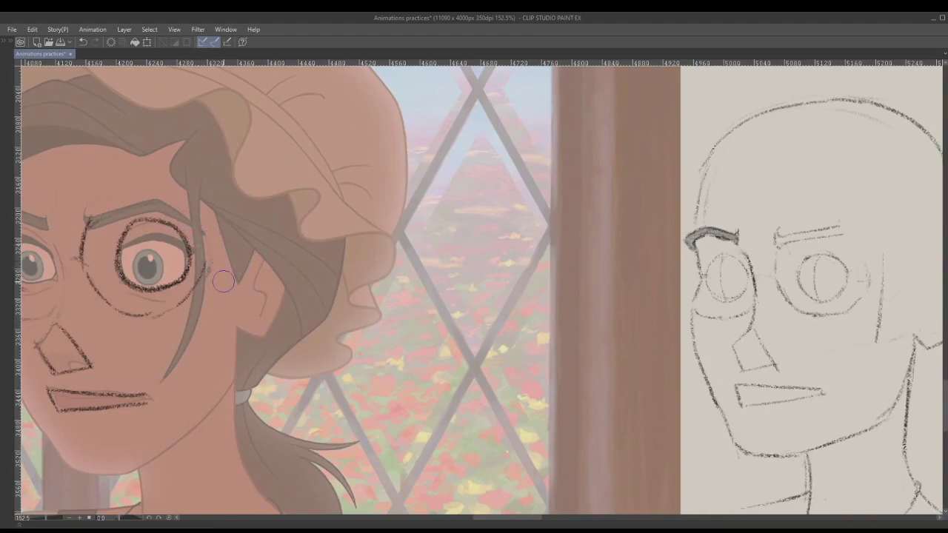
Step: Taper the near eyebrow to a point at its outer end and shade it in
{"action": "left_click_drag", "start_coordinate": [882, 274], "coordinate": [878, 330]}
{"action": "left_click_drag", "start_coordinate": [843, 225], "coordinate": [873, 238]}
{"action": "key", "text": "ctrl+z"}
{"action": "key", "text": "ctrl+z"}
{"action": "left_click_drag", "start_coordinate": [779, 239], "coordinate": [859, 236]}
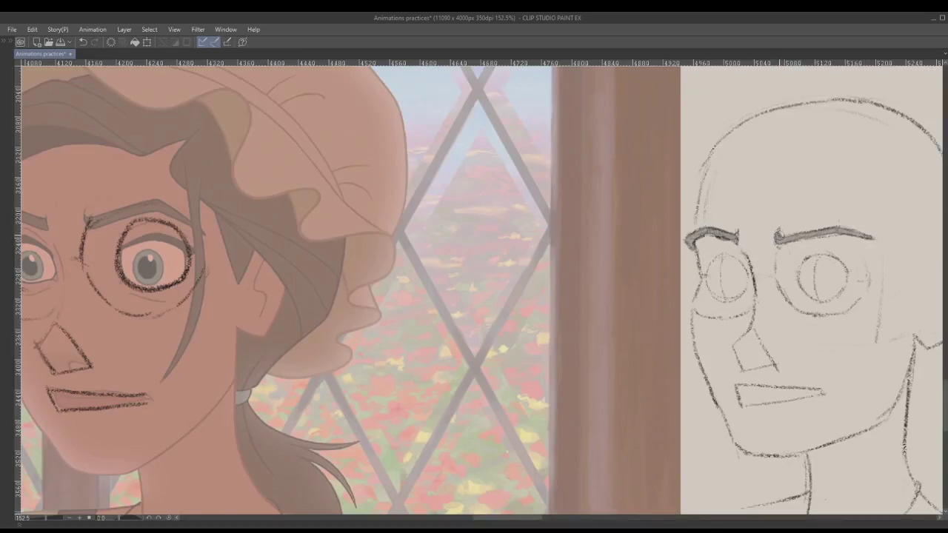
{"action": "key", "text": "ctrl+z"}
{"action": "left_click_drag", "start_coordinate": [779, 229], "coordinate": [779, 250]}
{"action": "key", "text": "ctrl+z"}
{"action": "scroll", "coordinate": [756, 286], "scroll_direction": "down", "scroll_amount": 4}
{"action": "scroll", "coordinate": [756, 286], "scroll_direction": "up", "scroll_amount": 5}
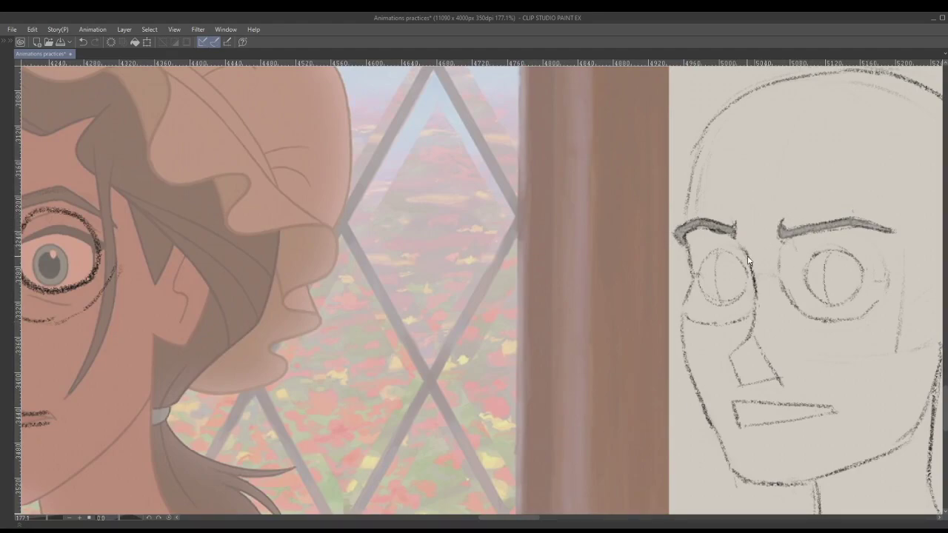
Step: Trace the sides of the far eye socket from the eyebrow down beside the nose on the reference still
{"action": "scroll", "coordinate": [757, 303], "scroll_direction": "down", "scroll_amount": 4}
{"action": "left_click_drag", "start_coordinate": [757, 332], "coordinate": [745, 311]}
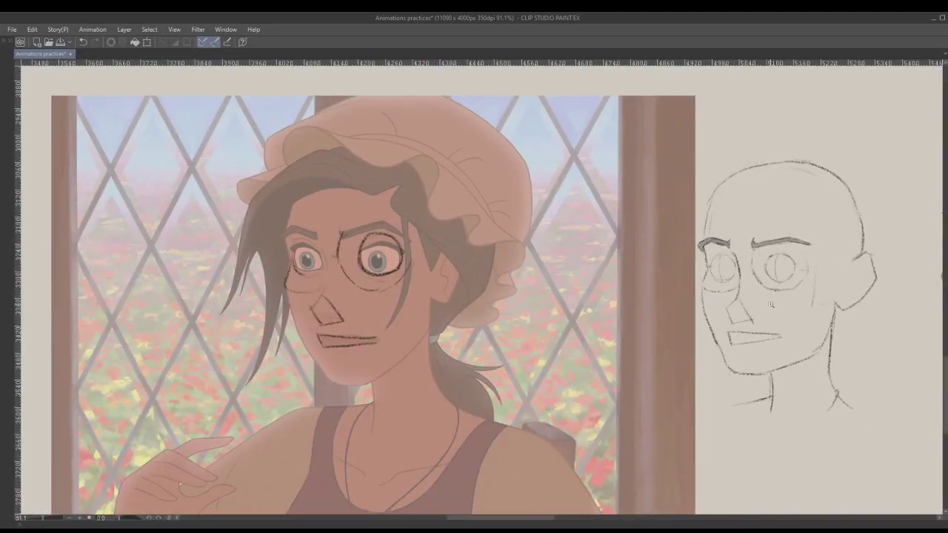
{"action": "scroll", "coordinate": [709, 280], "scroll_direction": "up", "scroll_amount": 3}
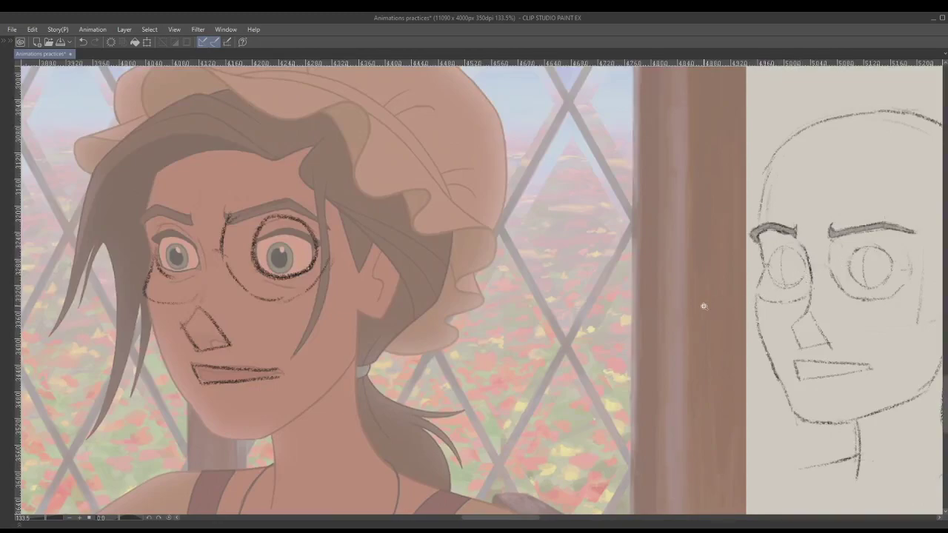
{"action": "left_click_drag", "start_coordinate": [679, 277], "coordinate": [697, 313]}
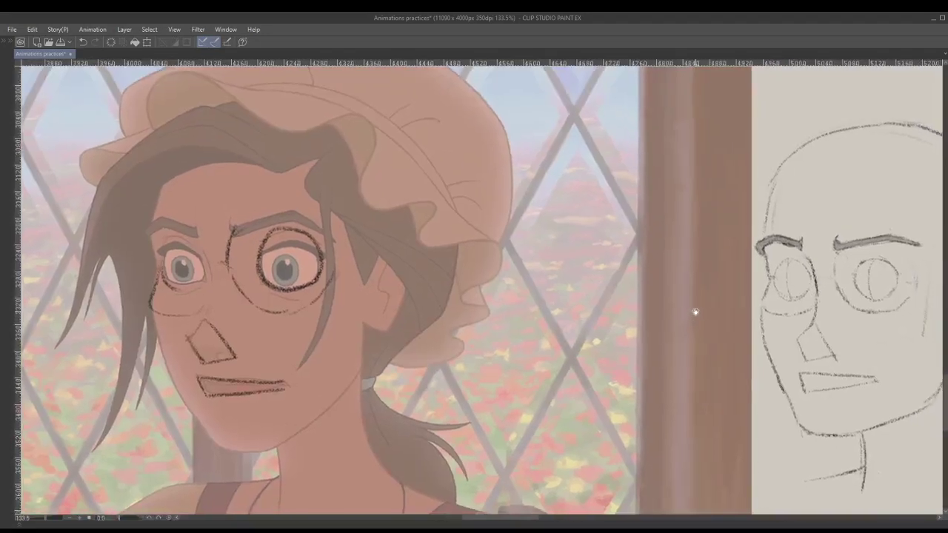
{"action": "left_click_drag", "start_coordinate": [464, 312], "coordinate": [355, 304]}
{"action": "mouse_move", "coordinate": [485, 279]}
{"action": "left_mouse_down"}
{"action": "mouse_move", "coordinate": [544, 295]}
{"action": "mouse_move", "coordinate": [765, 287]}
{"action": "left_mouse_up"}
{"action": "left_click_drag", "start_coordinate": [488, 256], "coordinate": [538, 272]}
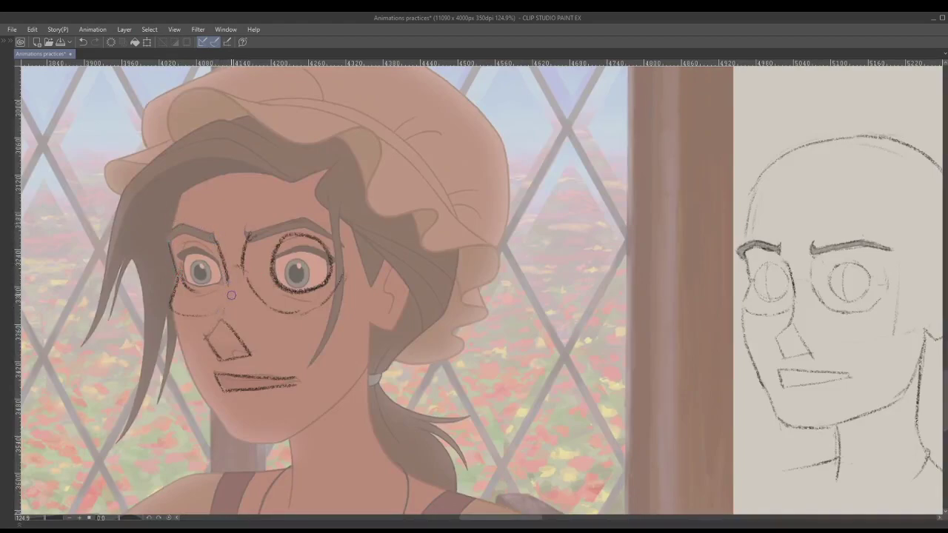
{"action": "left_click_drag", "start_coordinate": [231, 281], "coordinate": [223, 304]}
{"action": "key", "text": "ctrl+z"}
Step: Erase most of the traced near-socket ring and the far socket's lower contour from the reference still
{"action": "mouse_move", "coordinate": [236, 272]}
{"action": "left_mouse_down"}
{"action": "mouse_move", "coordinate": [246, 266]}
{"action": "mouse_move", "coordinate": [307, 324]}
{"action": "mouse_move", "coordinate": [321, 317]}
{"action": "left_mouse_up"}
{"action": "mouse_move", "coordinate": [177, 289]}
{"action": "left_mouse_down"}
{"action": "mouse_move", "coordinate": [171, 305]}
{"action": "mouse_move", "coordinate": [204, 313]}
{"action": "left_mouse_up"}
{"action": "key", "text": "p"}
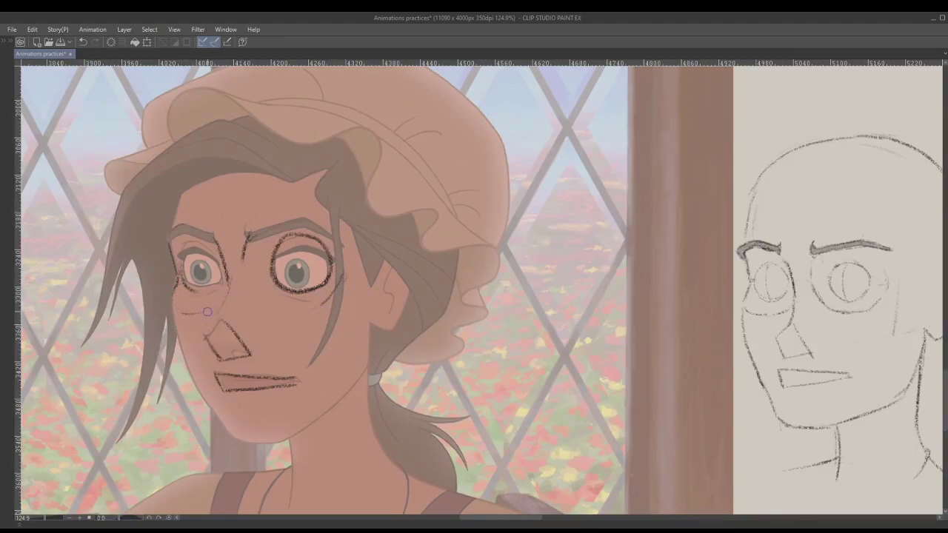
Step: Erase the dark stroke beside the nose bridge on the reference still and retouch the far eye socket's inner contour
{"action": "key", "text": "e"}
{"action": "left_click_drag", "start_coordinate": [236, 275], "coordinate": [237, 299]}
{"action": "left_click_drag", "start_coordinate": [220, 304], "coordinate": [227, 279]}
{"action": "key", "text": "p"}
{"action": "left_click_drag", "start_coordinate": [217, 244], "coordinate": [222, 263]}
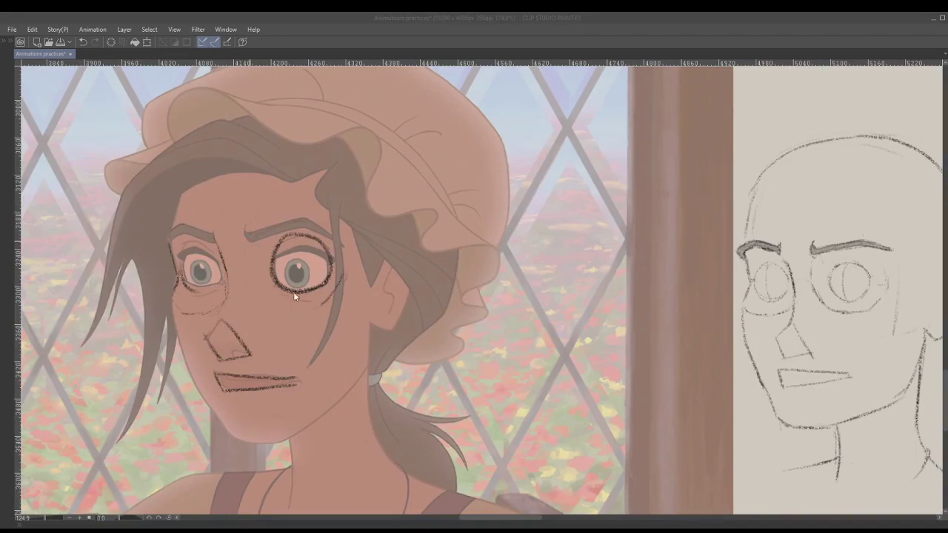
{"action": "left_click", "coordinate": [490, 217]}
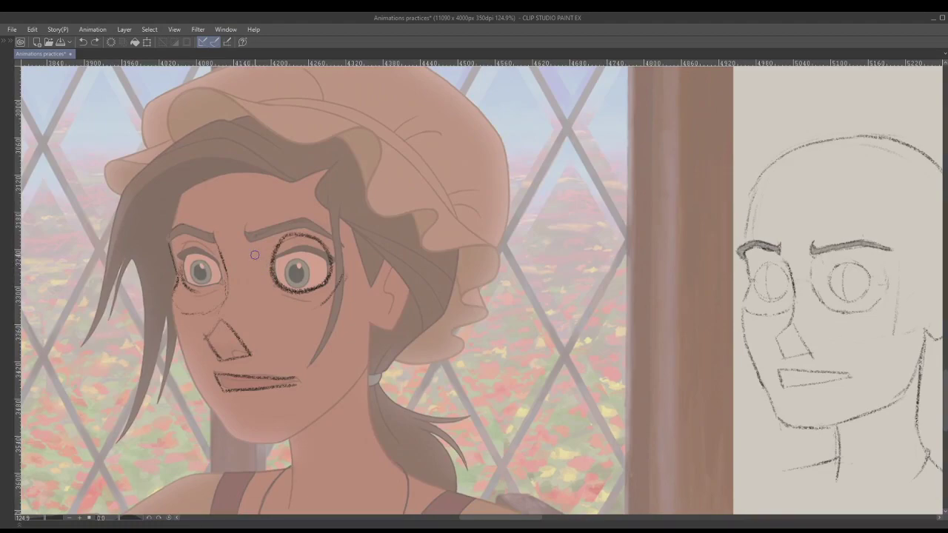
Step: Trace the near socket's lower contour, the nose bridge and a centre line down to the chin on the reference still
{"action": "left_click_drag", "start_coordinate": [246, 244], "coordinate": [271, 276]}
{"action": "mouse_move", "coordinate": [234, 271]}
{"action": "left_mouse_down"}
{"action": "mouse_move", "coordinate": [216, 342]}
{"action": "mouse_move", "coordinate": [218, 385]}
{"action": "mouse_move", "coordinate": [255, 444]}
{"action": "left_mouse_up"}
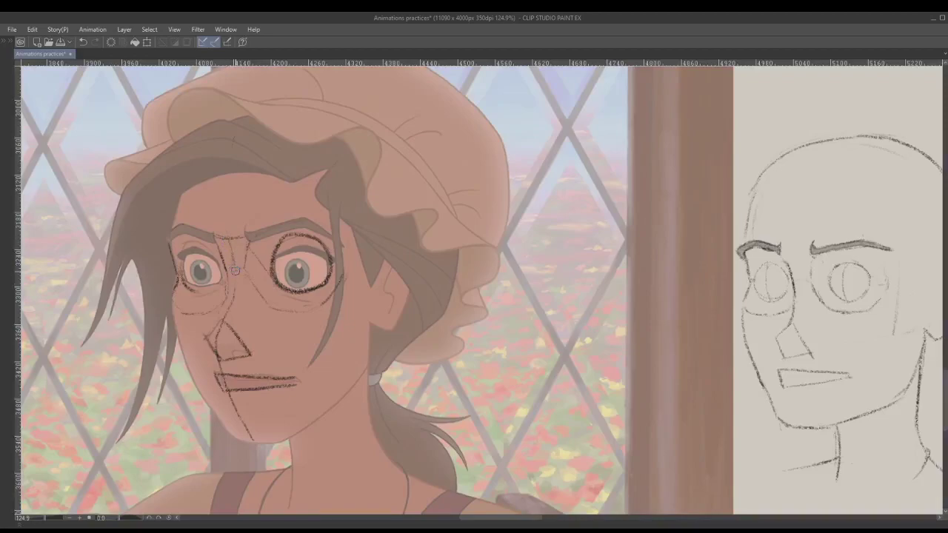
{"action": "left_click_drag", "start_coordinate": [228, 319], "coordinate": [235, 273]}
{"action": "mouse_move", "coordinate": [155, 278]}
{"action": "left_mouse_down"}
{"action": "mouse_move", "coordinate": [262, 274]}
{"action": "mouse_move", "coordinate": [264, 290]}
{"action": "left_mouse_up"}
{"action": "mouse_move", "coordinate": [374, 234]}
{"action": "left_mouse_down"}
{"action": "mouse_move", "coordinate": [387, 243]}
{"action": "mouse_move", "coordinate": [360, 254]}
{"action": "mouse_move", "coordinate": [329, 248]}
{"action": "left_mouse_up"}
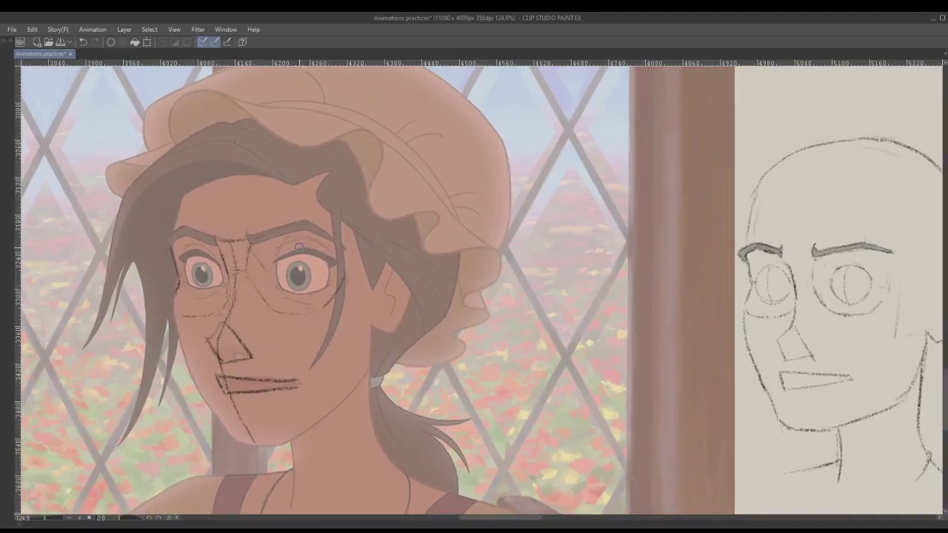
{"action": "mouse_move", "coordinate": [396, 234]}
{"action": "left_mouse_down"}
{"action": "mouse_move", "coordinate": [326, 208]}
{"action": "mouse_move", "coordinate": [365, 220]}
{"action": "left_mouse_up"}
{"action": "key", "text": "ctrl+z"}
{"action": "key", "text": "ctrl+z"}
Step: Draw heavy upper lids over both eyes on the reference still and add a vertical axis to the near eye
{"action": "left_click_drag", "start_coordinate": [313, 235], "coordinate": [399, 251]}
{"action": "left_click_drag", "start_coordinate": [232, 257], "coordinate": [267, 249]}
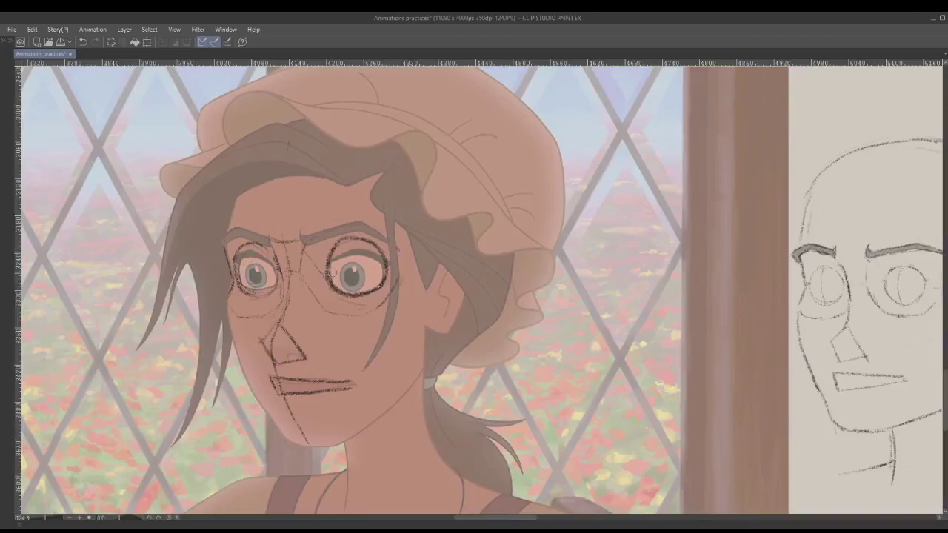
{"action": "mouse_move", "coordinate": [353, 242]}
{"action": "left_mouse_down"}
{"action": "mouse_move", "coordinate": [348, 279]}
{"action": "mouse_move", "coordinate": [329, 283]}
{"action": "mouse_move", "coordinate": [374, 263]}
{"action": "mouse_move", "coordinate": [352, 295]}
{"action": "mouse_move", "coordinate": [332, 251]}
{"action": "mouse_move", "coordinate": [355, 248]}
{"action": "mouse_move", "coordinate": [355, 234]}
{"action": "mouse_move", "coordinate": [349, 298]}
{"action": "left_mouse_up"}
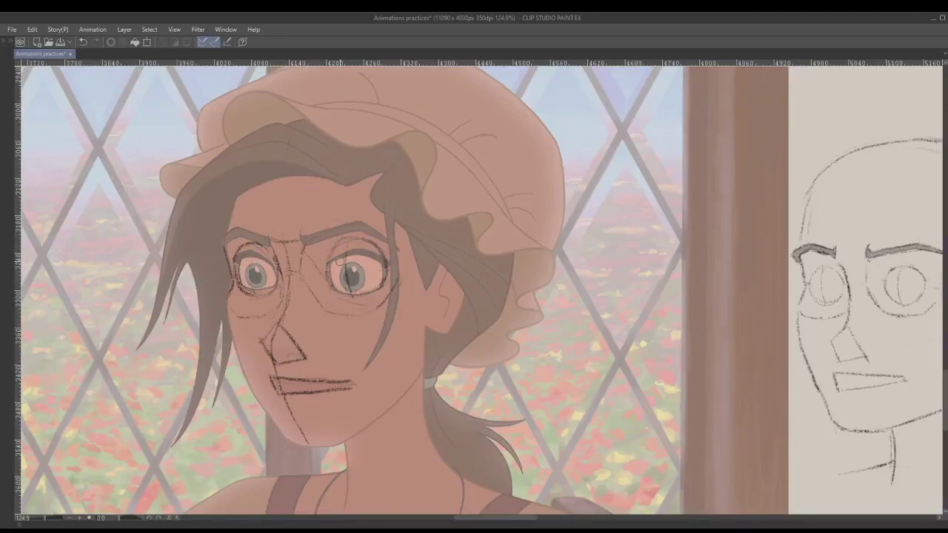
{"action": "mouse_move", "coordinate": [331, 263]}
{"action": "left_mouse_down"}
{"action": "mouse_move", "coordinate": [381, 262]}
{"action": "mouse_move", "coordinate": [361, 254]}
{"action": "mouse_move", "coordinate": [392, 267]}
{"action": "left_mouse_up"}
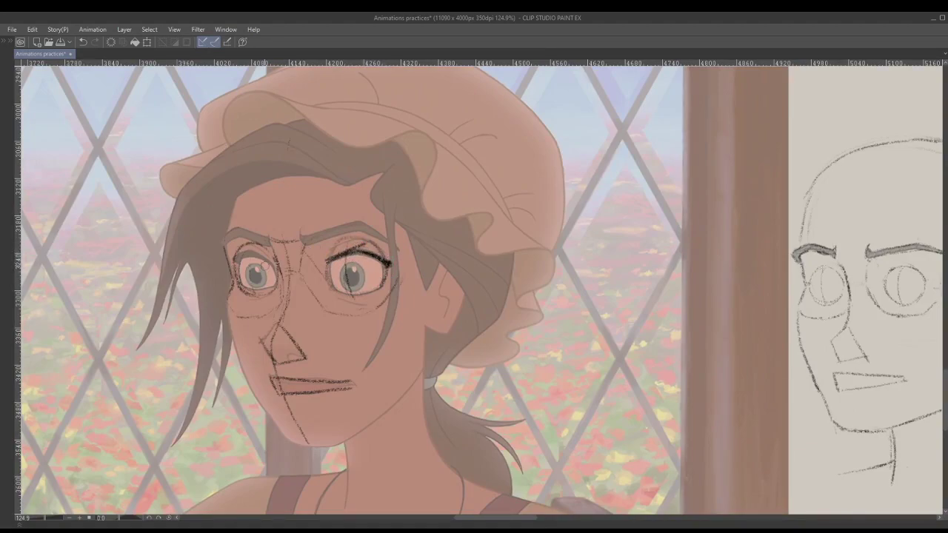
{"action": "mouse_move", "coordinate": [277, 274]}
{"action": "left_mouse_down"}
{"action": "mouse_move", "coordinate": [240, 254]}
{"action": "mouse_move", "coordinate": [241, 264]}
{"action": "left_mouse_up"}
Step: Copy the traced eye construction and place it between the reference face and the large head
{"action": "left_click_drag", "start_coordinate": [311, 299], "coordinate": [635, 263]}
{"action": "key", "text": "ctrl+z"}
{"action": "mouse_move", "coordinate": [407, 341]}
{"action": "left_mouse_down"}
{"action": "mouse_move", "coordinate": [372, 188]}
{"action": "mouse_move", "coordinate": [381, 313]}
{"action": "left_mouse_up"}
{"action": "mouse_move", "coordinate": [399, 275]}
{"action": "left_mouse_down"}
{"action": "mouse_move", "coordinate": [397, 238]}
{"action": "mouse_move", "coordinate": [450, 407]}
{"action": "mouse_move", "coordinate": [714, 259]}
{"action": "mouse_move", "coordinate": [742, 265]}
{"action": "left_mouse_up"}
{"action": "key", "text": "ctrl+d"}
{"action": "left_click_drag", "start_coordinate": [741, 265], "coordinate": [409, 285]}
Step: Draw heavy upper lid lines with outer lashes on the near and far eyes of the large head
{"action": "scroll", "coordinate": [474, 267], "scroll_direction": "up", "scroll_amount": 3}
{"action": "left_click_drag", "start_coordinate": [451, 258], "coordinate": [515, 254]}
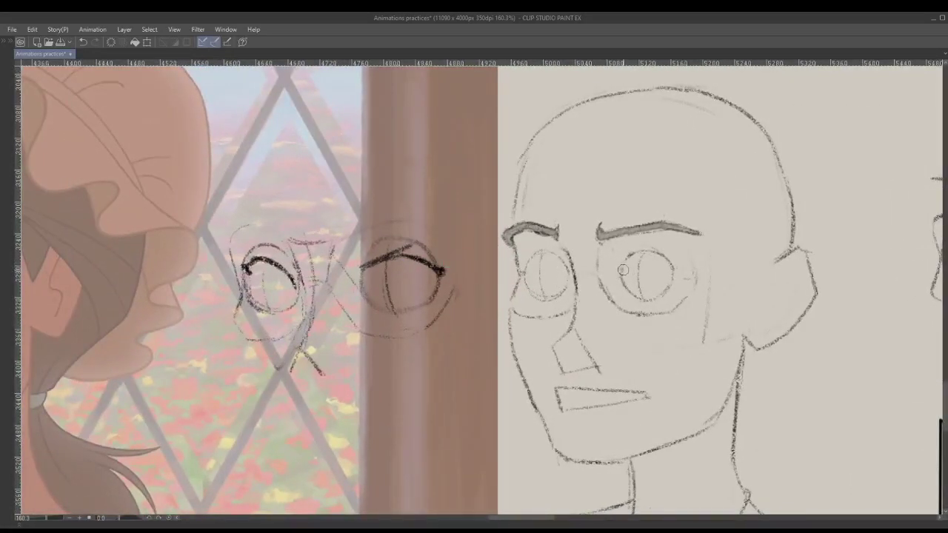
{"action": "mouse_move", "coordinate": [623, 271]}
{"action": "left_mouse_down"}
{"action": "mouse_move", "coordinate": [662, 258]}
{"action": "mouse_move", "coordinate": [648, 260]}
{"action": "mouse_move", "coordinate": [673, 272]}
{"action": "mouse_move", "coordinate": [637, 258]}
{"action": "mouse_move", "coordinate": [646, 255]}
{"action": "mouse_move", "coordinate": [625, 268]}
{"action": "mouse_move", "coordinate": [682, 267]}
{"action": "mouse_move", "coordinate": [626, 264]}
{"action": "left_mouse_up"}
{"action": "left_click_drag", "start_coordinate": [460, 261], "coordinate": [497, 262]}
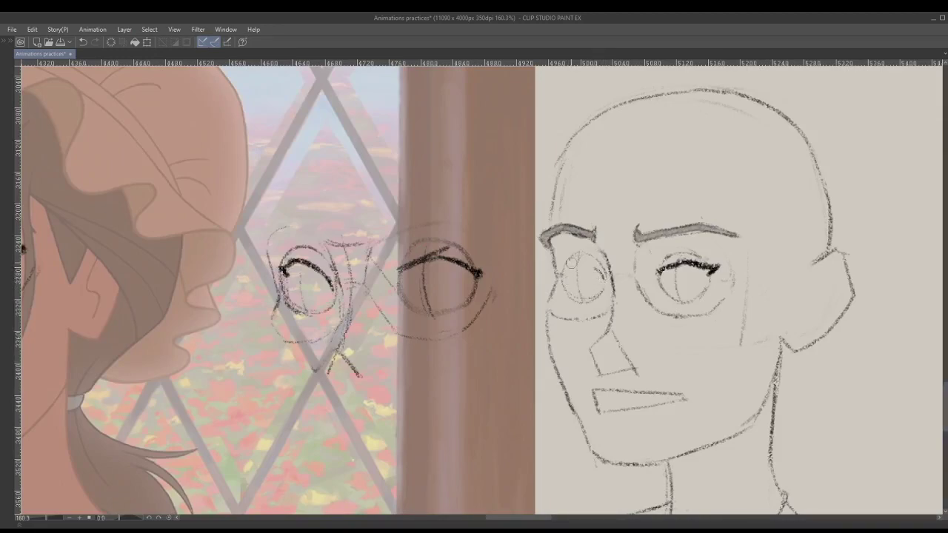
{"action": "mouse_move", "coordinate": [560, 269]}
{"action": "left_mouse_down"}
{"action": "mouse_move", "coordinate": [600, 271]}
{"action": "mouse_move", "coordinate": [579, 261]}
{"action": "mouse_move", "coordinate": [602, 278]}
{"action": "mouse_move", "coordinate": [575, 262]}
{"action": "mouse_move", "coordinate": [560, 265]}
{"action": "mouse_move", "coordinate": [581, 259]}
{"action": "mouse_move", "coordinate": [603, 274]}
{"action": "mouse_move", "coordinate": [562, 264]}
{"action": "left_mouse_up"}
Step: Label the copied eye construction with a circled 1 and draw a thick four-sided frame around it
{"action": "mouse_move", "coordinate": [450, 283]}
{"action": "left_mouse_down"}
{"action": "mouse_move", "coordinate": [347, 273]}
{"action": "mouse_move", "coordinate": [483, 271]}
{"action": "left_mouse_up"}
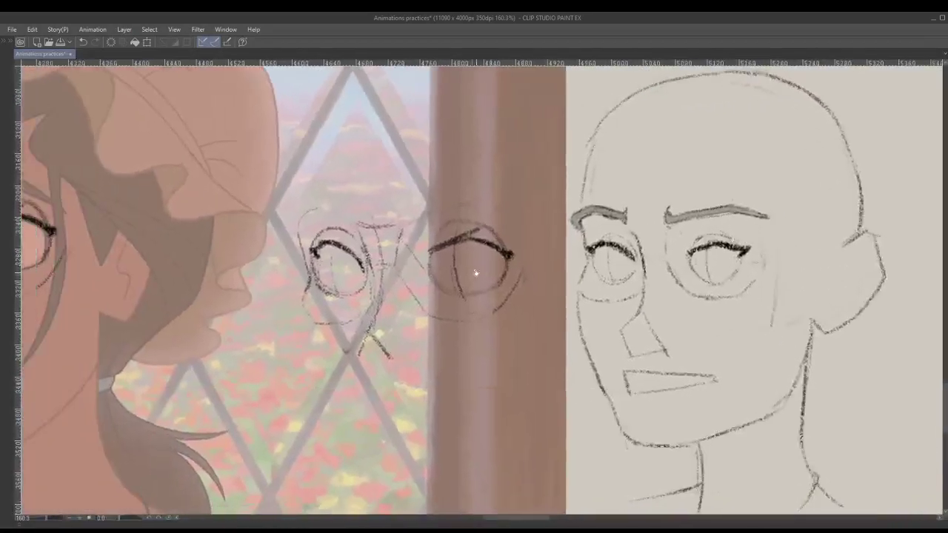
{"action": "scroll", "coordinate": [559, 282], "scroll_direction": "down", "scroll_amount": 1}
{"action": "left_click_drag", "start_coordinate": [559, 281], "coordinate": [699, 303]}
{"action": "mouse_move", "coordinate": [680, 381]}
{"action": "left_mouse_down"}
{"action": "mouse_move", "coordinate": [574, 209]}
{"action": "mouse_move", "coordinate": [667, 382]}
{"action": "left_mouse_up"}
{"action": "left_click_drag", "start_coordinate": [592, 326], "coordinate": [600, 263]}
{"action": "key", "text": "ctrl+d"}
{"action": "left_click_drag", "start_coordinate": [497, 183], "coordinate": [506, 170]}
{"action": "mouse_move", "coordinate": [500, 180]}
{"action": "left_mouse_down"}
{"action": "mouse_move", "coordinate": [505, 197]}
{"action": "mouse_move", "coordinate": [510, 171]}
{"action": "mouse_move", "coordinate": [482, 325]}
{"action": "mouse_move", "coordinate": [667, 320]}
{"action": "mouse_move", "coordinate": [728, 163]}
{"action": "left_mouse_up"}
{"action": "left_click", "coordinate": [472, 152], "text": "shift"}
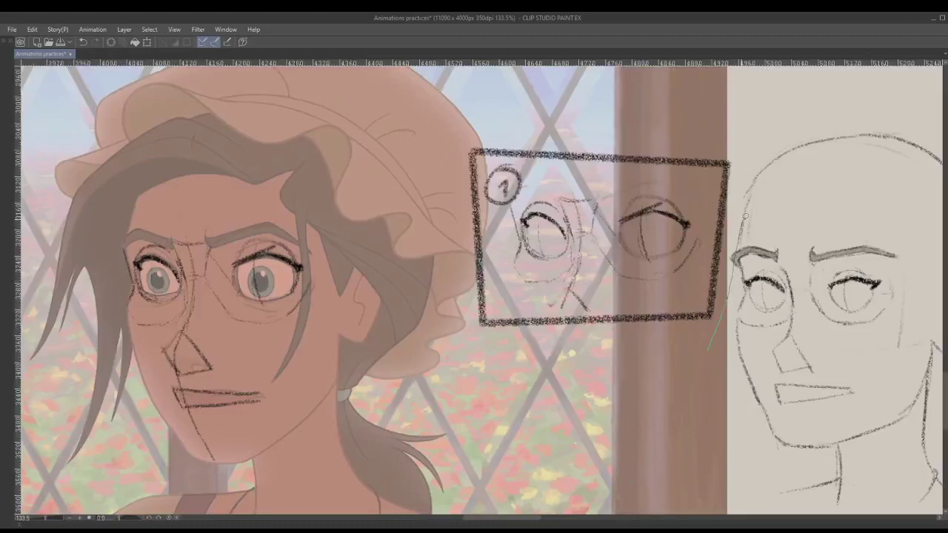
Step: Select the framed eye construction labelled 1 and move it beside the Basic Shapes thumbnail
{"action": "mouse_move", "coordinate": [739, 219]}
{"action": "left_mouse_down"}
{"action": "mouse_move", "coordinate": [664, 103]}
{"action": "mouse_move", "coordinate": [498, 380]}
{"action": "left_mouse_up"}
{"action": "key", "text": "ctrl+t"}
{"action": "left_click_drag", "start_coordinate": [397, 381], "coordinate": [534, 270]}
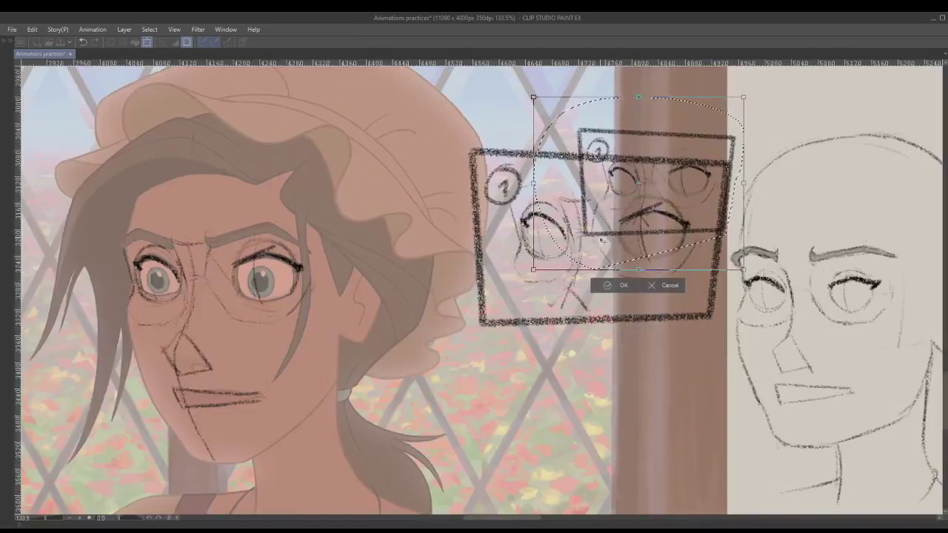
{"action": "key", "text": "ctrl+z"}
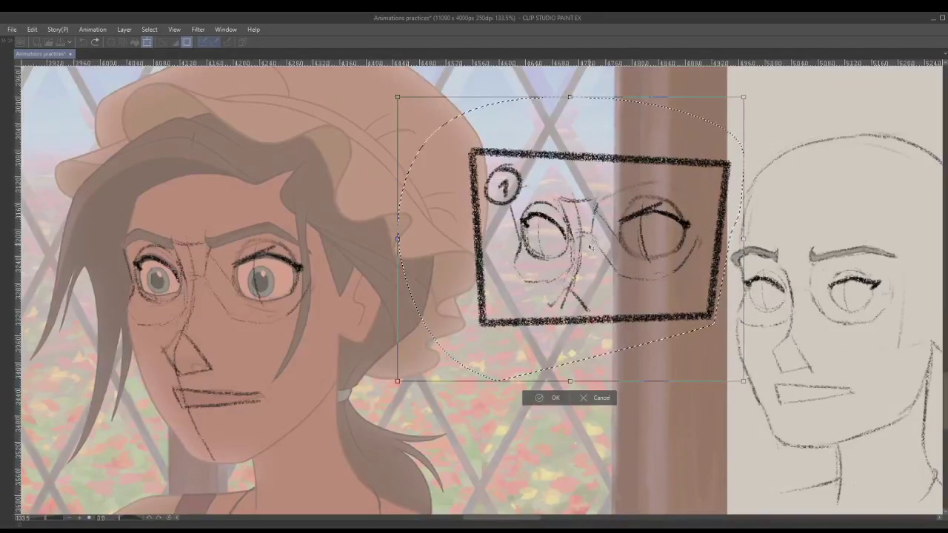
{"action": "scroll", "coordinate": [585, 253], "scroll_direction": "down", "scroll_amount": 4}
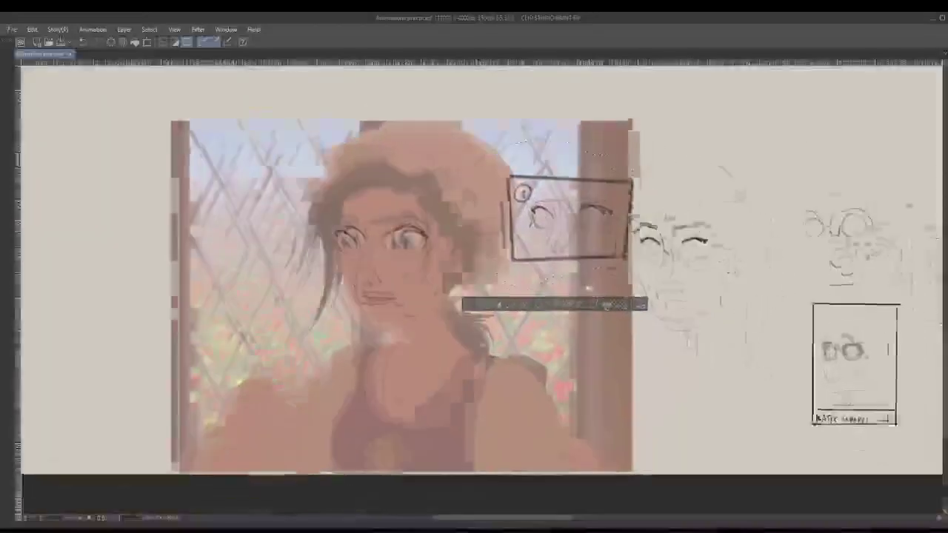
{"action": "left_click_drag", "start_coordinate": [580, 228], "coordinate": [537, 193]}
{"action": "left_click_drag", "start_coordinate": [537, 192], "coordinate": [674, 297]}
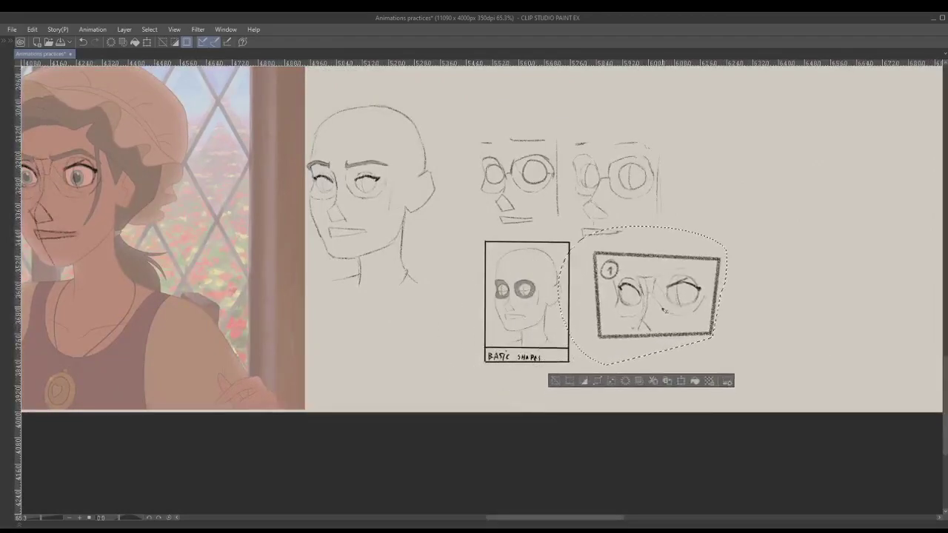
Step: Scale the framed eye thumbnail down and align it close to the Basic Shapes thumbnail
{"action": "key", "text": "ctrl+t"}
{"action": "left_click_drag", "start_coordinate": [557, 366], "coordinate": [645, 297]}
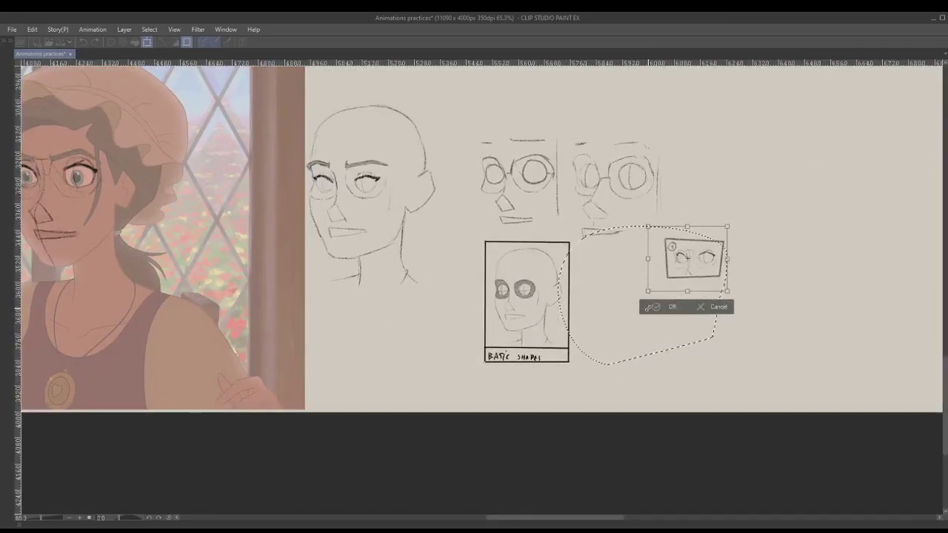
{"action": "mouse_move", "coordinate": [696, 268]}
{"action": "left_mouse_down"}
{"action": "mouse_move", "coordinate": [624, 291]}
{"action": "mouse_move", "coordinate": [632, 282]}
{"action": "left_mouse_up"}
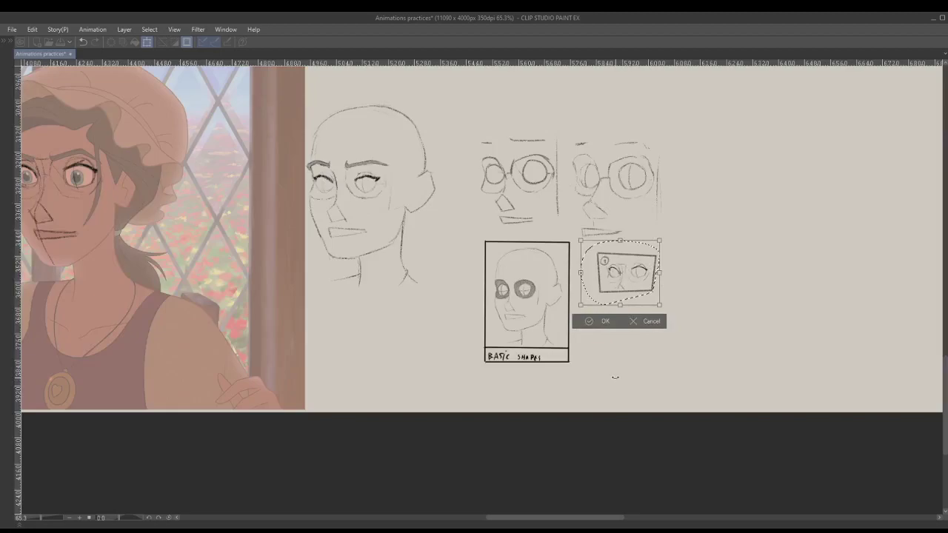
{"action": "key", "text": "Return"}
{"action": "key", "text": "ctrl+d"}
Step: Sketch the eyelid crease above the near eye on the reference still
{"action": "left_click_drag", "start_coordinate": [443, 270], "coordinate": [745, 374]}
{"action": "scroll", "coordinate": [525, 289], "scroll_direction": "up", "scroll_amount": 5}
{"action": "left_click_drag", "start_coordinate": [456, 309], "coordinate": [538, 292]}
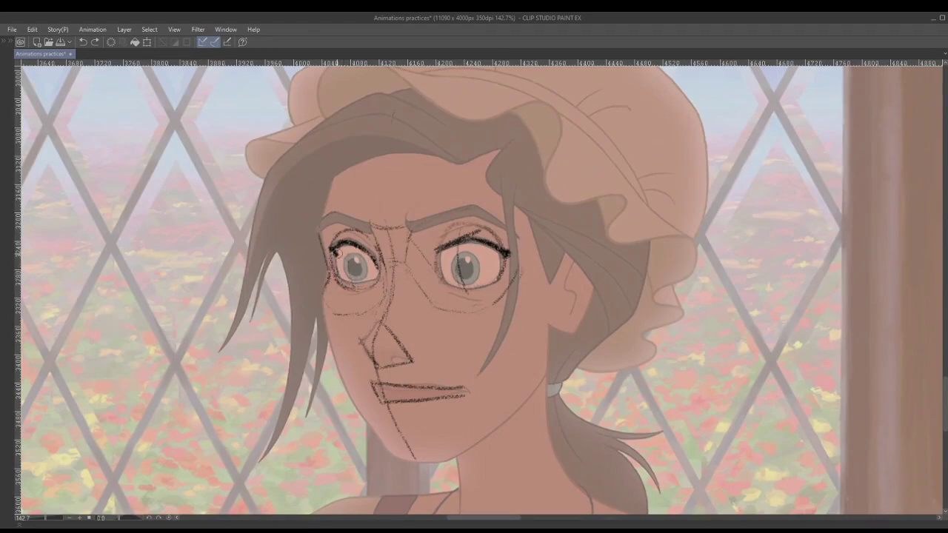
{"action": "left_click_drag", "start_coordinate": [338, 257], "coordinate": [343, 280]}
{"action": "left_click_drag", "start_coordinate": [527, 265], "coordinate": [478, 268]}
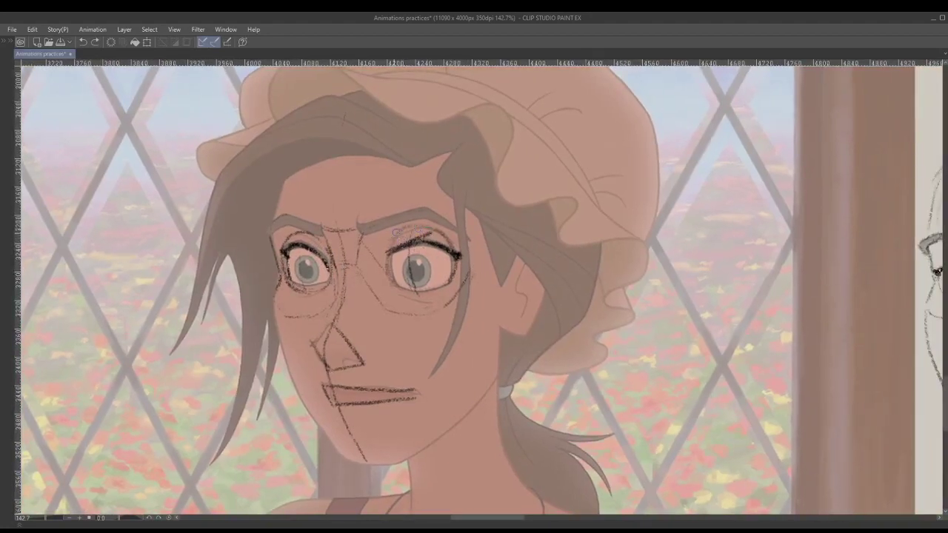
{"action": "mouse_move", "coordinate": [394, 236]}
{"action": "left_mouse_down"}
{"action": "mouse_move", "coordinate": [439, 229]}
{"action": "mouse_move", "coordinate": [427, 218]}
{"action": "mouse_move", "coordinate": [441, 222]}
{"action": "left_mouse_up"}
{"action": "key", "text": "e"}
{"action": "mouse_move", "coordinate": [310, 210]}
{"action": "left_mouse_down"}
{"action": "mouse_move", "coordinate": [302, 232]}
{"action": "mouse_move", "coordinate": [325, 219]}
{"action": "mouse_move", "coordinate": [342, 226]}
{"action": "left_mouse_up"}
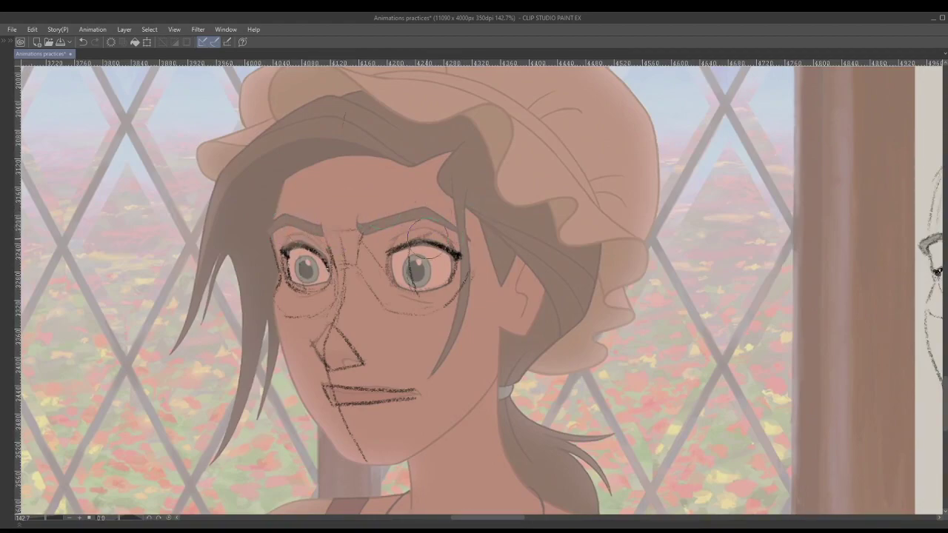
{"action": "mouse_move", "coordinate": [406, 241]}
{"action": "left_mouse_down"}
{"action": "mouse_move", "coordinate": [441, 256]}
{"action": "mouse_move", "coordinate": [429, 256]}
{"action": "left_mouse_up"}
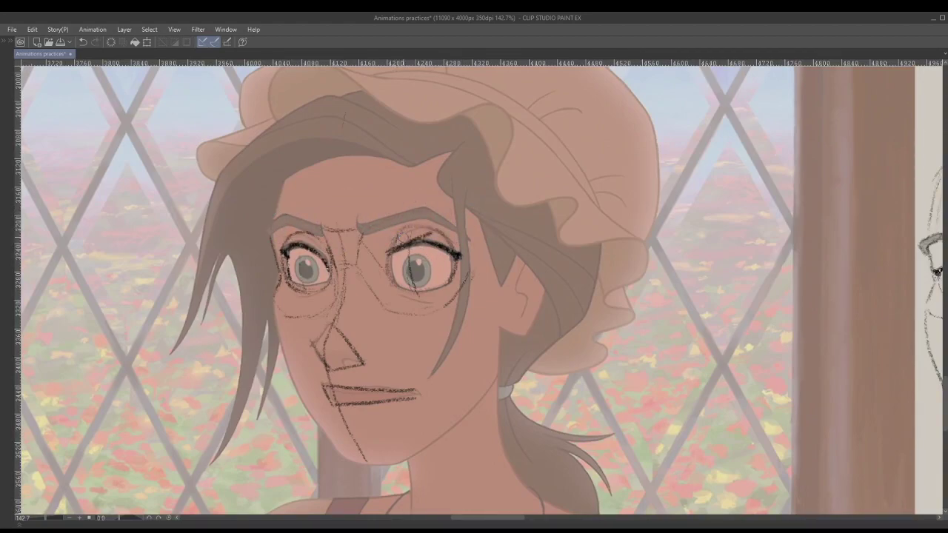
{"action": "mouse_move", "coordinate": [392, 238]}
{"action": "left_mouse_down"}
{"action": "mouse_move", "coordinate": [442, 226]}
{"action": "mouse_move", "coordinate": [403, 236]}
{"action": "left_mouse_up"}
Step: Sketch the eyelid crease above the far eye on the reference still
{"action": "key", "text": "e"}
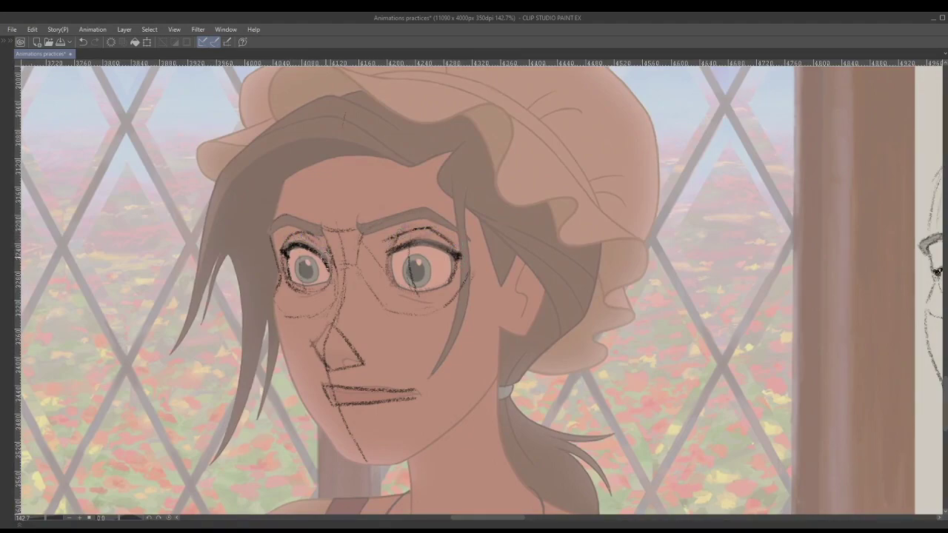
{"action": "mouse_move", "coordinate": [304, 230]}
{"action": "left_mouse_down"}
{"action": "mouse_move", "coordinate": [331, 259]}
{"action": "mouse_move", "coordinate": [295, 260]}
{"action": "mouse_move", "coordinate": [327, 326]}
{"action": "left_mouse_up"}
{"action": "key", "text": "e"}
{"action": "key", "text": "p"}
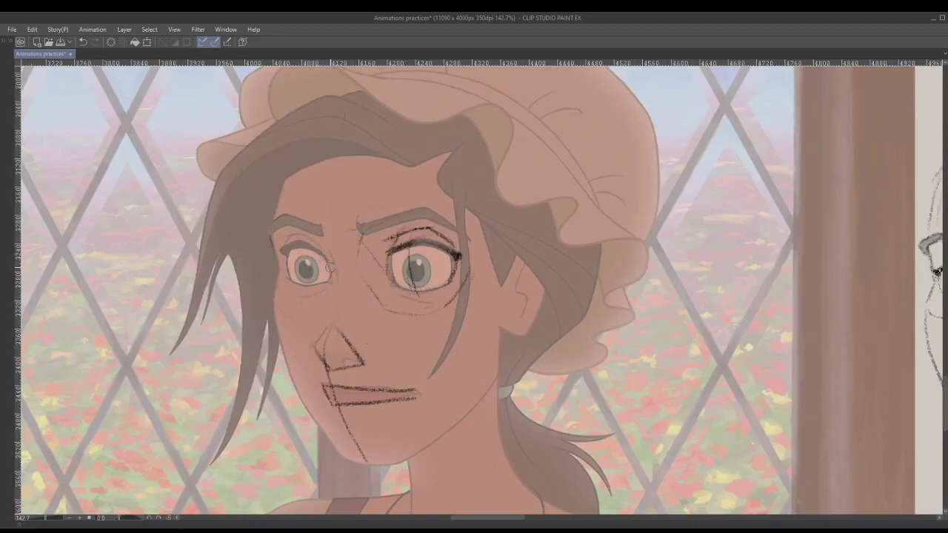
{"action": "key", "text": "ctrl+z"}
{"action": "mouse_move", "coordinate": [310, 234]}
{"action": "left_mouse_down"}
{"action": "mouse_move", "coordinate": [318, 247]}
{"action": "mouse_move", "coordinate": [295, 235]}
{"action": "left_mouse_up"}
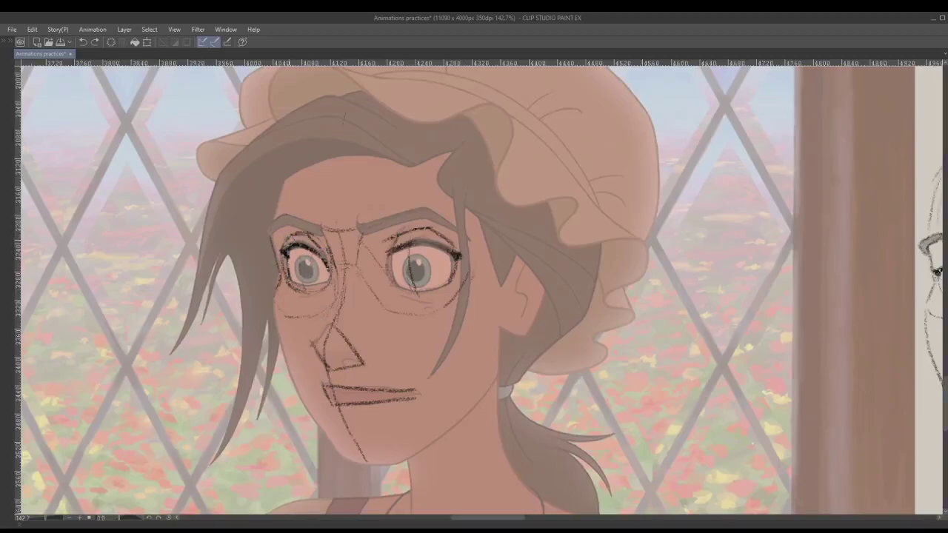
{"action": "mouse_move", "coordinate": [285, 248]}
{"action": "left_mouse_down"}
{"action": "mouse_move", "coordinate": [294, 234]}
{"action": "mouse_move", "coordinate": [323, 237]}
{"action": "left_mouse_up"}
{"action": "left_click_drag", "start_coordinate": [571, 315], "coordinate": [462, 296]}
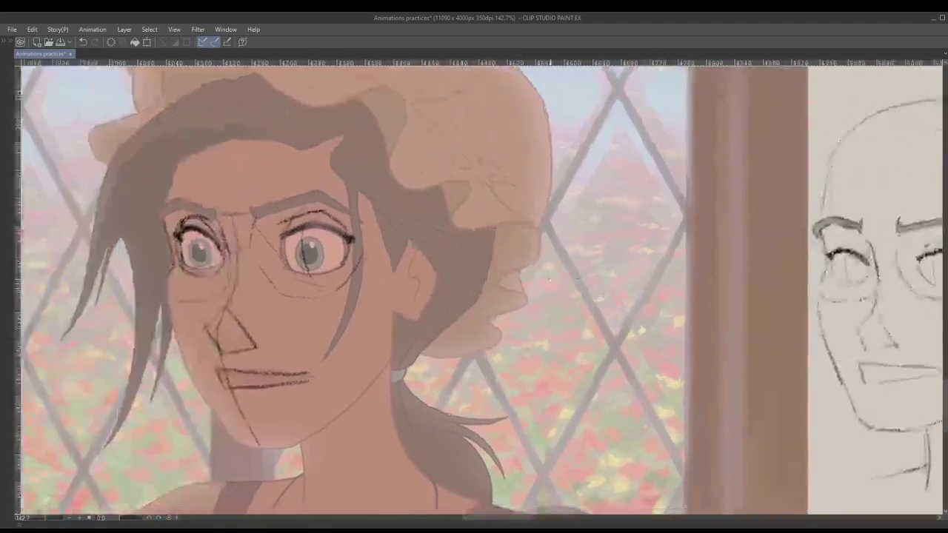
Step: Try to move the traced eyes off the reference still and clean up strokes around the nose bridge
{"action": "left_click_drag", "start_coordinate": [505, 269], "coordinate": [855, 269]}
{"action": "key", "text": "ctrl+z"}
{"action": "left_click_drag", "start_coordinate": [321, 224], "coordinate": [508, 284]}
{"action": "key", "text": "e"}
{"action": "mouse_move", "coordinate": [368, 266]}
{"action": "left_mouse_down"}
{"action": "mouse_move", "coordinate": [408, 290]}
{"action": "mouse_move", "coordinate": [366, 295]}
{"action": "mouse_move", "coordinate": [359, 286]}
{"action": "mouse_move", "coordinate": [378, 273]}
{"action": "mouse_move", "coordinate": [399, 299]}
{"action": "mouse_move", "coordinate": [380, 286]}
{"action": "mouse_move", "coordinate": [393, 288]}
{"action": "left_mouse_up"}
{"action": "key", "text": "p"}
{"action": "left_click_drag", "start_coordinate": [495, 300], "coordinate": [451, 280]}
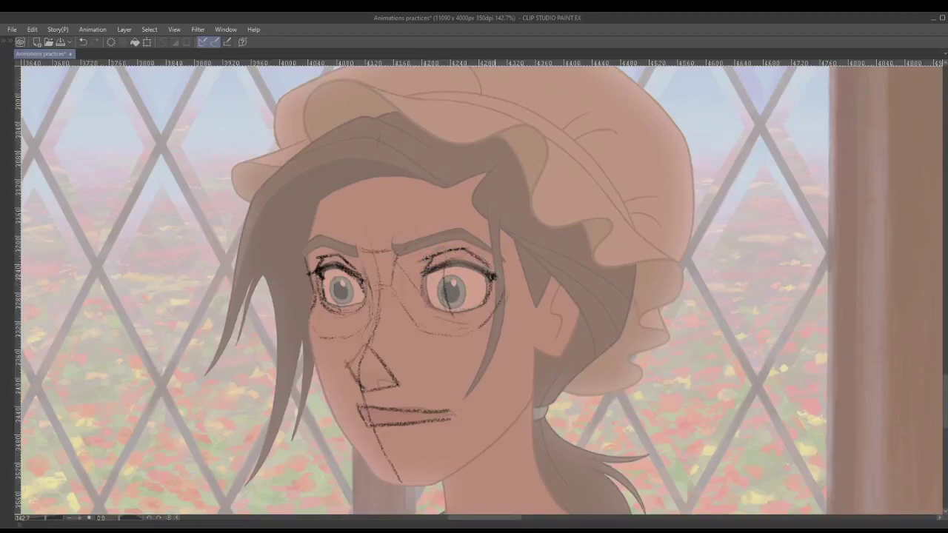
{"action": "left_click_drag", "start_coordinate": [380, 362], "coordinate": [583, 340]}
{"action": "key", "text": "ctrl+z"}
{"action": "mouse_move", "coordinate": [582, 306]}
{"action": "left_mouse_down"}
{"action": "mouse_move", "coordinate": [546, 287]}
{"action": "mouse_move", "coordinate": [404, 333]}
{"action": "mouse_move", "coordinate": [517, 310]}
{"action": "left_mouse_up"}
{"action": "scroll", "coordinate": [545, 287], "scroll_direction": "down", "scroll_amount": 2}
{"action": "key", "text": "ctrl+d"}
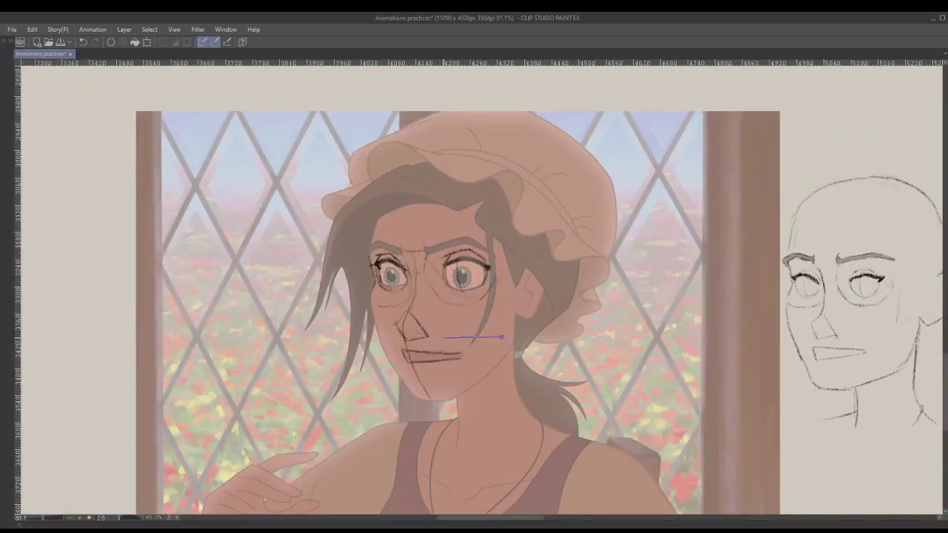
{"action": "mouse_move", "coordinate": [495, 323]}
{"action": "left_mouse_down"}
{"action": "mouse_move", "coordinate": [525, 271]}
{"action": "mouse_move", "coordinate": [490, 325]}
{"action": "mouse_move", "coordinate": [347, 248]}
{"action": "left_mouse_up"}
{"action": "key", "text": "ctrl+t"}
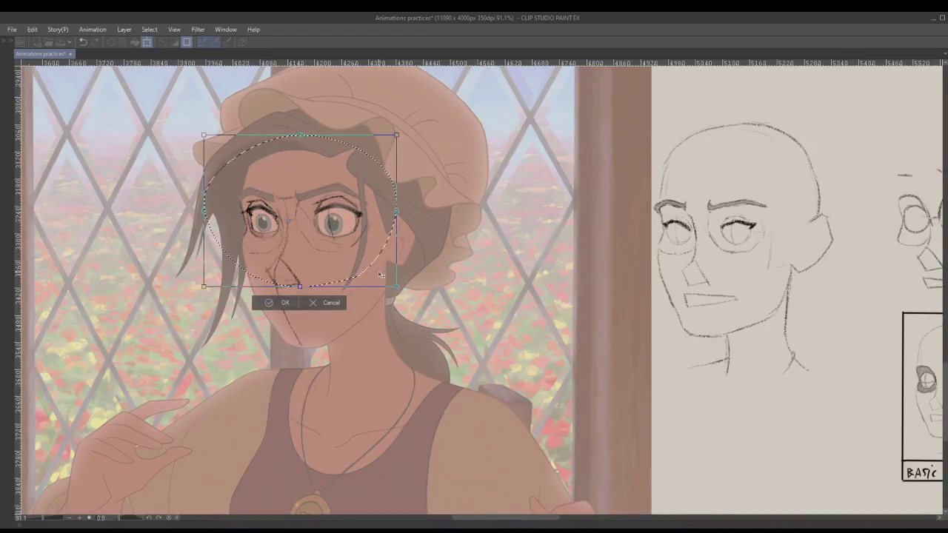
{"action": "key", "text": "Return"}
{"action": "key", "text": "ctrl+d"}
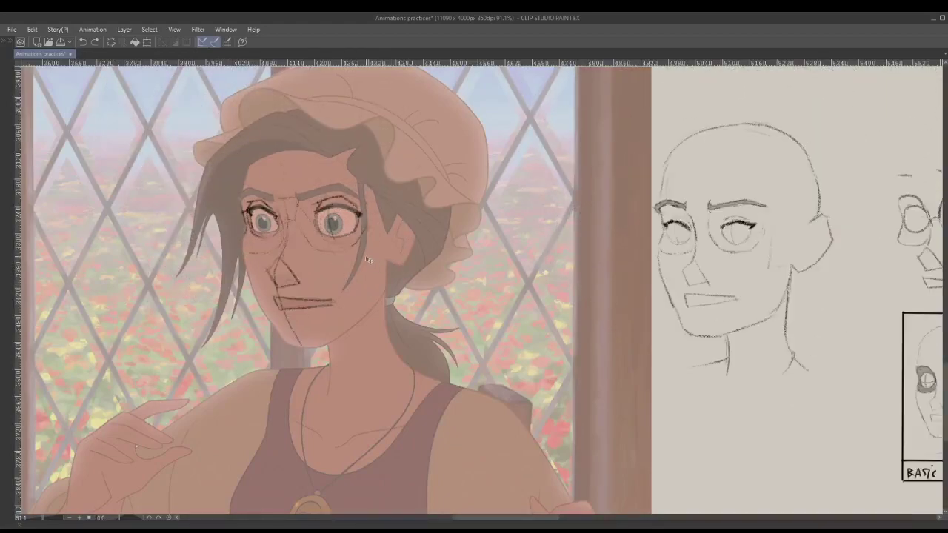
Step: Copy the eye construction with its eyelid creases and move it beneath the framed thumbnail 1
{"action": "mouse_move", "coordinate": [376, 261]}
{"action": "left_mouse_down"}
{"action": "mouse_move", "coordinate": [204, 214]}
{"action": "mouse_move", "coordinate": [491, 305]}
{"action": "mouse_move", "coordinate": [560, 356]}
{"action": "left_mouse_up"}
{"action": "left_click_drag", "start_coordinate": [560, 356], "coordinate": [378, 199]}
{"action": "mouse_move", "coordinate": [319, 226]}
{"action": "left_mouse_down"}
{"action": "mouse_move", "coordinate": [349, 247]}
{"action": "mouse_move", "coordinate": [812, 323]}
{"action": "left_mouse_up"}
{"action": "left_click_drag", "start_coordinate": [525, 250], "coordinate": [186, 240]}
{"action": "left_click_drag", "start_coordinate": [484, 269], "coordinate": [591, 273]}
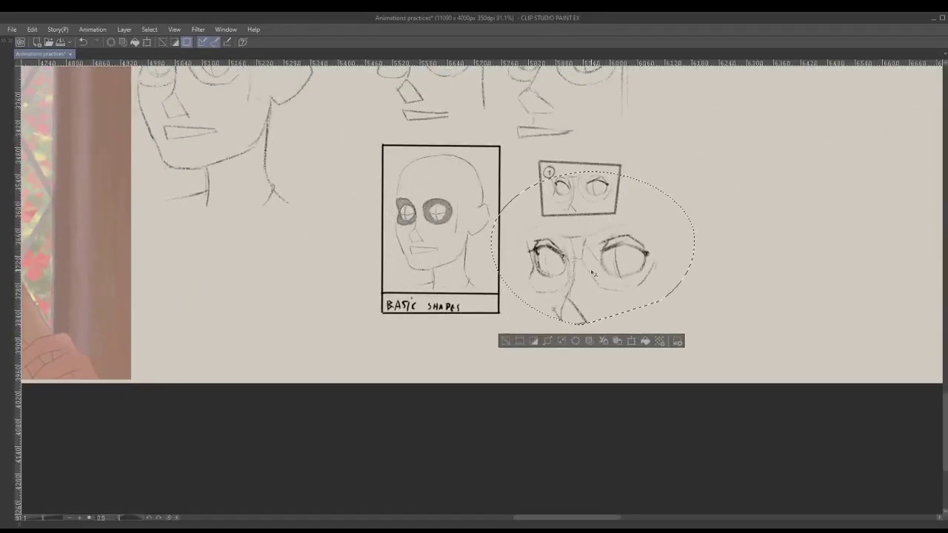
Step: Try to scale down and reposition the copied eye construction near the thumbnails
{"action": "key", "text": "ctrl+t"}
{"action": "mouse_move", "coordinate": [491, 326]}
{"action": "left_mouse_down"}
{"action": "mouse_move", "coordinate": [522, 318]}
{"action": "mouse_move", "coordinate": [591, 259]}
{"action": "left_mouse_up"}
{"action": "mouse_move", "coordinate": [643, 242]}
{"action": "left_mouse_down"}
{"action": "mouse_move", "coordinate": [677, 211]}
{"action": "mouse_move", "coordinate": [858, 357]}
{"action": "mouse_move", "coordinate": [862, 350]}
{"action": "left_mouse_up"}
{"action": "key", "text": "Return"}
{"action": "key", "text": "ctrl+z"}
{"action": "key", "text": "ctrl+z"}
Step: Place the copied eye construction at its full size next to the large head
{"action": "mouse_move", "coordinate": [774, 389]}
{"action": "left_mouse_down"}
{"action": "mouse_move", "coordinate": [674, 467]}
{"action": "mouse_move", "coordinate": [307, 211]}
{"action": "mouse_move", "coordinate": [226, 215]}
{"action": "mouse_move", "coordinate": [234, 213]}
{"action": "left_mouse_up"}
{"action": "key", "text": "Return"}
{"action": "key", "text": "ctrl+d"}
Step: Erase the far eye's thick upper lid on the large head and redraw it as a thinner arched line
{"action": "mouse_move", "coordinate": [371, 198]}
{"action": "left_mouse_down"}
{"action": "mouse_move", "coordinate": [473, 250]}
{"action": "mouse_move", "coordinate": [449, 246]}
{"action": "mouse_move", "coordinate": [593, 222]}
{"action": "left_mouse_up"}
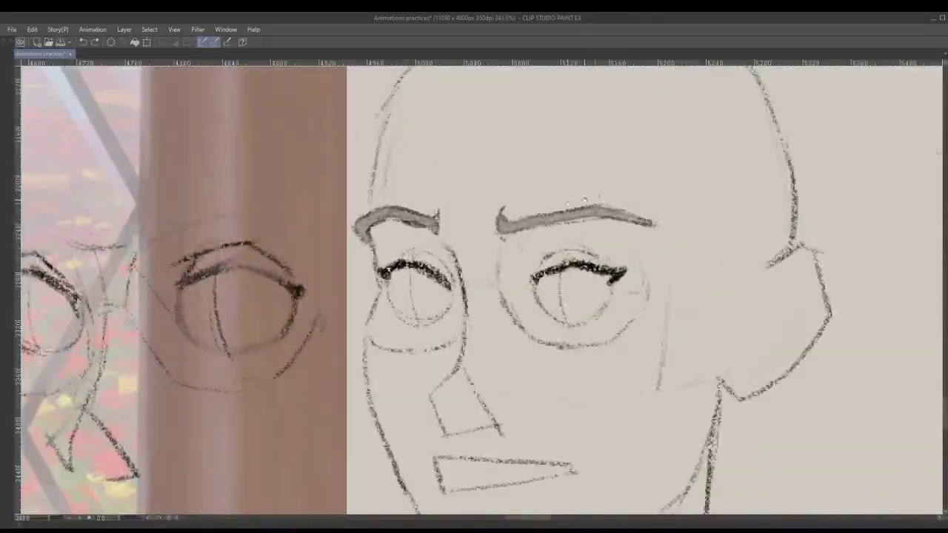
{"action": "scroll", "coordinate": [594, 199], "scroll_direction": "down", "scroll_amount": 4}
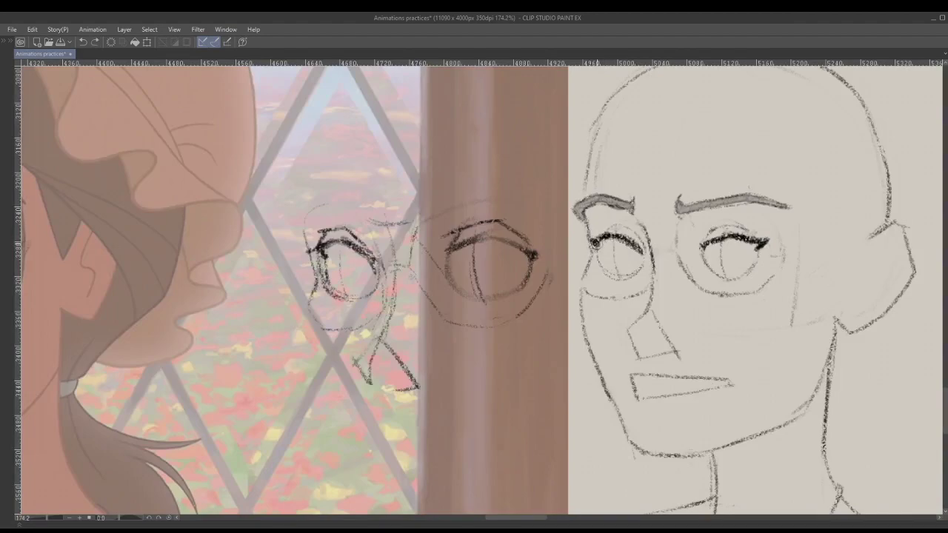
{"action": "left_click_drag", "start_coordinate": [604, 241], "coordinate": [636, 243]}
{"action": "key", "text": "p"}
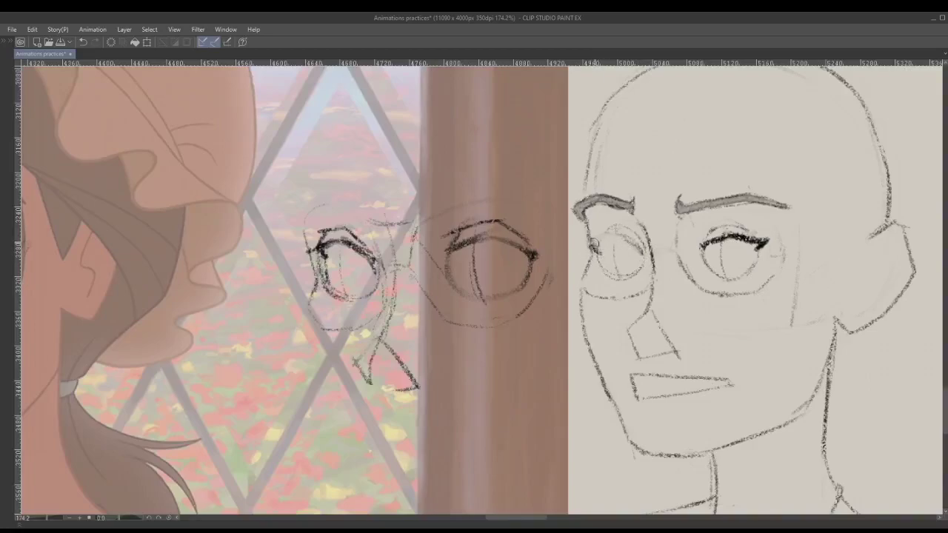
{"action": "mouse_move", "coordinate": [622, 249]}
{"action": "left_mouse_down"}
{"action": "mouse_move", "coordinate": [639, 245]}
{"action": "mouse_move", "coordinate": [600, 241]}
{"action": "left_mouse_up"}
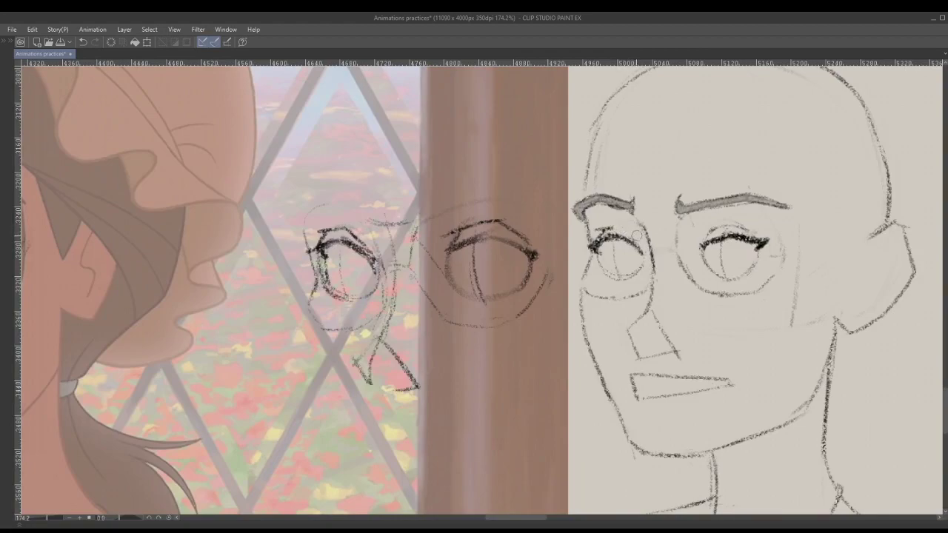
{"action": "key", "text": "ctrl+z"}
{"action": "left_click_drag", "start_coordinate": [658, 273], "coordinate": [628, 278]}
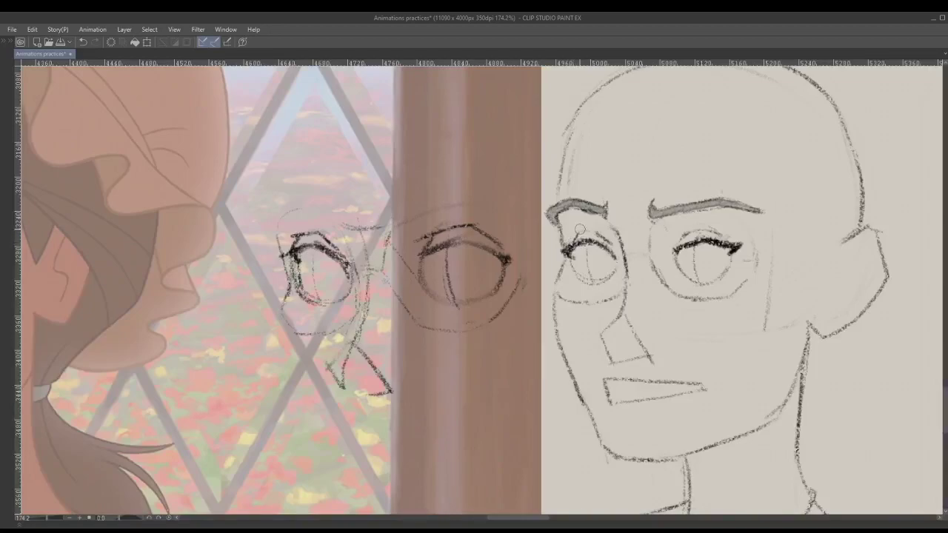
Step: Sketch a thin crease line above the far eye's upper lid on the large head
{"action": "left_click_drag", "start_coordinate": [592, 232], "coordinate": [572, 235]}
{"action": "key", "text": "ctrl+z"}
{"action": "key", "text": "ctrl+z"}
{"action": "scroll", "coordinate": [617, 299], "scroll_direction": "down", "scroll_amount": 4}
{"action": "scroll", "coordinate": [631, 282], "scroll_direction": "up", "scroll_amount": 4}
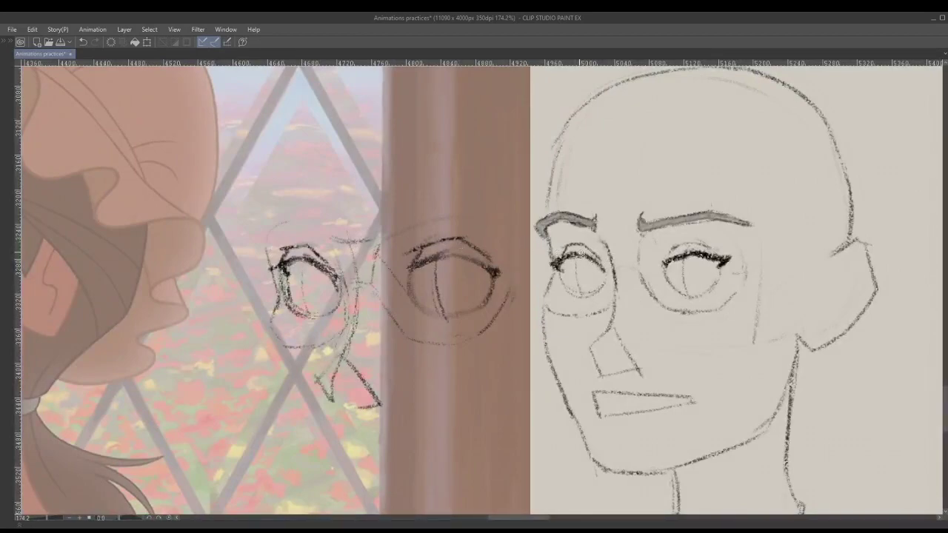
Step: Erase the near eye's thick upper lid on the large head and redraw it as a smoother arched line
{"action": "left_click_drag", "start_coordinate": [647, 271], "coordinate": [559, 273]}
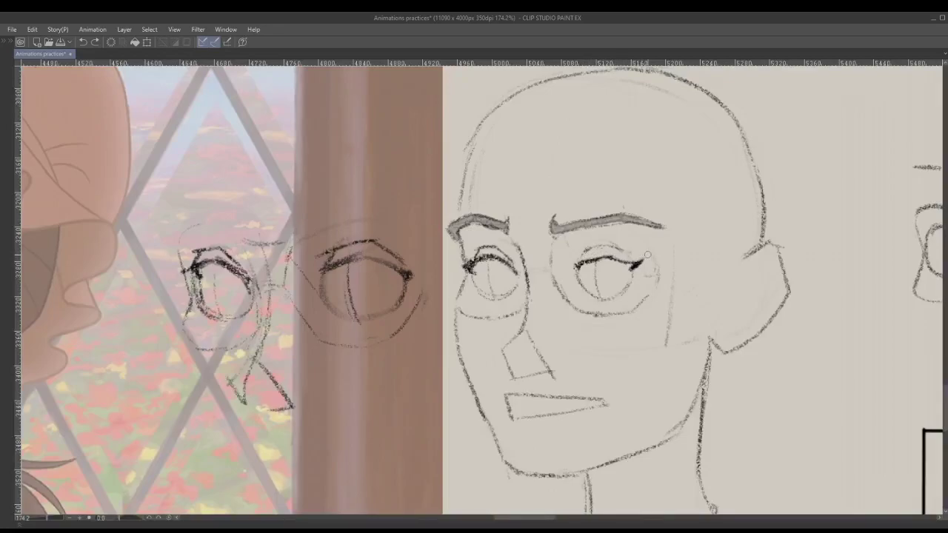
{"action": "left_click_drag", "start_coordinate": [638, 258], "coordinate": [606, 257]}
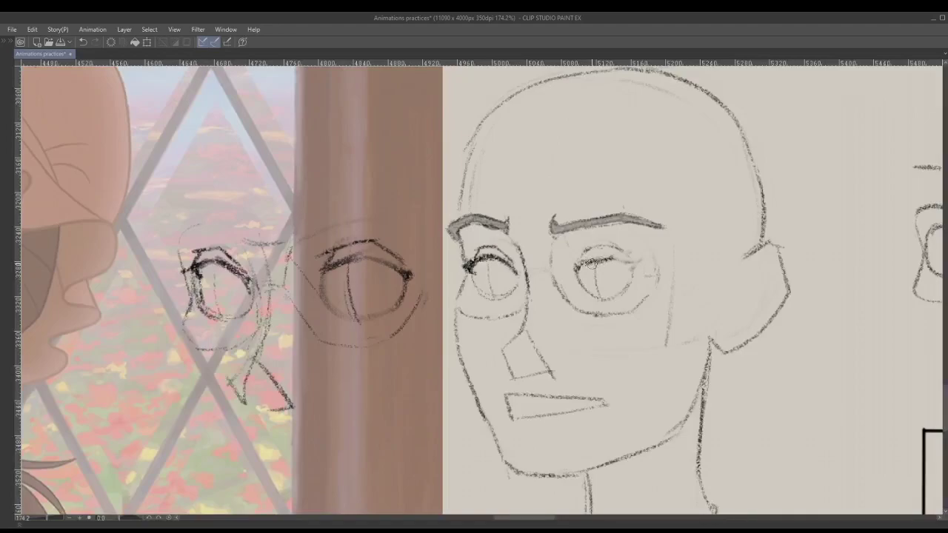
{"action": "mouse_move", "coordinate": [617, 258]}
{"action": "left_mouse_down"}
{"action": "mouse_move", "coordinate": [640, 265]}
{"action": "mouse_move", "coordinate": [615, 257]}
{"action": "left_mouse_up"}
{"action": "left_click_drag", "start_coordinate": [580, 265], "coordinate": [624, 259]}
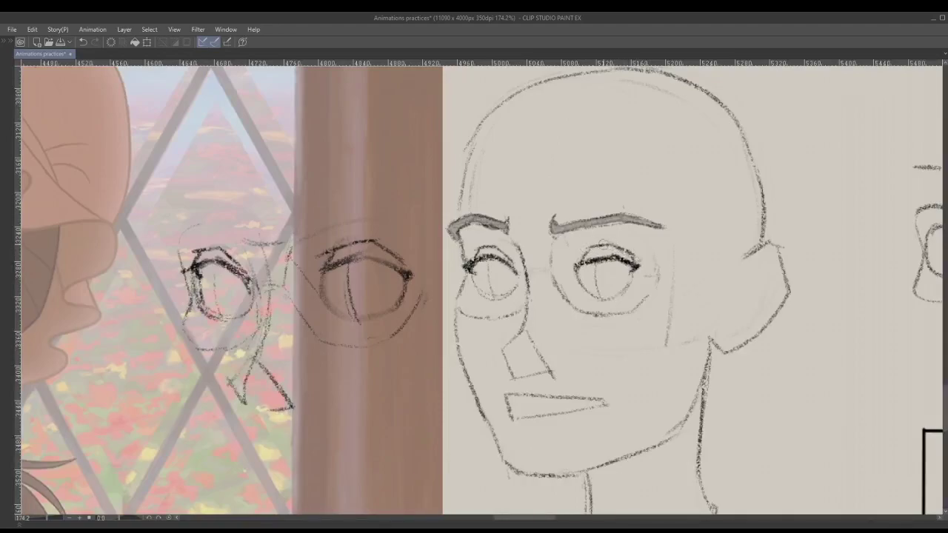
{"action": "left_click_drag", "start_coordinate": [625, 300], "coordinate": [600, 305]}
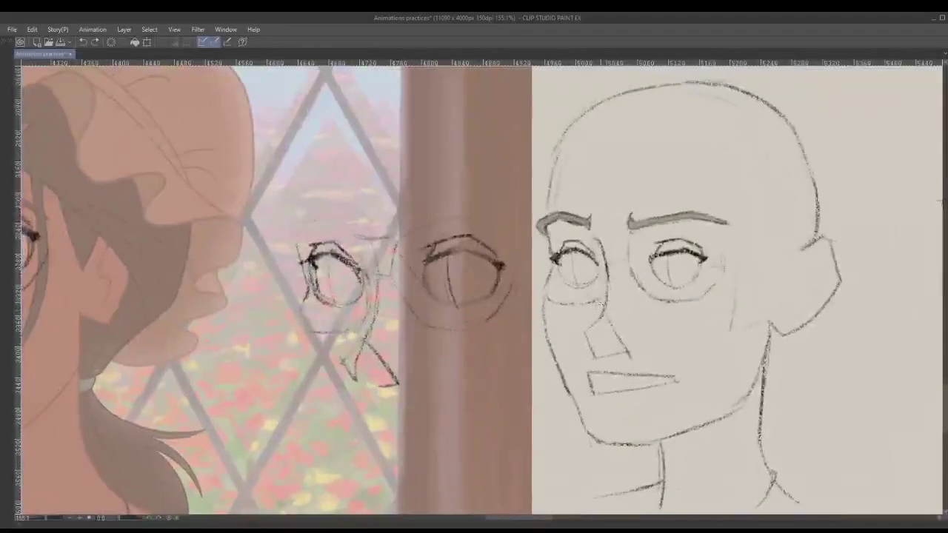
{"action": "left_click_drag", "start_coordinate": [565, 274], "coordinate": [595, 283]}
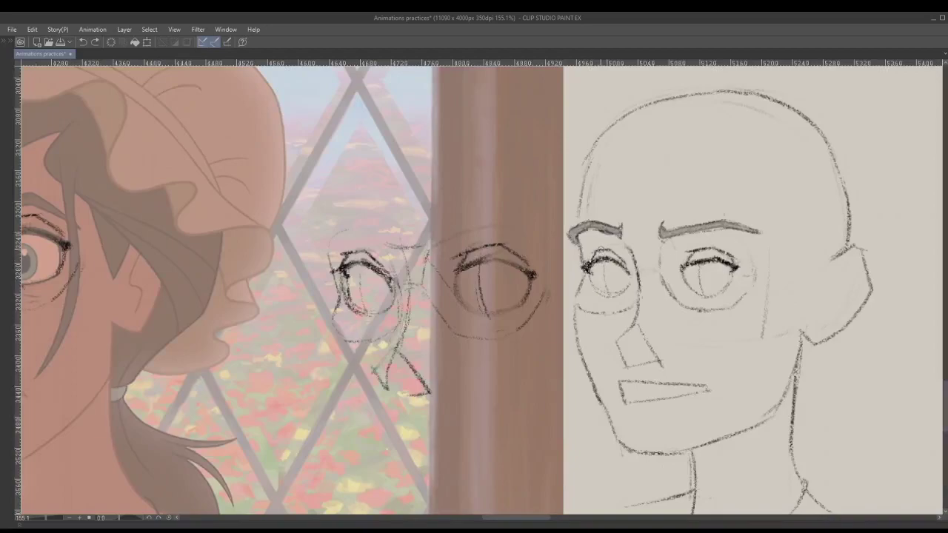
Step: Extend the far eye's upper lid line down its inner edge to the inner corner, checking it against the reference face
{"action": "scroll", "coordinate": [593, 265], "scroll_direction": "up", "scroll_amount": 3}
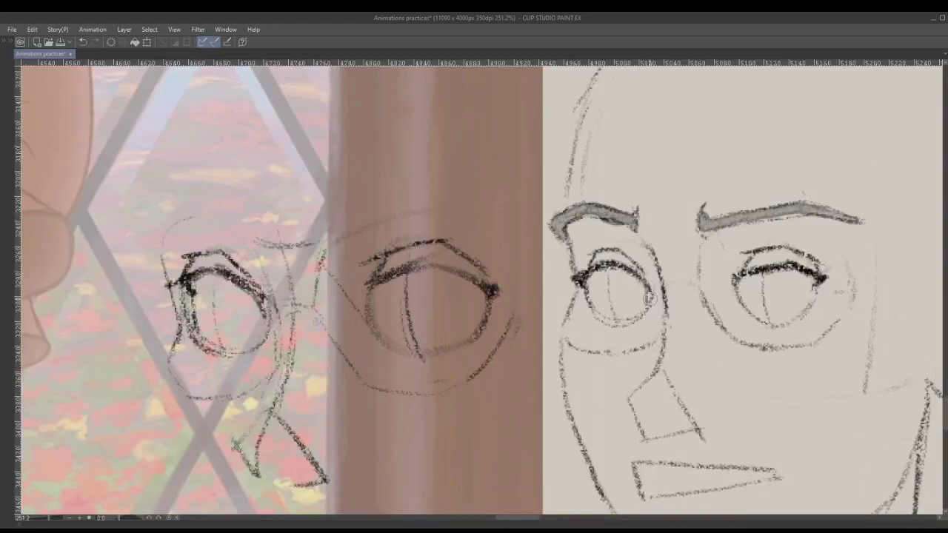
{"action": "mouse_move", "coordinate": [649, 295]}
{"action": "left_mouse_down"}
{"action": "mouse_move", "coordinate": [553, 280]}
{"action": "mouse_move", "coordinate": [777, 294]}
{"action": "left_mouse_up"}
{"action": "scroll", "coordinate": [666, 294], "scroll_direction": "down", "scroll_amount": 5}
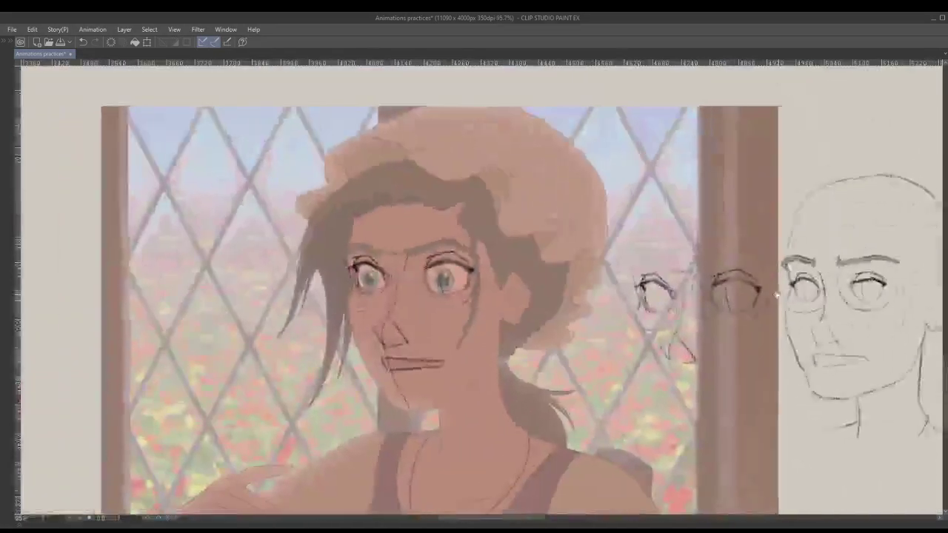
{"action": "scroll", "coordinate": [640, 282], "scroll_direction": "up", "scroll_amount": 4}
{"action": "left_click_drag", "start_coordinate": [259, 281], "coordinate": [454, 283]}
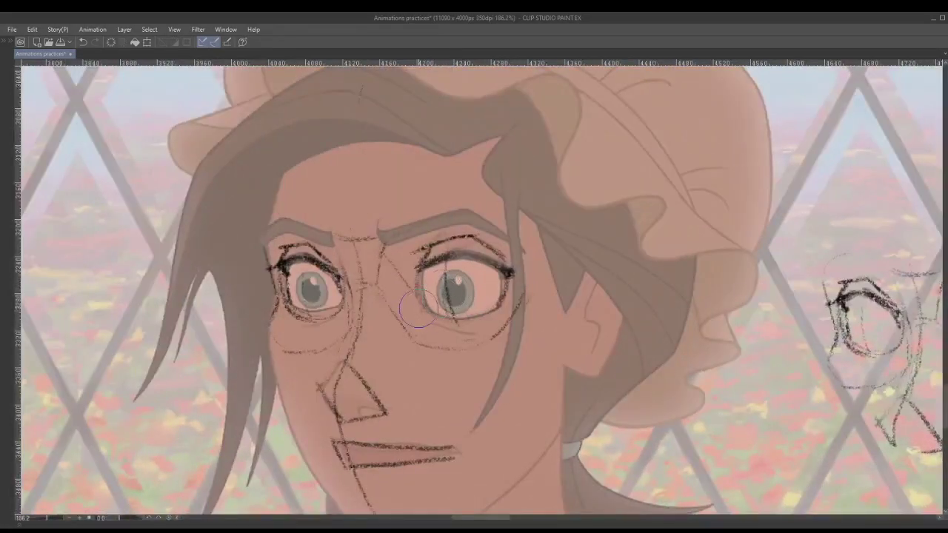
{"action": "mouse_move", "coordinate": [774, 315]}
{"action": "left_mouse_down"}
{"action": "mouse_move", "coordinate": [263, 275]}
{"action": "mouse_move", "coordinate": [710, 277]}
{"action": "mouse_move", "coordinate": [181, 234]}
{"action": "left_mouse_up"}
{"action": "scroll", "coordinate": [181, 233], "scroll_direction": "up", "scroll_amount": 2}
{"action": "mouse_move", "coordinate": [695, 245]}
{"action": "left_mouse_down"}
{"action": "mouse_move", "coordinate": [487, 239]}
{"action": "mouse_move", "coordinate": [534, 277]}
{"action": "mouse_move", "coordinate": [526, 295]}
{"action": "left_mouse_up"}
Step: Darken the near eye's inner edge below the upper lid on the large head
{"action": "left_click_drag", "start_coordinate": [668, 291], "coordinate": [655, 288]}
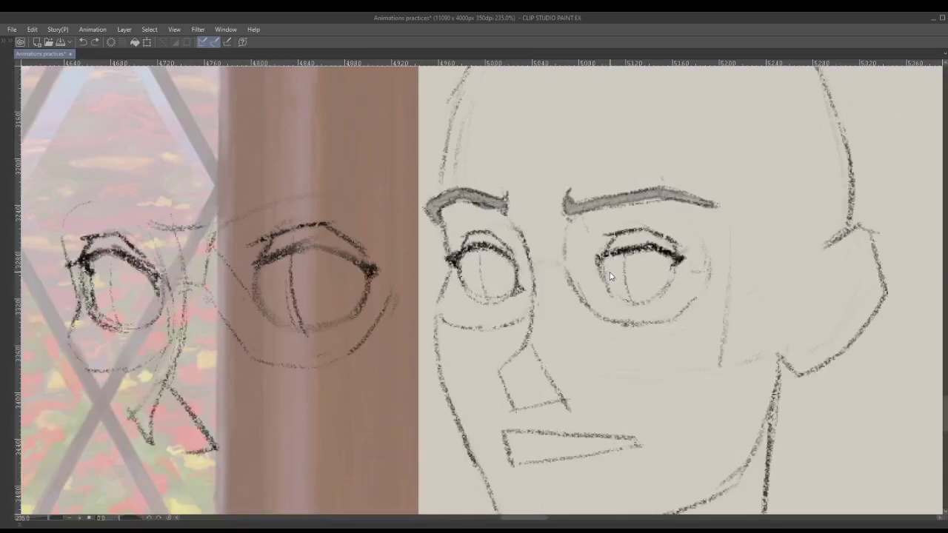
{"action": "key", "text": "ctrl+z"}
{"action": "left_click_drag", "start_coordinate": [599, 289], "coordinate": [609, 293]}
{"action": "scroll", "coordinate": [664, 305], "scroll_direction": "down", "scroll_amount": 4}
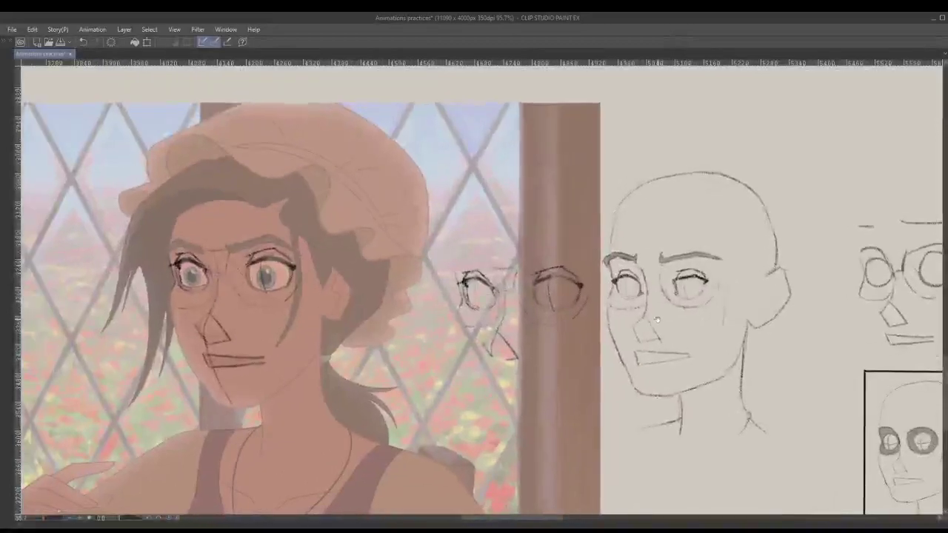
{"action": "scroll", "coordinate": [737, 285], "scroll_direction": "up", "scroll_amount": 5}
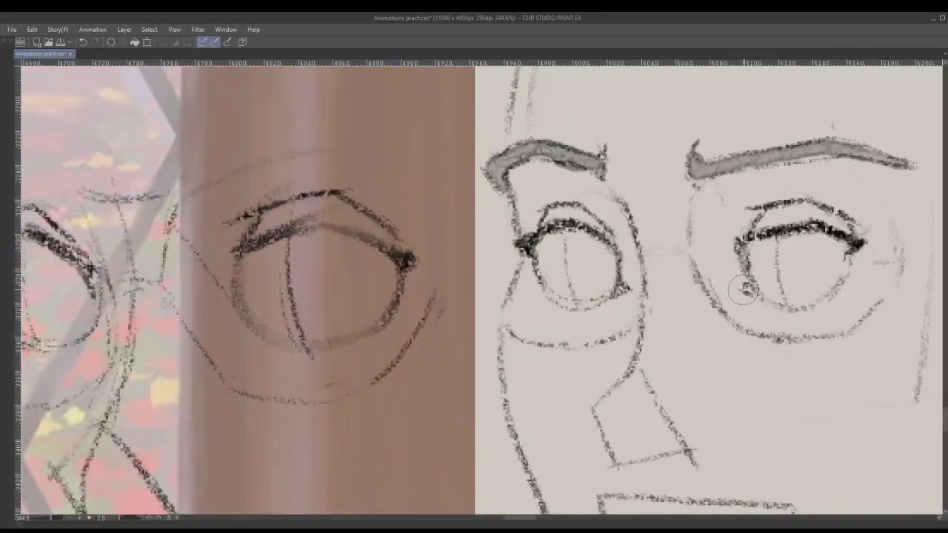
{"action": "scroll", "coordinate": [656, 289], "scroll_direction": "down", "scroll_amount": 4}
{"action": "mouse_move", "coordinate": [643, 286]}
{"action": "left_mouse_down"}
{"action": "mouse_move", "coordinate": [547, 292]}
{"action": "mouse_move", "coordinate": [726, 300]}
{"action": "left_mouse_up"}
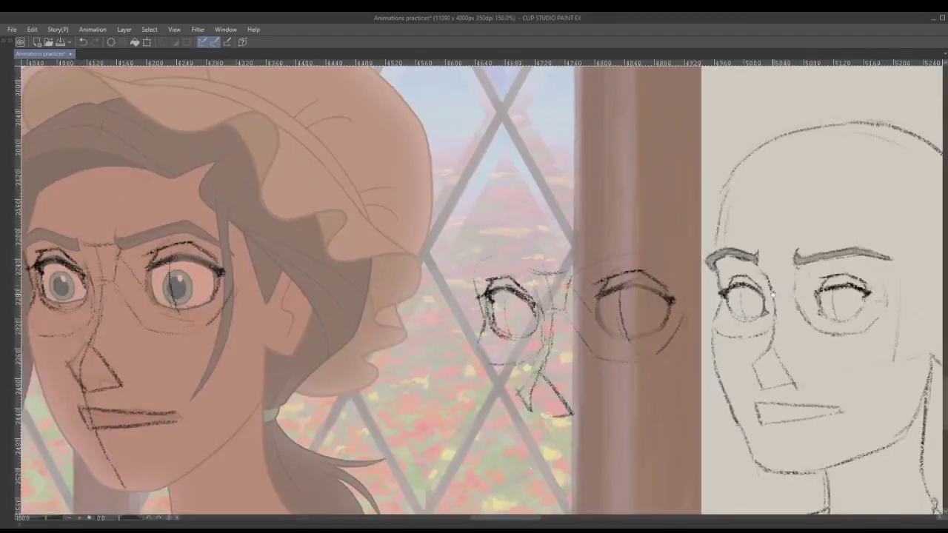
{"action": "scroll", "coordinate": [773, 293], "scroll_direction": "up", "scroll_amount": 3}
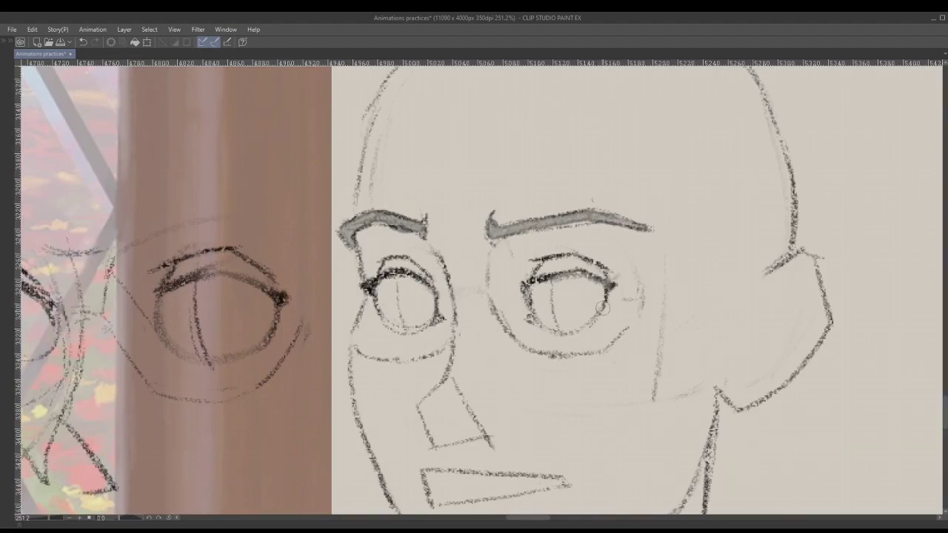
{"action": "mouse_move", "coordinate": [529, 295]}
{"action": "left_mouse_down"}
{"action": "mouse_move", "coordinate": [535, 321]}
{"action": "mouse_move", "coordinate": [531, 314]}
{"action": "left_mouse_up"}
{"action": "left_click_drag", "start_coordinate": [375, 295], "coordinate": [384, 316]}
{"action": "key", "text": "ctrl+z"}
Step: Select the copied eye construction beneath thumbnail 1 and scale it down to match that thumbnail's drawing
{"action": "scroll", "coordinate": [424, 326], "scroll_direction": "down", "scroll_amount": 5}
{"action": "mouse_move", "coordinate": [560, 346]}
{"action": "left_mouse_down"}
{"action": "mouse_move", "coordinate": [452, 303]}
{"action": "mouse_move", "coordinate": [433, 251]}
{"action": "mouse_move", "coordinate": [363, 184]}
{"action": "mouse_move", "coordinate": [423, 284]}
{"action": "left_mouse_up"}
{"action": "mouse_move", "coordinate": [404, 239]}
{"action": "left_mouse_down"}
{"action": "mouse_move", "coordinate": [845, 411]}
{"action": "mouse_move", "coordinate": [864, 395]}
{"action": "left_mouse_up"}
{"action": "left_click_drag", "start_coordinate": [886, 357], "coordinate": [570, 290]}
{"action": "key", "text": "ctrl+t"}
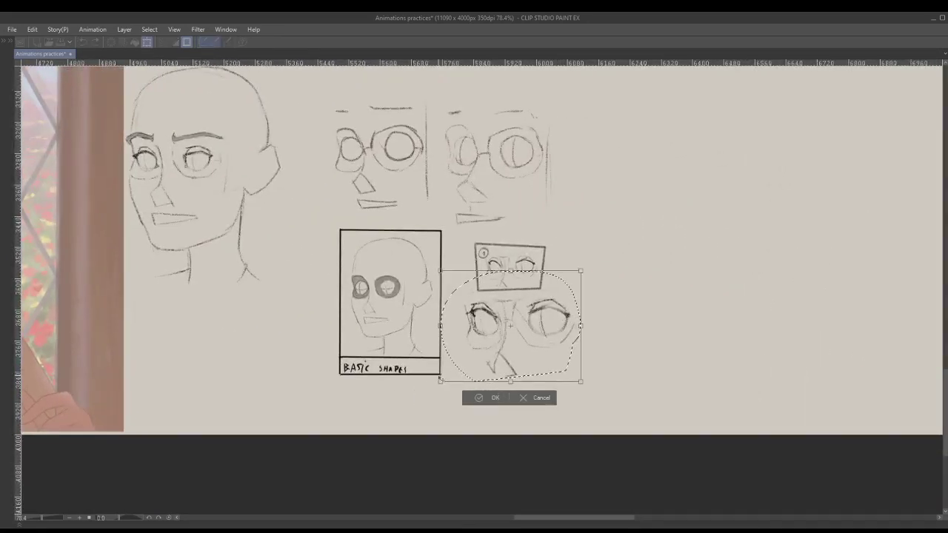
{"action": "mouse_move", "coordinate": [549, 308]}
{"action": "left_mouse_down"}
{"action": "mouse_move", "coordinate": [517, 320]}
{"action": "mouse_move", "coordinate": [510, 309]}
{"action": "mouse_move", "coordinate": [473, 341]}
{"action": "mouse_move", "coordinate": [483, 329]}
{"action": "left_mouse_up"}
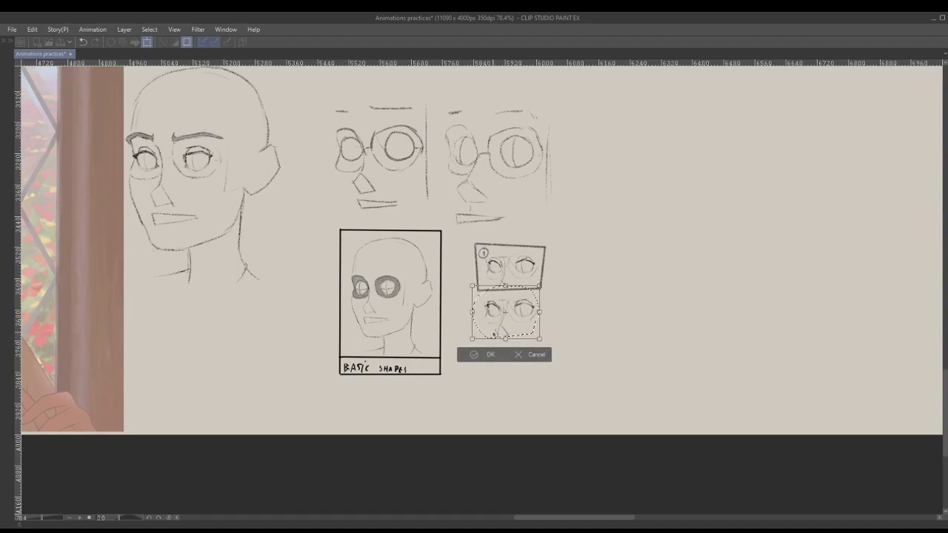
{"action": "key", "text": "Return"}
{"action": "scroll", "coordinate": [509, 340], "scroll_direction": "up", "scroll_amount": 5}
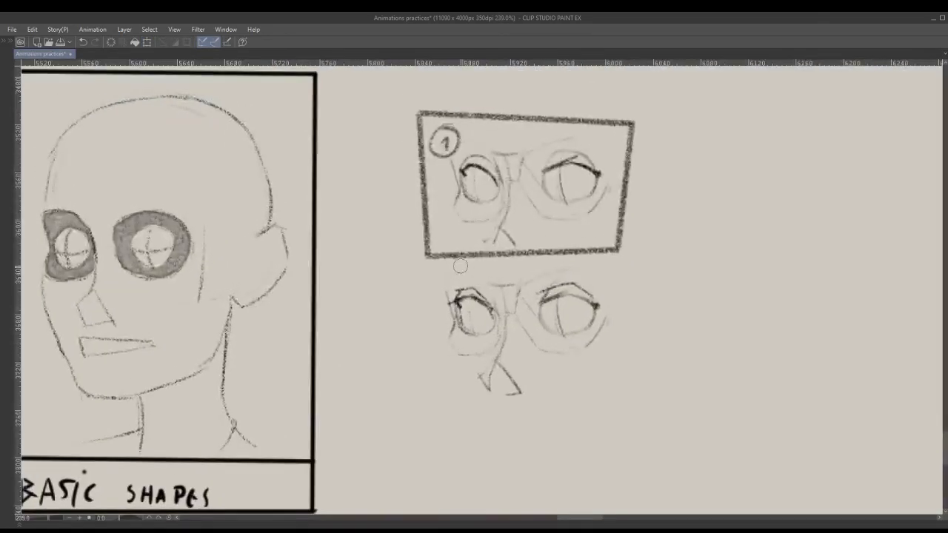
Step: Draw a four-sided frame around the scaled eye construction and label it with a circled 2
{"action": "key", "text": "ctrl+z"}
{"action": "mouse_move", "coordinate": [428, 302]}
{"action": "left_mouse_down"}
{"action": "mouse_move", "coordinate": [431, 313]}
{"action": "mouse_move", "coordinate": [425, 283]}
{"action": "mouse_move", "coordinate": [410, 286]}
{"action": "mouse_move", "coordinate": [645, 272]}
{"action": "mouse_move", "coordinate": [637, 268]}
{"action": "mouse_move", "coordinate": [620, 408]}
{"action": "left_mouse_up"}
{"action": "key", "text": "ctrl+z"}
{"action": "mouse_move", "coordinate": [621, 408]}
{"action": "left_mouse_down"}
{"action": "mouse_move", "coordinate": [391, 394]}
{"action": "mouse_move", "coordinate": [400, 398]}
{"action": "left_mouse_up"}
{"action": "left_click_drag", "start_coordinate": [400, 399], "coordinate": [391, 268]}
{"action": "scroll", "coordinate": [536, 331], "scroll_direction": "down", "scroll_amount": 5}
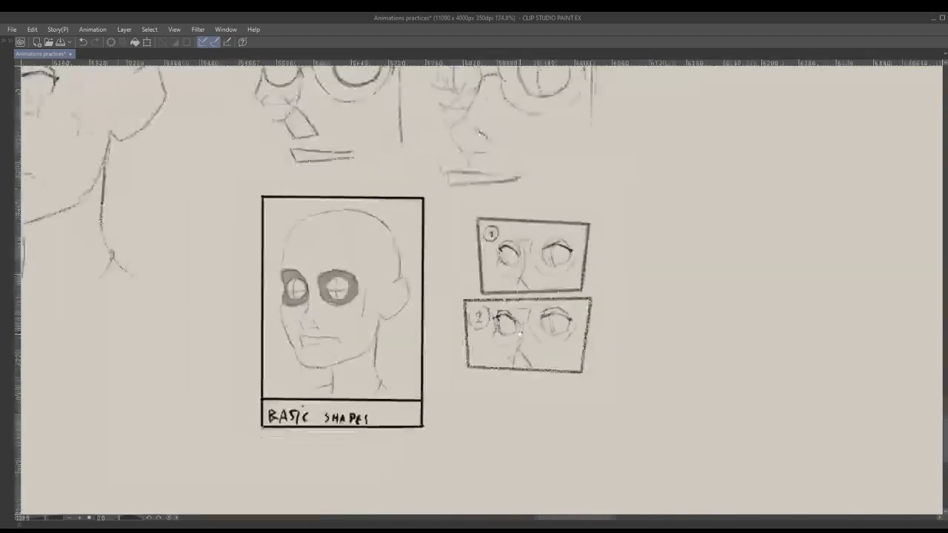
Step: Select thumbnail 1, enlarge it slightly and align it directly above thumbnail 2
{"action": "left_click_drag", "start_coordinate": [515, 325], "coordinate": [488, 340]}
{"action": "mouse_move", "coordinate": [459, 221]}
{"action": "left_mouse_down"}
{"action": "mouse_move", "coordinate": [429, 291]}
{"action": "mouse_move", "coordinate": [585, 263]}
{"action": "mouse_move", "coordinate": [474, 186]}
{"action": "left_mouse_up"}
{"action": "key", "text": "ctrl+t"}
{"action": "left_click_drag", "start_coordinate": [574, 210], "coordinate": [518, 253]}
{"action": "left_click_drag", "start_coordinate": [583, 172], "coordinate": [593, 165]}
{"action": "left_click_drag", "start_coordinate": [567, 214], "coordinate": [567, 216]}
{"action": "left_click_drag", "start_coordinate": [592, 167], "coordinate": [587, 171]}
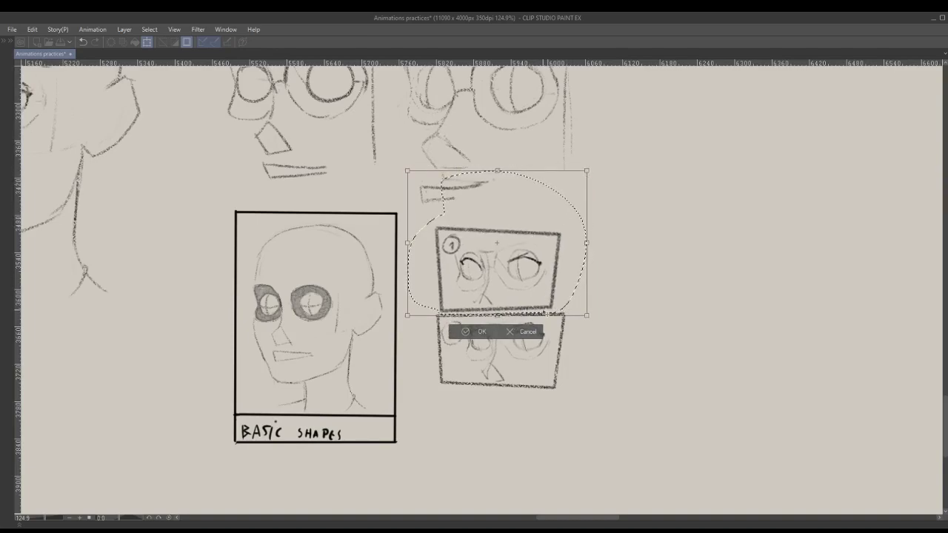
{"action": "key", "text": "Return"}
{"action": "key", "text": "ctrl+d"}
Step: Select both numbered thumbnails and move them against the edge of the Basic shapes panel
{"action": "left_click_drag", "start_coordinate": [628, 347], "coordinate": [611, 334]}
{"action": "key", "text": "p"}
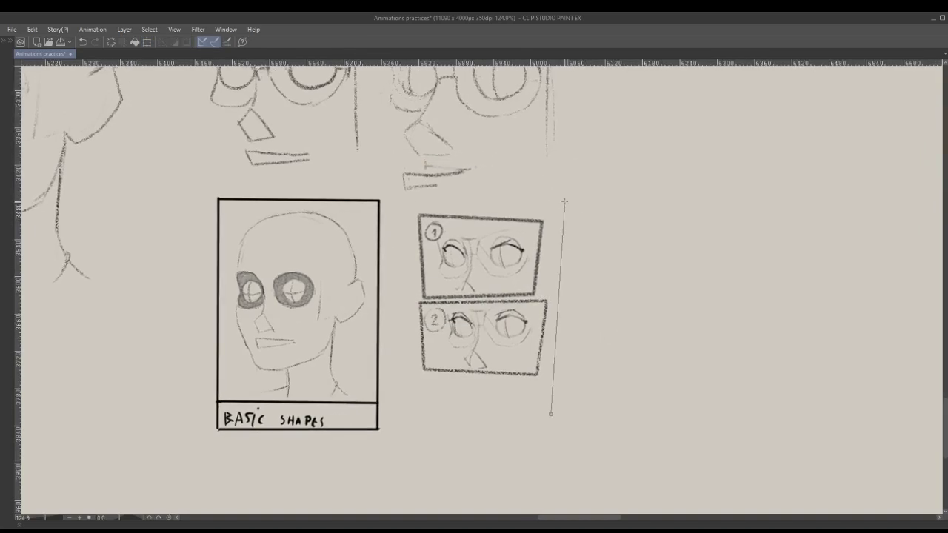
{"action": "mouse_move", "coordinate": [548, 400]}
{"action": "left_mouse_down"}
{"action": "mouse_move", "coordinate": [576, 201]}
{"action": "mouse_move", "coordinate": [453, 192]}
{"action": "mouse_move", "coordinate": [393, 274]}
{"action": "mouse_move", "coordinate": [545, 400]}
{"action": "left_mouse_up"}
{"action": "mouse_move", "coordinate": [478, 307]}
{"action": "left_mouse_down"}
{"action": "mouse_move", "coordinate": [532, 337]}
{"action": "mouse_move", "coordinate": [455, 348]}
{"action": "mouse_move", "coordinate": [444, 304]}
{"action": "mouse_move", "coordinate": [446, 373]}
{"action": "mouse_move", "coordinate": [443, 292]}
{"action": "left_mouse_up"}
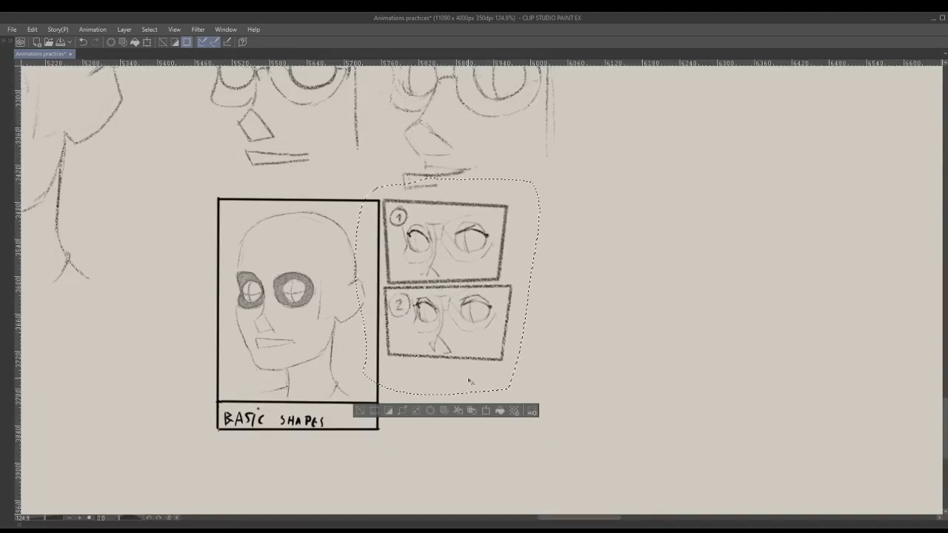
{"action": "key", "text": "ctrl+d"}
Step: Scale down the two loose facial feature sketches above the Basic shapes panel and save the document
{"action": "scroll", "coordinate": [630, 308], "scroll_direction": "down", "scroll_amount": 5}
{"action": "scroll", "coordinate": [585, 299], "scroll_direction": "up", "scroll_amount": 5}
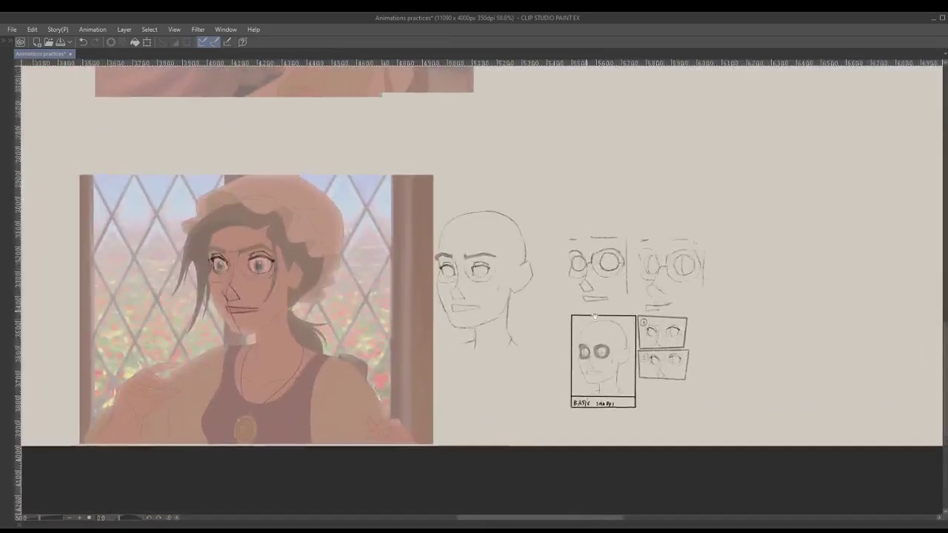
{"action": "left_click_drag", "start_coordinate": [688, 295], "coordinate": [677, 295]}
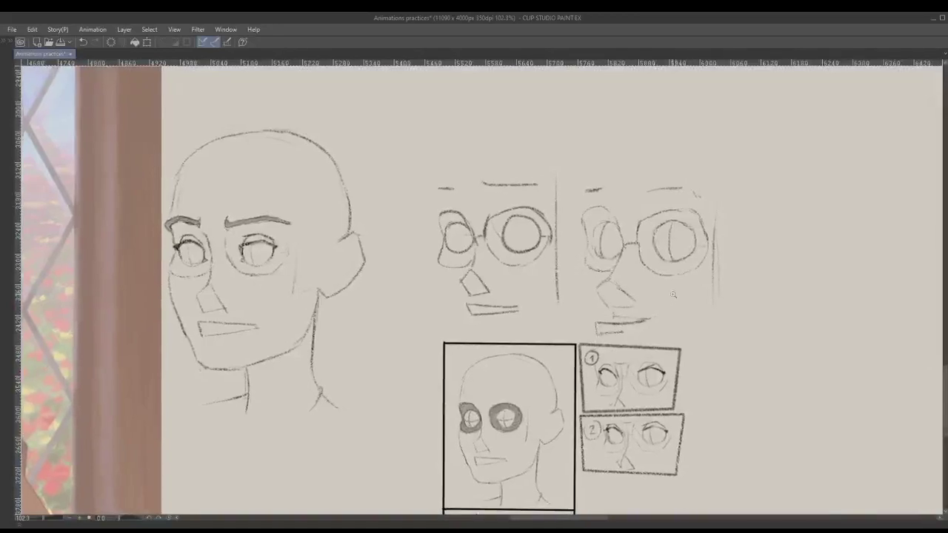
{"action": "mouse_move", "coordinate": [423, 174]}
{"action": "left_mouse_down"}
{"action": "mouse_move", "coordinate": [456, 329]}
{"action": "mouse_move", "coordinate": [709, 334]}
{"action": "mouse_move", "coordinate": [464, 156]}
{"action": "left_mouse_up"}
{"action": "key", "text": "ctrl+t"}
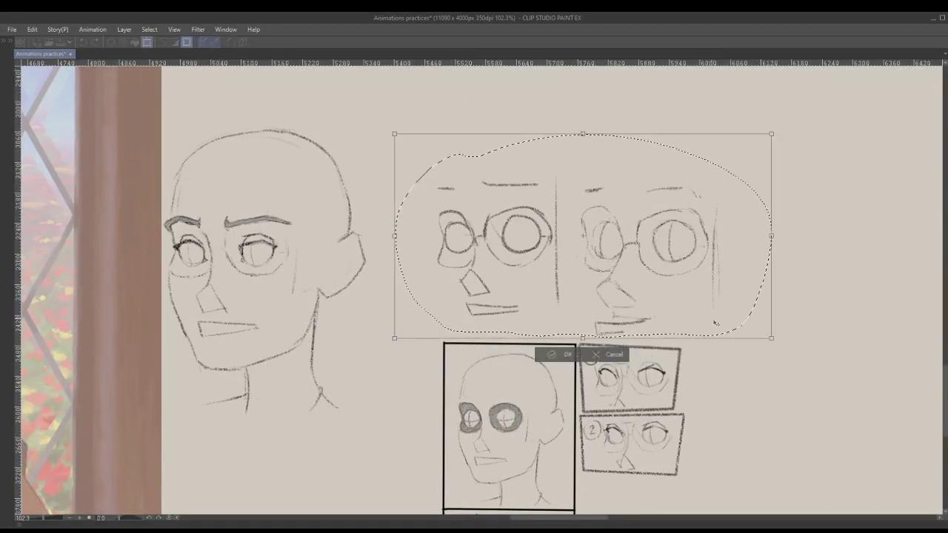
{"action": "mouse_move", "coordinate": [661, 254]}
{"action": "left_mouse_down"}
{"action": "mouse_move", "coordinate": [554, 211]}
{"action": "mouse_move", "coordinate": [565, 207]}
{"action": "left_mouse_up"}
{"action": "key", "text": "Return"}
{"action": "key", "text": "ctrl+d"}
{"action": "left_click_drag", "start_coordinate": [652, 298], "coordinate": [567, 302]}
{"action": "left_click_drag", "start_coordinate": [567, 302], "coordinate": [703, 302]}
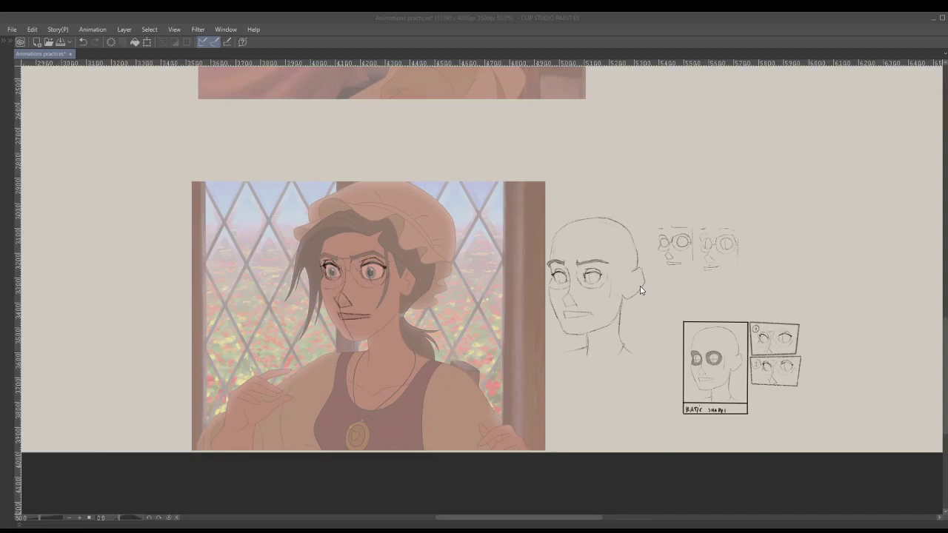
{"action": "left_click", "coordinate": [640, 286]}
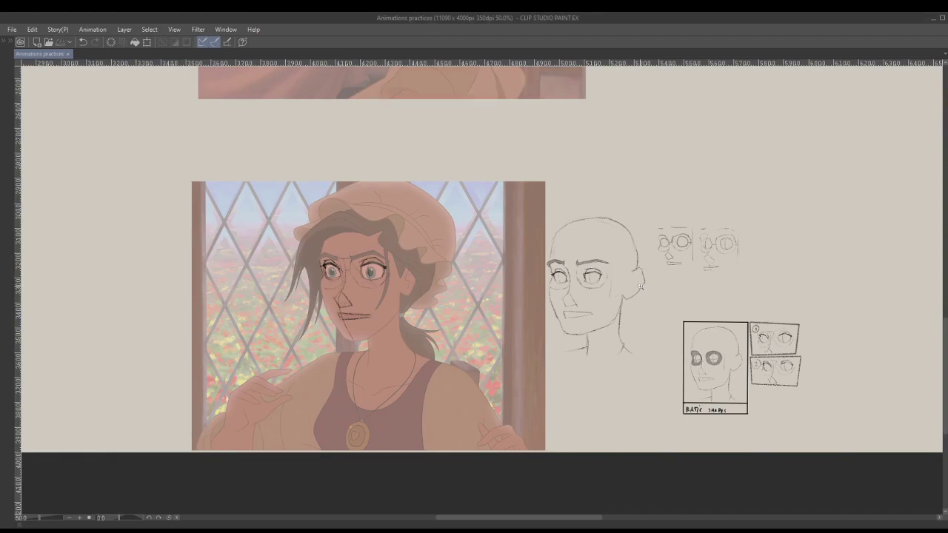
{"action": "scroll", "coordinate": [435, 274], "scroll_direction": "up", "scroll_amount": 4}
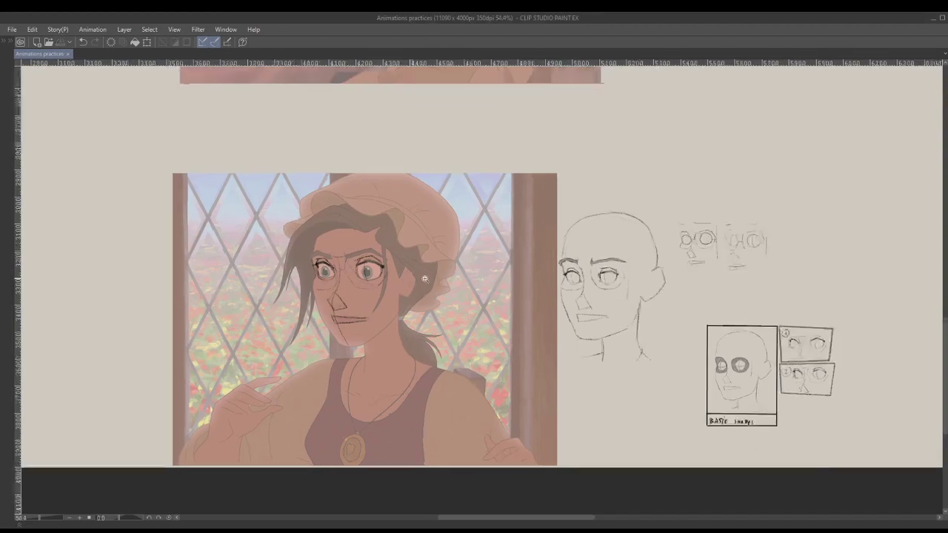
{"action": "scroll", "coordinate": [463, 280], "scroll_direction": "up", "scroll_amount": 3}
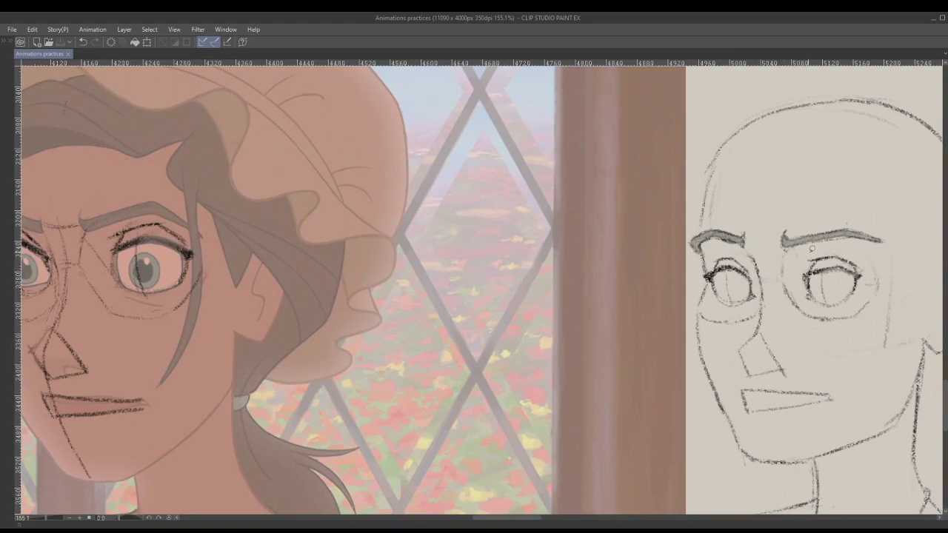
{"action": "mouse_move", "coordinate": [809, 250]}
{"action": "left_mouse_down"}
{"action": "mouse_move", "coordinate": [796, 289]}
{"action": "mouse_move", "coordinate": [821, 310]}
{"action": "mouse_move", "coordinate": [846, 309]}
{"action": "mouse_move", "coordinate": [868, 290]}
{"action": "mouse_move", "coordinate": [871, 269]}
{"action": "mouse_move", "coordinate": [856, 249]}
{"action": "mouse_move", "coordinate": [812, 242]}
{"action": "left_mouse_up"}
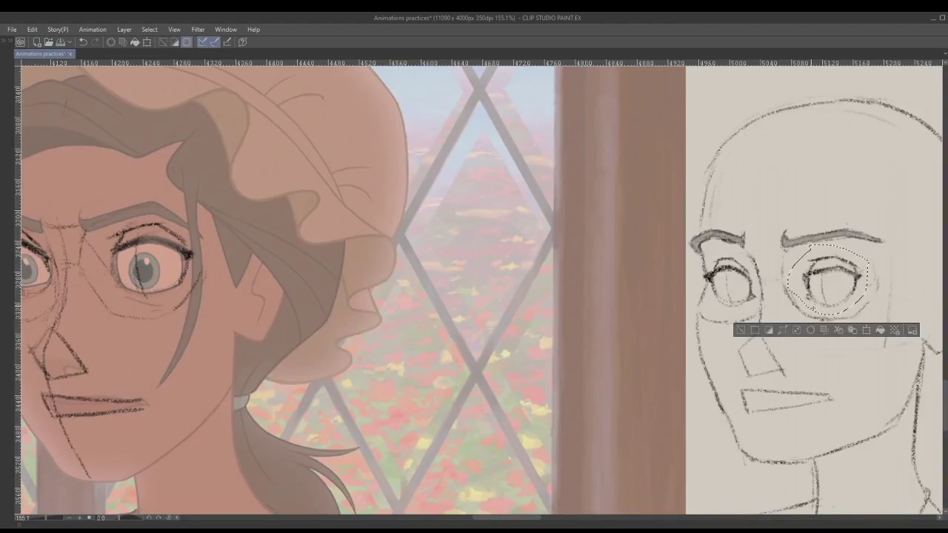
{"action": "mouse_move", "coordinate": [728, 277]}
{"action": "left_mouse_down"}
{"action": "mouse_move", "coordinate": [720, 256]}
{"action": "mouse_move", "coordinate": [737, 249]}
{"action": "mouse_move", "coordinate": [716, 251]}
{"action": "mouse_move", "coordinate": [717, 261]}
{"action": "left_mouse_up"}
{"action": "left_click", "coordinate": [720, 305]}
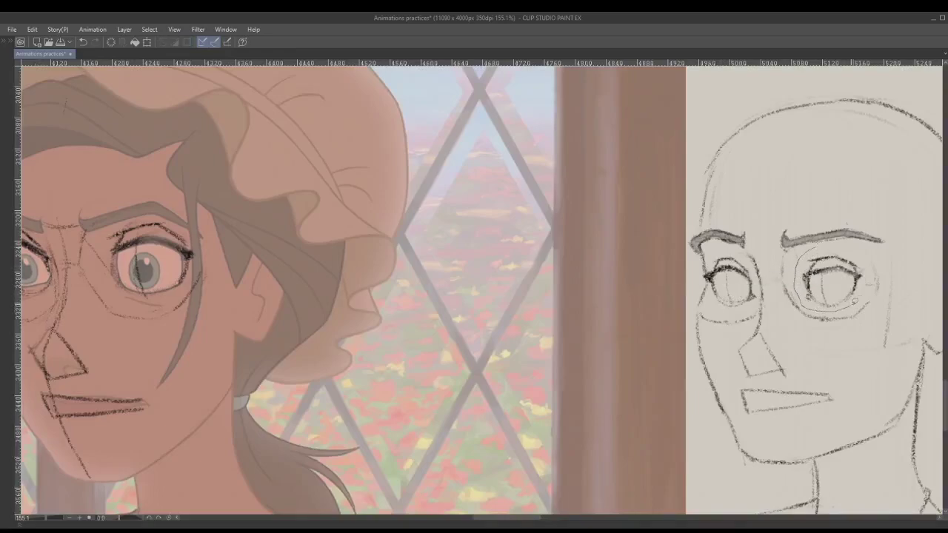
Step: Select both eyes of the large head inside their sockets and shift them slightly
{"action": "left_click_drag", "start_coordinate": [870, 257], "coordinate": [872, 260]}
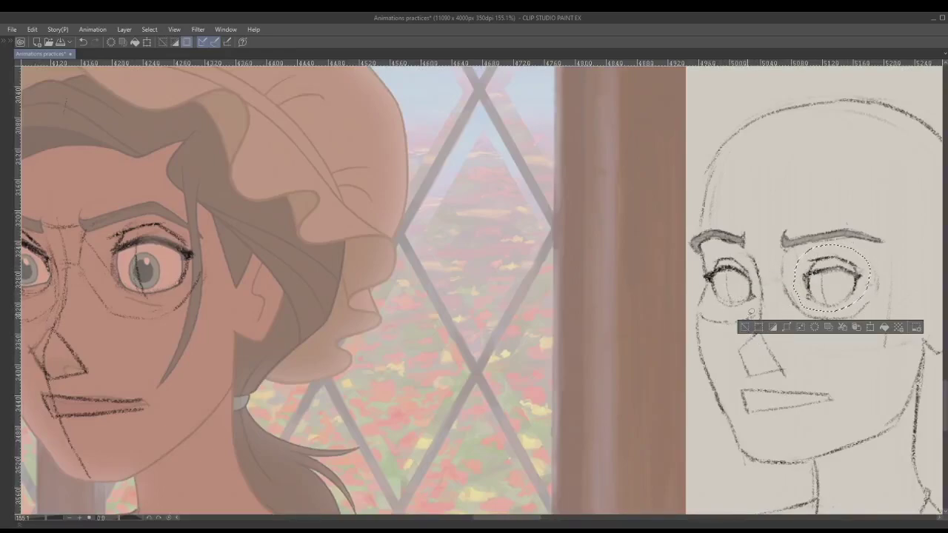
{"action": "mouse_move", "coordinate": [739, 261]}
{"action": "left_mouse_down"}
{"action": "mouse_move", "coordinate": [750, 247]}
{"action": "mouse_move", "coordinate": [750, 307]}
{"action": "mouse_move", "coordinate": [724, 307]}
{"action": "mouse_move", "coordinate": [707, 274]}
{"action": "left_mouse_up"}
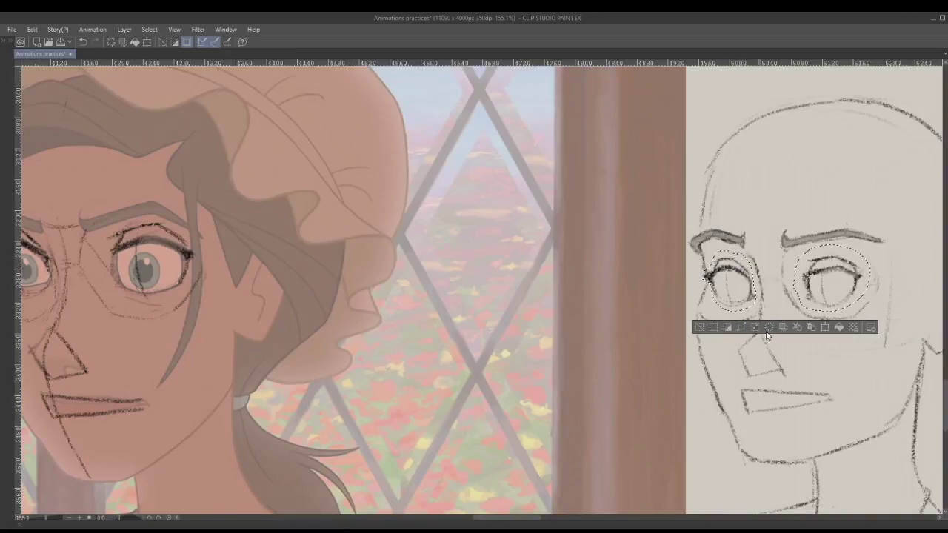
{"action": "key", "text": "ctrl+t"}
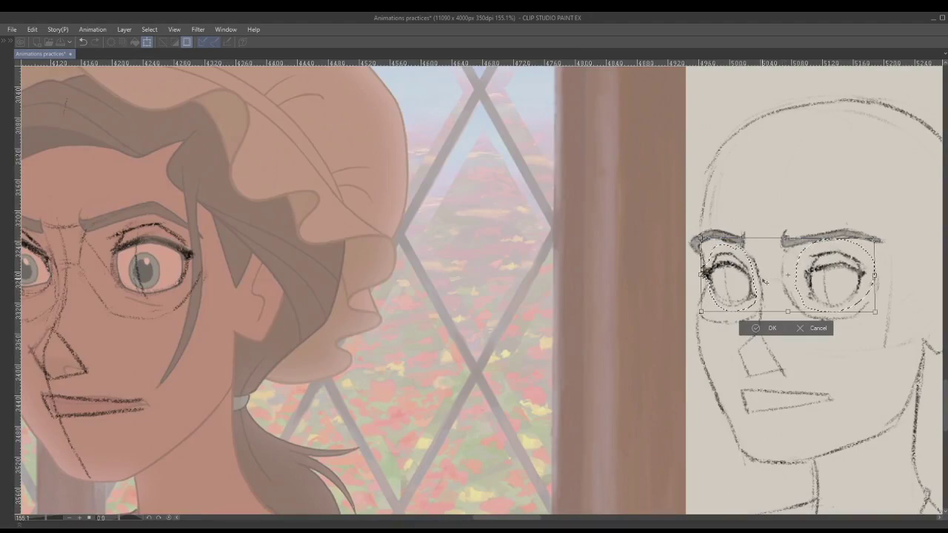
{"action": "key", "text": "Return"}
{"action": "key", "text": "ctrl+d"}
Step: Select the large head's near eye, nudge it slightly inside its socket, widen it a little and deselect
{"action": "left_click_drag", "start_coordinate": [803, 294], "coordinate": [771, 298]}
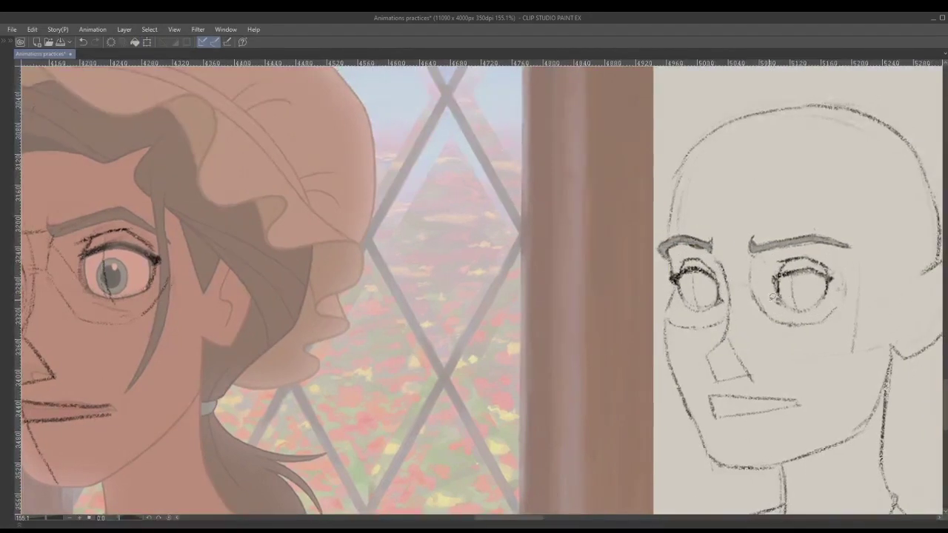
{"action": "key", "text": "Escape"}
{"action": "left_click_drag", "start_coordinate": [767, 261], "coordinate": [769, 260]}
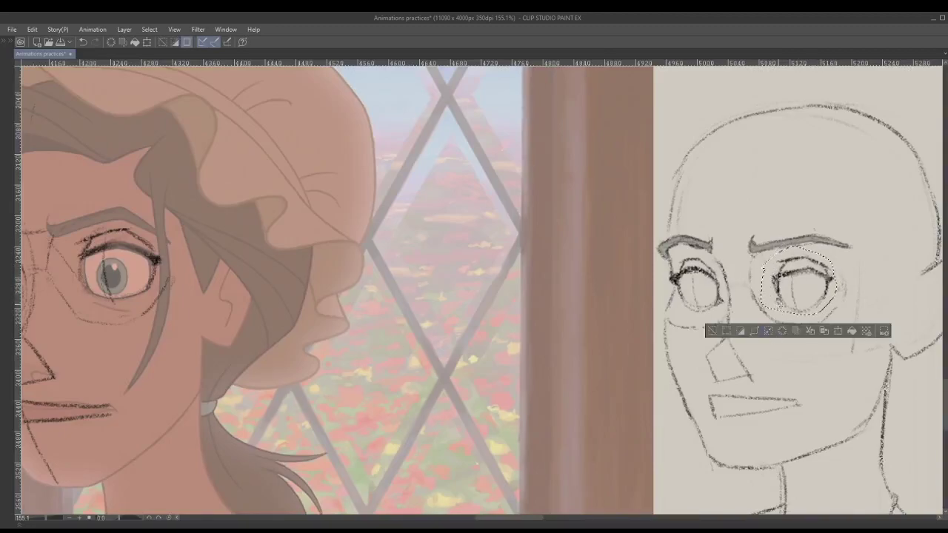
{"action": "key", "text": "ctrl+t"}
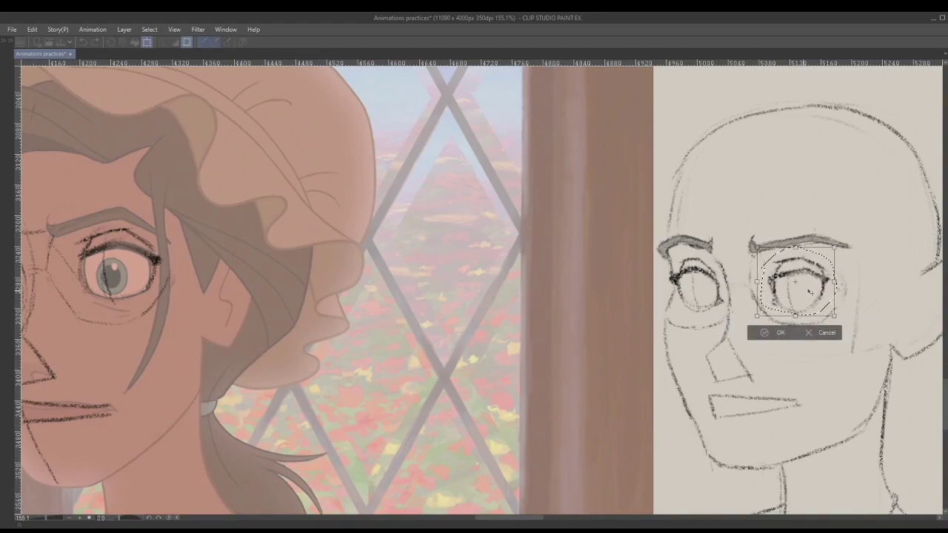
{"action": "left_click_drag", "start_coordinate": [810, 292], "coordinate": [805, 291]}
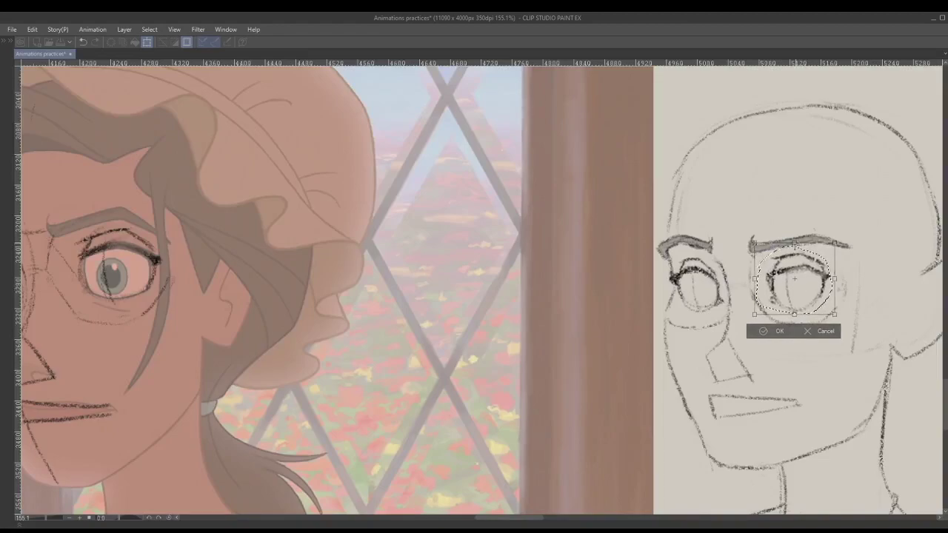
{"action": "key", "text": "ctrl+z"}
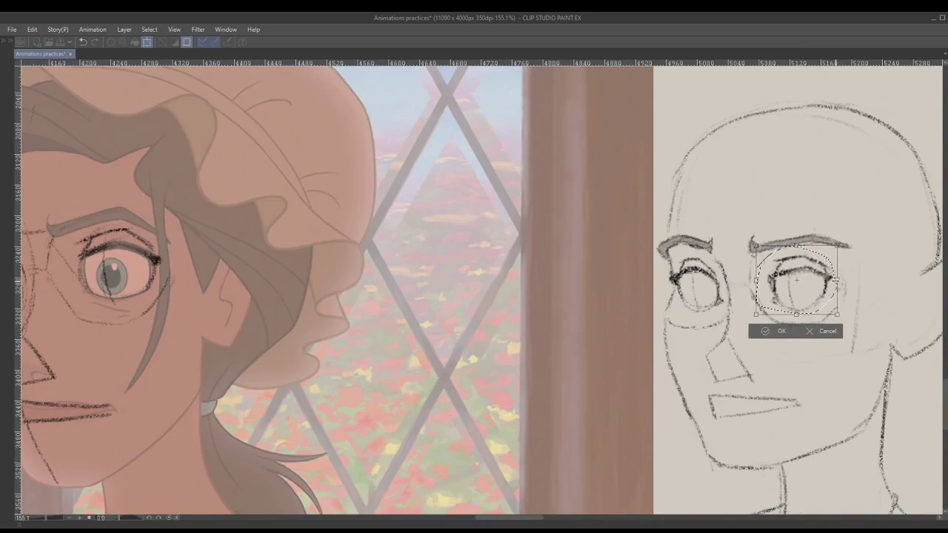
{"action": "key", "text": "Return"}
{"action": "key", "text": "ctrl+d"}
Step: Choose an orange drawing colour and mark the gap between the near eyebrow and upper eyelid on the large head
{"action": "left_click_drag", "start_coordinate": [809, 276], "coordinate": [751, 286]}
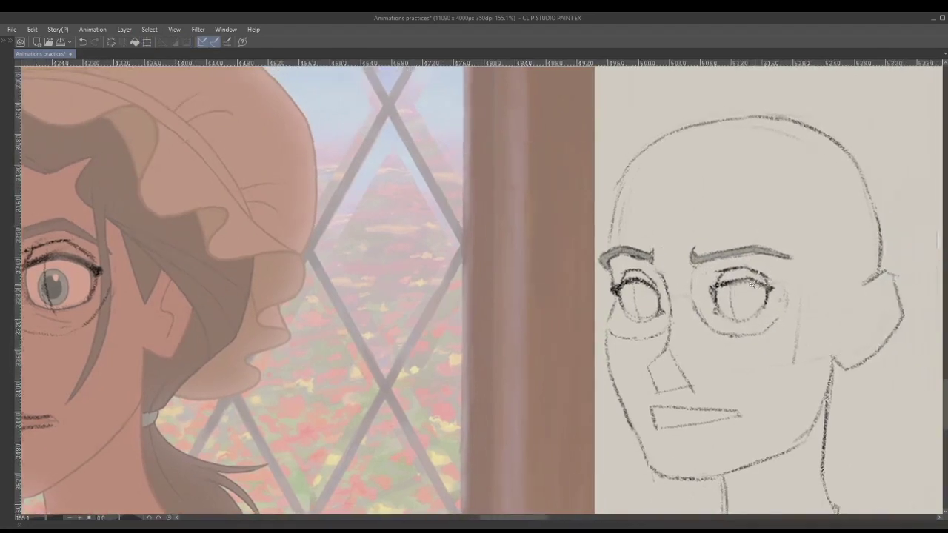
{"action": "scroll", "coordinate": [752, 285], "scroll_direction": "up", "scroll_amount": 4}
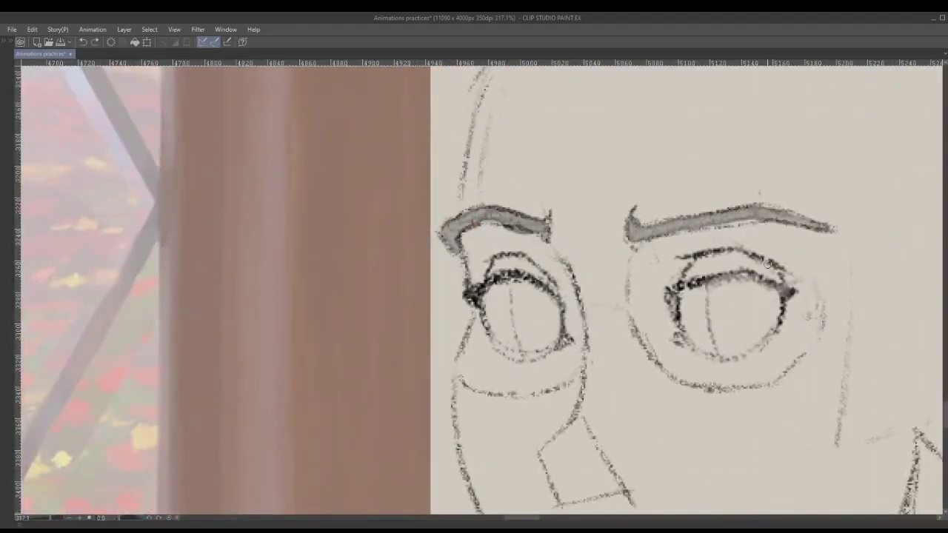
{"action": "key", "text": "Tab"}
{"action": "left_click_drag", "start_coordinate": [57, 271], "coordinate": [47, 266]}
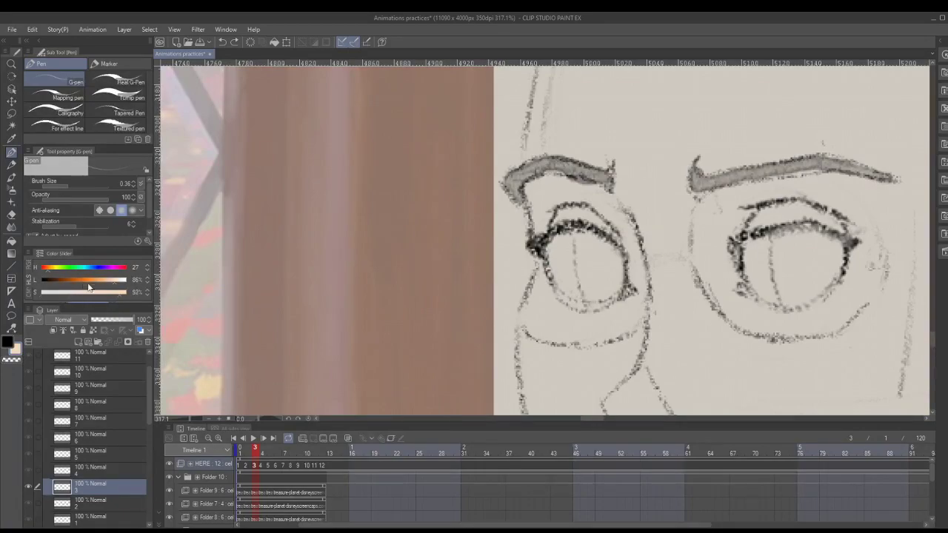
{"action": "key", "text": "Tab"}
{"action": "scroll", "coordinate": [722, 262], "scroll_direction": "down", "scroll_amount": 2}
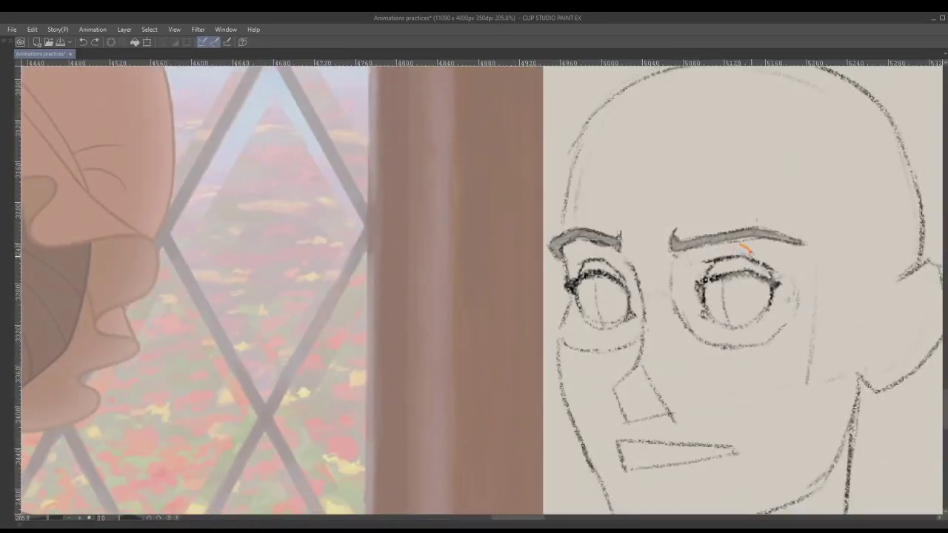
{"action": "left_click_drag", "start_coordinate": [775, 242], "coordinate": [781, 258]}
Step: Use orange marks to compare the near brow-to-eyelid gap between the reference still and the large head
{"action": "scroll", "coordinate": [752, 265], "scroll_direction": "down", "scroll_amount": 3}
{"action": "left_click_drag", "start_coordinate": [454, 246], "coordinate": [659, 276]}
{"action": "scroll", "coordinate": [658, 275], "scroll_direction": "up", "scroll_amount": 4}
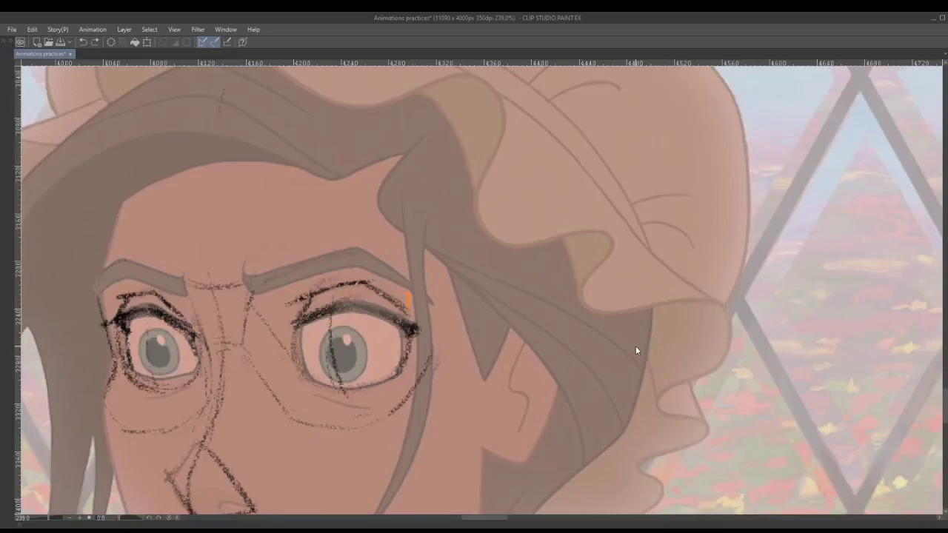
{"action": "scroll", "coordinate": [757, 321], "scroll_direction": "down", "scroll_amount": 4}
{"action": "left_click_drag", "start_coordinate": [918, 327], "coordinate": [542, 293]}
{"action": "scroll", "coordinate": [638, 300], "scroll_direction": "up", "scroll_amount": 4}
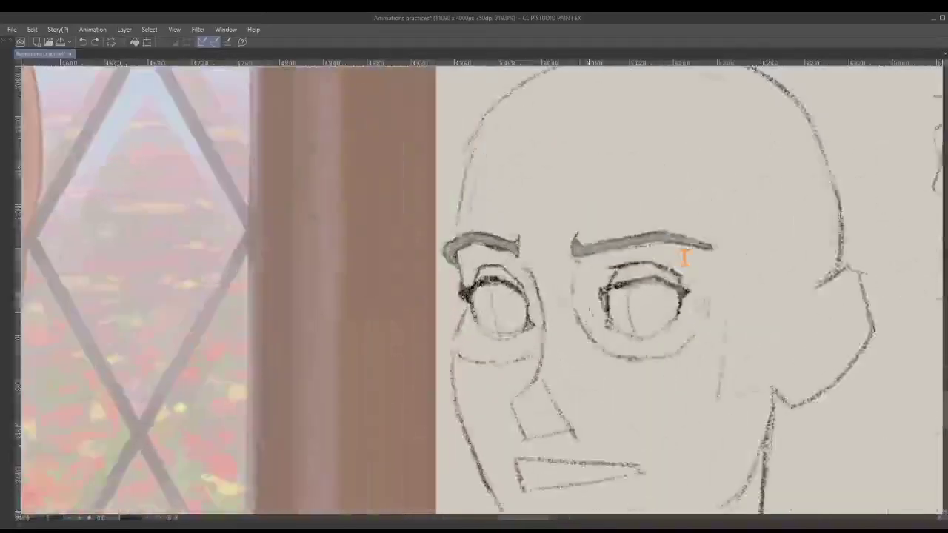
{"action": "scroll", "coordinate": [590, 298], "scroll_direction": "down", "scroll_amount": 4}
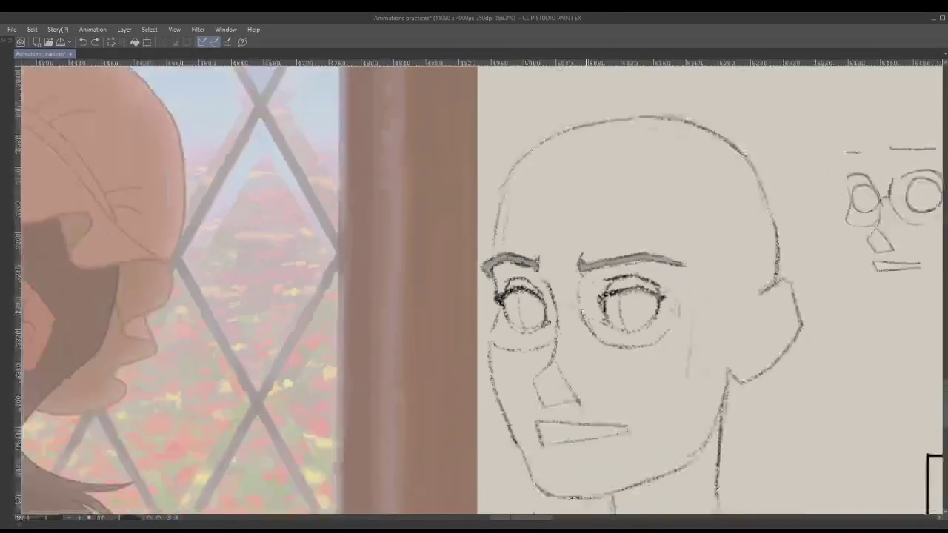
{"action": "left_click_drag", "start_coordinate": [592, 302], "coordinate": [670, 256]}
{"action": "scroll", "coordinate": [645, 267], "scroll_direction": "down", "scroll_amount": 5}
{"action": "scroll", "coordinate": [644, 274], "scroll_direction": "up", "scroll_amount": 4}
{"action": "left_click_drag", "start_coordinate": [645, 309], "coordinate": [630, 315]}
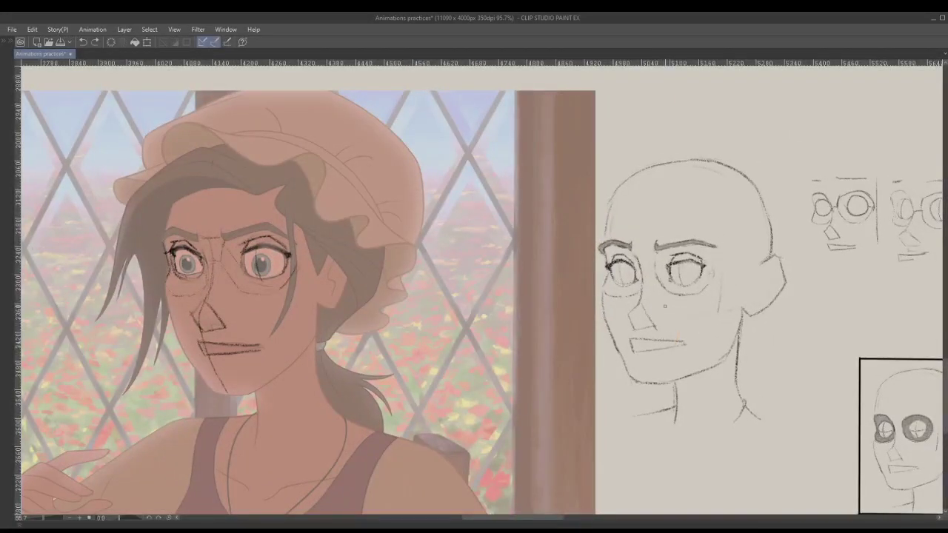
{"action": "scroll", "coordinate": [677, 314], "scroll_direction": "up", "scroll_amount": 1}
{"action": "mouse_move", "coordinate": [674, 316]}
{"action": "left_mouse_down"}
{"action": "mouse_move", "coordinate": [691, 328]}
{"action": "mouse_move", "coordinate": [671, 349]}
{"action": "mouse_move", "coordinate": [715, 337]}
{"action": "mouse_move", "coordinate": [694, 316]}
{"action": "left_mouse_up"}
{"action": "key", "text": "ctrl+z"}
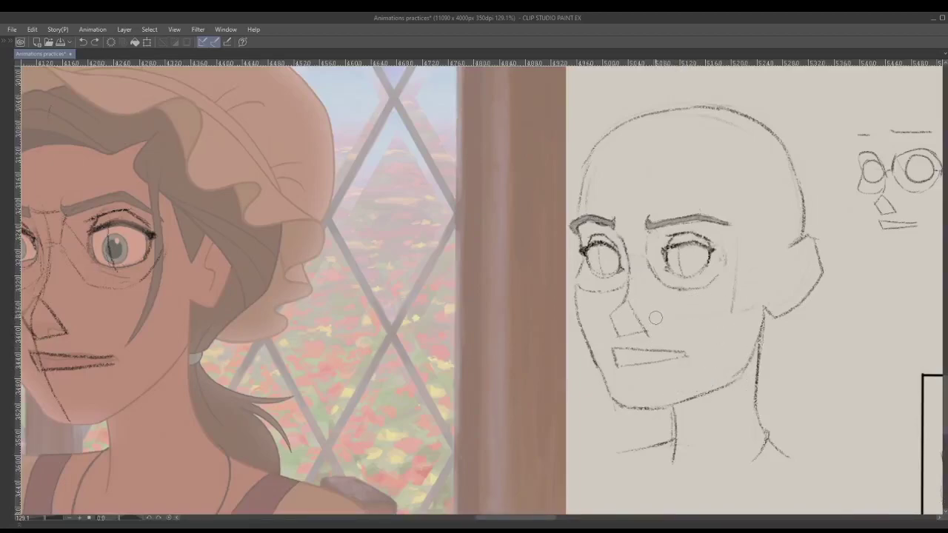
{"action": "scroll", "coordinate": [665, 319], "scroll_direction": "up", "scroll_amount": 1}
{"action": "scroll", "coordinate": [667, 317], "scroll_direction": "down", "scroll_amount": 1}
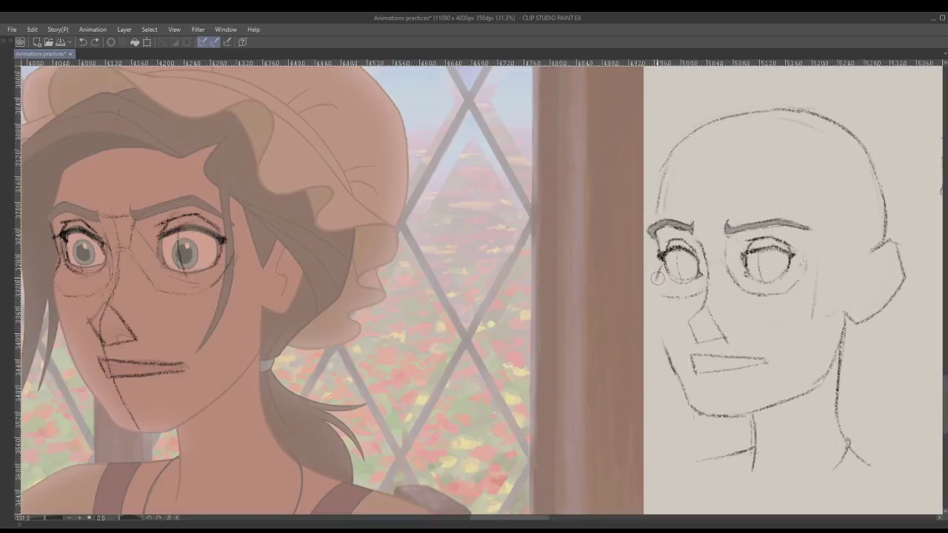
Step: Redraw the large head's far cheek contour from below the eye down to the jaw
{"action": "key", "text": "ctrl+z"}
{"action": "left_click_drag", "start_coordinate": [656, 289], "coordinate": [660, 298]}
{"action": "left_click_drag", "start_coordinate": [661, 322], "coordinate": [687, 403]}
{"action": "key", "text": "ctrl+z"}
{"action": "left_click_drag", "start_coordinate": [658, 296], "coordinate": [689, 406]}
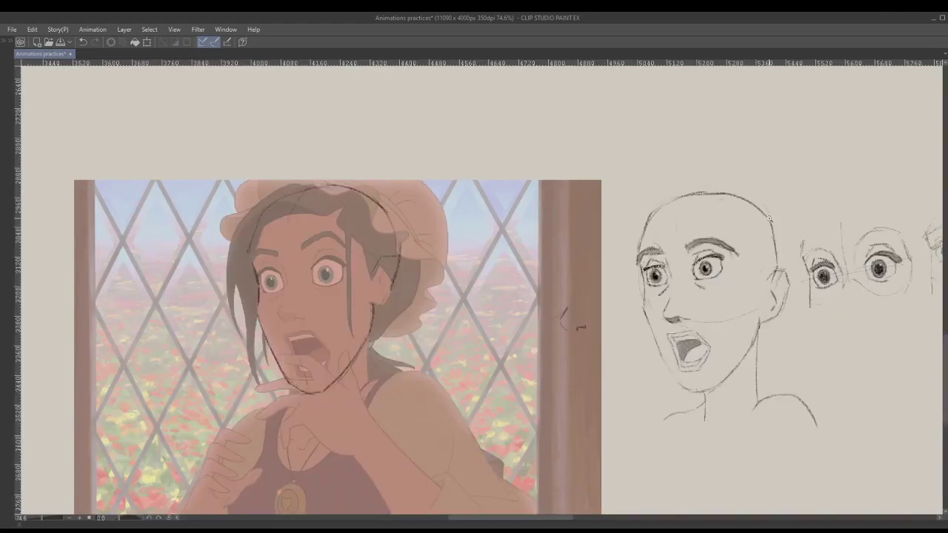
Step: Flip through the other frames to compare the open-mouthed and closed-eyed heads with the frowning head
{"action": "mouse_move", "coordinate": [756, 472]}
{"action": "left_mouse_down"}
{"action": "mouse_move", "coordinate": [768, 333]}
{"action": "mouse_move", "coordinate": [715, 202]}
{"action": "mouse_move", "coordinate": [587, 383]}
{"action": "mouse_move", "coordinate": [706, 459]}
{"action": "mouse_move", "coordinate": [754, 468]}
{"action": "left_mouse_up"}
{"action": "left_click_drag", "start_coordinate": [703, 331], "coordinate": [717, 319]}
{"action": "key", "text": "ctrl+d"}
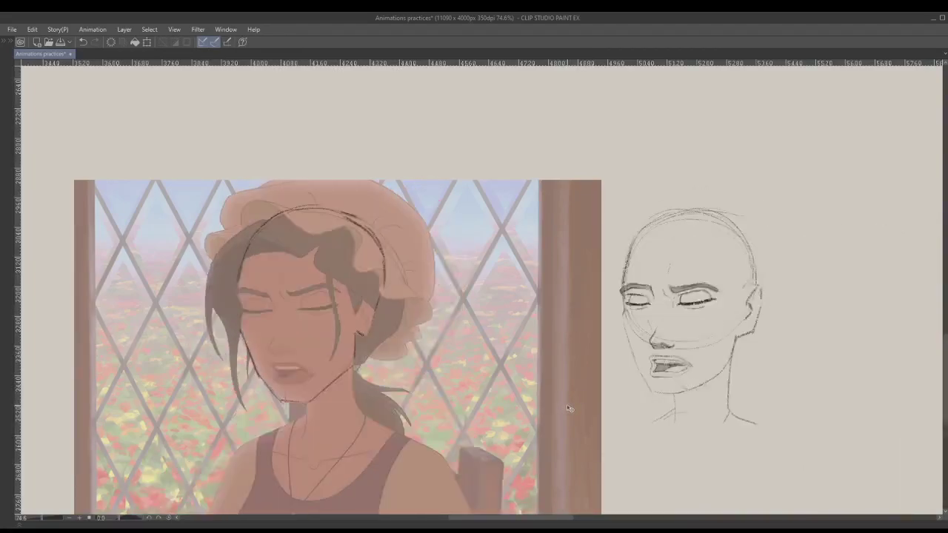
{"action": "left_click_drag", "start_coordinate": [772, 348], "coordinate": [588, 356]}
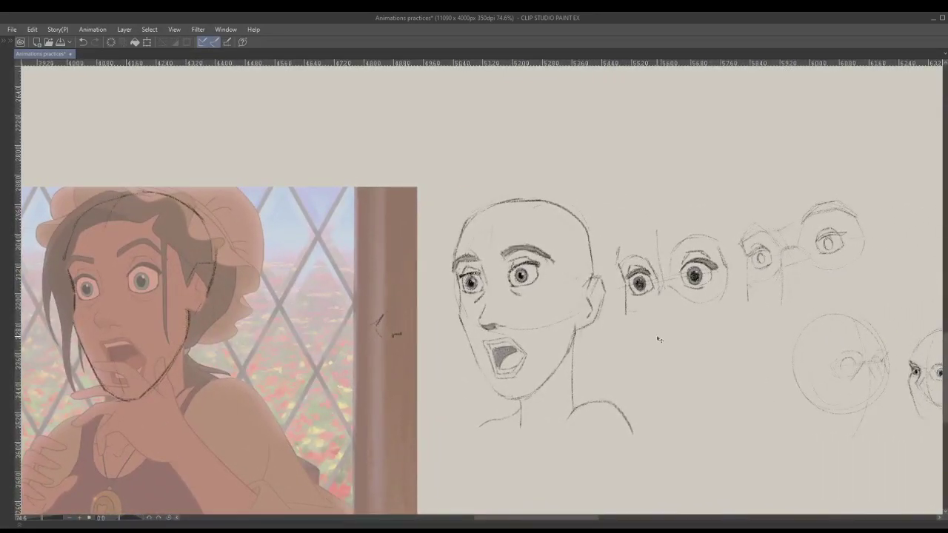
{"action": "mouse_move", "coordinate": [658, 337]}
{"action": "left_mouse_down"}
{"action": "mouse_move", "coordinate": [574, 321]}
{"action": "mouse_move", "coordinate": [477, 272]}
{"action": "mouse_move", "coordinate": [349, 275]}
{"action": "mouse_move", "coordinate": [722, 366]}
{"action": "mouse_move", "coordinate": [715, 339]}
{"action": "left_mouse_up"}
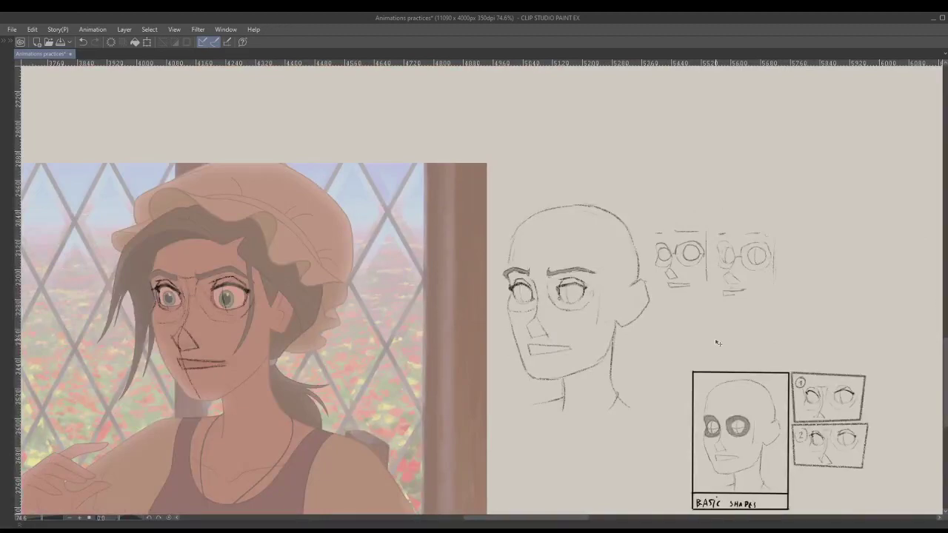
{"action": "scroll", "coordinate": [546, 306], "scroll_direction": "up", "scroll_amount": 2}
{"action": "mouse_move", "coordinate": [546, 306]}
{"action": "left_mouse_down"}
{"action": "mouse_move", "coordinate": [641, 284]}
{"action": "mouse_move", "coordinate": [567, 377]}
{"action": "left_mouse_up"}
{"action": "key", "text": "ctrl+z"}
{"action": "left_click_drag", "start_coordinate": [547, 338], "coordinate": [565, 339]}
{"action": "key", "text": "Right"}
{"action": "key", "text": "Right"}
{"action": "key", "text": "Left"}
{"action": "key", "text": "Left"}
{"action": "key", "text": "Left"}
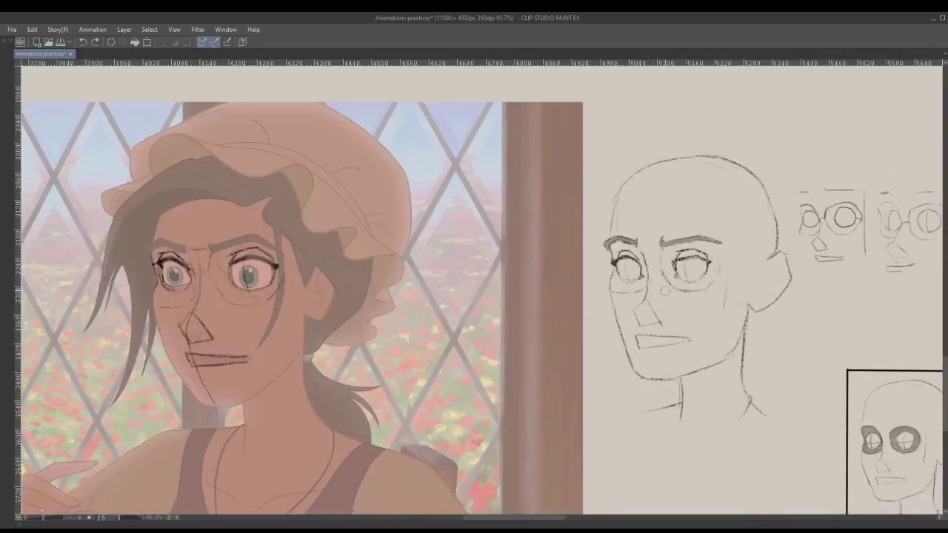
Step: Round the large head's ear outline and draw the inner ear contour
{"action": "scroll", "coordinate": [691, 287], "scroll_direction": "up", "scroll_amount": 1}
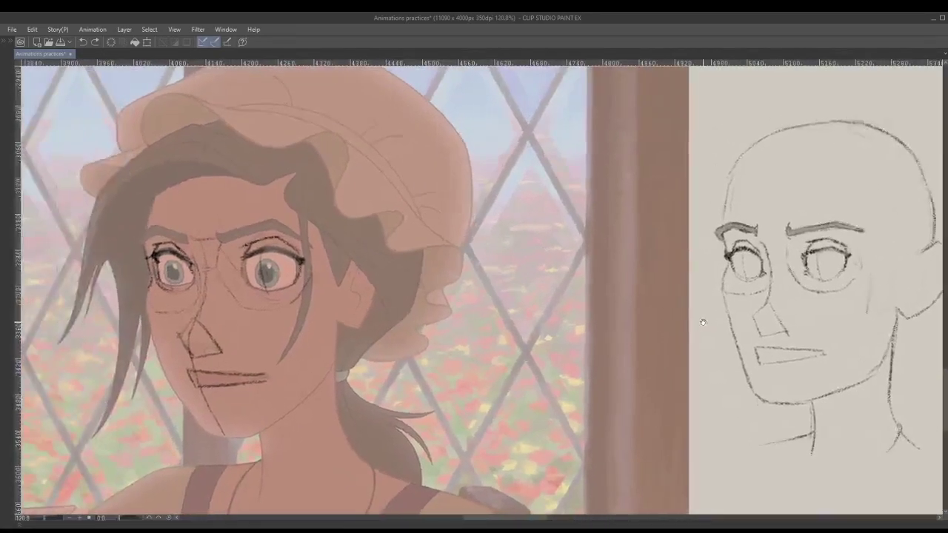
{"action": "left_click_drag", "start_coordinate": [673, 297], "coordinate": [619, 296]}
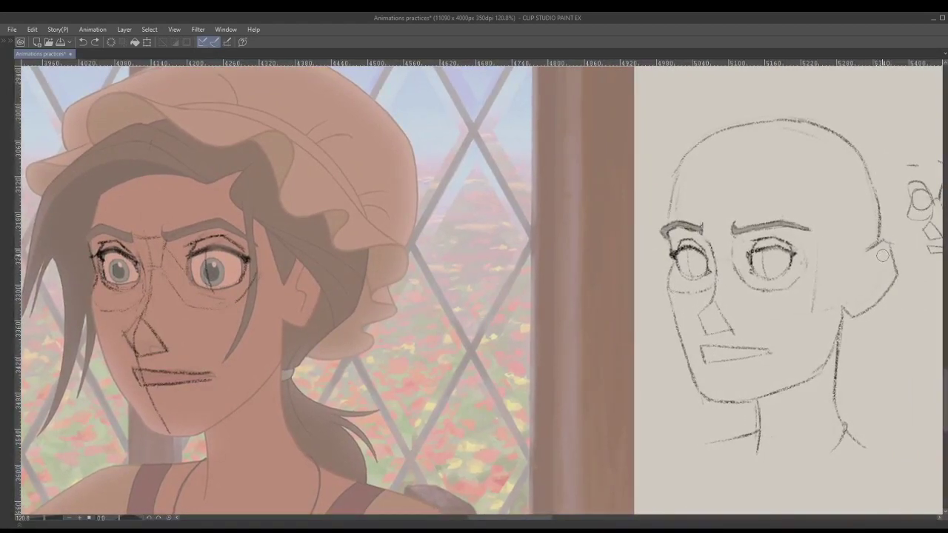
{"action": "left_click_drag", "start_coordinate": [886, 249], "coordinate": [870, 261]}
{"action": "mouse_move", "coordinate": [864, 297]}
{"action": "left_mouse_down"}
{"action": "mouse_move", "coordinate": [875, 259]}
{"action": "mouse_move", "coordinate": [867, 281]}
{"action": "left_mouse_up"}
{"action": "key", "text": "ctrl+z"}
Step: Draw darker lower eyelid lines on both eyes of the large head
{"action": "left_click_drag", "start_coordinate": [779, 282], "coordinate": [794, 280]}
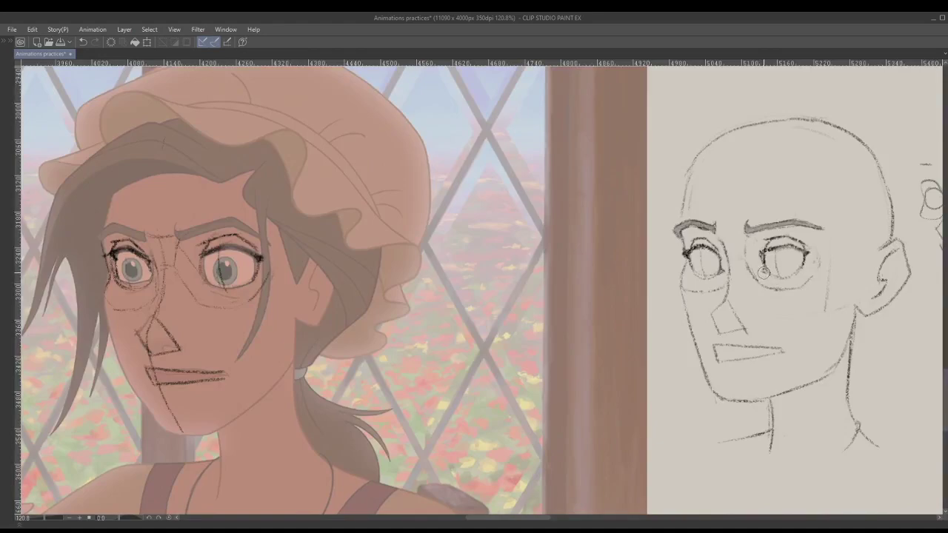
{"action": "mouse_move", "coordinate": [394, 268]}
{"action": "left_mouse_down"}
{"action": "mouse_move", "coordinate": [470, 269]}
{"action": "mouse_move", "coordinate": [429, 274]}
{"action": "mouse_move", "coordinate": [510, 303]}
{"action": "left_mouse_up"}
{"action": "key", "text": "ctrl+z"}
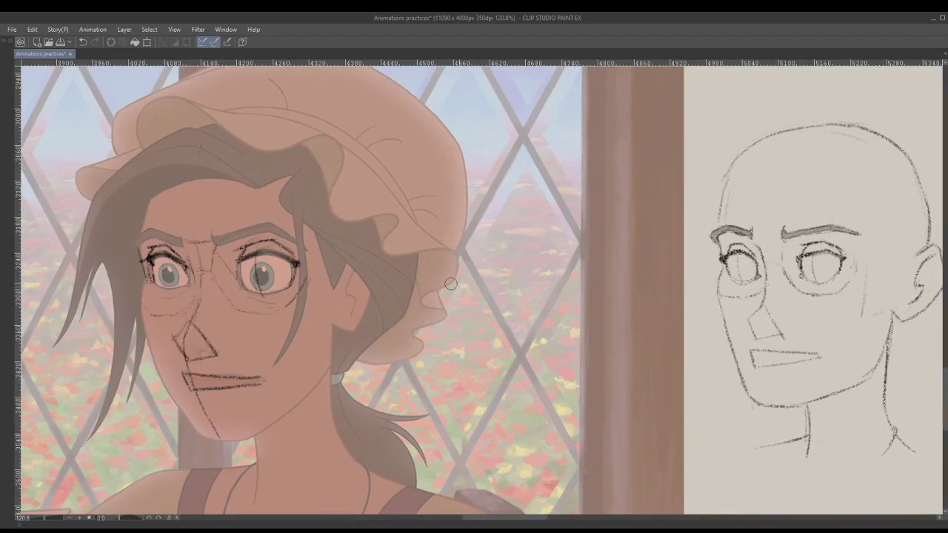
{"action": "scroll", "coordinate": [842, 273], "scroll_direction": "up", "scroll_amount": 3}
{"action": "left_click_drag", "start_coordinate": [654, 273], "coordinate": [689, 288]}
{"action": "key", "text": "ctrl+z"}
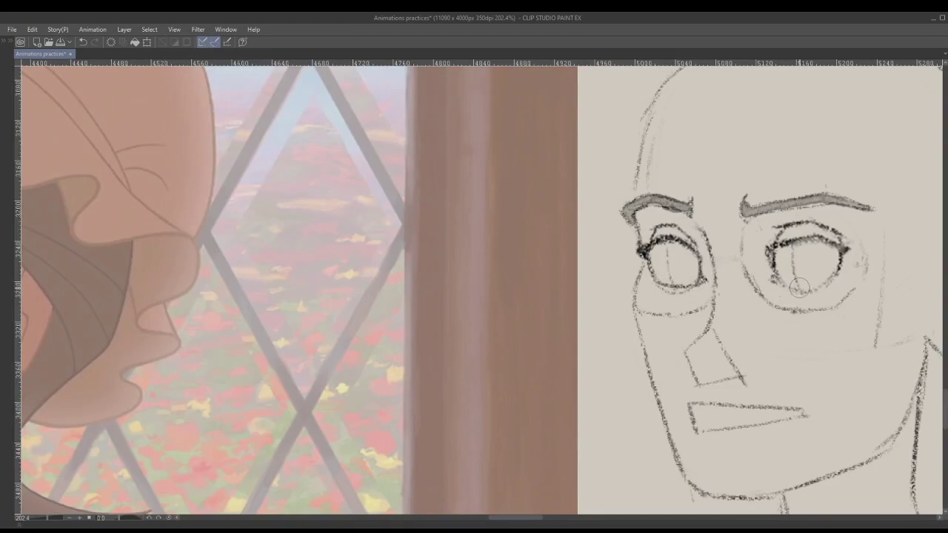
{"action": "left_click_drag", "start_coordinate": [784, 283], "coordinate": [837, 281]}
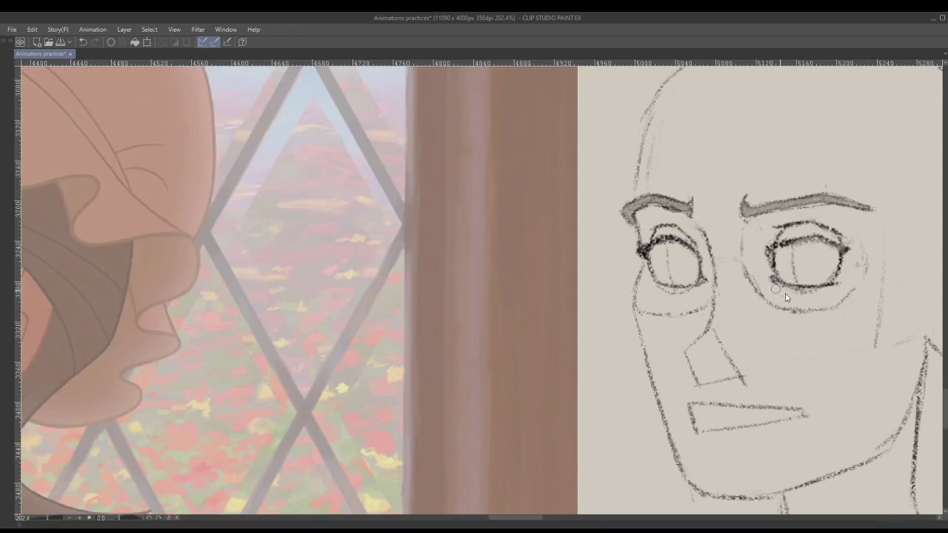
Step: Rotate the canvas to redraw the upper eyelid crease of the large head's far eye, and return it upright
{"action": "key", "text": "e"}
{"action": "mouse_move", "coordinate": [699, 268]}
{"action": "left_mouse_down"}
{"action": "mouse_move", "coordinate": [702, 280]}
{"action": "mouse_move", "coordinate": [694, 252]}
{"action": "mouse_move", "coordinate": [698, 277]}
{"action": "left_mouse_up"}
{"action": "key", "text": "ctrl+z"}
{"action": "key", "text": "ctrl+z"}
{"action": "mouse_move", "coordinate": [678, 228]}
{"action": "left_mouse_down"}
{"action": "mouse_move", "coordinate": [701, 249]}
{"action": "mouse_move", "coordinate": [690, 213]}
{"action": "mouse_move", "coordinate": [604, 107]}
{"action": "mouse_move", "coordinate": [595, 148]}
{"action": "left_mouse_up"}
{"action": "key", "text": "ctrl+z"}
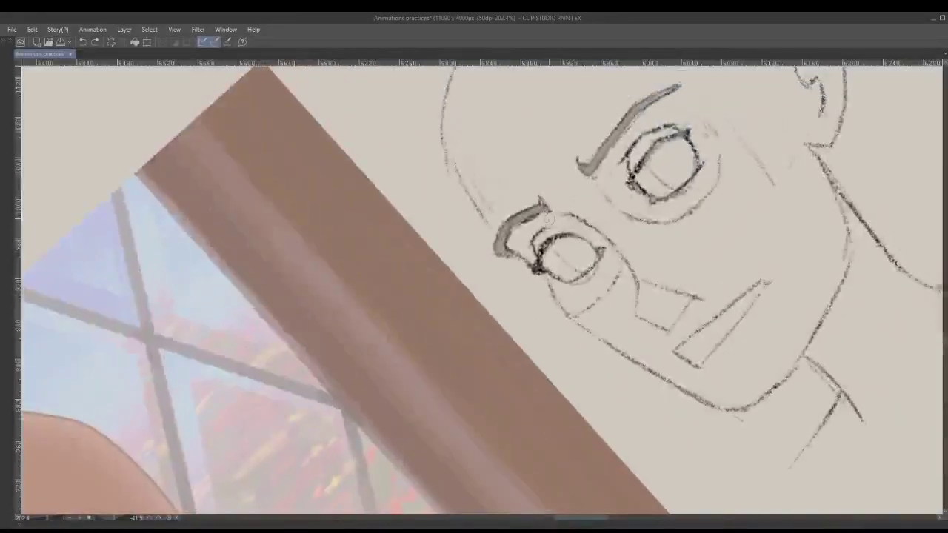
{"action": "left_click_drag", "start_coordinate": [544, 230], "coordinate": [569, 231]}
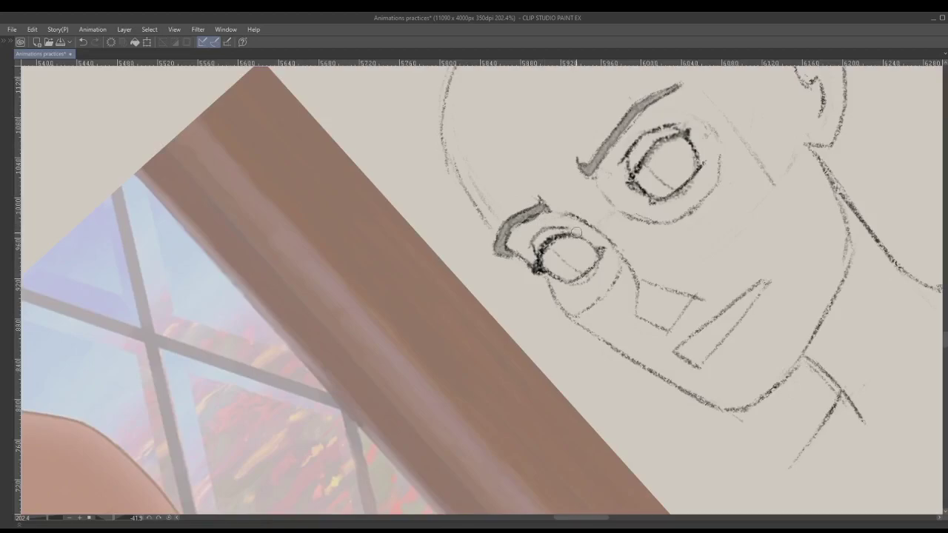
{"action": "left_click_drag", "start_coordinate": [605, 218], "coordinate": [672, 311]}
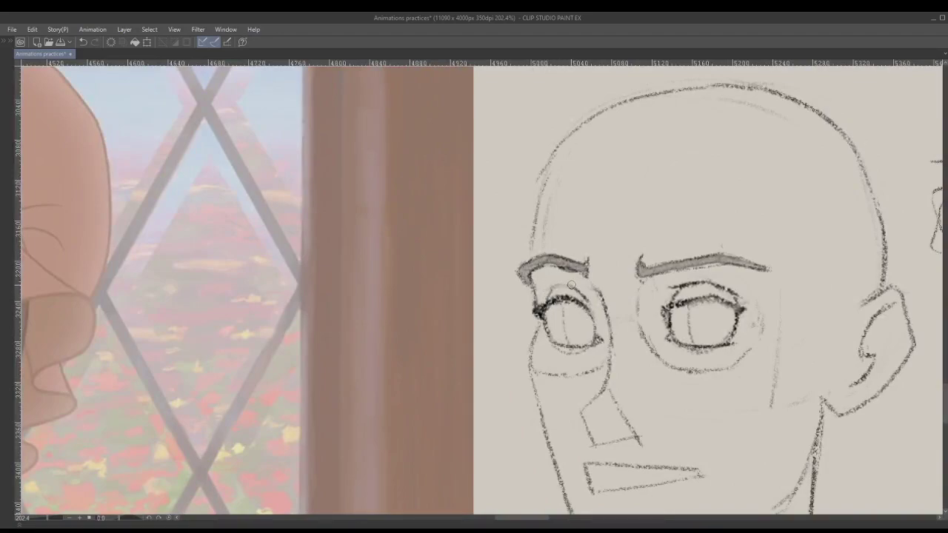
{"action": "key", "text": "ctrl+z"}
Step: Trace the bald skull outline over the woman in the reference still, from the far brow across the crown to the back
{"action": "left_click_drag", "start_coordinate": [626, 296], "coordinate": [500, 293]}
{"action": "left_click_drag", "start_coordinate": [582, 284], "coordinate": [666, 283]}
{"action": "left_click_drag", "start_coordinate": [666, 283], "coordinate": [543, 308]}
{"action": "left_click_drag", "start_coordinate": [539, 307], "coordinate": [631, 294]}
{"action": "scroll", "coordinate": [630, 294], "scroll_direction": "down", "scroll_amount": 2}
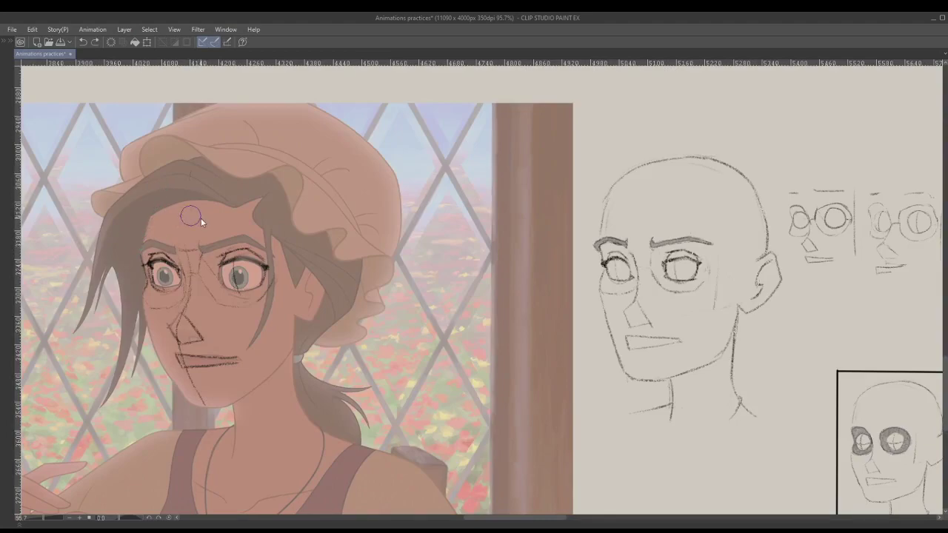
{"action": "left_click_drag", "start_coordinate": [135, 245], "coordinate": [197, 158]}
{"action": "left_click_drag", "start_coordinate": [356, 218], "coordinate": [359, 276]}
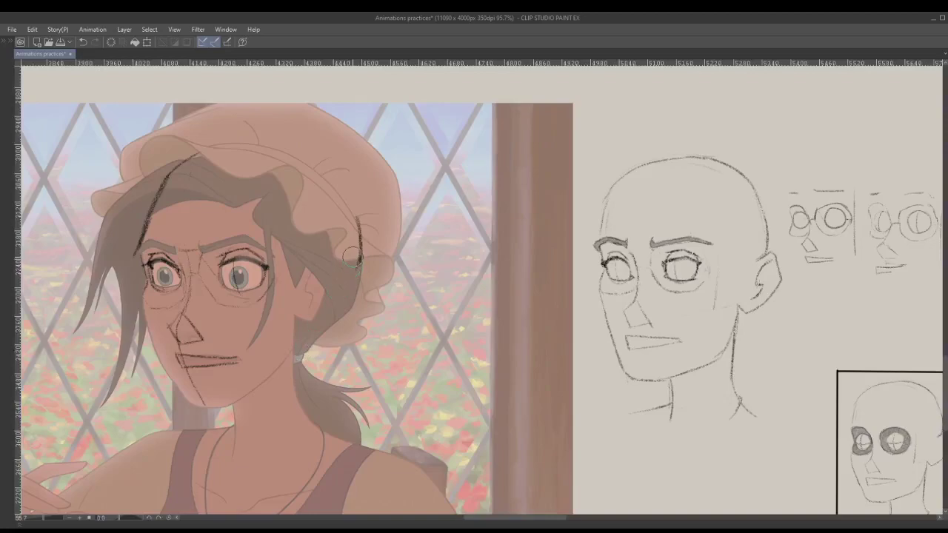
{"action": "left_click_drag", "start_coordinate": [359, 225], "coordinate": [272, 141]}
{"action": "left_click_drag", "start_coordinate": [230, 140], "coordinate": [284, 144]}
{"action": "left_click_drag", "start_coordinate": [197, 153], "coordinate": [339, 160]}
{"action": "left_click_drag", "start_coordinate": [360, 224], "coordinate": [357, 272]}
Step: Erase and retouch the back part of the skull outline traced over the cap in the reference still
{"action": "mouse_move", "coordinate": [330, 223]}
{"action": "left_mouse_down"}
{"action": "mouse_move", "coordinate": [342, 193]}
{"action": "mouse_move", "coordinate": [329, 255]}
{"action": "mouse_move", "coordinate": [336, 215]}
{"action": "left_mouse_up"}
{"action": "key", "text": "e"}
{"action": "left_click_drag", "start_coordinate": [330, 259], "coordinate": [344, 171]}
{"action": "key", "text": "p"}
{"action": "mouse_move", "coordinate": [324, 250]}
{"action": "left_mouse_down"}
{"action": "mouse_move", "coordinate": [329, 165]}
{"action": "mouse_move", "coordinate": [331, 234]}
{"action": "mouse_move", "coordinate": [339, 199]}
{"action": "mouse_move", "coordinate": [340, 256]}
{"action": "left_mouse_up"}
{"action": "key", "text": "e"}
{"action": "left_click_drag", "start_coordinate": [334, 179], "coordinate": [335, 259]}
{"action": "key", "text": "e"}
{"action": "mouse_move", "coordinate": [337, 197]}
{"action": "left_mouse_down"}
{"action": "mouse_move", "coordinate": [331, 263]}
{"action": "mouse_move", "coordinate": [348, 199]}
{"action": "left_mouse_up"}
Step: Trace the jaw, chin and far cheek contours over the woman's face in the reference still
{"action": "left_click_drag", "start_coordinate": [296, 326], "coordinate": [294, 359]}
{"action": "mouse_move", "coordinate": [289, 361]}
{"action": "left_mouse_down"}
{"action": "mouse_move", "coordinate": [241, 400]}
{"action": "mouse_move", "coordinate": [252, 389]}
{"action": "left_mouse_up"}
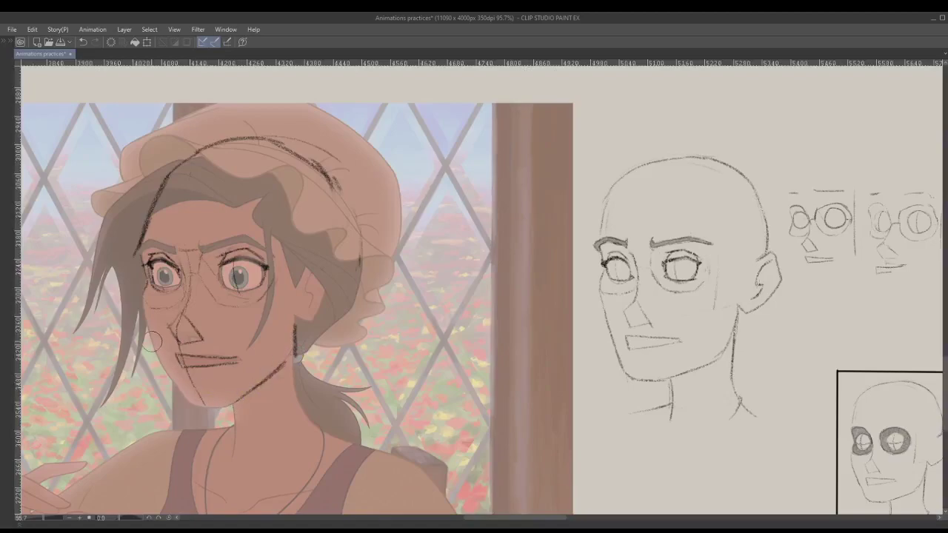
{"action": "mouse_move", "coordinate": [152, 323]}
{"action": "left_mouse_down"}
{"action": "mouse_move", "coordinate": [134, 302]}
{"action": "mouse_move", "coordinate": [171, 385]}
{"action": "mouse_move", "coordinate": [214, 408]}
{"action": "mouse_move", "coordinate": [189, 408]}
{"action": "mouse_move", "coordinate": [233, 404]}
{"action": "left_mouse_up"}
{"action": "left_click_drag", "start_coordinate": [240, 403], "coordinate": [284, 358]}
{"action": "left_click_drag", "start_coordinate": [141, 308], "coordinate": [146, 277]}
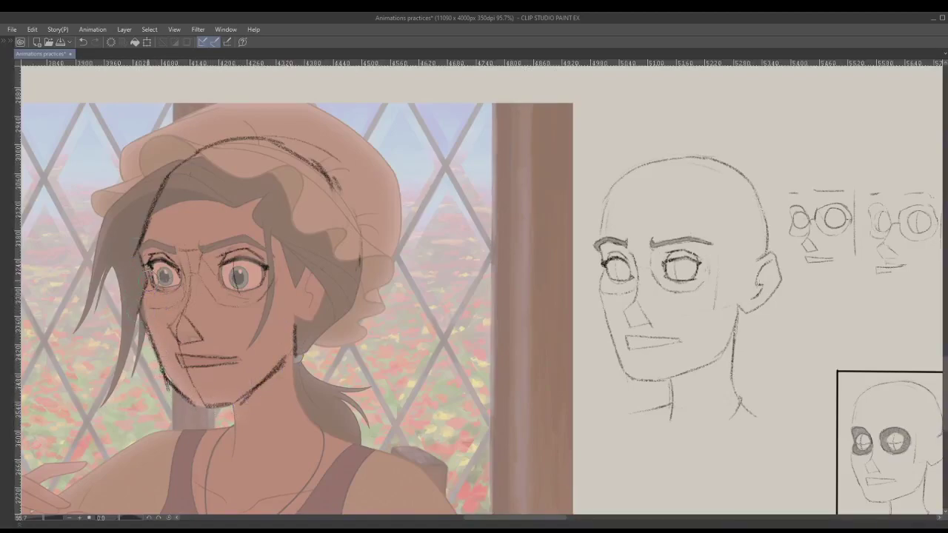
Step: Redraw the forehead and crown outline over the reference head as a rounder curve
{"action": "mouse_move", "coordinate": [172, 205]}
{"action": "left_mouse_down"}
{"action": "mouse_move", "coordinate": [194, 157]}
{"action": "mouse_move", "coordinate": [234, 118]}
{"action": "left_mouse_up"}
{"action": "mouse_move", "coordinate": [148, 230]}
{"action": "left_mouse_down"}
{"action": "mouse_move", "coordinate": [147, 196]}
{"action": "mouse_move", "coordinate": [172, 163]}
{"action": "left_mouse_up"}
{"action": "key", "text": "ctrl+z"}
{"action": "mouse_move", "coordinate": [150, 200]}
{"action": "left_mouse_down"}
{"action": "mouse_move", "coordinate": [168, 164]}
{"action": "mouse_move", "coordinate": [200, 146]}
{"action": "mouse_move", "coordinate": [286, 140]}
{"action": "left_mouse_up"}
{"action": "key", "text": "ctrl+z"}
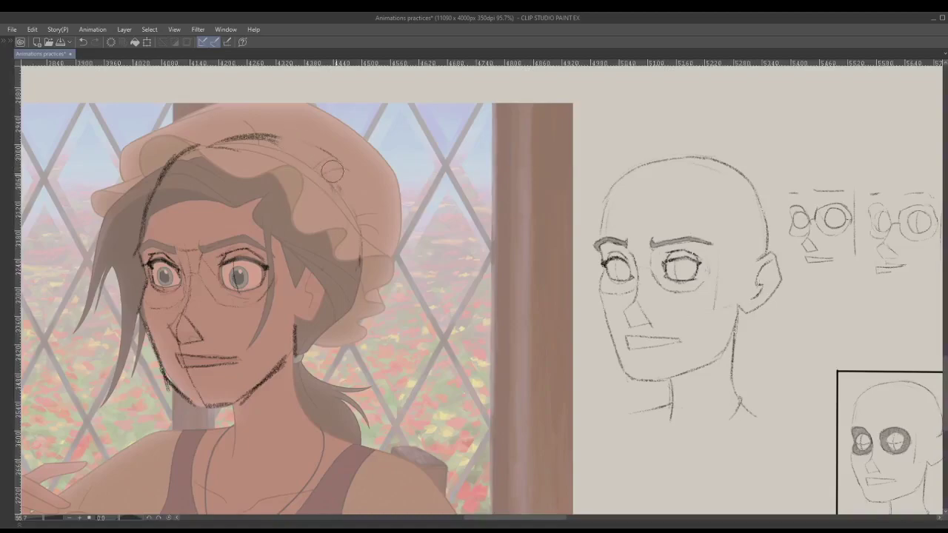
Step: Trace the outline of the woman's ear in the reference still with angular strokes
{"action": "mouse_move", "coordinate": [327, 274]}
{"action": "left_mouse_down"}
{"action": "mouse_move", "coordinate": [326, 216]}
{"action": "mouse_move", "coordinate": [292, 292]}
{"action": "left_mouse_up"}
{"action": "key", "text": "ctrl+z"}
{"action": "left_click_drag", "start_coordinate": [317, 258], "coordinate": [335, 295]}
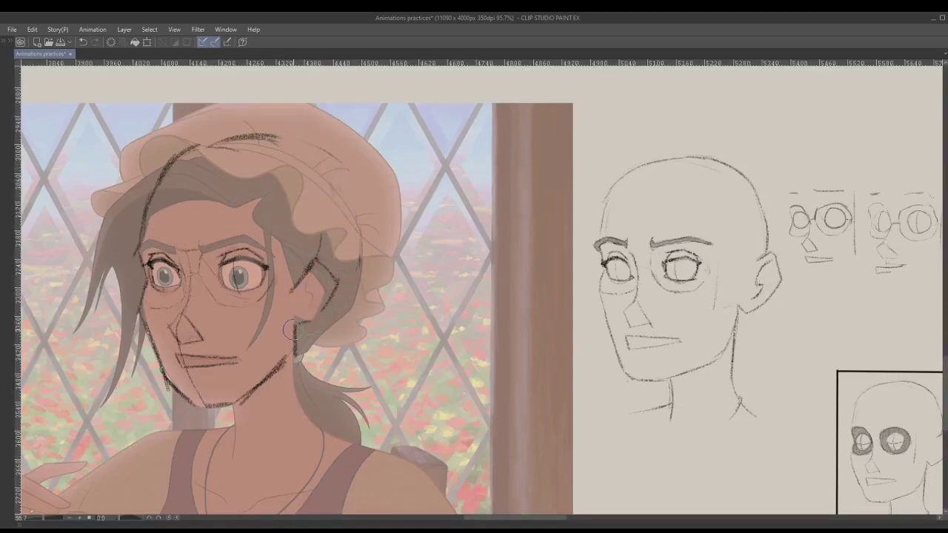
{"action": "key", "text": "ctrl+z"}
{"action": "left_click_drag", "start_coordinate": [321, 217], "coordinate": [324, 256]}
{"action": "key", "text": "ctrl+z"}
{"action": "left_click_drag", "start_coordinate": [321, 214], "coordinate": [322, 251]}
{"action": "mouse_move", "coordinate": [295, 148]}
{"action": "left_mouse_down"}
{"action": "mouse_move", "coordinate": [328, 205]}
{"action": "mouse_move", "coordinate": [327, 256]}
{"action": "left_mouse_up"}
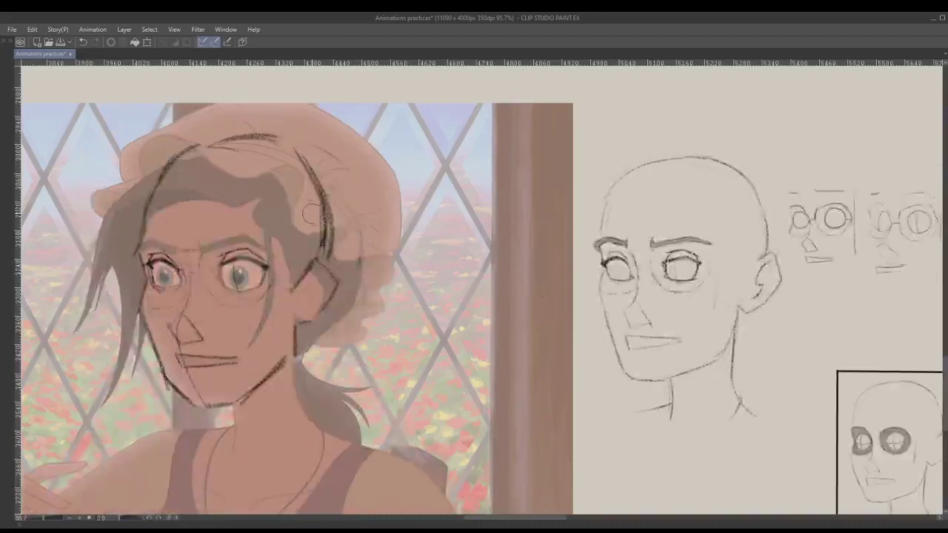
{"action": "left_click_drag", "start_coordinate": [320, 175], "coordinate": [323, 227]}
{"action": "key", "text": "ctrl+z"}
{"action": "key", "text": "ctrl+z"}
{"action": "key", "text": "ctrl+z"}
{"action": "key", "text": "ctrl+z"}
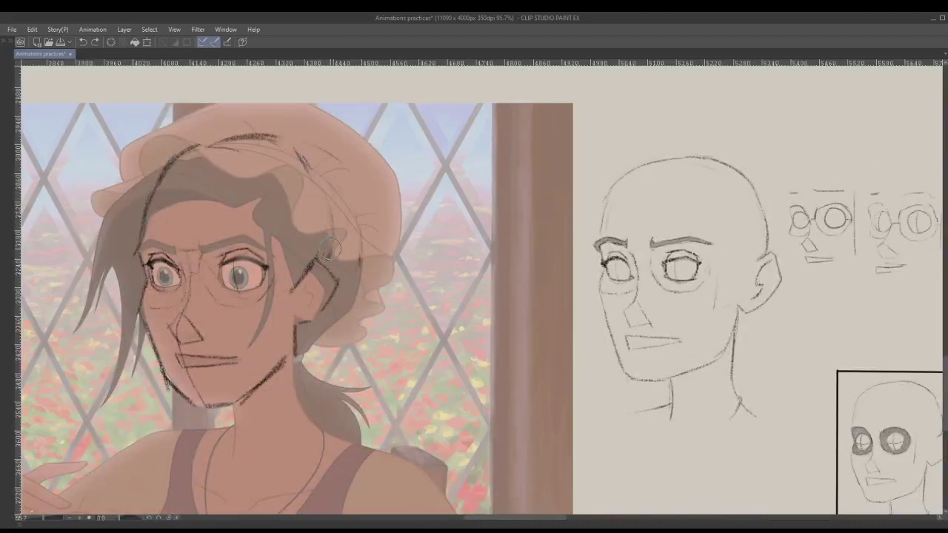
Step: Erase the old crown strokes over the cap and redraw the crown as one curve sweeping to the back of the skull
{"action": "left_click_drag", "start_coordinate": [229, 136], "coordinate": [304, 159]}
{"action": "mouse_move", "coordinate": [169, 163]}
{"action": "left_mouse_down"}
{"action": "mouse_move", "coordinate": [163, 181]}
{"action": "mouse_move", "coordinate": [179, 156]}
{"action": "mouse_move", "coordinate": [227, 148]}
{"action": "left_mouse_up"}
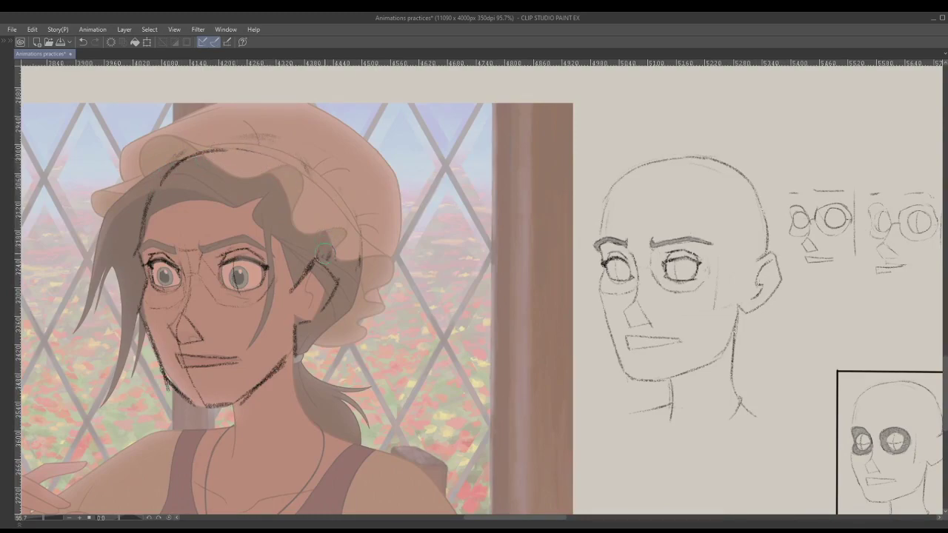
{"action": "left_click_drag", "start_coordinate": [328, 246], "coordinate": [281, 156]}
{"action": "left_click_drag", "start_coordinate": [192, 150], "coordinate": [320, 197]}
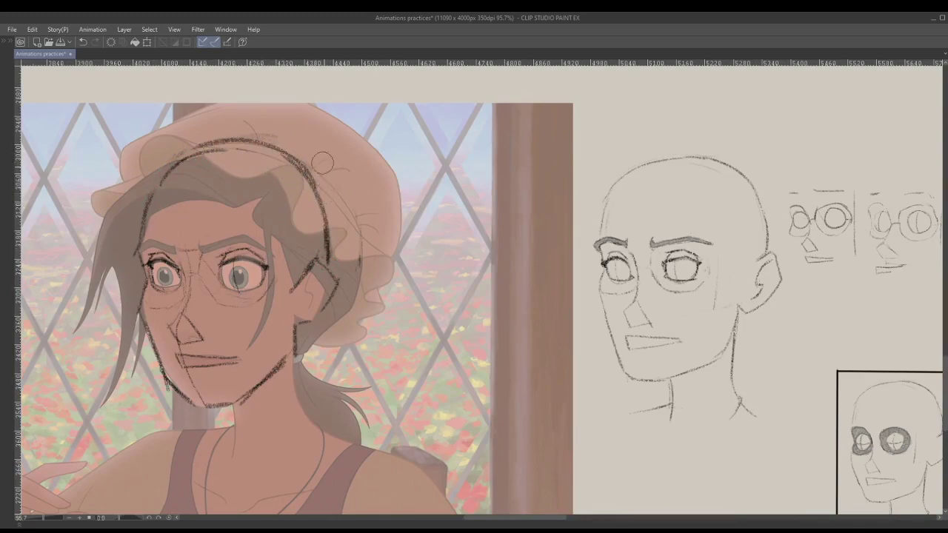
{"action": "left_click_drag", "start_coordinate": [280, 152], "coordinate": [317, 190]}
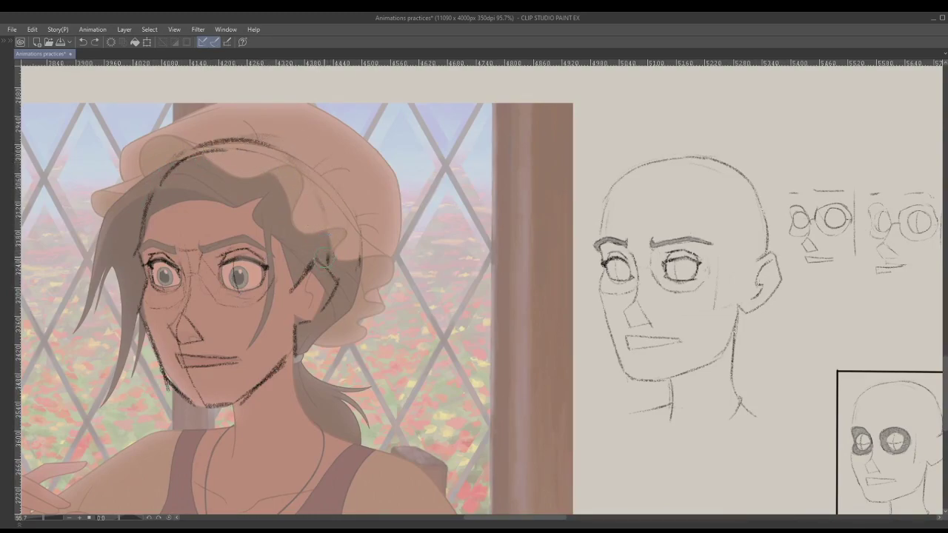
Step: Refine the skull outline over the reference head, closing the curve from the crown down the back to the top of the ear
{"action": "mouse_move", "coordinate": [318, 191]}
{"action": "left_mouse_down"}
{"action": "mouse_move", "coordinate": [224, 132]}
{"action": "mouse_move", "coordinate": [162, 155]}
{"action": "left_mouse_up"}
{"action": "left_click_drag", "start_coordinate": [236, 143], "coordinate": [320, 186]}
{"action": "key", "text": "ctrl+z"}
{"action": "key", "text": "ctrl+z"}
{"action": "mouse_move", "coordinate": [330, 262]}
{"action": "left_mouse_down"}
{"action": "mouse_move", "coordinate": [332, 228]}
{"action": "mouse_move", "coordinate": [310, 177]}
{"action": "mouse_move", "coordinate": [284, 153]}
{"action": "left_mouse_up"}
{"action": "mouse_move", "coordinate": [320, 182]}
{"action": "left_mouse_down"}
{"action": "mouse_move", "coordinate": [180, 147]}
{"action": "mouse_move", "coordinate": [249, 133]}
{"action": "mouse_move", "coordinate": [223, 134]}
{"action": "mouse_move", "coordinate": [163, 154]}
{"action": "mouse_move", "coordinate": [145, 216]}
{"action": "mouse_move", "coordinate": [163, 180]}
{"action": "mouse_move", "coordinate": [148, 209]}
{"action": "mouse_move", "coordinate": [226, 154]}
{"action": "mouse_move", "coordinate": [315, 166]}
{"action": "mouse_move", "coordinate": [330, 178]}
{"action": "mouse_move", "coordinate": [265, 131]}
{"action": "left_mouse_up"}
{"action": "key", "text": "e"}
{"action": "key", "text": "p"}
{"action": "key", "text": "ctrl+z"}
{"action": "key", "text": "e"}
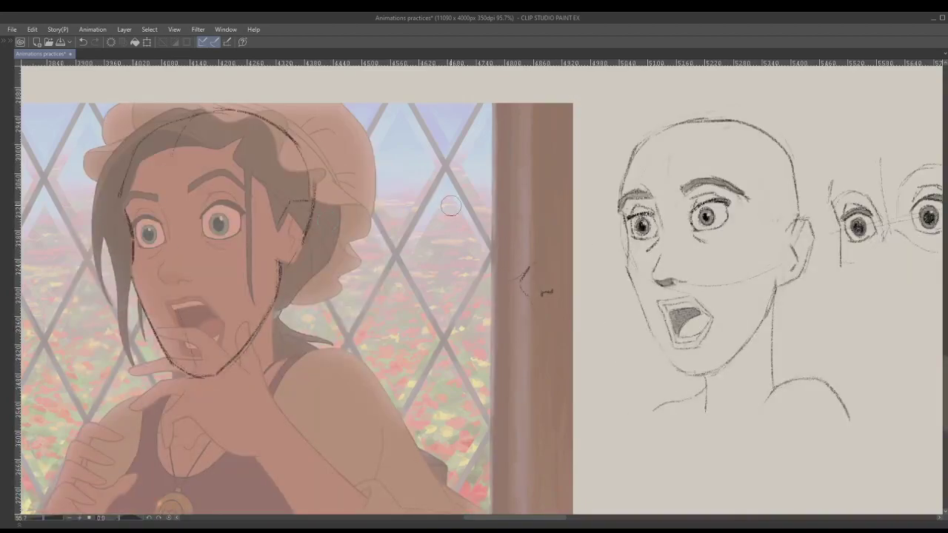
Step: Darken the upper eyelids and add outer lash strokes to both eyes of the constructed open-mouthed head
{"action": "scroll", "coordinate": [656, 218], "scroll_direction": "up", "scroll_amount": 3}
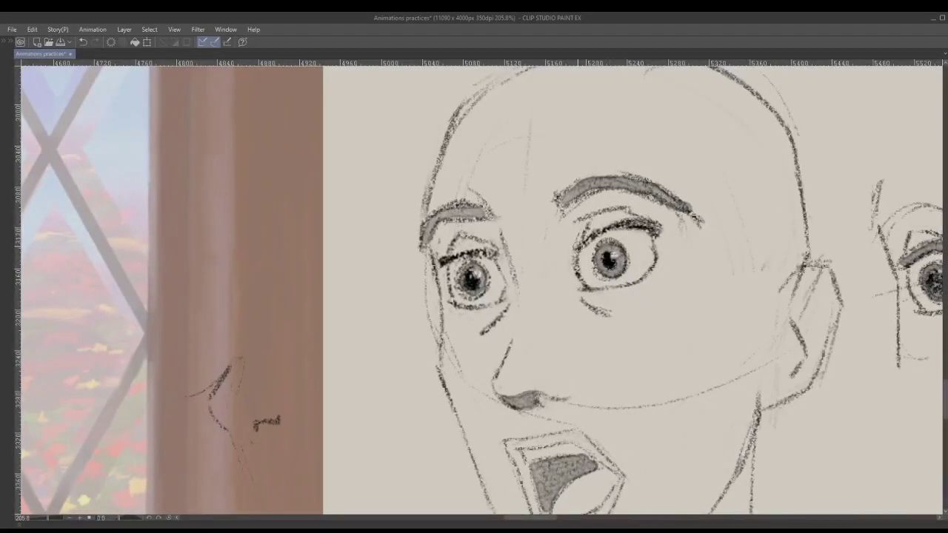
{"action": "scroll", "coordinate": [622, 252], "scroll_direction": "down", "scroll_amount": 3}
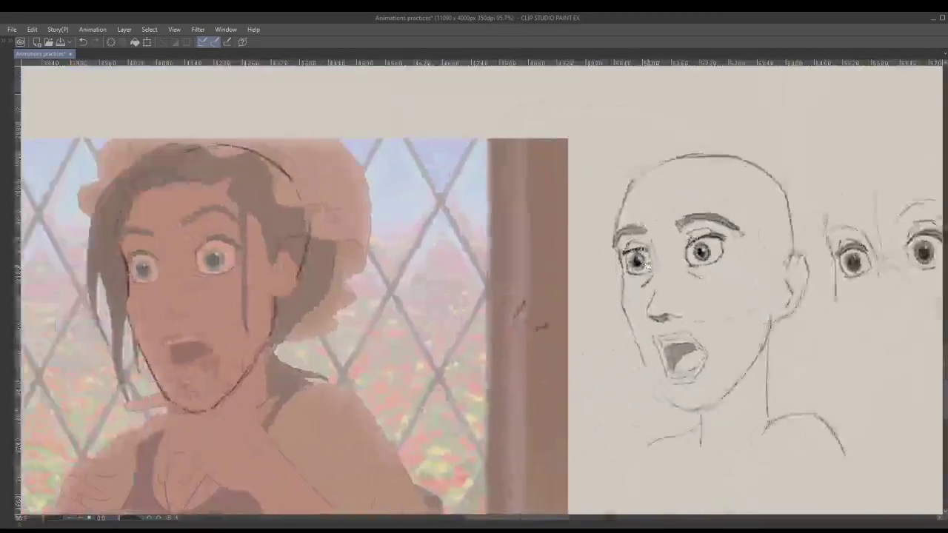
{"action": "scroll", "coordinate": [635, 260], "scroll_direction": "up", "scroll_amount": 1}
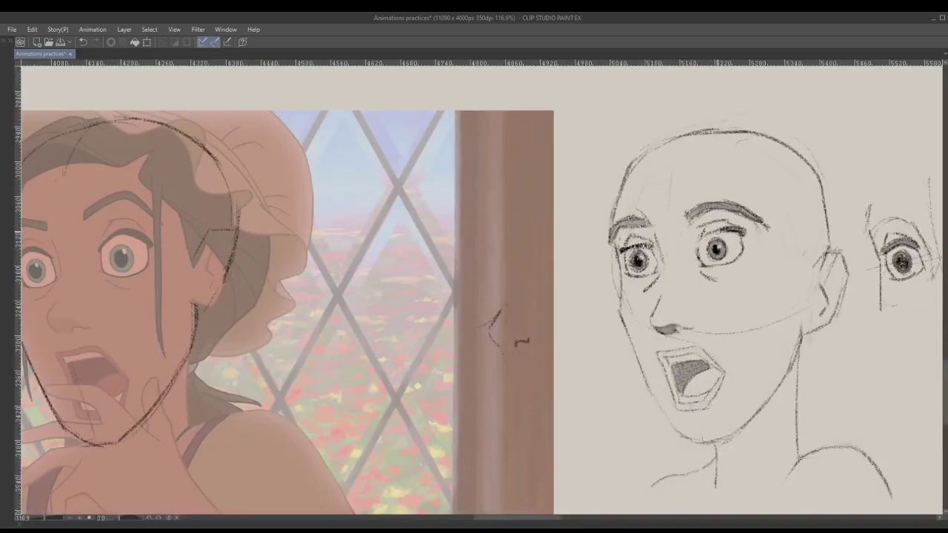
{"action": "mouse_move", "coordinate": [718, 234]}
{"action": "left_mouse_down"}
{"action": "mouse_move", "coordinate": [746, 234]}
{"action": "mouse_move", "coordinate": [711, 228]}
{"action": "mouse_move", "coordinate": [625, 249]}
{"action": "left_mouse_up"}
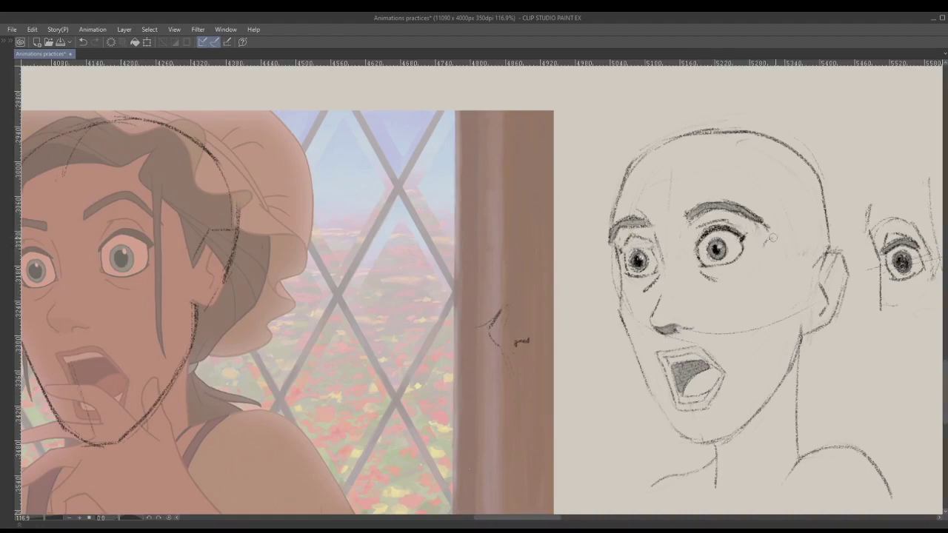
{"action": "left_click_drag", "start_coordinate": [783, 243], "coordinate": [757, 252]}
Step: Compare the open-mouthed head with the neighbouring closed-eye and frowning heads by flipping between their frames
{"action": "left_click_drag", "start_coordinate": [595, 243], "coordinate": [682, 247]}
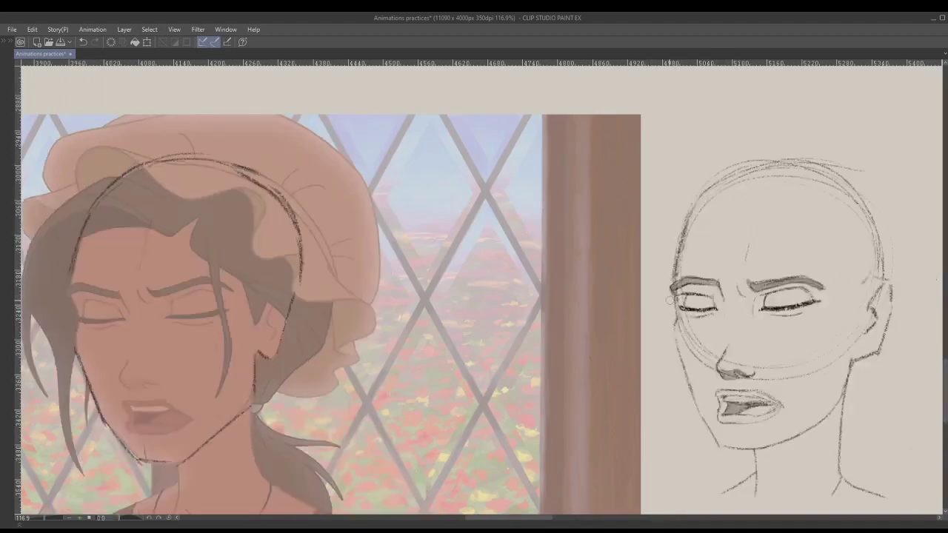
{"action": "mouse_move", "coordinate": [759, 301]}
{"action": "left_mouse_down"}
{"action": "mouse_move", "coordinate": [407, 300]}
{"action": "mouse_move", "coordinate": [336, 317]}
{"action": "mouse_move", "coordinate": [176, 285]}
{"action": "mouse_move", "coordinate": [167, 319]}
{"action": "left_mouse_up"}
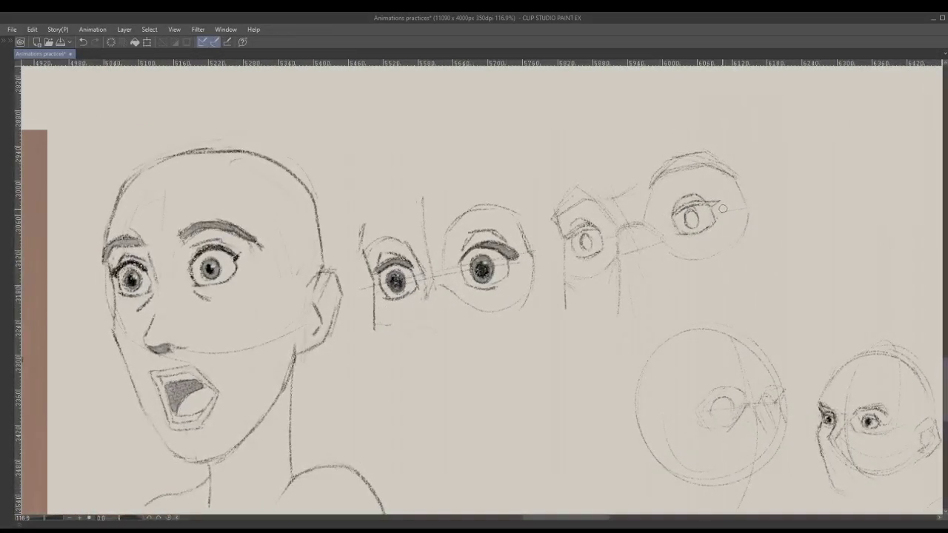
{"action": "left_click_drag", "start_coordinate": [22, 296], "coordinate": [718, 273]}
{"action": "left_click_drag", "start_coordinate": [865, 290], "coordinate": [712, 292]}
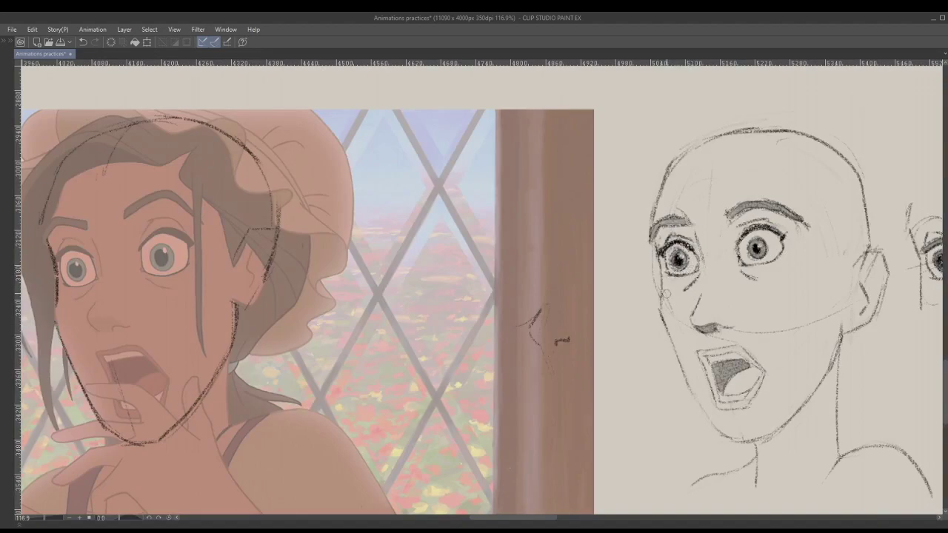
{"action": "key", "text": "Left"}
{"action": "key", "text": "Right"}
{"action": "key", "text": "Left"}
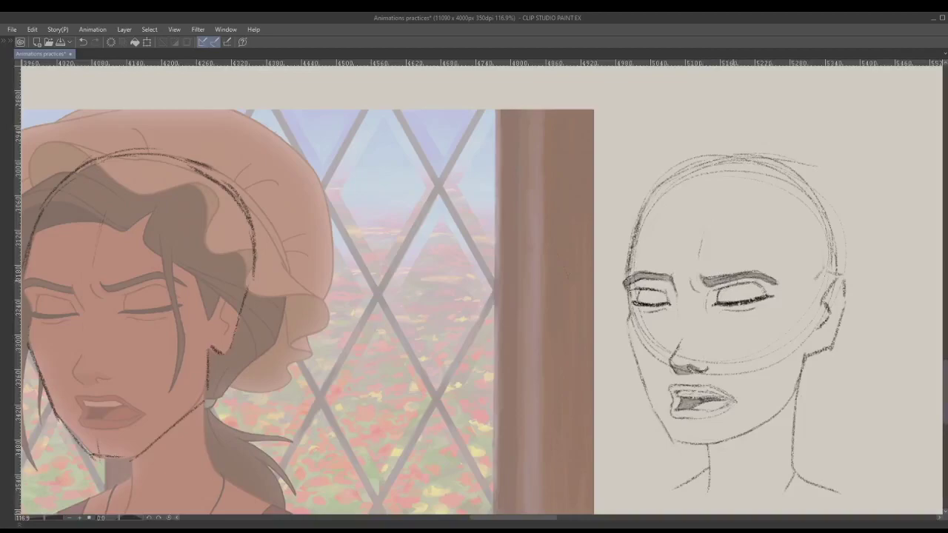
{"action": "key", "text": "Right"}
{"action": "key", "text": "Left"}
{"action": "key", "text": "Right"}
{"action": "key", "text": "Right"}
{"action": "key", "text": "Left"}
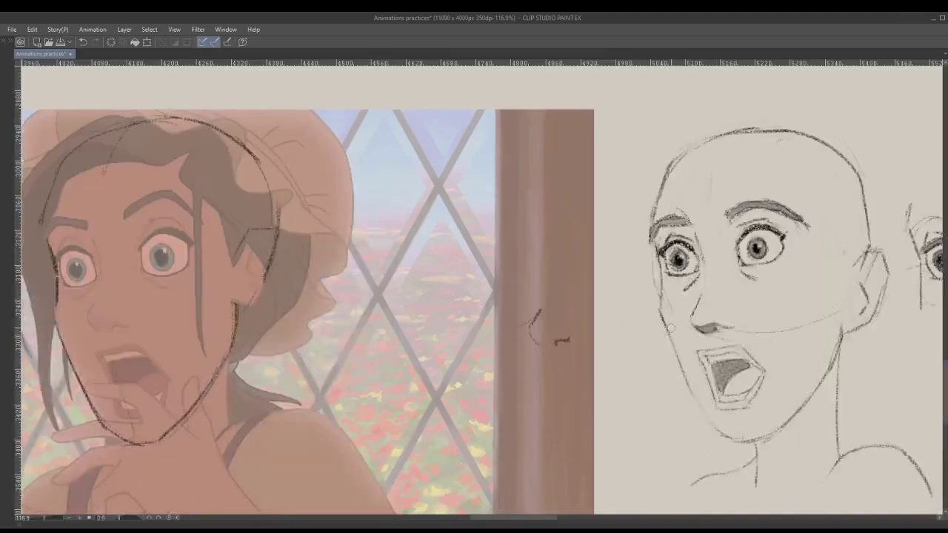
{"action": "key", "text": "Right"}
{"action": "left_click_drag", "start_coordinate": [720, 344], "coordinate": [734, 327]}
{"action": "key", "text": "Left"}
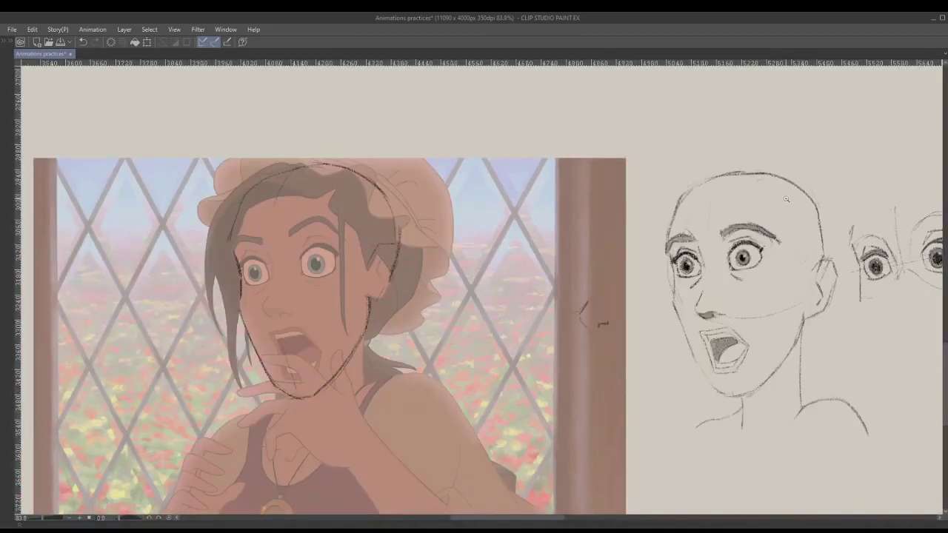
{"action": "key", "text": "Left"}
{"action": "key", "text": "Right"}
{"action": "key", "text": "Left"}
{"action": "key", "text": "Left"}
{"action": "key", "text": "Right"}
{"action": "key", "text": "Right"}
Step: Lasso the area around the constructed head and try shifting the selection sideways on the frowning frame
{"action": "mouse_move", "coordinate": [857, 302]}
{"action": "left_mouse_down"}
{"action": "mouse_move", "coordinate": [837, 195]}
{"action": "mouse_move", "coordinate": [634, 176]}
{"action": "left_mouse_up"}
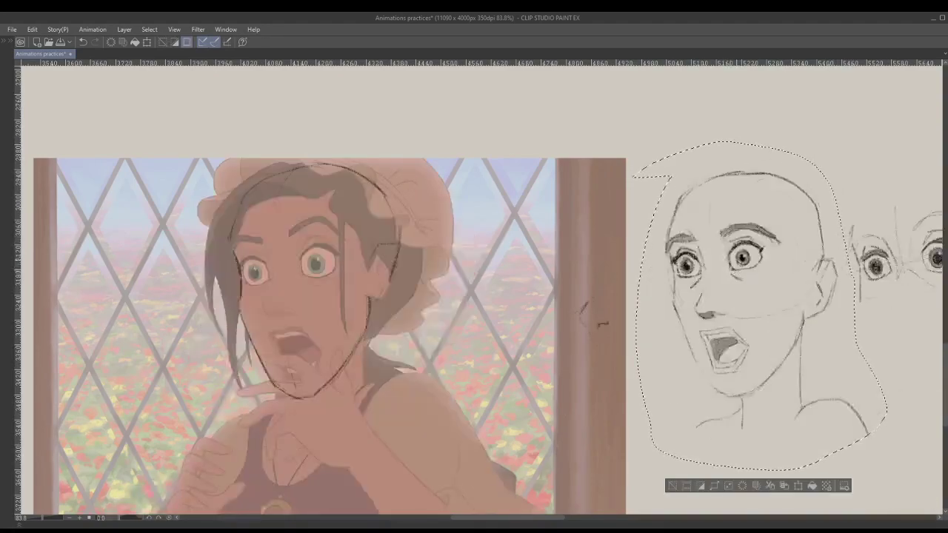
{"action": "key", "text": "Left"}
{"action": "key", "text": "Left"}
{"action": "key", "text": "Right"}
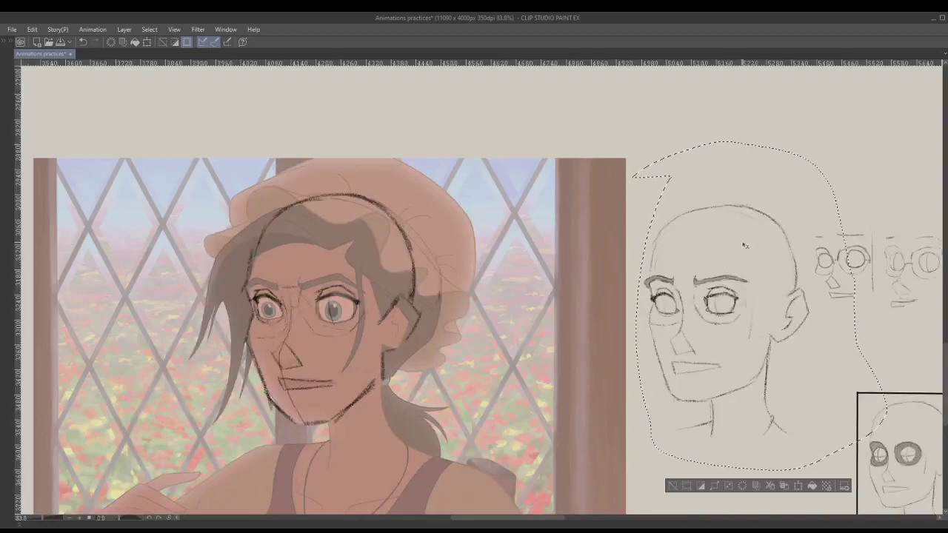
{"action": "key", "text": "Right"}
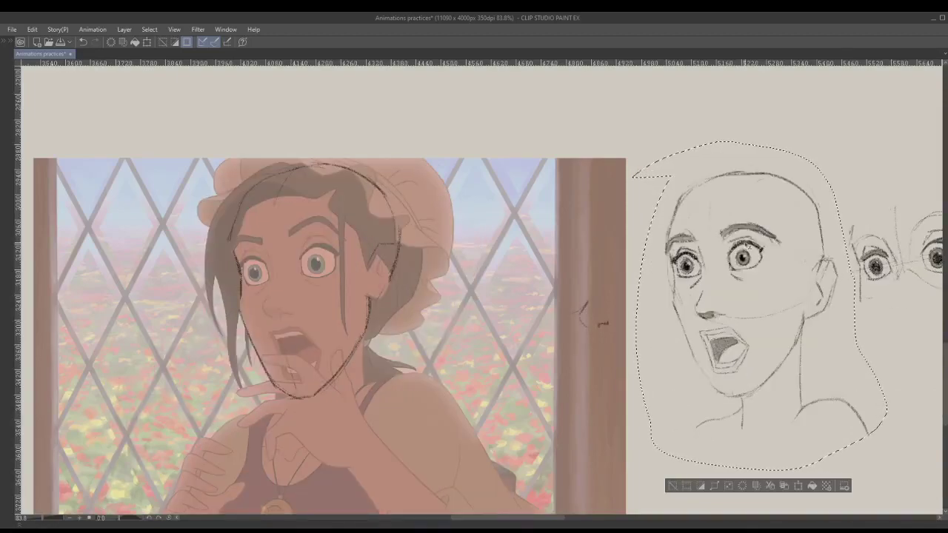
{"action": "key", "text": "Right"}
{"action": "left_click_drag", "start_coordinate": [768, 270], "coordinate": [804, 274]}
{"action": "key", "text": "ctrl+z"}
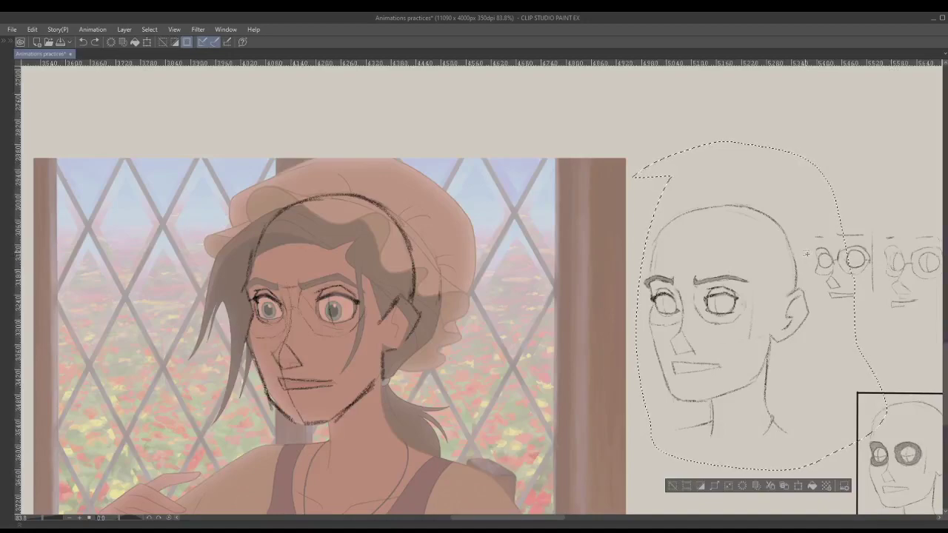
{"action": "left_click_drag", "start_coordinate": [800, 224], "coordinate": [763, 254]}
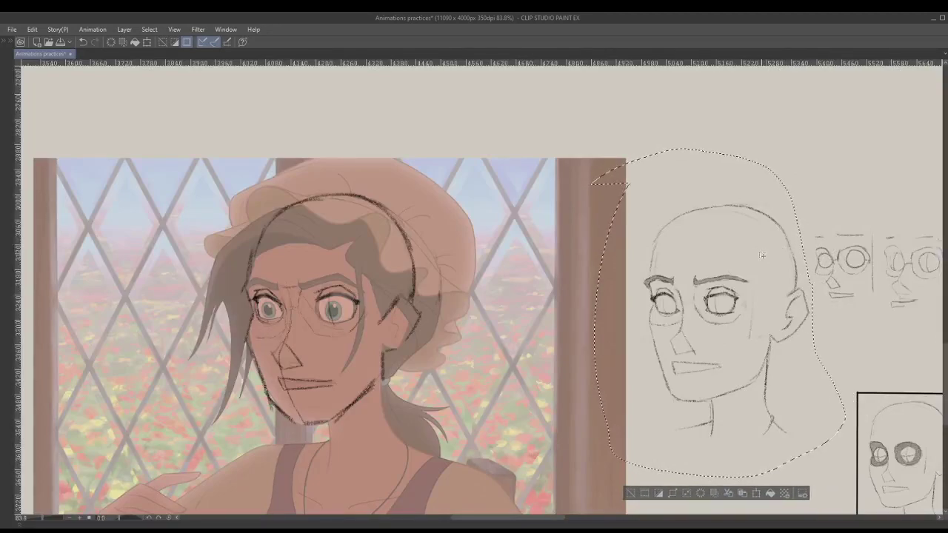
Step: Check how the frowning head's position relates to the open-mouthed head by flipping repeatedly between the two frames
{"action": "key", "text": "Right"}
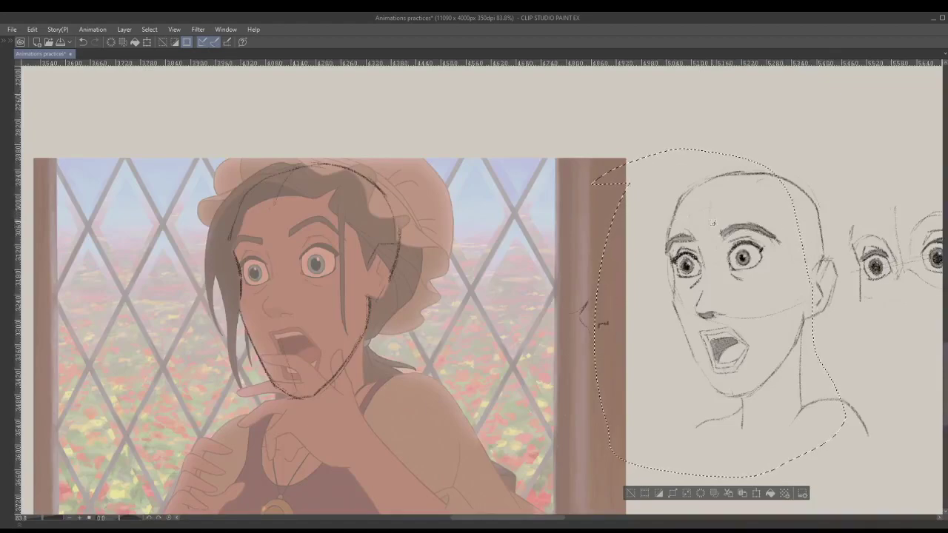
{"action": "key", "text": "Left"}
{"action": "key", "text": "Right"}
{"action": "key", "text": "Left"}
{"action": "key", "text": "Right"}
{"action": "key", "text": "Left"}
{"action": "key", "text": "Right"}
{"action": "key", "text": "Left"}
{"action": "key", "text": "Right"}
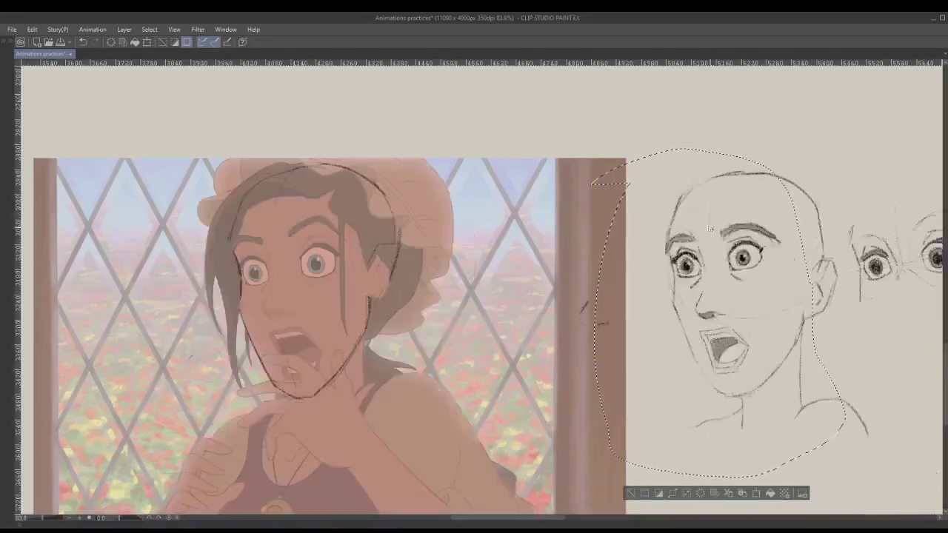
{"action": "key", "text": "Left"}
{"action": "key", "text": "Right"}
{"action": "key", "text": "Right"}
{"action": "key", "text": "Right"}
{"action": "key", "text": "Right"}
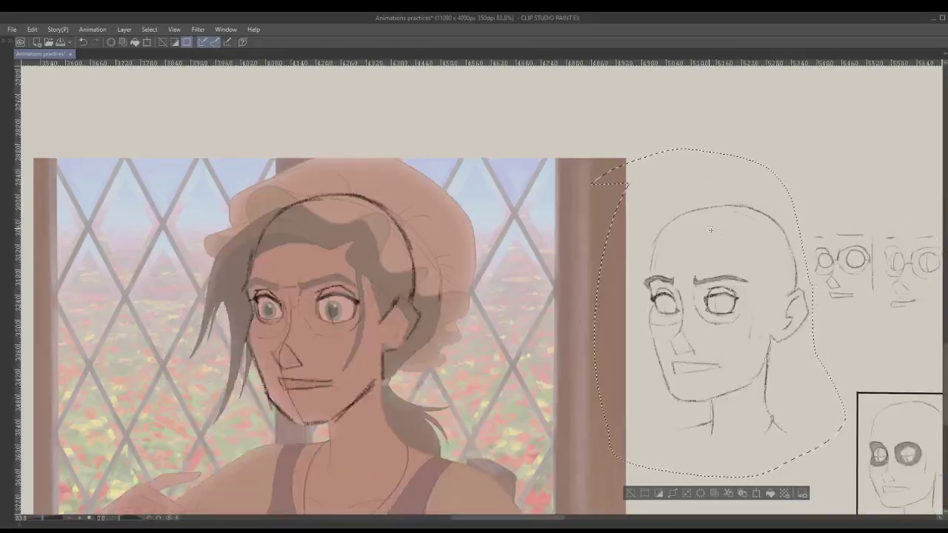
Step: Try small sideways shifts of the selected frowning head beside the reference and clear the selection
{"action": "mouse_move", "coordinate": [723, 270]}
{"action": "left_mouse_down"}
{"action": "mouse_move", "coordinate": [751, 264]}
{"action": "mouse_move", "coordinate": [721, 267]}
{"action": "mouse_move", "coordinate": [740, 267]}
{"action": "left_mouse_up"}
{"action": "left_click_drag", "start_coordinate": [884, 251], "coordinate": [702, 246]}
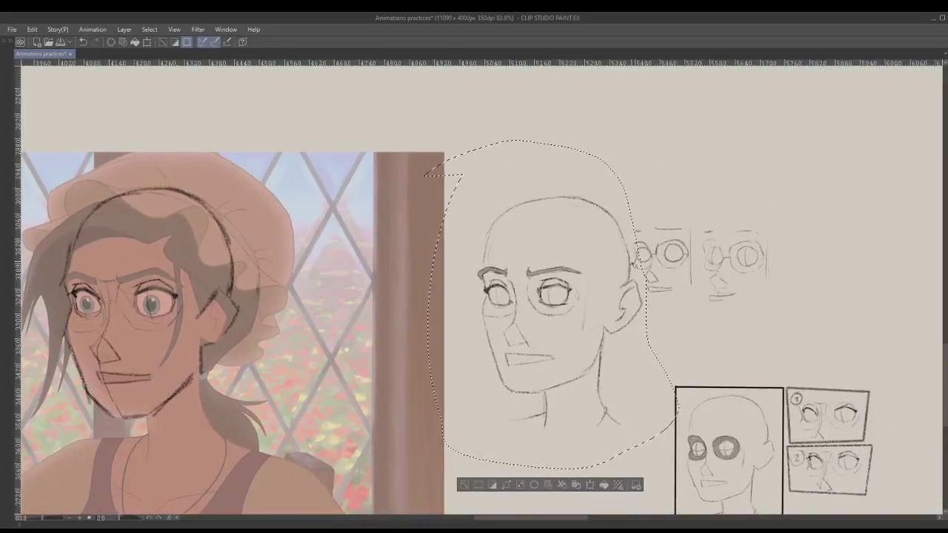
{"action": "mouse_move", "coordinate": [612, 275]}
{"action": "left_mouse_down"}
{"action": "mouse_move", "coordinate": [662, 251]}
{"action": "mouse_move", "coordinate": [600, 281]}
{"action": "left_mouse_up"}
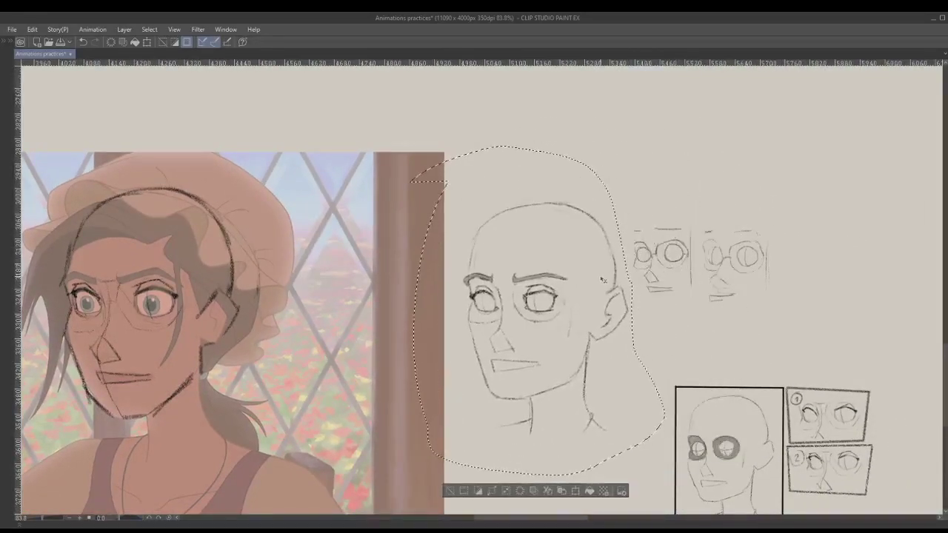
{"action": "mouse_move", "coordinate": [602, 242]}
{"action": "left_mouse_down"}
{"action": "mouse_move", "coordinate": [653, 222]}
{"action": "mouse_move", "coordinate": [598, 237]}
{"action": "mouse_move", "coordinate": [542, 198]}
{"action": "mouse_move", "coordinate": [597, 239]}
{"action": "left_mouse_up"}
{"action": "mouse_move", "coordinate": [582, 287]}
{"action": "left_mouse_down"}
{"action": "mouse_move", "coordinate": [611, 271]}
{"action": "mouse_move", "coordinate": [582, 288]}
{"action": "left_mouse_up"}
{"action": "key", "text": "ctrl+d"}
Step: Lasso the small face studies with round eye circles, move them farther from the frowning head and deselect them
{"action": "left_click_drag", "start_coordinate": [732, 265], "coordinate": [711, 269]}
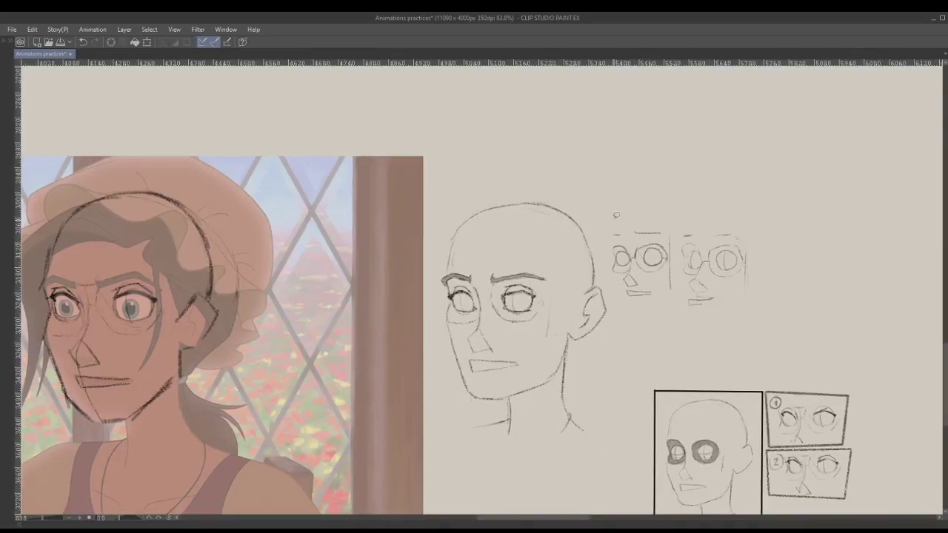
{"action": "left_click_drag", "start_coordinate": [617, 306], "coordinate": [624, 203]}
{"action": "left_click_drag", "start_coordinate": [675, 262], "coordinate": [822, 266]}
{"action": "key", "text": "ctrl+d"}
Step: Select the constructed frowning head and shift it away from the reference still to align it with the open-mouthed head's frame
{"action": "left_click_drag", "start_coordinate": [592, 265], "coordinate": [726, 260]}
{"action": "mouse_move", "coordinate": [778, 309]}
{"action": "left_mouse_down"}
{"action": "mouse_move", "coordinate": [649, 170]}
{"action": "mouse_move", "coordinate": [544, 384]}
{"action": "mouse_move", "coordinate": [686, 455]}
{"action": "mouse_move", "coordinate": [780, 293]}
{"action": "left_mouse_up"}
{"action": "key", "text": "Right"}
{"action": "key", "text": "Left"}
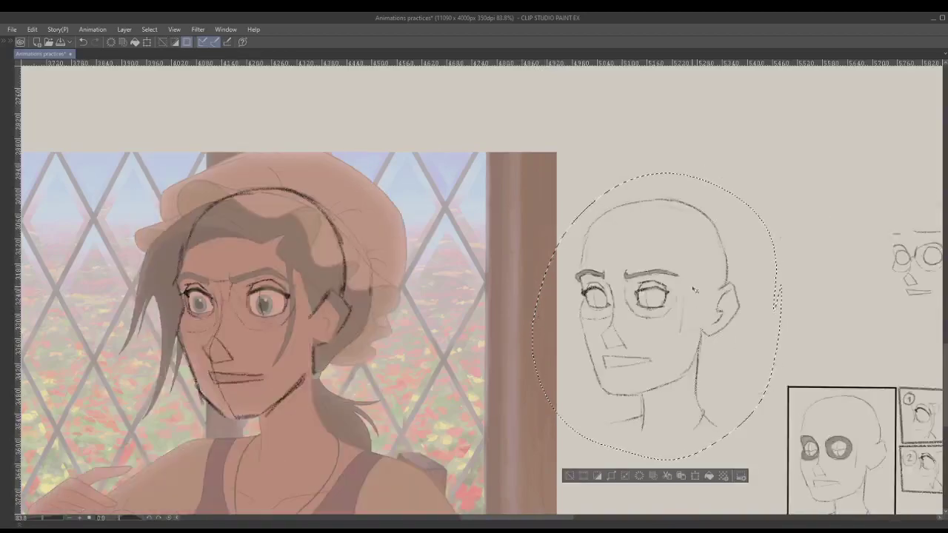
{"action": "key", "text": "Right"}
{"action": "key", "text": "Left"}
{"action": "key", "text": "Right"}
{"action": "key", "text": "ctrl+d"}
{"action": "mouse_move", "coordinate": [536, 130]}
{"action": "left_mouse_down"}
{"action": "mouse_move", "coordinate": [722, 492]}
{"action": "mouse_move", "coordinate": [775, 491]}
{"action": "left_mouse_up"}
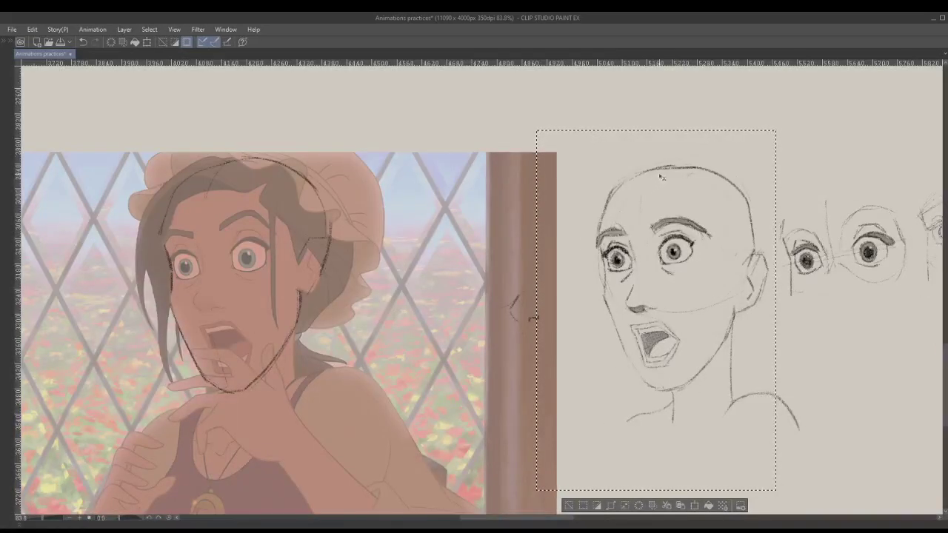
{"action": "left_click_drag", "start_coordinate": [679, 213], "coordinate": [716, 200]}
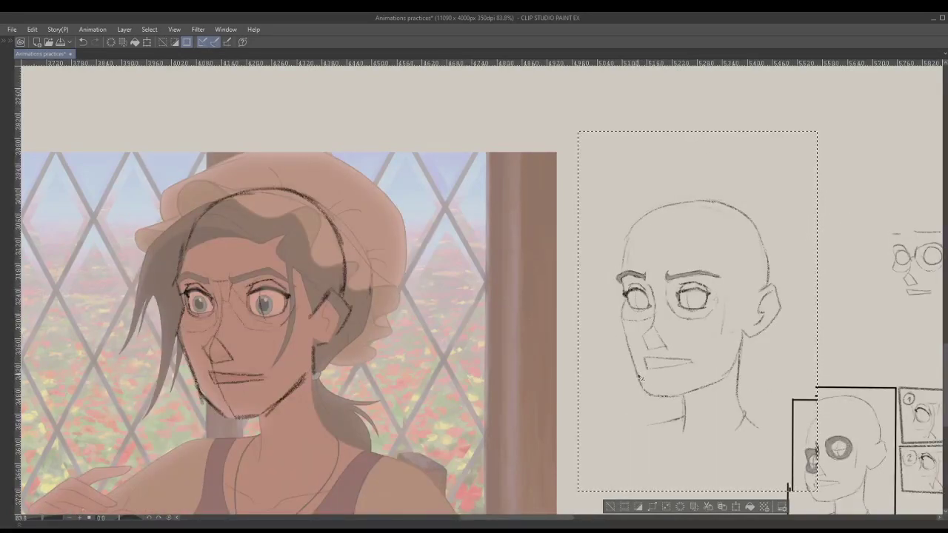
Step: Erase the far jaw corner of the constructed frowning head, plus the traced mouth and jaw over the reference still
{"action": "scroll", "coordinate": [643, 374], "scroll_direction": "up", "scroll_amount": 3}
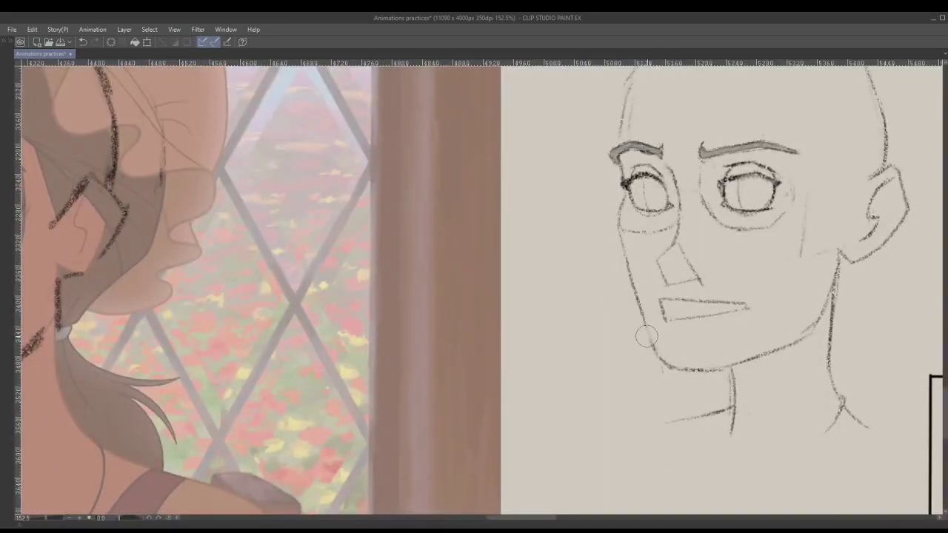
{"action": "mouse_move", "coordinate": [649, 345]}
{"action": "left_mouse_down"}
{"action": "mouse_move", "coordinate": [661, 364]}
{"action": "mouse_move", "coordinate": [823, 357]}
{"action": "left_mouse_up"}
{"action": "scroll", "coordinate": [799, 336], "scroll_direction": "down", "scroll_amount": 2}
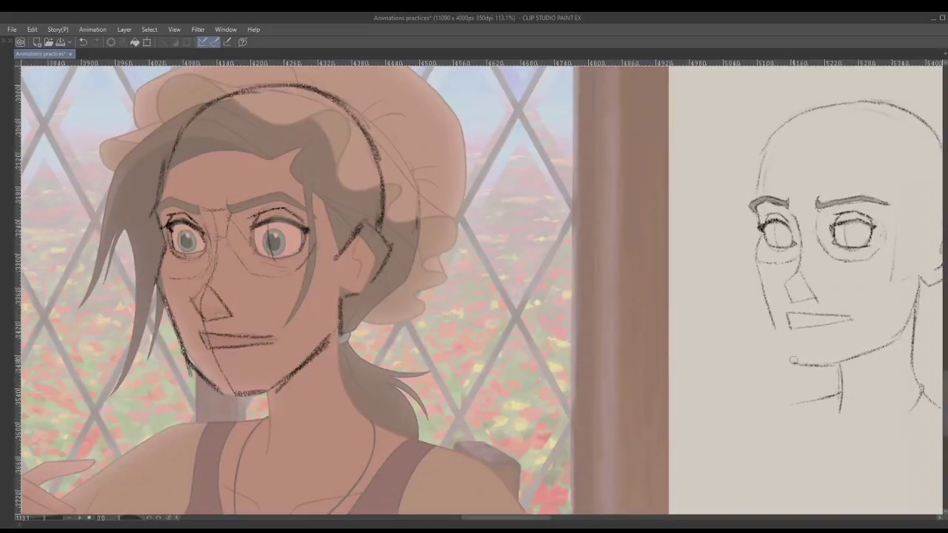
{"action": "mouse_move", "coordinate": [270, 311]}
{"action": "left_mouse_down"}
{"action": "mouse_move", "coordinate": [235, 404]}
{"action": "mouse_move", "coordinate": [283, 389]}
{"action": "mouse_move", "coordinate": [242, 349]}
{"action": "mouse_move", "coordinate": [321, 366]}
{"action": "left_mouse_up"}
{"action": "left_click_drag", "start_coordinate": [223, 331], "coordinate": [261, 352]}
{"action": "key", "text": "p"}
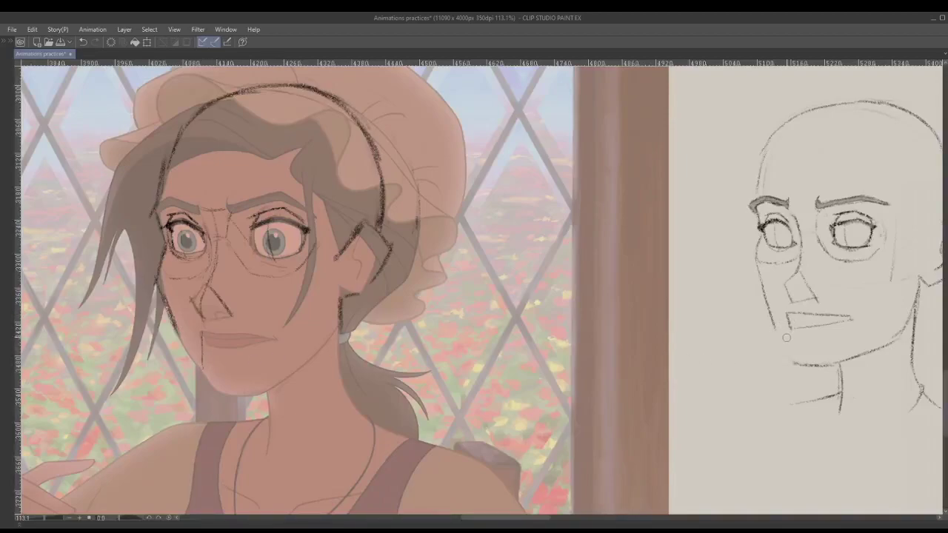
Step: Redraw the far jaw of the constructed frowning head, running from the lower cheek into the chin
{"action": "left_click_drag", "start_coordinate": [772, 326], "coordinate": [796, 360]}
{"action": "left_click_drag", "start_coordinate": [775, 329], "coordinate": [797, 366]}
{"action": "mouse_move", "coordinate": [805, 375]}
{"action": "left_mouse_down"}
{"action": "mouse_move", "coordinate": [797, 368]}
{"action": "mouse_move", "coordinate": [814, 367]}
{"action": "left_mouse_up"}
Step: Retrace the near jawline over the reference still as a straight stroke from the chin up toward the ear
{"action": "key", "text": "p"}
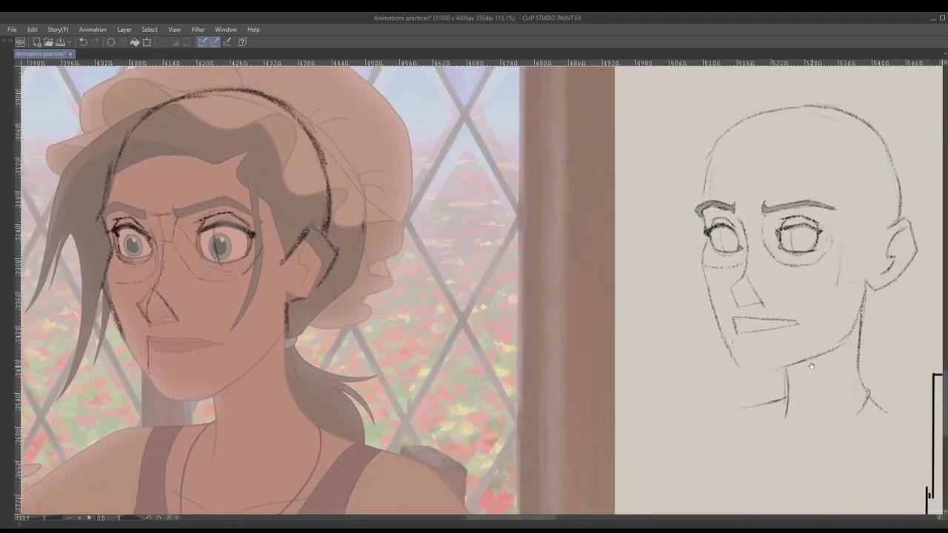
{"action": "left_click_drag", "start_coordinate": [194, 403], "coordinate": [341, 310]}
{"action": "key", "text": "ctrl+z"}
{"action": "left_click_drag", "start_coordinate": [205, 398], "coordinate": [333, 302]}
{"action": "key", "text": "ctrl+z"}
{"action": "mouse_move", "coordinate": [213, 391]}
{"action": "left_mouse_down"}
{"action": "mouse_move", "coordinate": [329, 311]}
{"action": "mouse_move", "coordinate": [326, 337]}
{"action": "left_mouse_up"}
{"action": "scroll", "coordinate": [785, 388], "scroll_direction": "right", "scroll_amount": 1}
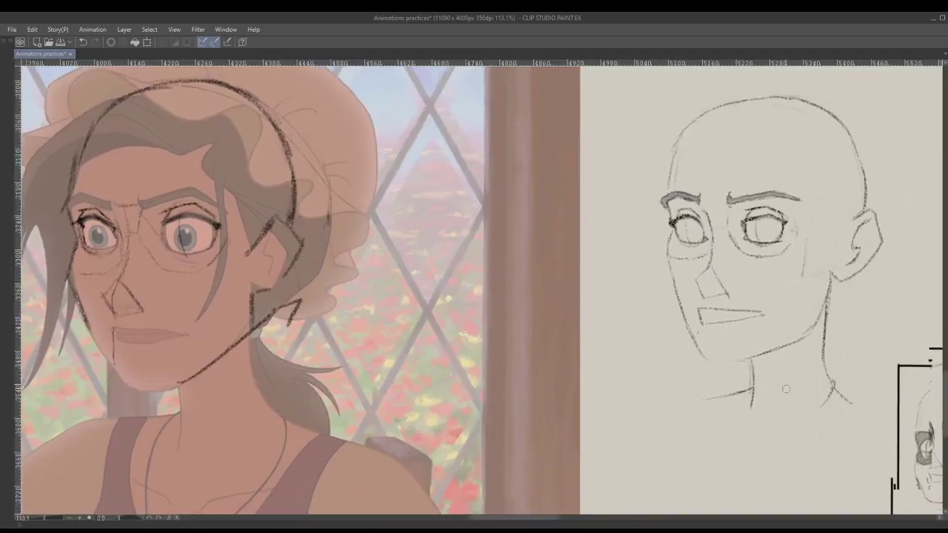
{"action": "mouse_move", "coordinate": [746, 360]}
{"action": "left_mouse_down"}
{"action": "mouse_move", "coordinate": [865, 330]}
{"action": "mouse_move", "coordinate": [859, 337]}
{"action": "left_mouse_up"}
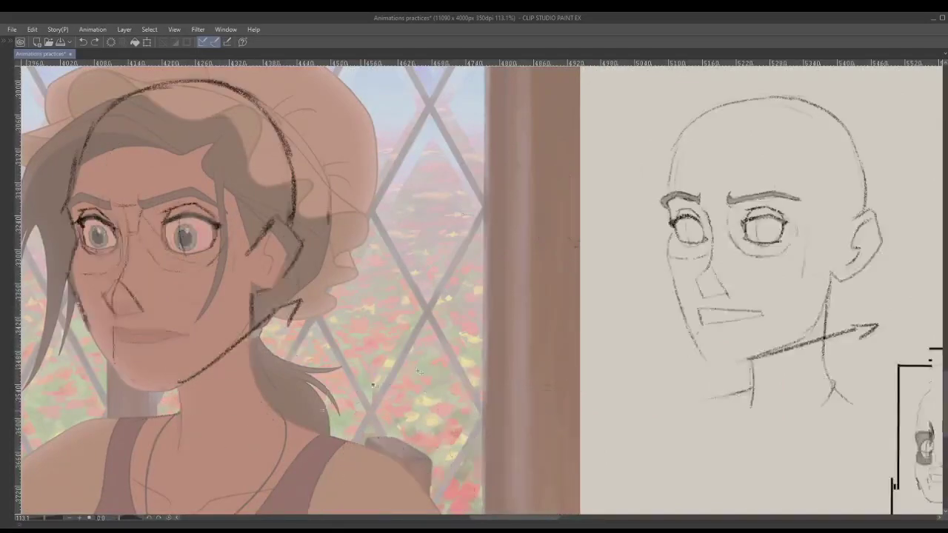
{"action": "key", "text": "ctrl+z"}
{"action": "key", "text": "ctrl+z"}
Step: Erase the near jawline of the constructed frowning head, from below the ear down to the chin
{"action": "key", "text": "e"}
{"action": "mouse_move", "coordinate": [805, 332]}
{"action": "left_mouse_down"}
{"action": "mouse_move", "coordinate": [782, 350]}
{"action": "mouse_move", "coordinate": [800, 331]}
{"action": "mouse_move", "coordinate": [783, 348]}
{"action": "mouse_move", "coordinate": [750, 355]}
{"action": "mouse_move", "coordinate": [826, 297]}
{"action": "left_mouse_up"}
{"action": "key", "text": "p"}
{"action": "key", "text": "ctrl+z"}
{"action": "key", "text": "ctrl+z"}
{"action": "mouse_move", "coordinate": [787, 334]}
{"action": "left_mouse_down"}
{"action": "mouse_move", "coordinate": [823, 297]}
{"action": "mouse_move", "coordinate": [737, 360]}
{"action": "left_mouse_up"}
{"action": "key", "text": "ctrl+z"}
{"action": "key", "text": "ctrl+z"}
{"action": "left_click_drag", "start_coordinate": [831, 282], "coordinate": [757, 353]}
{"action": "key", "text": "ctrl+z"}
{"action": "key", "text": "e"}
{"action": "key", "text": "p"}
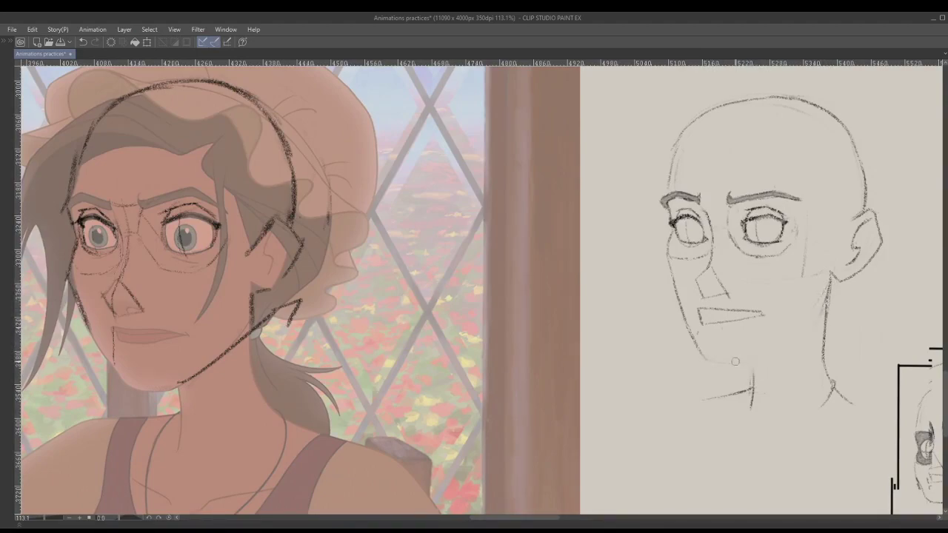
Step: Redraw the constructed head's chin curve, and erase the near jawline traced over the reference still
{"action": "key", "text": "ctrl+z"}
{"action": "left_click_drag", "start_coordinate": [710, 356], "coordinate": [740, 363]}
{"action": "key", "text": "e"}
{"action": "left_click_drag", "start_coordinate": [262, 299], "coordinate": [191, 389]}
{"action": "key", "text": "p"}
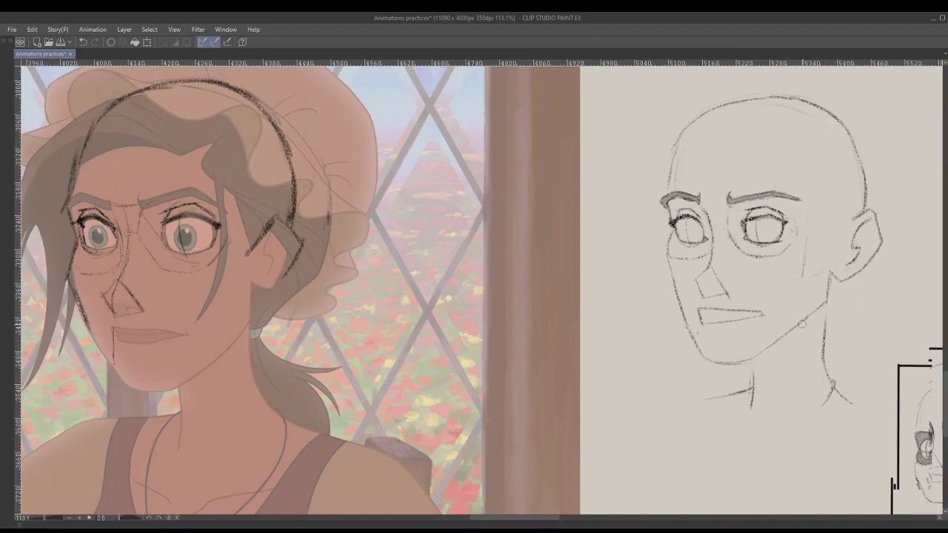
Step: Redraw the constructed head's near jaw as a straight stroke from the chin up to a corner below the ear
{"action": "mouse_move", "coordinate": [828, 302]}
{"action": "left_mouse_down"}
{"action": "mouse_move", "coordinate": [740, 363]}
{"action": "mouse_move", "coordinate": [822, 309]}
{"action": "left_mouse_up"}
{"action": "key", "text": "ctrl+z"}
{"action": "left_click_drag", "start_coordinate": [752, 357], "coordinate": [811, 317]}
{"action": "key", "text": "ctrl+z"}
{"action": "left_click_drag", "start_coordinate": [751, 359], "coordinate": [821, 309]}
Step: Flip between the frowning head's frame and the closed-eyed, open-mouthed head's frame to compare their jaws
{"action": "key", "text": "comma"}
{"action": "key", "text": "comma"}
{"action": "key", "text": "period"}
{"action": "key", "text": "period"}
{"action": "key", "text": "comma"}
{"action": "key", "text": "comma"}
{"action": "key", "text": "period"}
{"action": "key", "text": "period"}
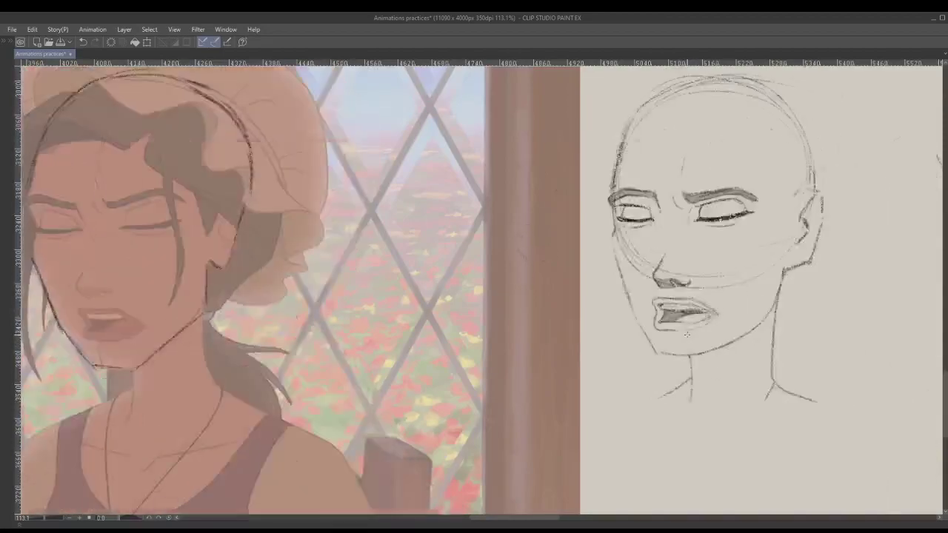
{"action": "scroll", "coordinate": [637, 330], "scroll_direction": "down", "scroll_amount": 3}
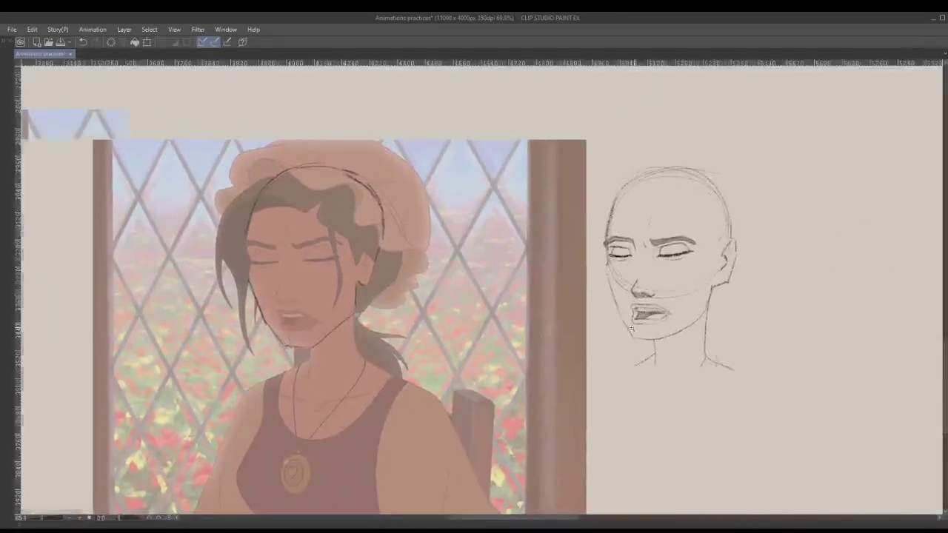
{"action": "scroll", "coordinate": [697, 316], "scroll_direction": "up", "scroll_amount": 3}
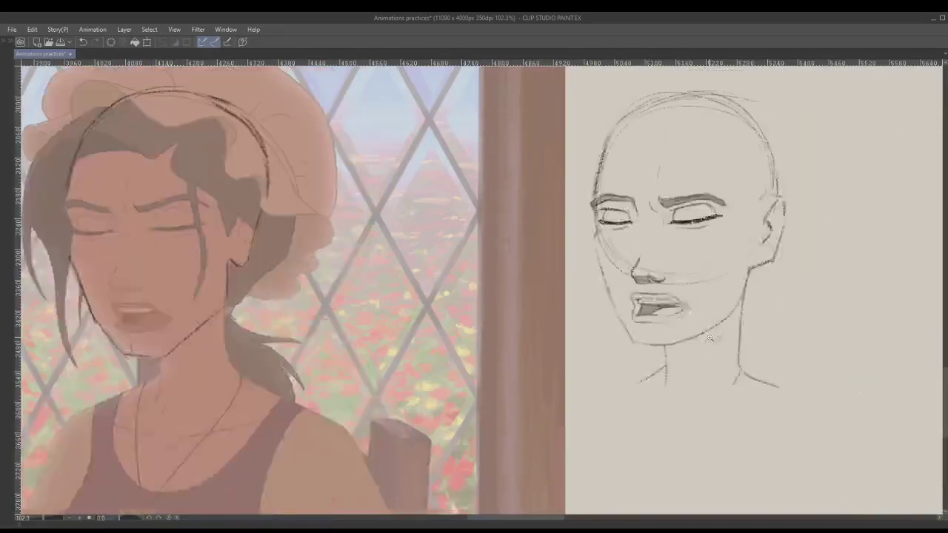
Step: Handwrite "LOL" above the framed Basic Shapes head diagram
{"action": "left_click_drag", "start_coordinate": [912, 434], "coordinate": [541, 347]}
{"action": "left_click", "coordinate": [541, 347]}
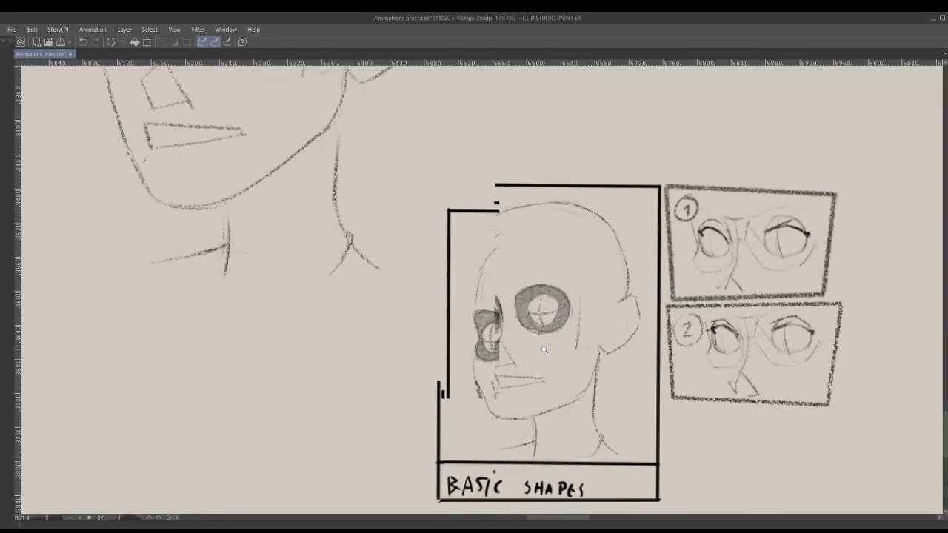
{"action": "left_click_drag", "start_coordinate": [554, 352], "coordinate": [525, 350]}
{"action": "left_click_drag", "start_coordinate": [522, 209], "coordinate": [531, 210]}
{"action": "mouse_move", "coordinate": [541, 205]}
{"action": "left_mouse_down"}
{"action": "mouse_move", "coordinate": [550, 211]}
{"action": "mouse_move", "coordinate": [541, 221]}
{"action": "left_mouse_up"}
{"action": "key", "text": "ctrl+z"}
{"action": "key", "text": "ctrl+z"}
{"action": "left_click_drag", "start_coordinate": [547, 216], "coordinate": [549, 216]}
Step: Step back and forth through the neighbouring frames and examine the corrected frowning head's shape and eyes
{"action": "left_click_drag", "start_coordinate": [514, 355], "coordinate": [810, 434]}
{"action": "left_click_drag", "start_coordinate": [496, 280], "coordinate": [560, 318]}
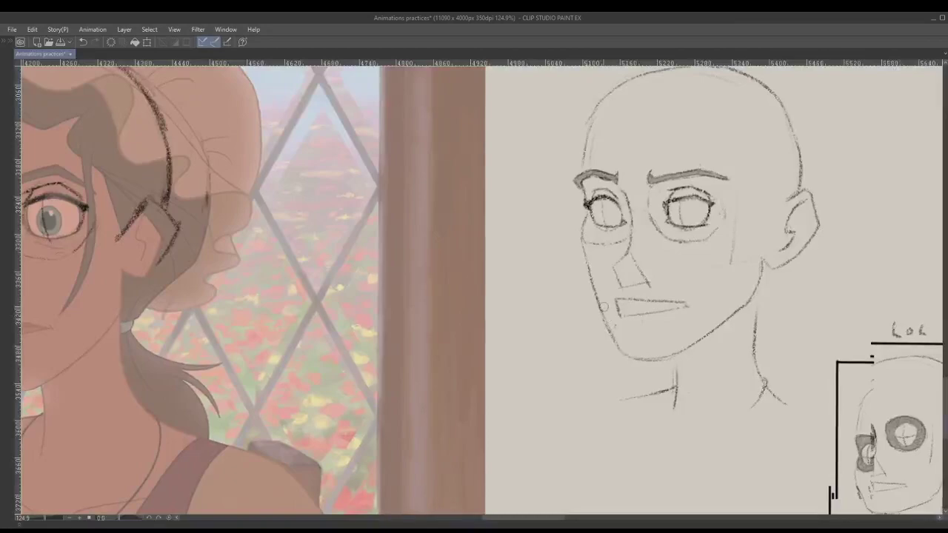
{"action": "key", "text": "Right"}
{"action": "key", "text": "Right"}
{"action": "key", "text": "Left"}
{"action": "key", "text": "Left"}
{"action": "key", "text": "Right"}
{"action": "key", "text": "Right"}
{"action": "key", "text": "Left"}
{"action": "key", "text": "Left"}
{"action": "left_click_drag", "start_coordinate": [479, 268], "coordinate": [564, 245]}
{"action": "scroll", "coordinate": [652, 224], "scroll_direction": "up", "scroll_amount": 1}
{"action": "mouse_move", "coordinate": [658, 218]}
{"action": "left_mouse_down"}
{"action": "mouse_move", "coordinate": [656, 264]}
{"action": "mouse_move", "coordinate": [639, 251]}
{"action": "mouse_move", "coordinate": [654, 272]}
{"action": "left_mouse_up"}
{"action": "scroll", "coordinate": [661, 264], "scroll_direction": "up", "scroll_amount": 2}
{"action": "left_click_drag", "start_coordinate": [786, 258], "coordinate": [785, 249]}
{"action": "left_click_drag", "start_coordinate": [587, 271], "coordinate": [595, 271]}
{"action": "scroll", "coordinate": [595, 271], "scroll_direction": "down", "scroll_amount": 4}
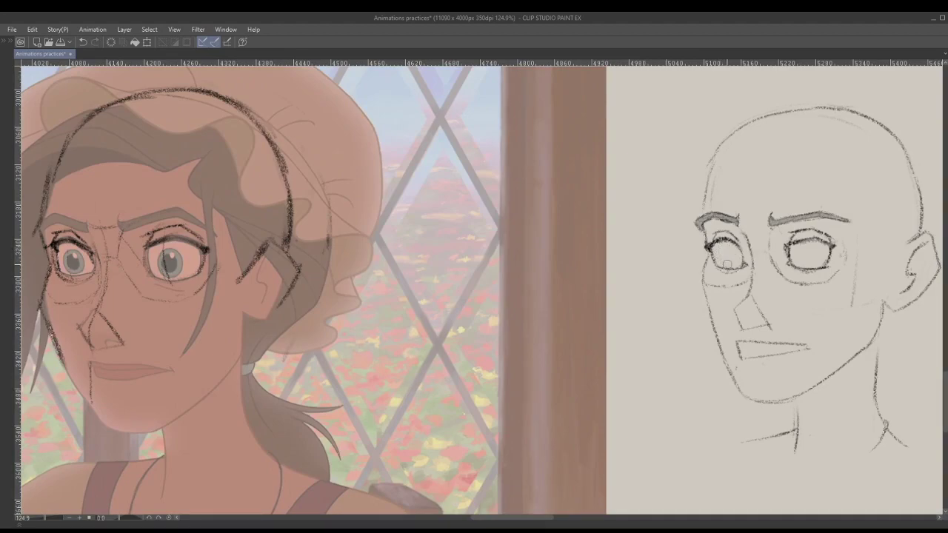
Step: Draw a round iris outline inside the constructed head's far eye and adjust its placement
{"action": "mouse_move", "coordinate": [720, 252]}
{"action": "left_mouse_down"}
{"action": "mouse_move", "coordinate": [729, 260]}
{"action": "mouse_move", "coordinate": [718, 258]}
{"action": "left_mouse_up"}
{"action": "left_click_drag", "start_coordinate": [720, 256], "coordinate": [727, 258]}
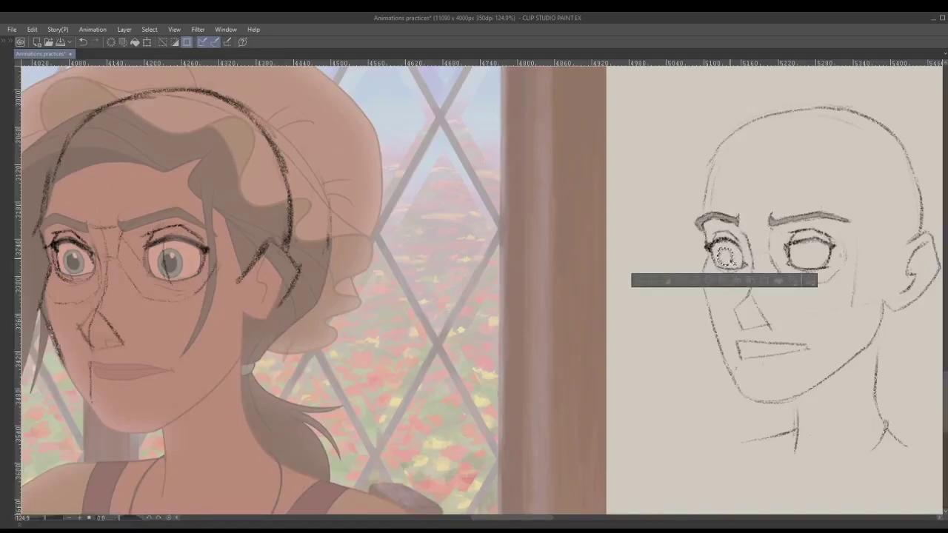
{"action": "key", "text": "ctrl+d"}
{"action": "scroll", "coordinate": [720, 261], "scroll_direction": "up", "scroll_amount": 2}
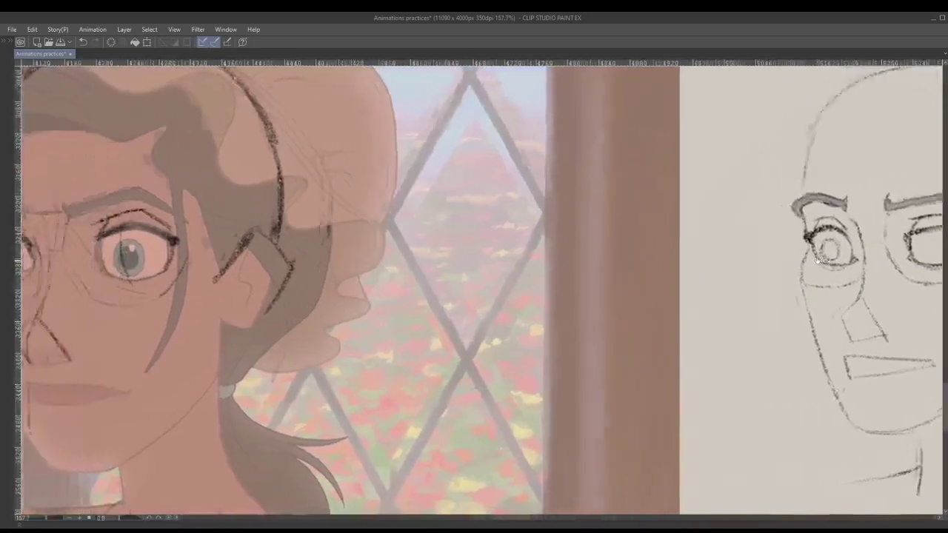
{"action": "scroll", "coordinate": [760, 277], "scroll_direction": "down", "scroll_amount": 2}
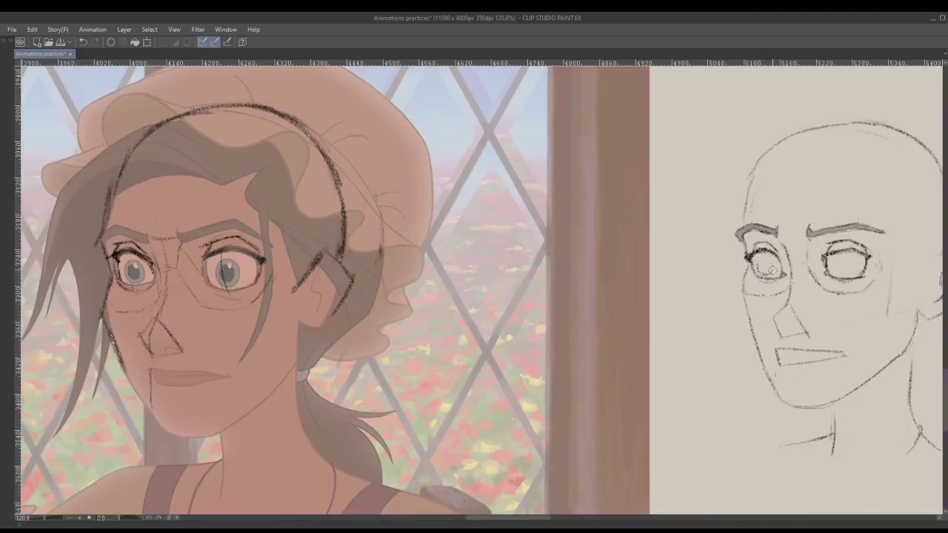
{"action": "left_click_drag", "start_coordinate": [762, 258], "coordinate": [765, 272]}
{"action": "left_click_drag", "start_coordinate": [819, 262], "coordinate": [808, 264]}
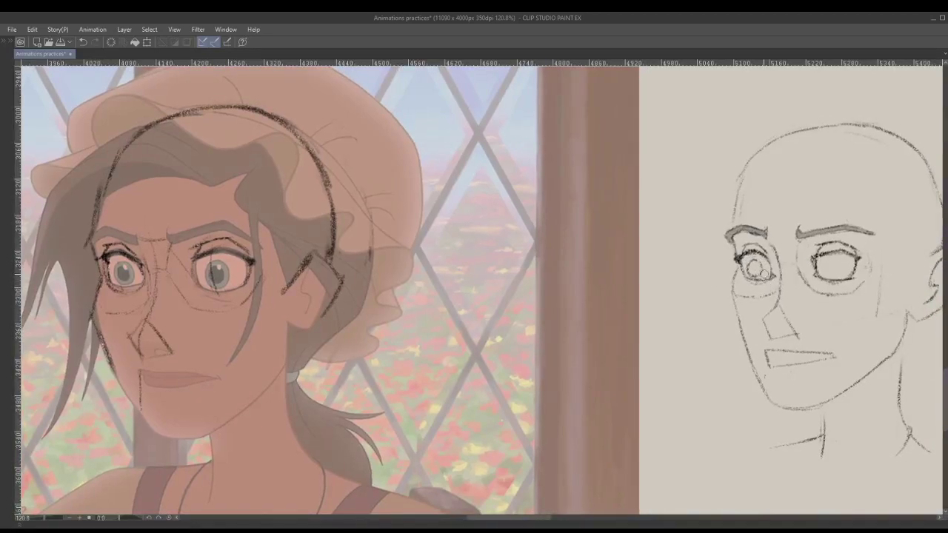
Step: Draw a matching round iris in the near eye, then select it and transform it into position
{"action": "mouse_move", "coordinate": [750, 260]}
{"action": "left_mouse_down"}
{"action": "mouse_move", "coordinate": [747, 272]}
{"action": "mouse_move", "coordinate": [760, 274]}
{"action": "mouse_move", "coordinate": [750, 258]}
{"action": "mouse_move", "coordinate": [766, 266]}
{"action": "mouse_move", "coordinate": [826, 262]}
{"action": "left_mouse_up"}
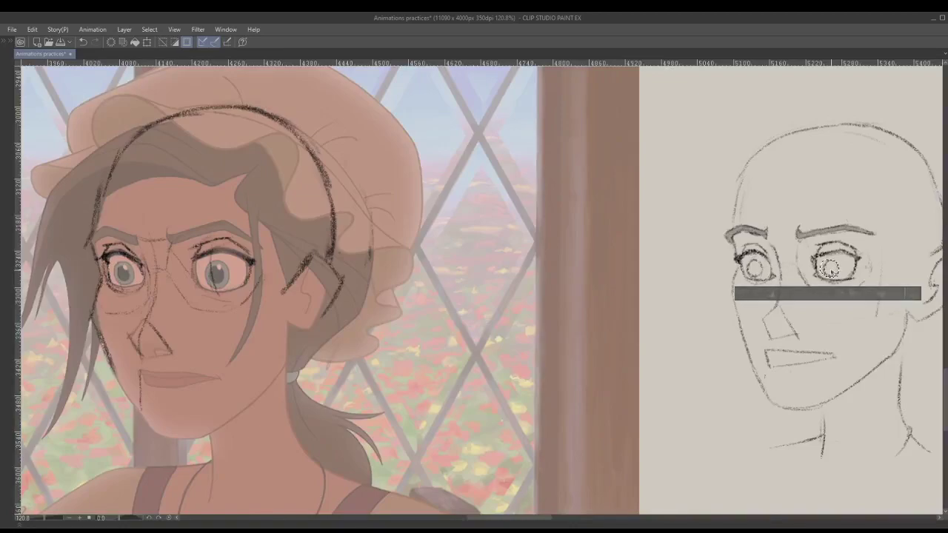
{"action": "key", "text": "ctrl+t"}
{"action": "left_click_drag", "start_coordinate": [840, 258], "coordinate": [833, 266]}
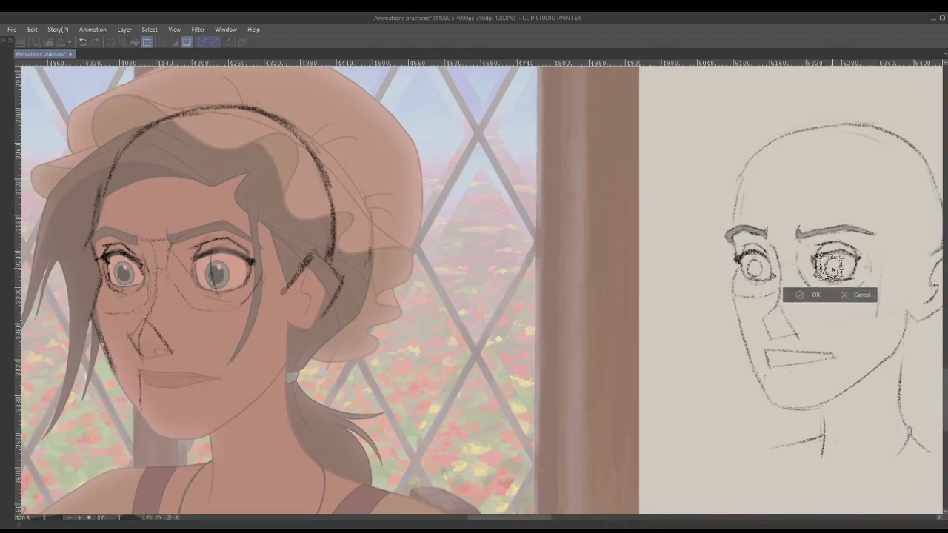
{"action": "left_click", "coordinate": [824, 292]}
{"action": "key", "text": "ctrl+d"}
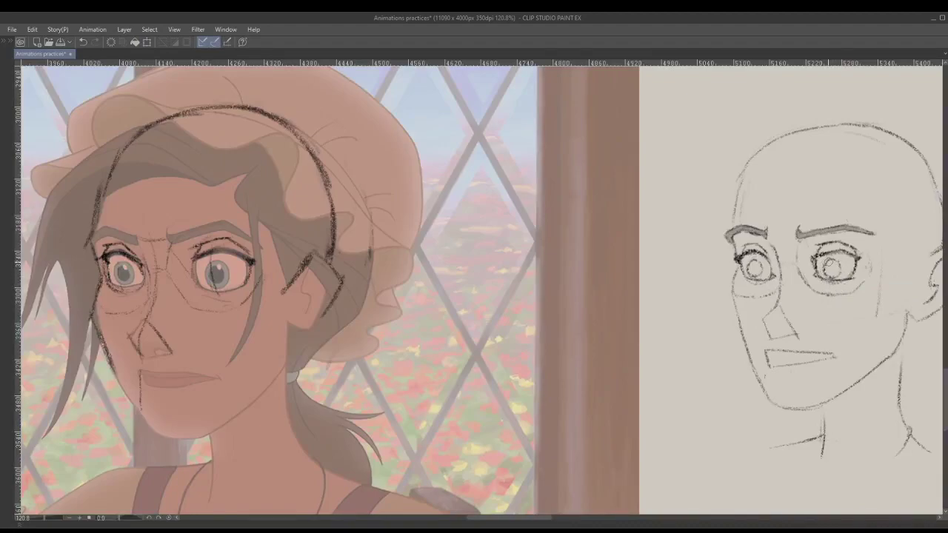
Step: Refine the iris outlines in both eyes of the constructed head
{"action": "scroll", "coordinate": [849, 293], "scroll_direction": "down", "scroll_amount": 4}
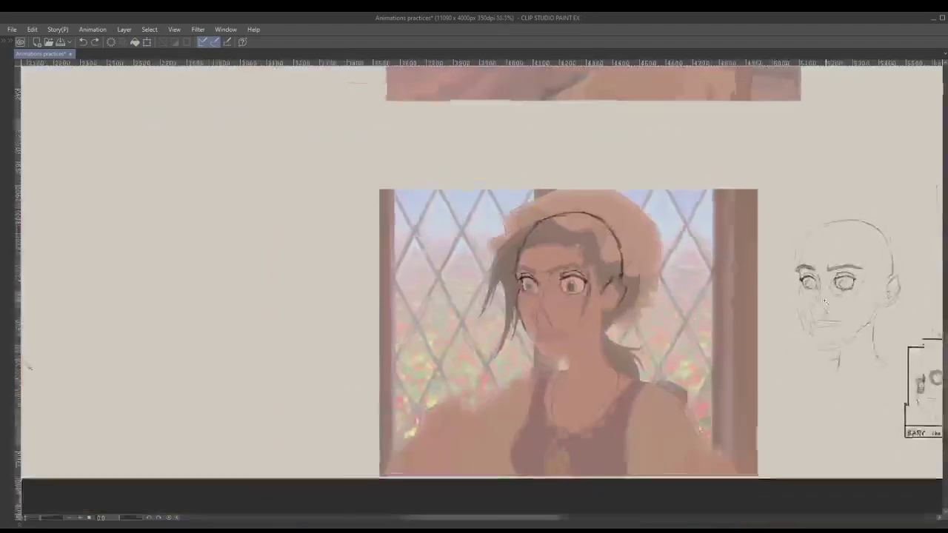
{"action": "scroll", "coordinate": [849, 293], "scroll_direction": "up", "scroll_amount": 4}
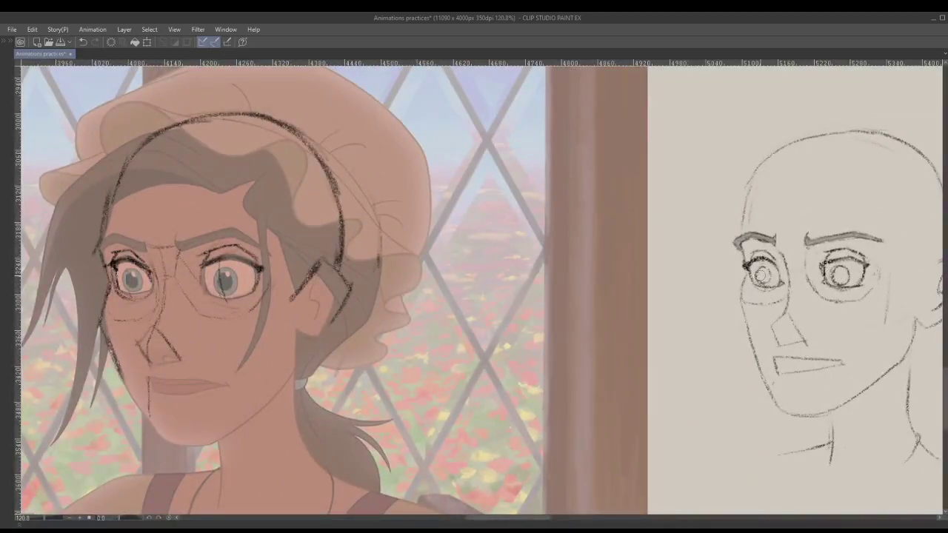
{"action": "left_click_drag", "start_coordinate": [760, 276], "coordinate": [758, 278]}
{"action": "left_click_drag", "start_coordinate": [758, 273], "coordinate": [759, 271]}
{"action": "mouse_move", "coordinate": [759, 271]}
{"action": "left_mouse_down"}
{"action": "mouse_move", "coordinate": [761, 281]}
{"action": "mouse_move", "coordinate": [768, 272]}
{"action": "left_mouse_up"}
{"action": "key", "text": "ctrl+z"}
{"action": "left_click_drag", "start_coordinate": [774, 289], "coordinate": [763, 284]}
{"action": "key", "text": "ctrl+z"}
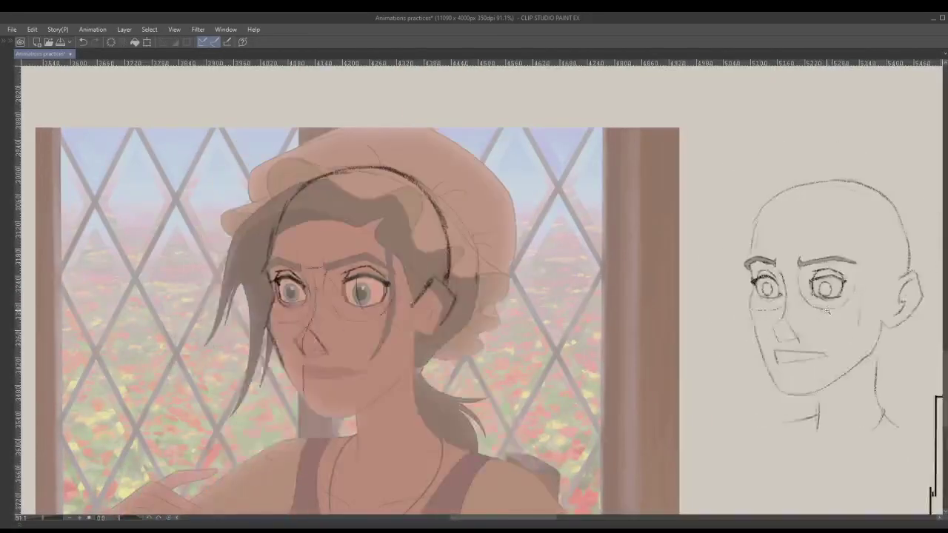
{"action": "scroll", "coordinate": [814, 304], "scroll_direction": "up", "scroll_amount": 5}
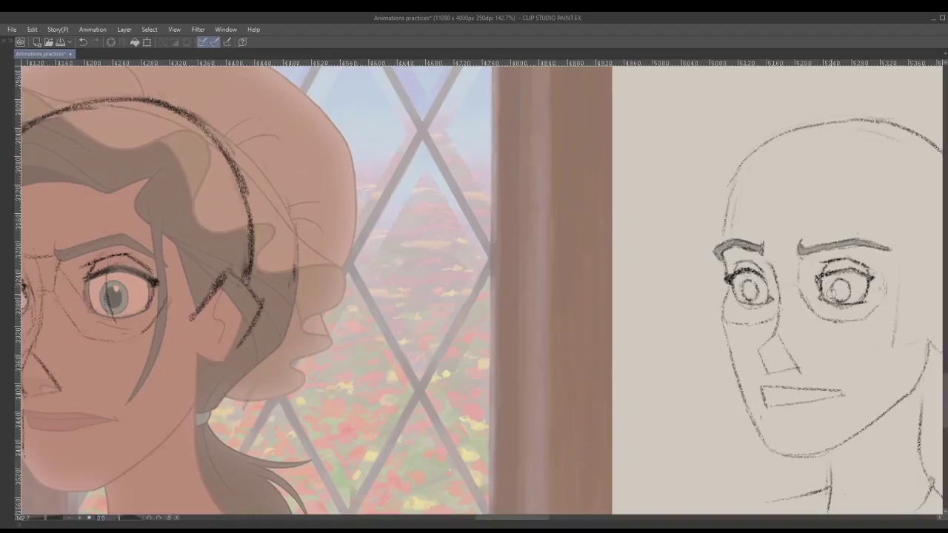
{"action": "key", "text": "ctrl+z"}
Step: Shade the irises of both eyes in an even grey pencil tone
{"action": "scroll", "coordinate": [865, 309], "scroll_direction": "down", "scroll_amount": 3}
{"action": "scroll", "coordinate": [852, 309], "scroll_direction": "up", "scroll_amount": 5}
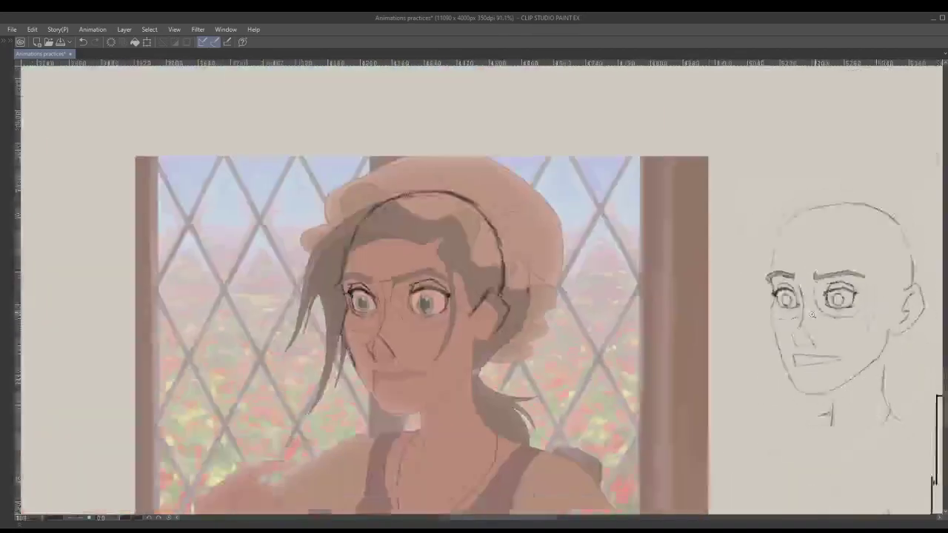
{"action": "scroll", "coordinate": [833, 311], "scroll_direction": "down", "scroll_amount": 4}
{"action": "scroll", "coordinate": [836, 318], "scroll_direction": "up", "scroll_amount": 4}
{"action": "scroll", "coordinate": [835, 318], "scroll_direction": "down", "scroll_amount": 4}
{"action": "scroll", "coordinate": [836, 318], "scroll_direction": "up", "scroll_amount": 3}
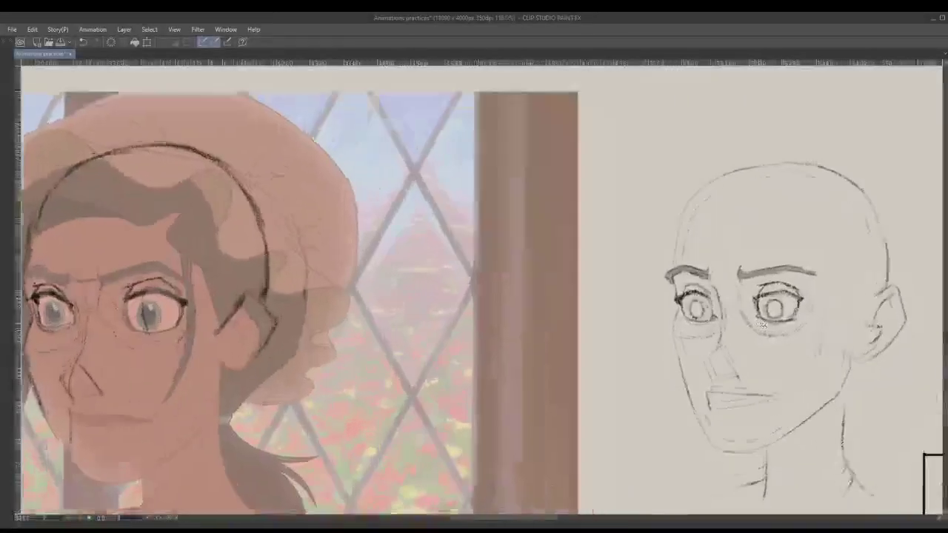
{"action": "mouse_move", "coordinate": [797, 314]}
{"action": "left_mouse_down"}
{"action": "mouse_move", "coordinate": [813, 302]}
{"action": "mouse_move", "coordinate": [791, 295]}
{"action": "left_mouse_up"}
{"action": "left_click_drag", "start_coordinate": [702, 298], "coordinate": [703, 297]}
{"action": "key", "text": "ctrl+z"}
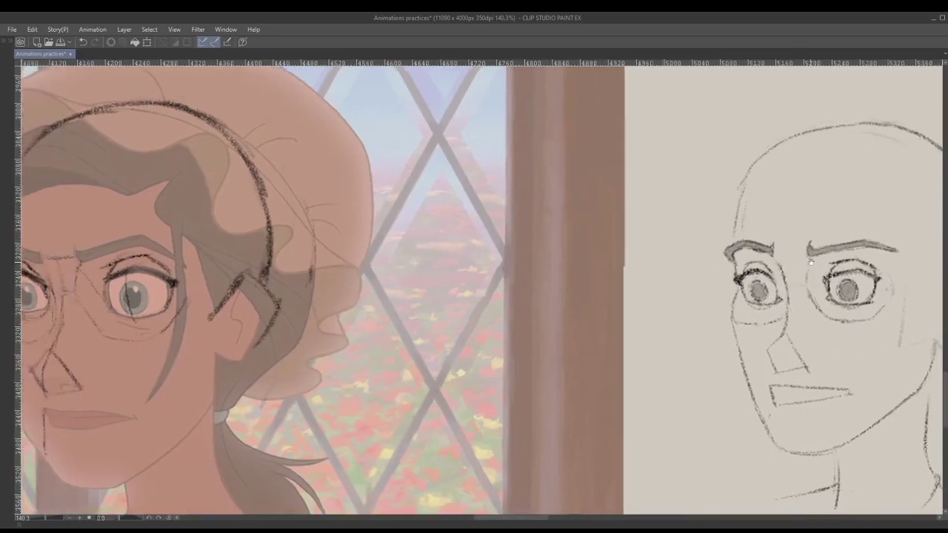
{"action": "left_click_drag", "start_coordinate": [756, 272], "coordinate": [812, 266]}
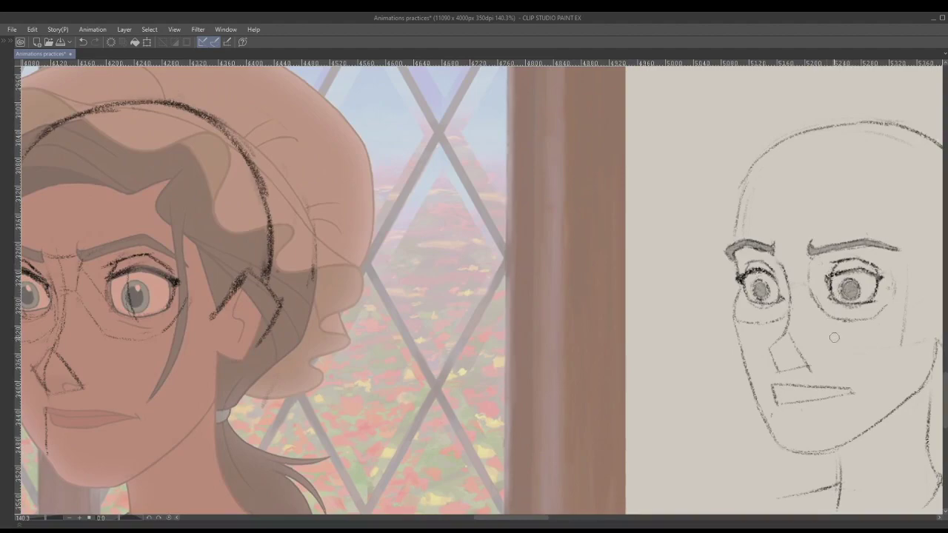
Step: Draw dark pupils inside the shaded irises of both eyes
{"action": "key", "text": "Tab"}
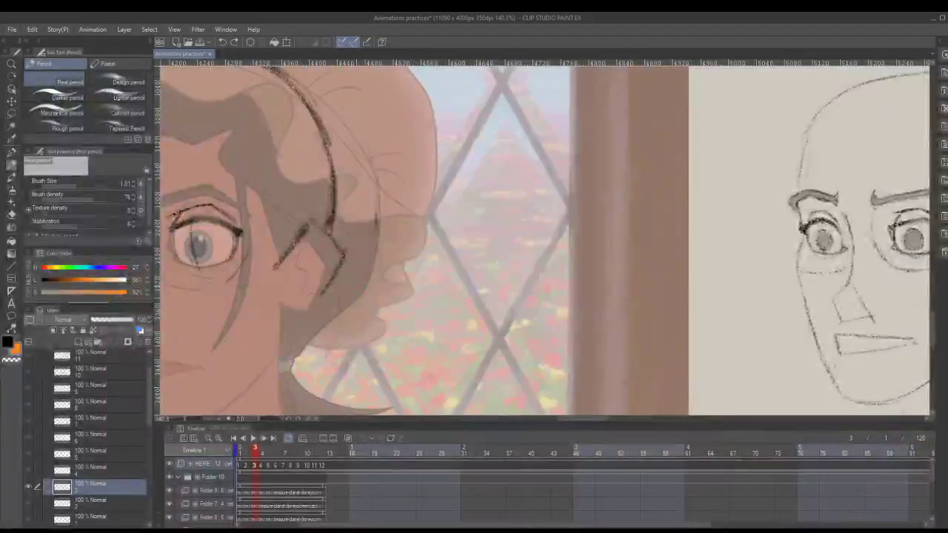
{"action": "key", "text": "Tab"}
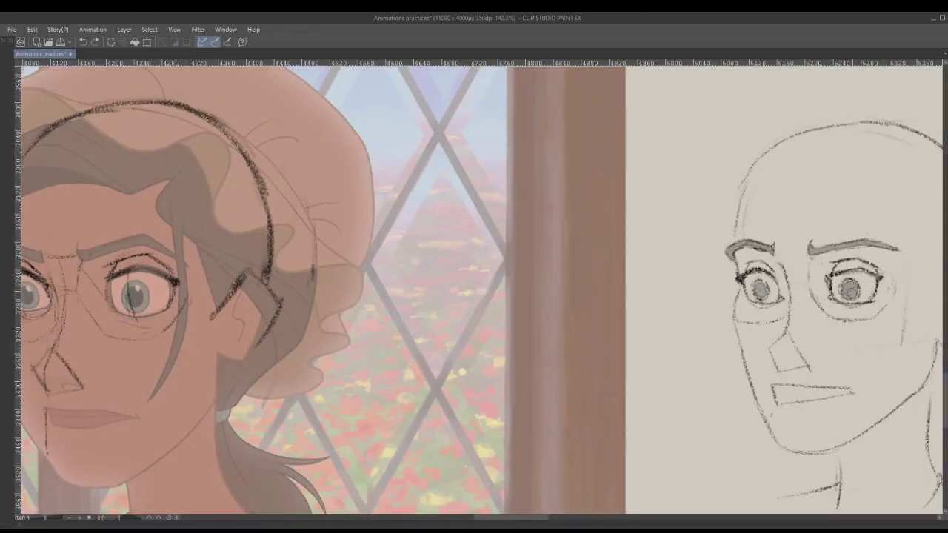
{"action": "left_click_drag", "start_coordinate": [850, 290], "coordinate": [849, 289]}
{"action": "key", "text": "ctrl+z"}
{"action": "left_click_drag", "start_coordinate": [761, 293], "coordinate": [763, 296]}
{"action": "left_click_drag", "start_coordinate": [754, 284], "coordinate": [769, 277]}
{"action": "mouse_move", "coordinate": [844, 281]}
{"action": "left_mouse_down"}
{"action": "mouse_move", "coordinate": [843, 294]}
{"action": "mouse_move", "coordinate": [852, 294]}
{"action": "left_mouse_up"}
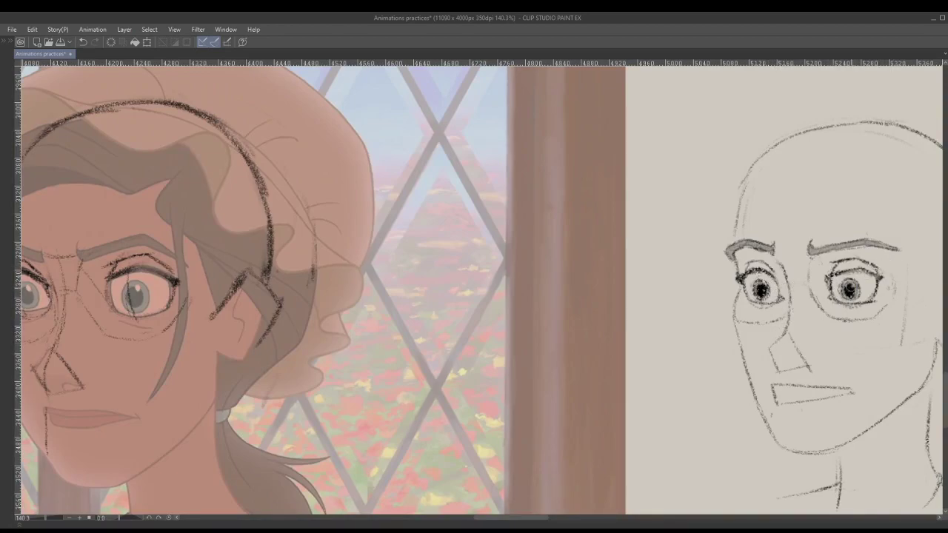
{"action": "key", "text": "ctrl+z"}
{"action": "scroll", "coordinate": [775, 335], "scroll_direction": "down", "scroll_amount": 4}
{"action": "scroll", "coordinate": [774, 335], "scroll_direction": "up", "scroll_amount": 2}
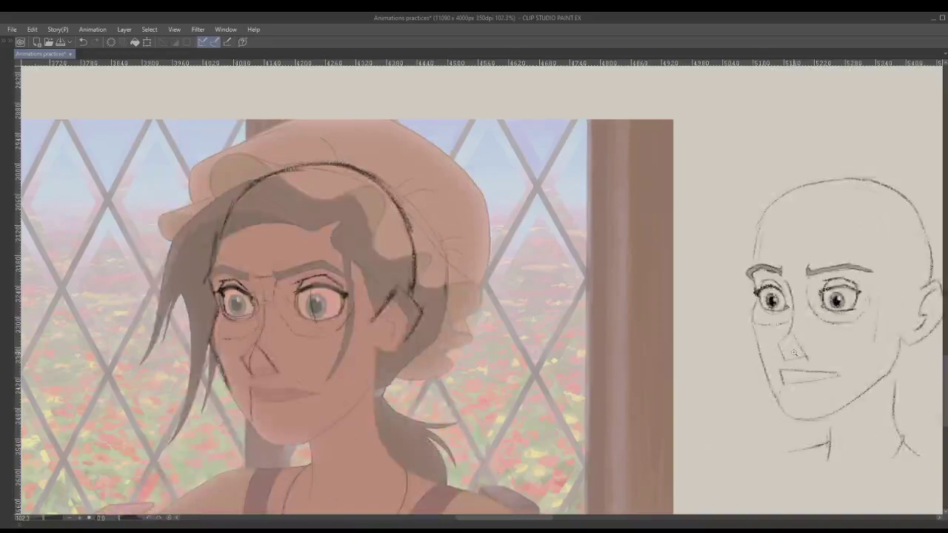
{"action": "scroll", "coordinate": [797, 352], "scroll_direction": "up", "scroll_amount": 2}
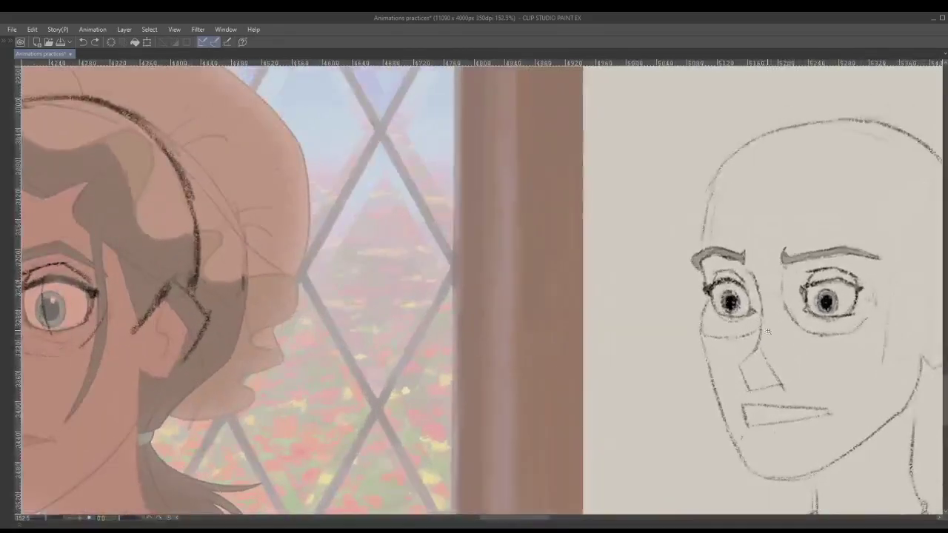
Step: Change the white drawing colour to a desaturated, slightly darker tone for touching up the irises
{"action": "key", "text": "Tab"}
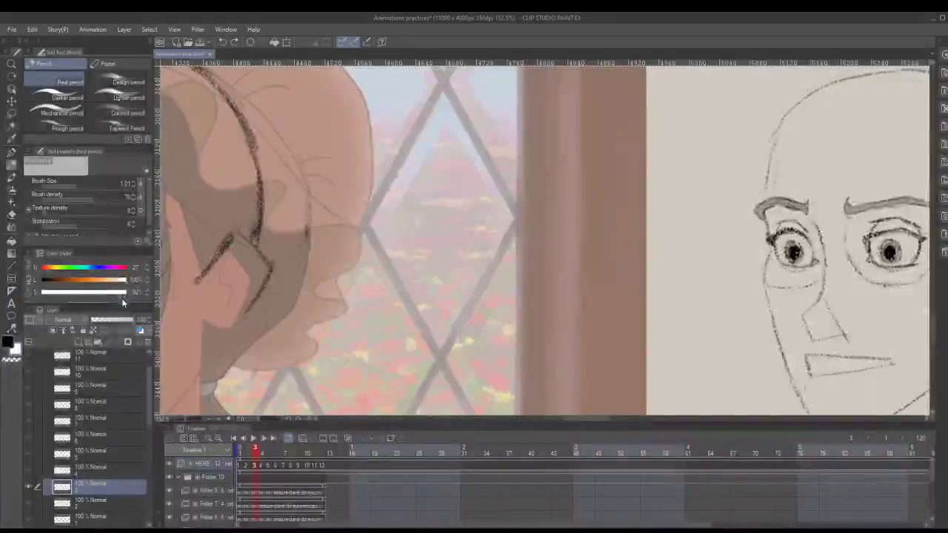
{"action": "left_click_drag", "start_coordinate": [111, 294], "coordinate": [49, 296]}
{"action": "left_click_drag", "start_coordinate": [123, 279], "coordinate": [112, 281]}
{"action": "key", "text": "Tab"}
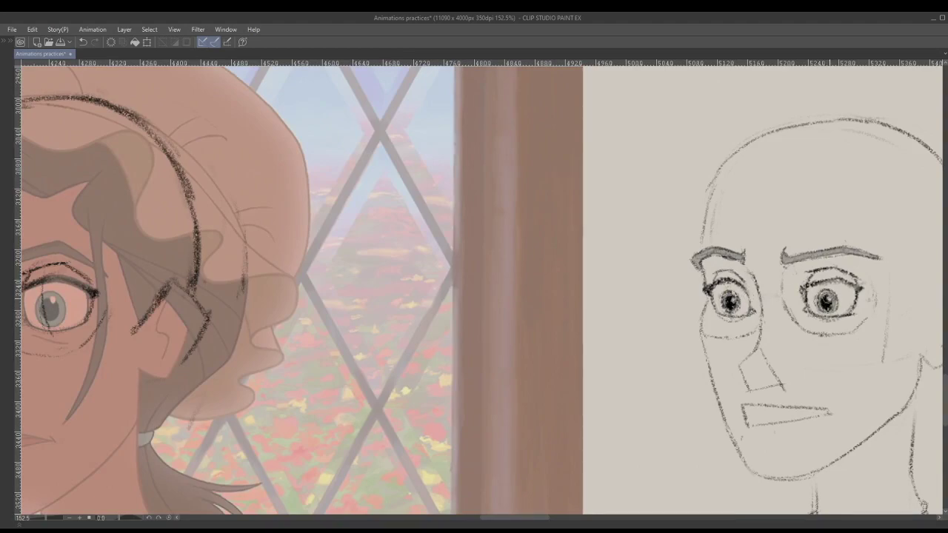
Step: Erase the traced eyes, nose, mouth line and far face contour over the reference still, plus the constructed near eye socket
{"action": "left_click_drag", "start_coordinate": [760, 324], "coordinate": [724, 361]}
{"action": "key", "text": "space"}
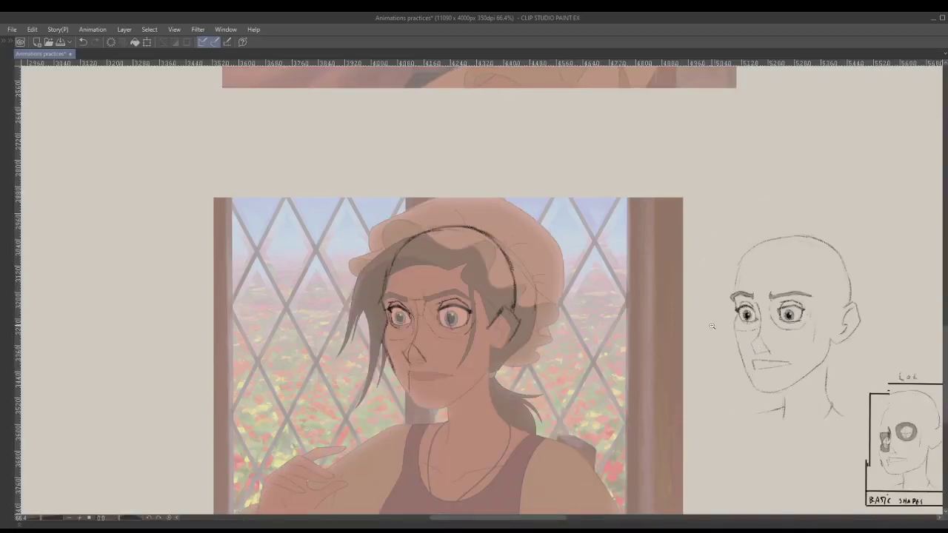
{"action": "scroll", "coordinate": [603, 396], "scroll_direction": "up", "scroll_amount": 3}
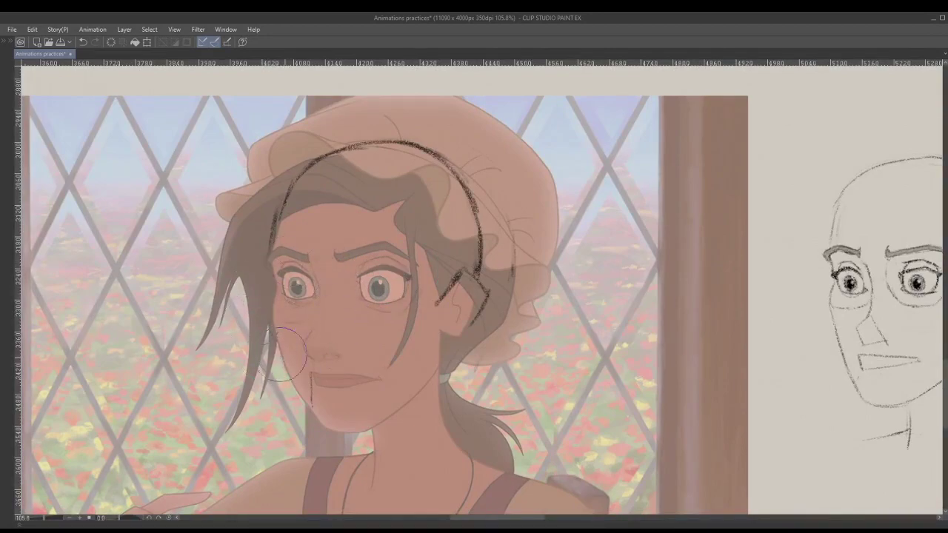
{"action": "left_click_drag", "start_coordinate": [550, 355], "coordinate": [439, 336]}
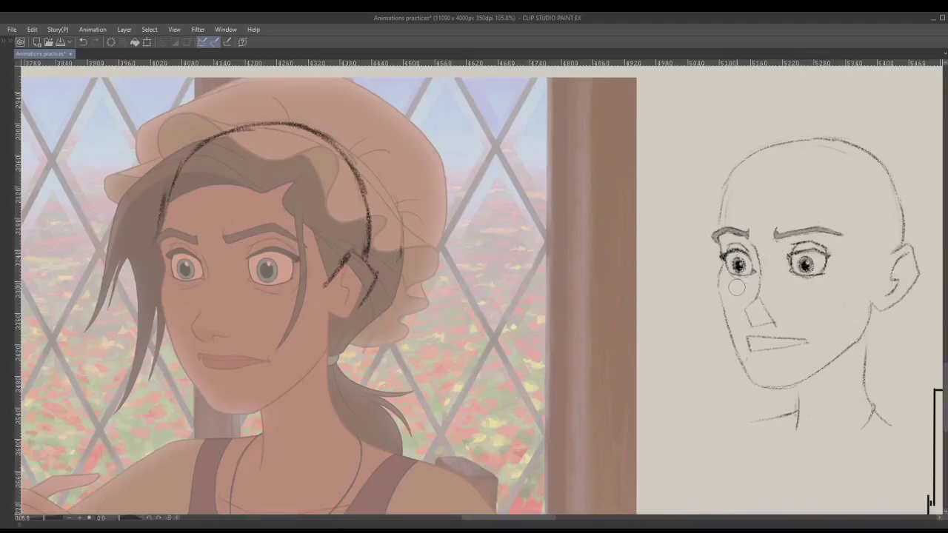
Step: Erase the constructed head's remaining eye-socket and nose-bridge guides, and draw short creases under the eyes
{"action": "key", "text": "p"}
{"action": "key", "text": "ctrl+z"}
{"action": "key", "text": "ctrl+y"}
{"action": "left_click_drag", "start_coordinate": [794, 279], "coordinate": [815, 289]}
{"action": "left_click_drag", "start_coordinate": [766, 276], "coordinate": [765, 290]}
{"action": "key", "text": "ctrl+z"}
{"action": "key", "text": "p"}
{"action": "key", "text": "ctrl+z"}
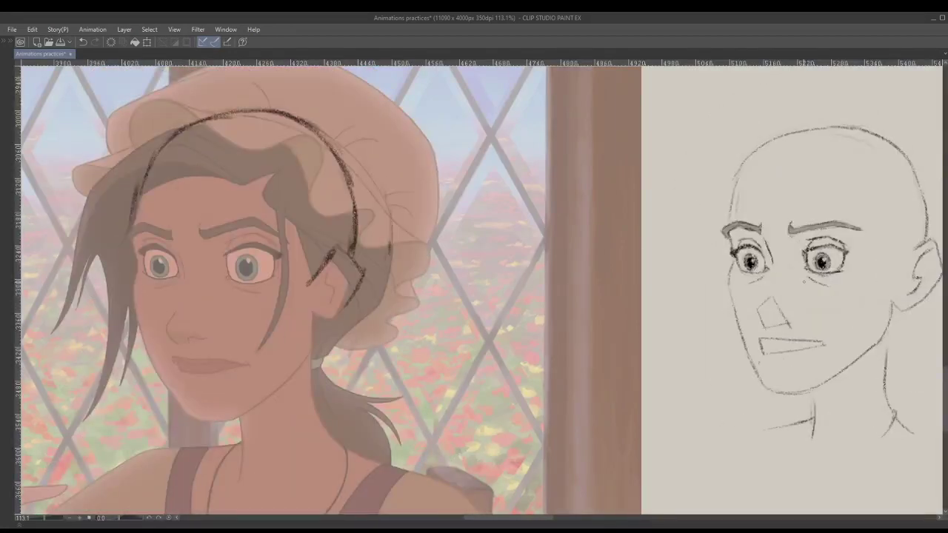
{"action": "mouse_move", "coordinate": [838, 285]}
{"action": "left_mouse_down"}
{"action": "mouse_move", "coordinate": [803, 311]}
{"action": "mouse_move", "coordinate": [826, 328]}
{"action": "mouse_move", "coordinate": [823, 294]}
{"action": "left_mouse_up"}
{"action": "key", "text": "ctrl+z"}
{"action": "key", "text": "ctrl+z"}
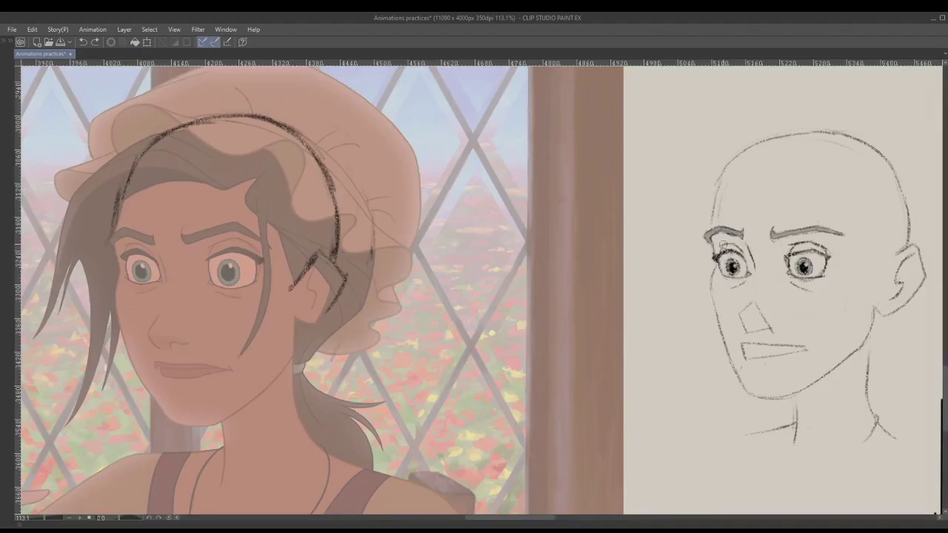
Step: Darken the upper lash lines on the wide-eyed head and the closed lash lines on the frowning head
{"action": "left_click_drag", "start_coordinate": [718, 257], "coordinate": [822, 252]}
{"action": "mouse_move", "coordinate": [821, 252]}
{"action": "left_mouse_down"}
{"action": "mouse_move", "coordinate": [831, 256]}
{"action": "mouse_move", "coordinate": [816, 250]}
{"action": "left_mouse_up"}
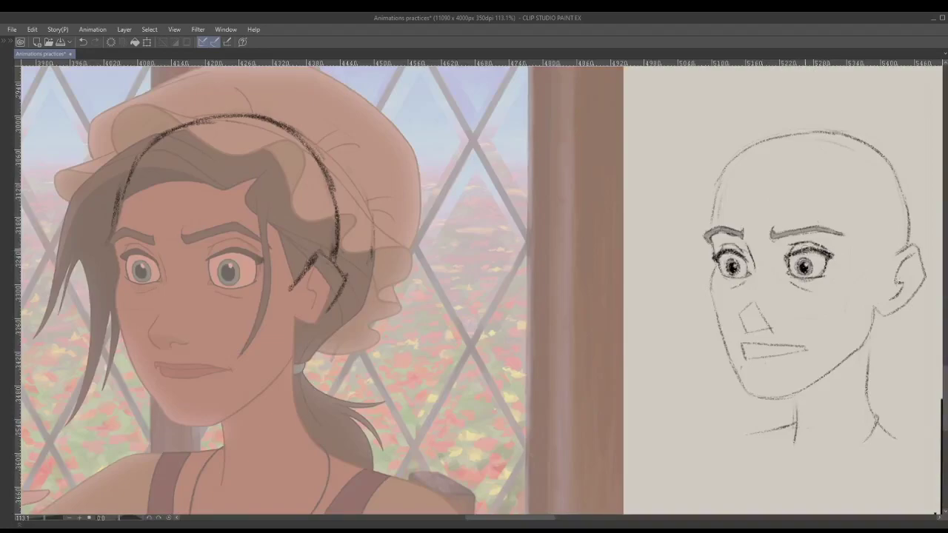
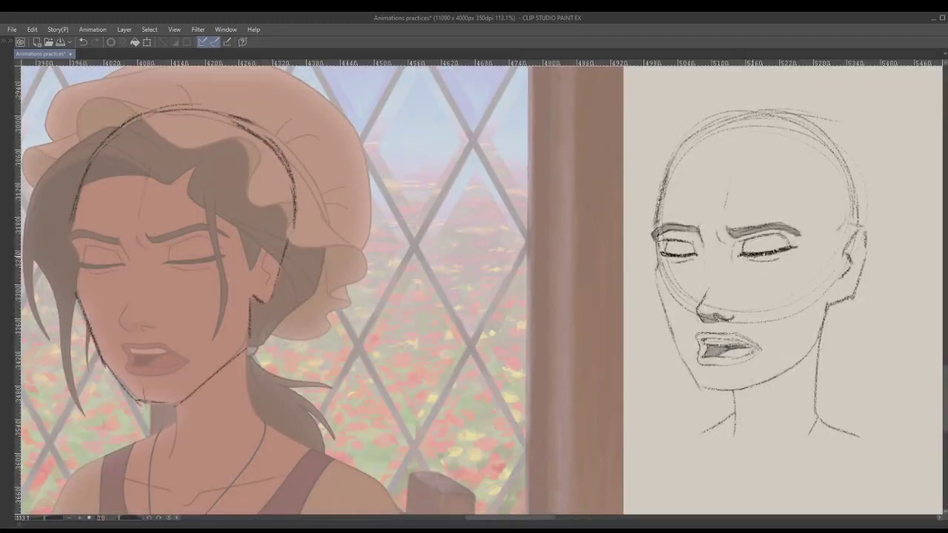
{"action": "left_click_drag", "start_coordinate": [750, 255], "coordinate": [798, 246]}
{"action": "left_click_drag", "start_coordinate": [660, 259], "coordinate": [684, 257]}
Step: Return to the wide-eyed head's frame and replace its nose wedge with a curved nose side and a short nostril line
{"action": "key", "text": "Right"}
{"action": "key", "text": "Right"}
{"action": "key", "text": "Right"}
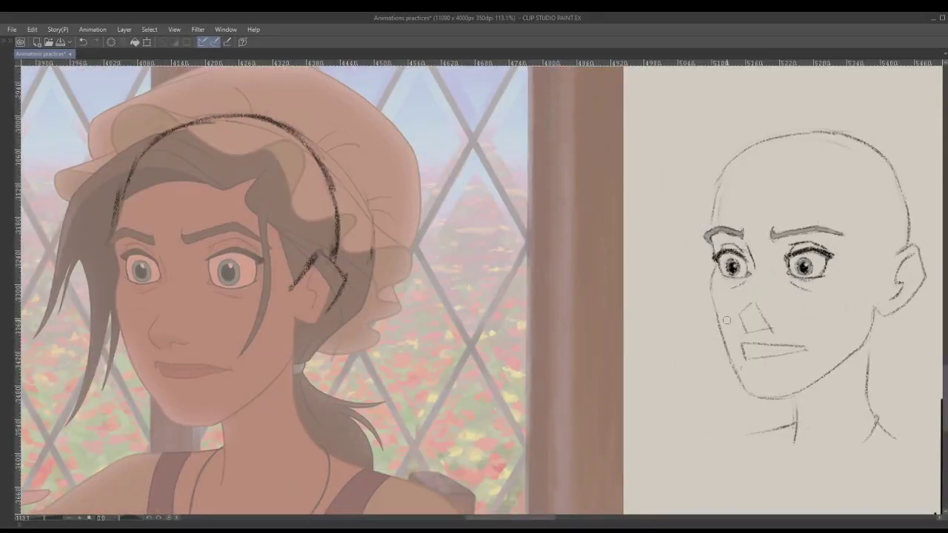
{"action": "scroll", "coordinate": [725, 322], "scroll_direction": "up", "scroll_amount": 2}
{"action": "left_click_drag", "start_coordinate": [738, 299], "coordinate": [865, 275]}
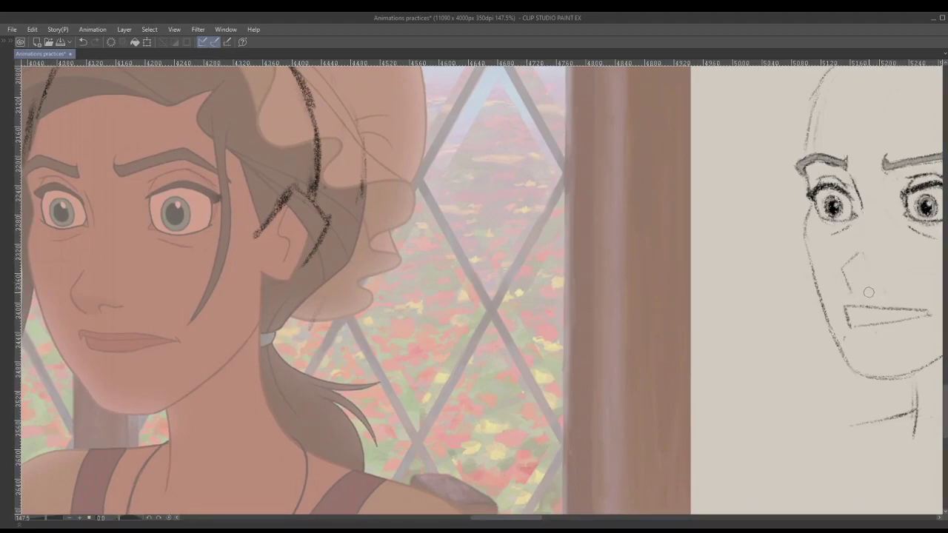
{"action": "left_click_drag", "start_coordinate": [870, 289], "coordinate": [863, 291]}
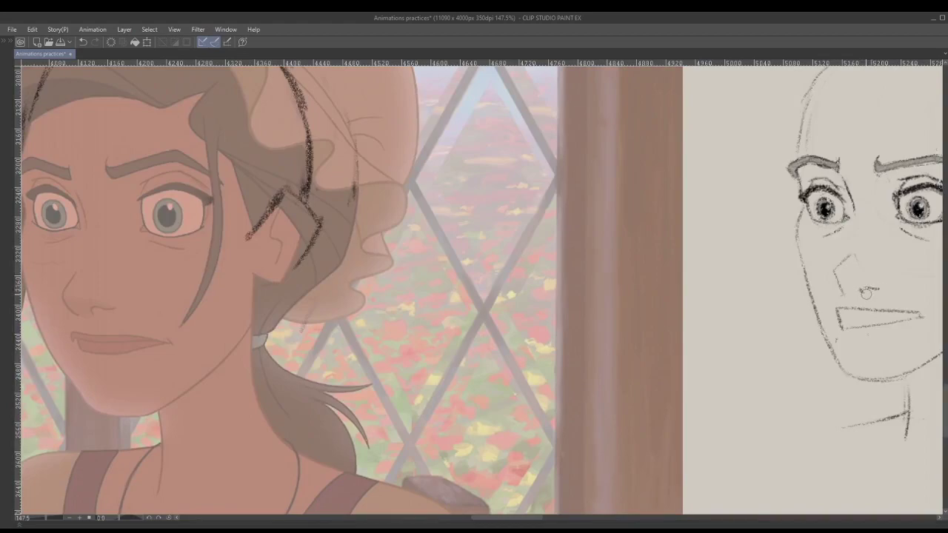
{"action": "left_click_drag", "start_coordinate": [852, 261], "coordinate": [843, 294]}
{"action": "left_click_drag", "start_coordinate": [854, 252], "coordinate": [842, 265]}
Step: Shade the underside of the wide-eyed head's nose in grey
{"action": "scroll", "coordinate": [845, 290], "scroll_direction": "up", "scroll_amount": 2}
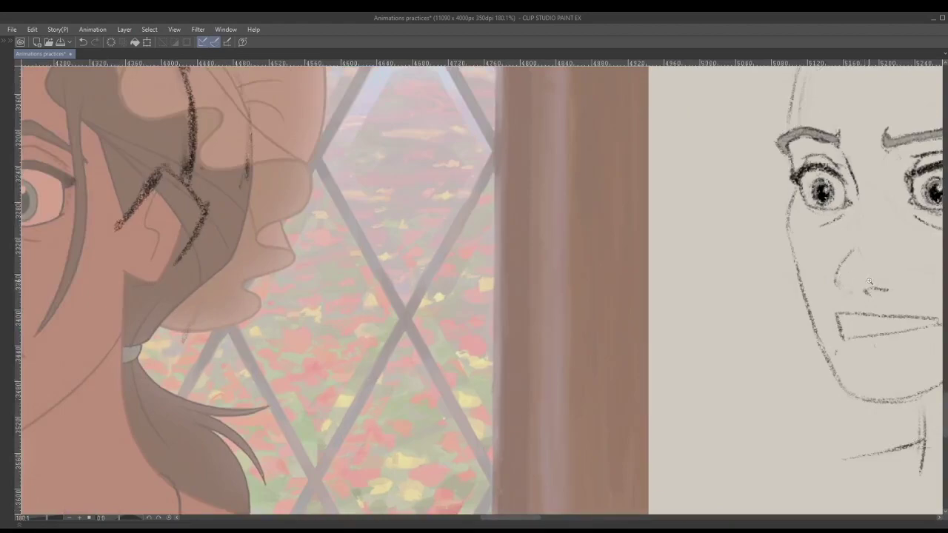
{"action": "scroll", "coordinate": [869, 281], "scroll_direction": "down", "scroll_amount": 2}
{"action": "scroll", "coordinate": [858, 280], "scroll_direction": "up", "scroll_amount": 2}
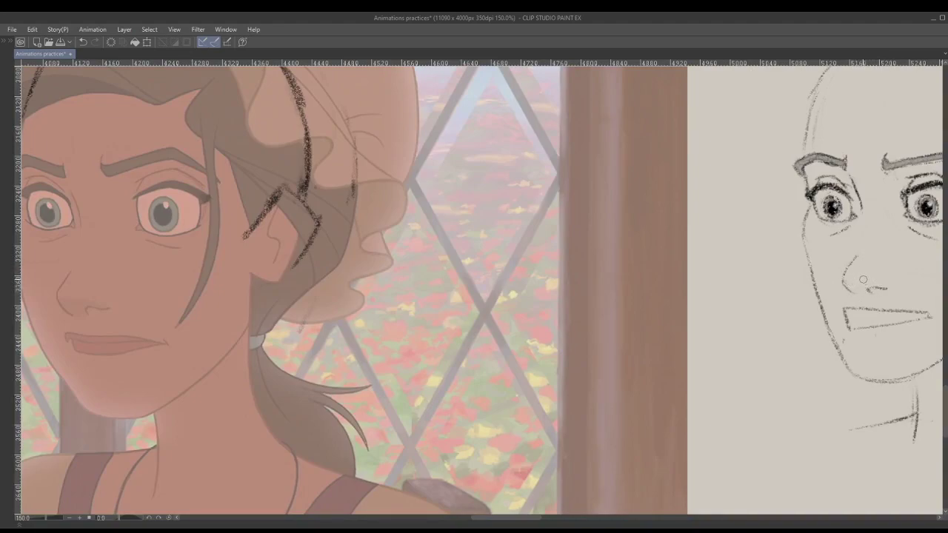
{"action": "key", "text": "e"}
{"action": "mouse_move", "coordinate": [868, 277]}
{"action": "left_mouse_down"}
{"action": "mouse_move", "coordinate": [844, 286]}
{"action": "mouse_move", "coordinate": [883, 284]}
{"action": "left_mouse_up"}
{"action": "key", "text": "ctrl+d"}
{"action": "scroll", "coordinate": [855, 314], "scroll_direction": "down", "scroll_amount": 6}
{"action": "scroll", "coordinate": [853, 315], "scroll_direction": "up", "scroll_amount": 4}
Step: Rework the wide-eyed head's boxy mouth guide into a closed mouth with a thin upper lip, clearing parts of the old lower edge
{"action": "left_click_drag", "start_coordinate": [852, 329], "coordinate": [852, 317]}
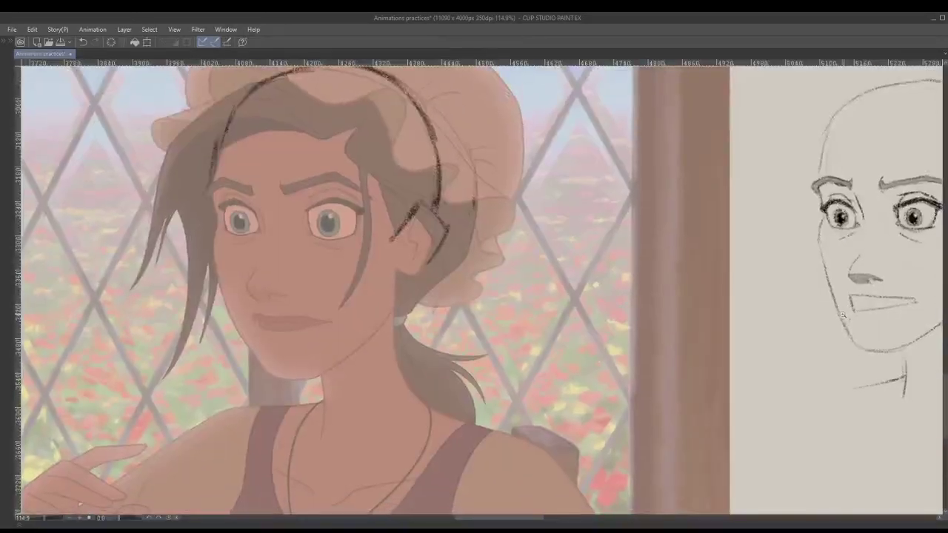
{"action": "scroll", "coordinate": [852, 317], "scroll_direction": "up", "scroll_amount": 1}
{"action": "scroll", "coordinate": [852, 317], "scroll_direction": "up", "scroll_amount": 1}
{"action": "scroll", "coordinate": [848, 317], "scroll_direction": "up", "scroll_amount": 1}
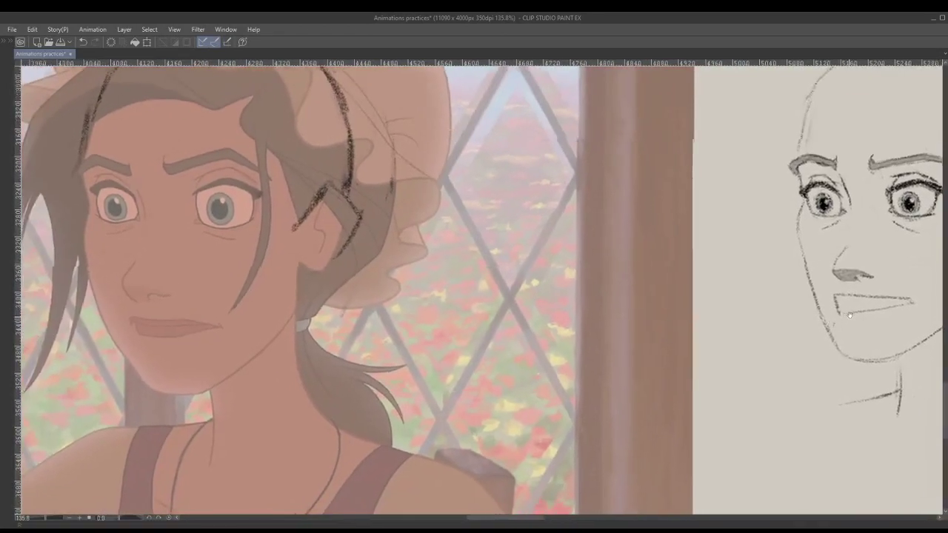
{"action": "scroll", "coordinate": [843, 317], "scroll_direction": "up", "scroll_amount": 1}
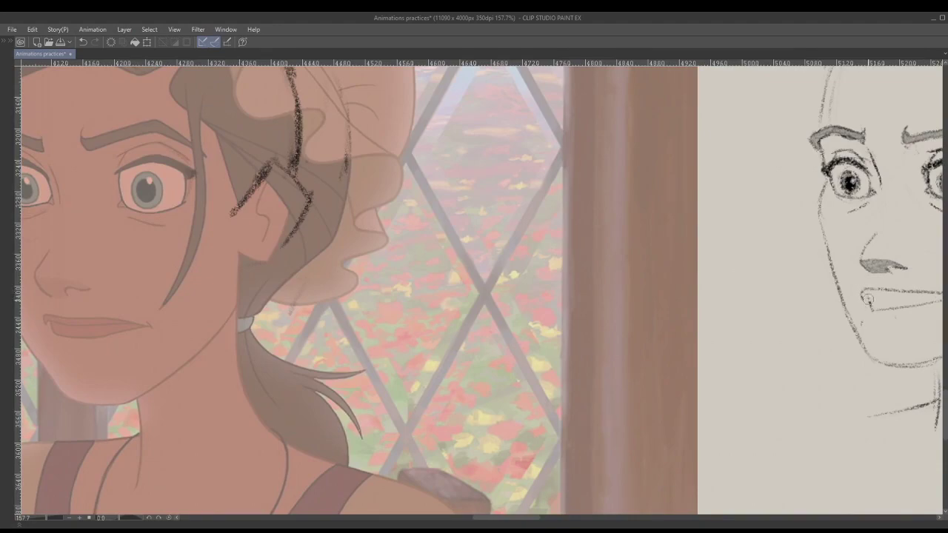
{"action": "left_click_drag", "start_coordinate": [870, 304], "coordinate": [841, 315]}
{"action": "scroll", "coordinate": [884, 317], "scroll_direction": "down", "scroll_amount": 1}
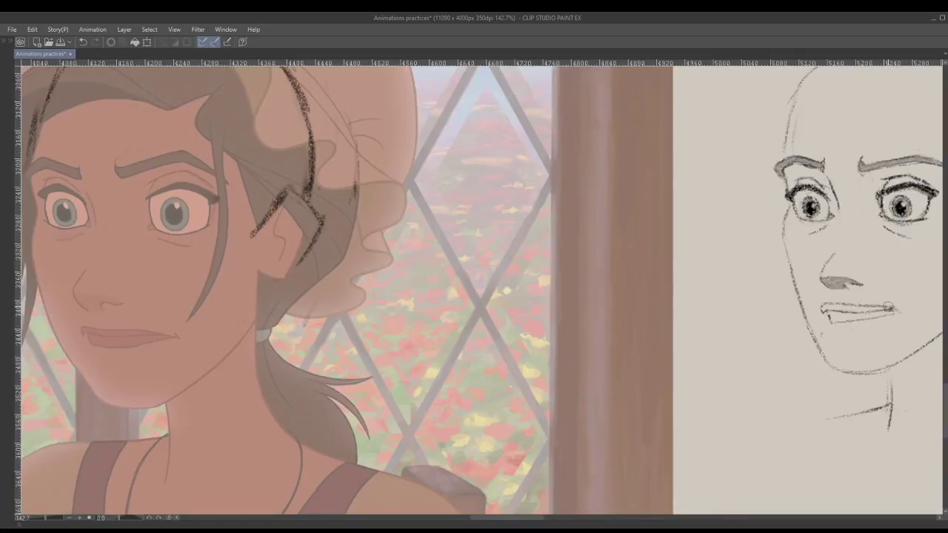
{"action": "left_click_drag", "start_coordinate": [899, 307], "coordinate": [885, 311]}
{"action": "left_click_drag", "start_coordinate": [830, 312], "coordinate": [873, 315]}
{"action": "left_click_drag", "start_coordinate": [855, 322], "coordinate": [831, 322]}
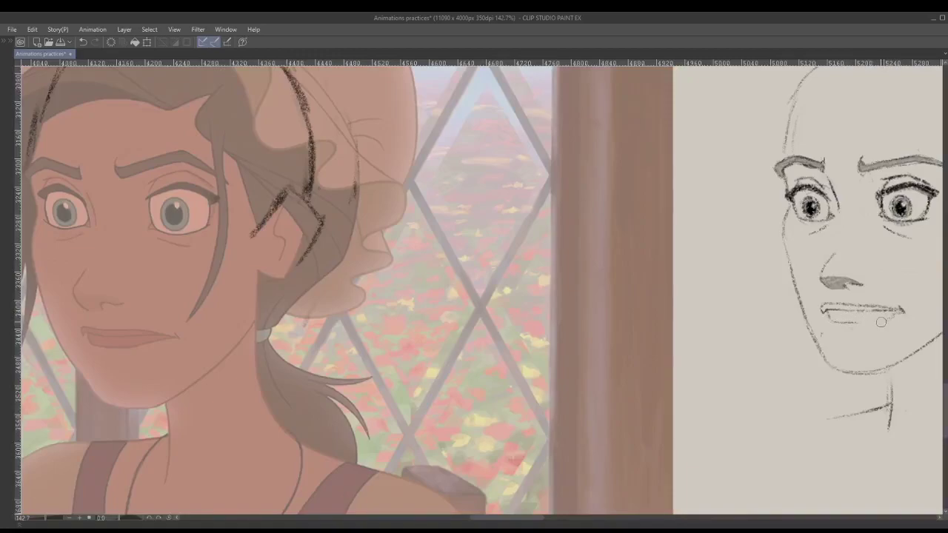
Step: Redraw the mouth's near corner and lower lip contour on the wide-eyed head, undoing unsatisfactory strokes
{"action": "key", "text": "ctrl+z"}
{"action": "left_click_drag", "start_coordinate": [899, 312], "coordinate": [884, 319]}
{"action": "key", "text": "ctrl+z"}
{"action": "left_click_drag", "start_coordinate": [903, 313], "coordinate": [883, 319]}
{"action": "left_click_drag", "start_coordinate": [829, 317], "coordinate": [838, 323]}
{"action": "key", "text": "ctrl+z"}
{"action": "key", "text": "e"}
{"action": "left_click_drag", "start_coordinate": [832, 321], "coordinate": [861, 324]}
{"action": "key", "text": "ctrl+z"}
{"action": "scroll", "coordinate": [881, 326], "scroll_direction": "down", "scroll_amount": 5}
{"action": "scroll", "coordinate": [882, 326], "scroll_direction": "up", "scroll_amount": 3}
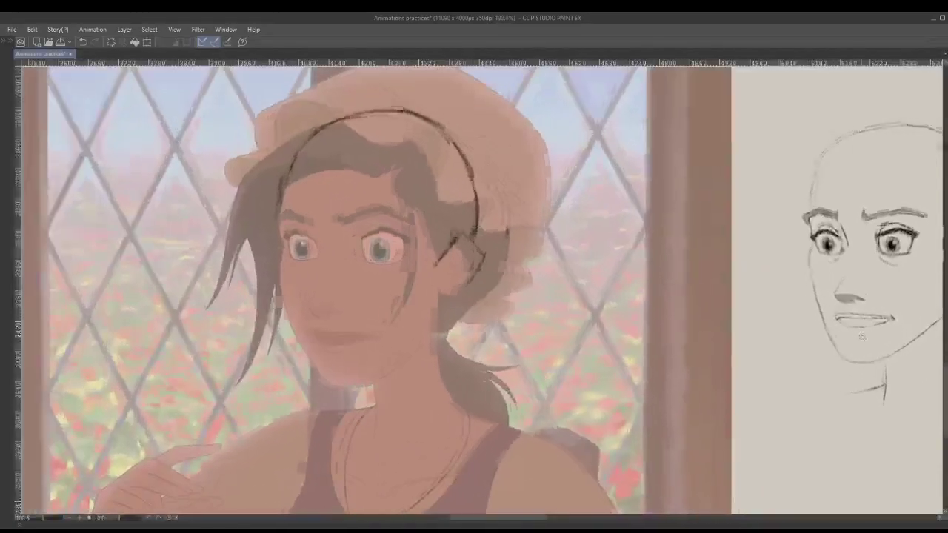
{"action": "scroll", "coordinate": [830, 352], "scroll_direction": "down", "scroll_amount": 2}
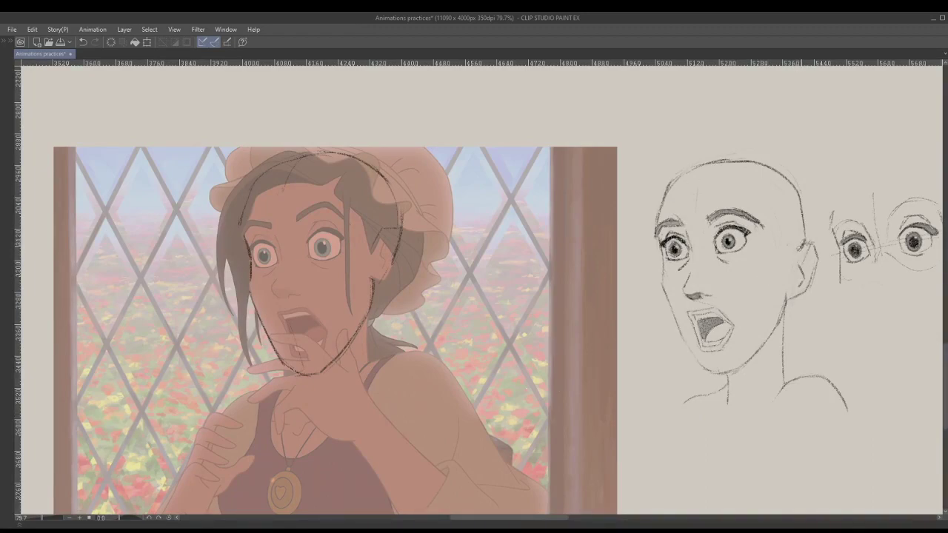
{"action": "left_click_drag", "start_coordinate": [813, 178], "coordinate": [819, 234]}
{"action": "key", "text": "ctrl+z"}
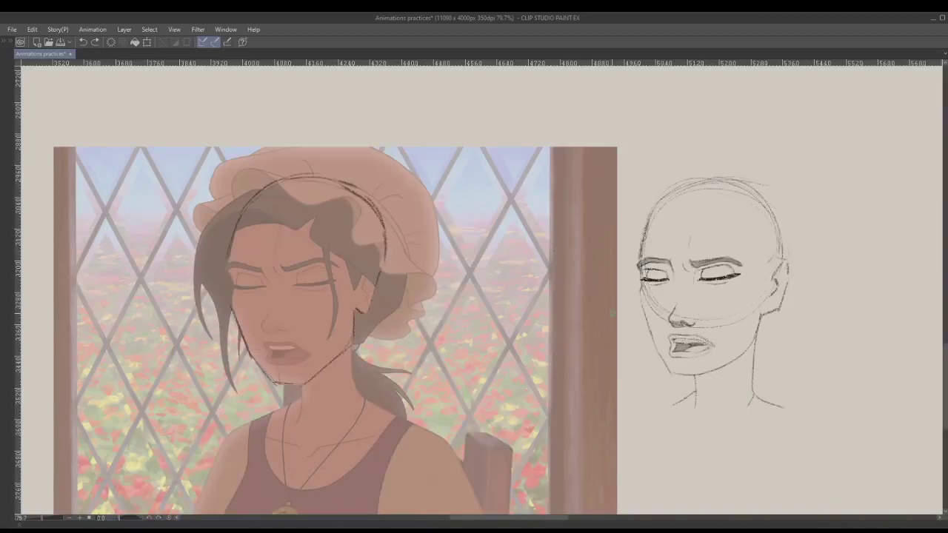
Step: Examine the frowning head's mouth and jaw up close and compare its frame with the neighbouring ones
{"action": "scroll", "coordinate": [676, 344], "scroll_direction": "up", "scroll_amount": 4}
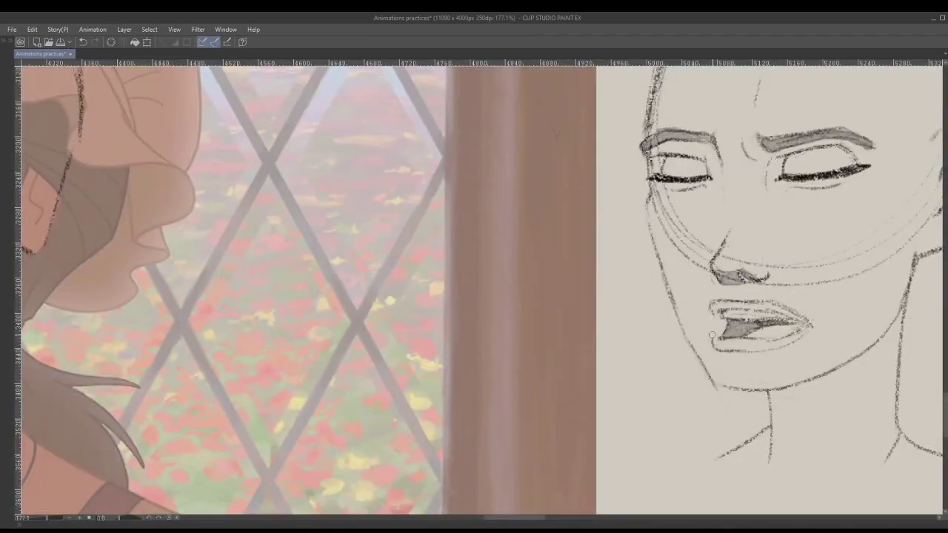
{"action": "scroll", "coordinate": [710, 342], "scroll_direction": "down", "scroll_amount": 2}
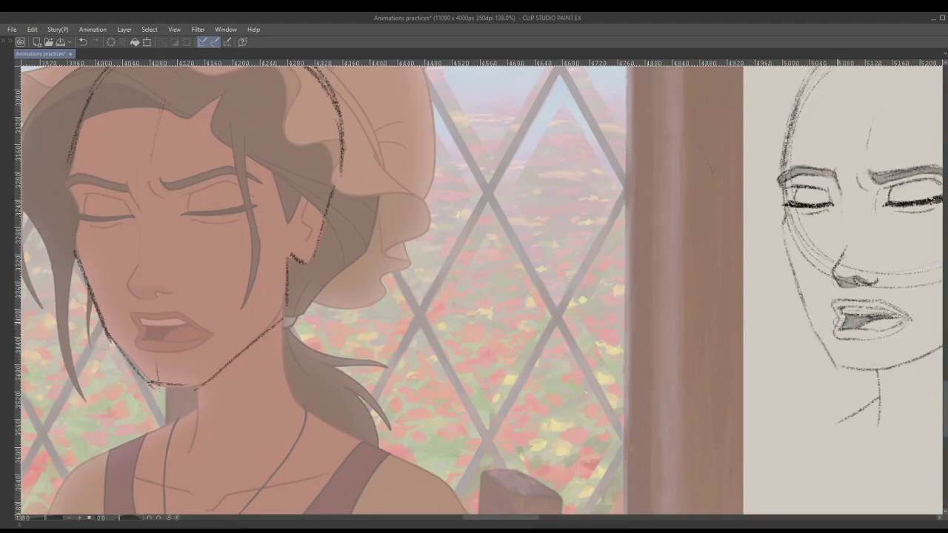
{"action": "scroll", "coordinate": [857, 353], "scroll_direction": "down", "scroll_amount": 5}
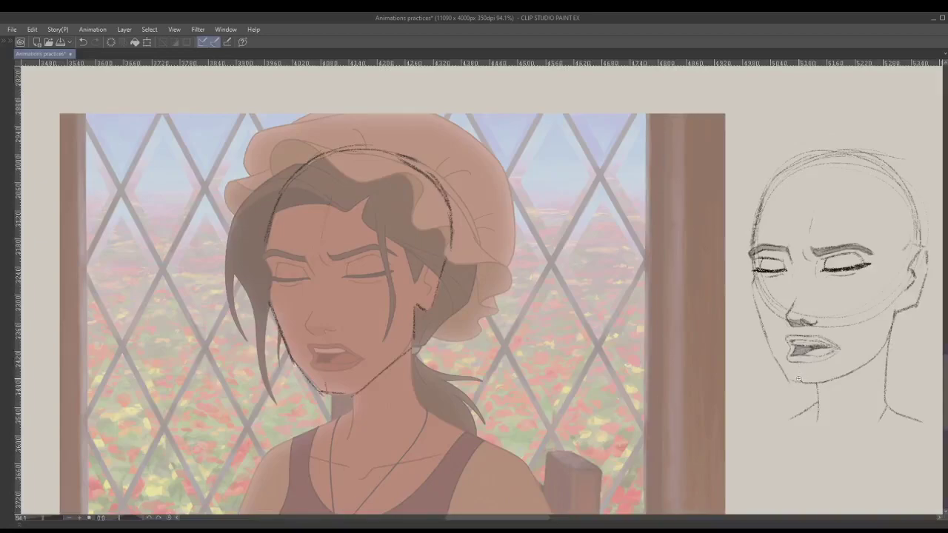
{"action": "key", "text": "Left"}
{"action": "key", "text": "Right"}
{"action": "key", "text": "Left"}
{"action": "key", "text": "Right"}
{"action": "scroll", "coordinate": [786, 366], "scroll_direction": "up", "scroll_amount": 4}
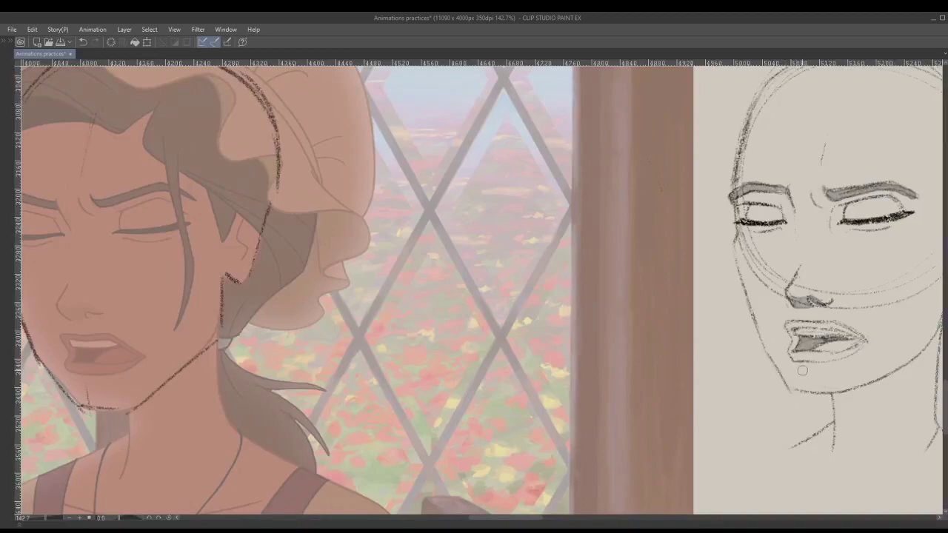
{"action": "scroll", "coordinate": [813, 368], "scroll_direction": "down", "scroll_amount": 2}
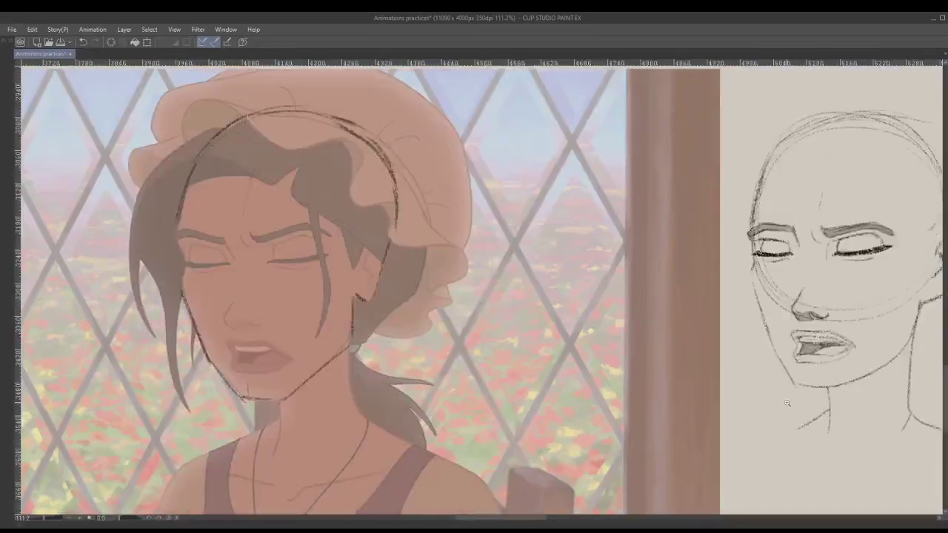
{"action": "scroll", "coordinate": [870, 305], "scroll_direction": "up", "scroll_amount": 3}
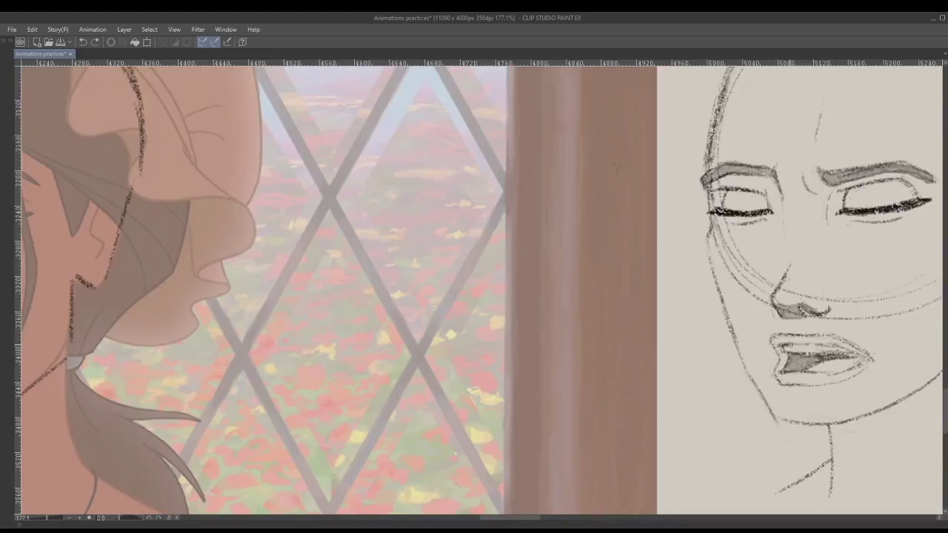
{"action": "left_click_drag", "start_coordinate": [857, 343], "coordinate": [808, 383]}
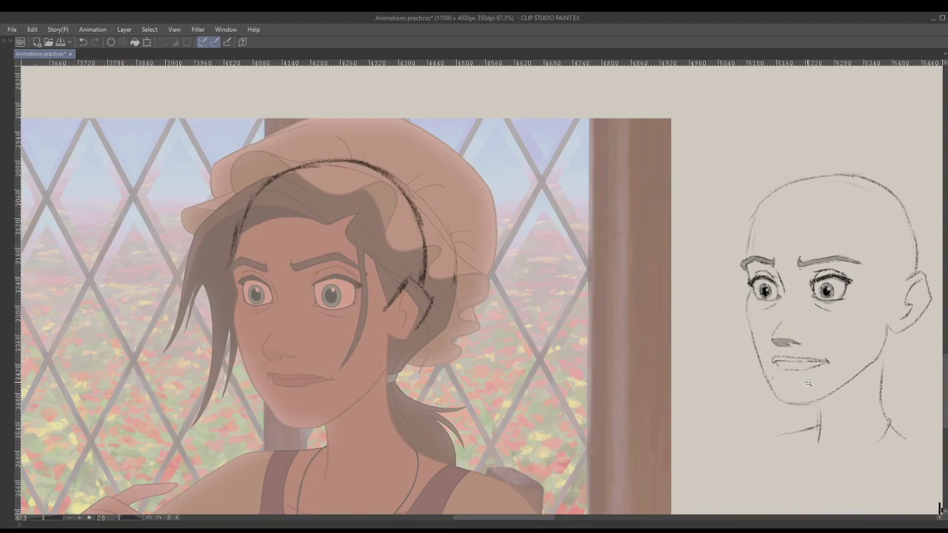
Step: Look over the stills of the sleeping youth, the hatted pirate and the youth beside the fruit barrel, studying the poses across frames
{"action": "scroll", "coordinate": [670, 311], "scroll_direction": "down", "scroll_amount": 8}
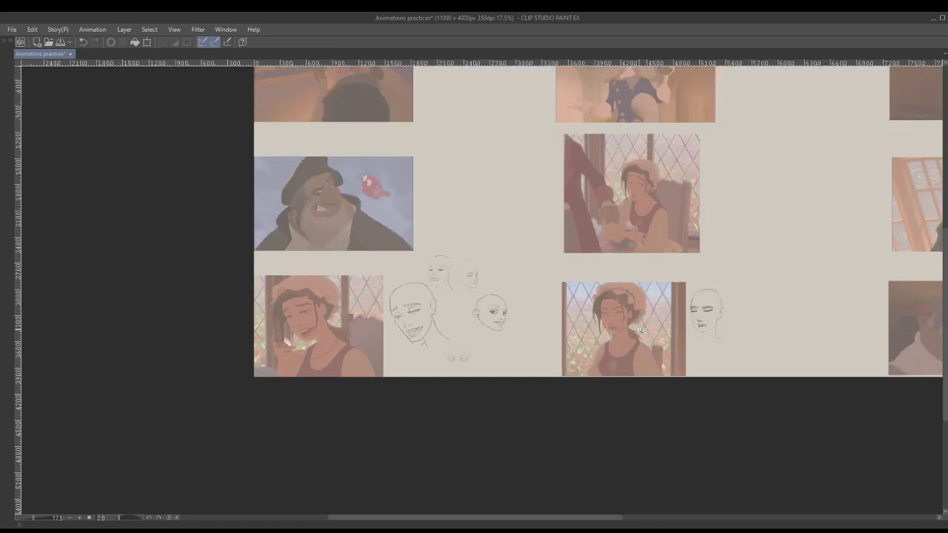
{"action": "left_click_drag", "start_coordinate": [495, 210], "coordinate": [510, 358]}
{"action": "left_click_drag", "start_coordinate": [396, 300], "coordinate": [519, 380]}
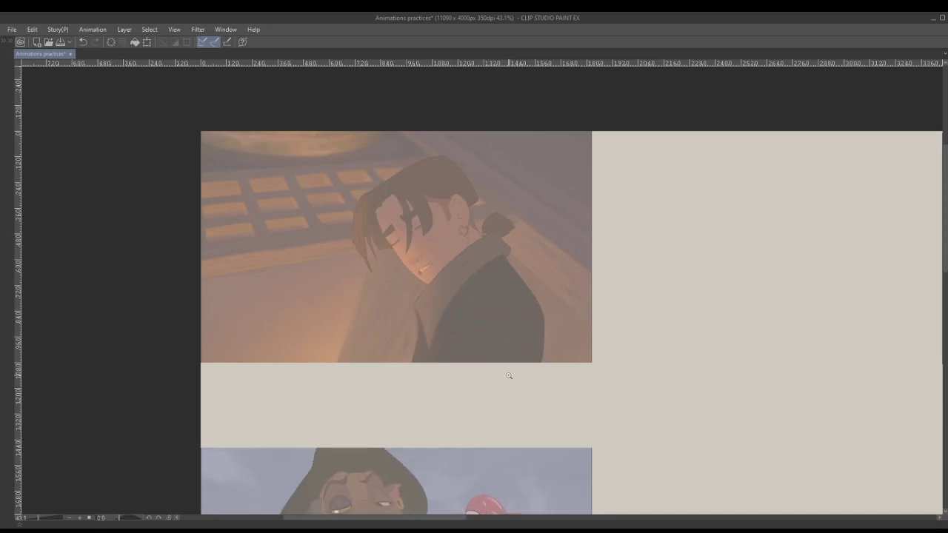
{"action": "scroll", "coordinate": [556, 410], "scroll_direction": "down", "scroll_amount": 3}
{"action": "scroll", "coordinate": [550, 306], "scroll_direction": "down", "scroll_amount": 1}
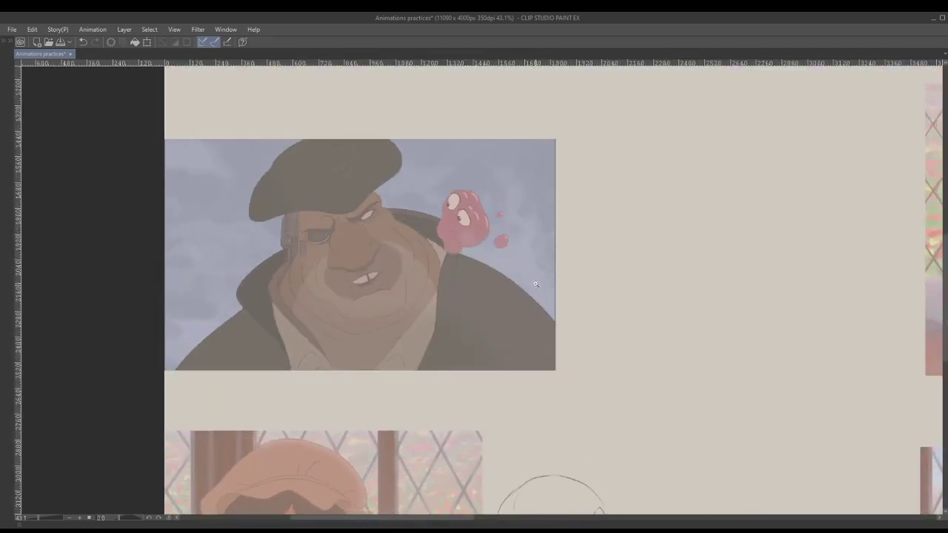
{"action": "scroll", "coordinate": [620, 313], "scroll_direction": "down", "scroll_amount": 5}
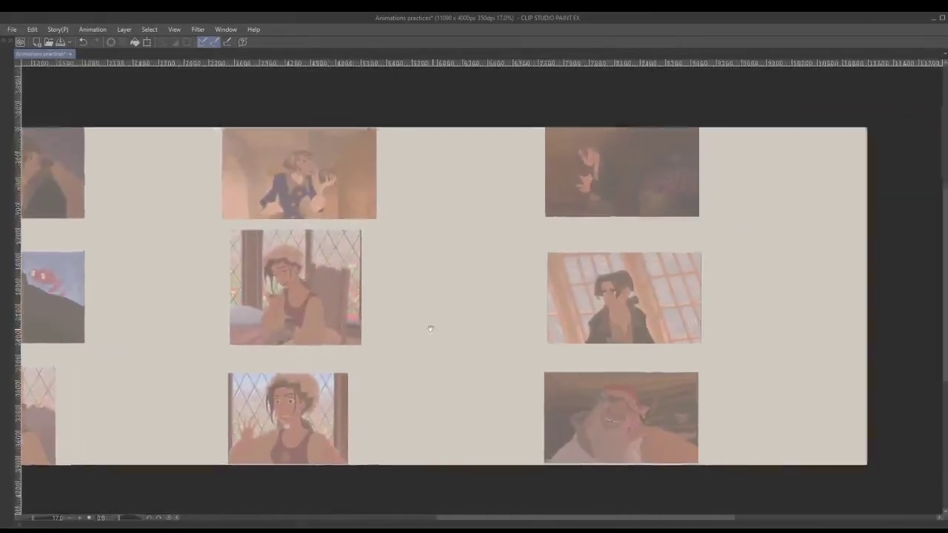
{"action": "scroll", "coordinate": [435, 329], "scroll_direction": "up", "scroll_amount": 5}
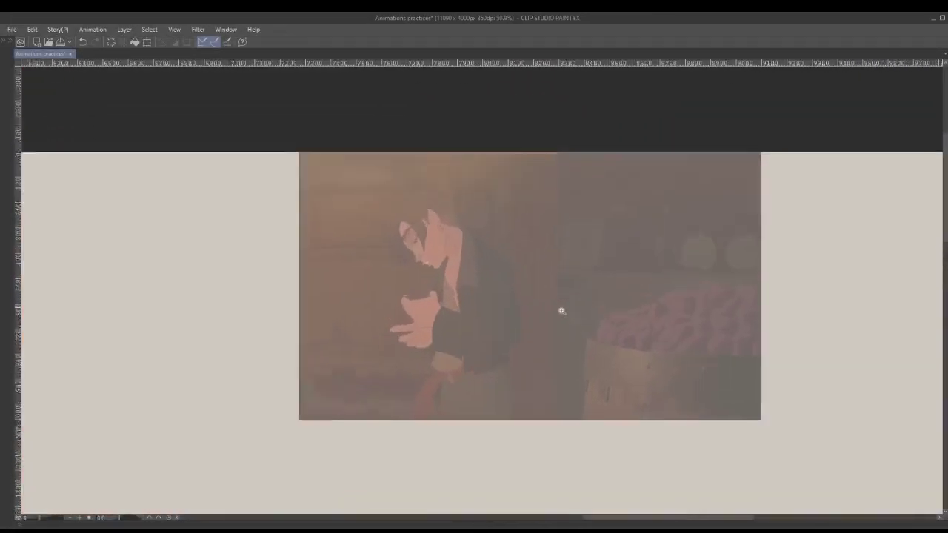
{"action": "left_click_drag", "start_coordinate": [562, 311], "coordinate": [563, 305]}
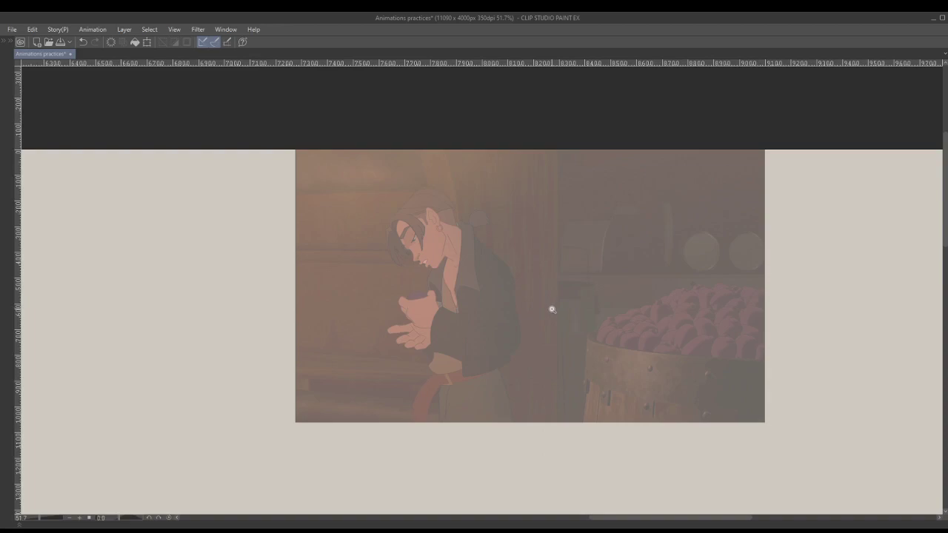
{"action": "scroll", "coordinate": [574, 362], "scroll_direction": "down", "scroll_amount": 2}
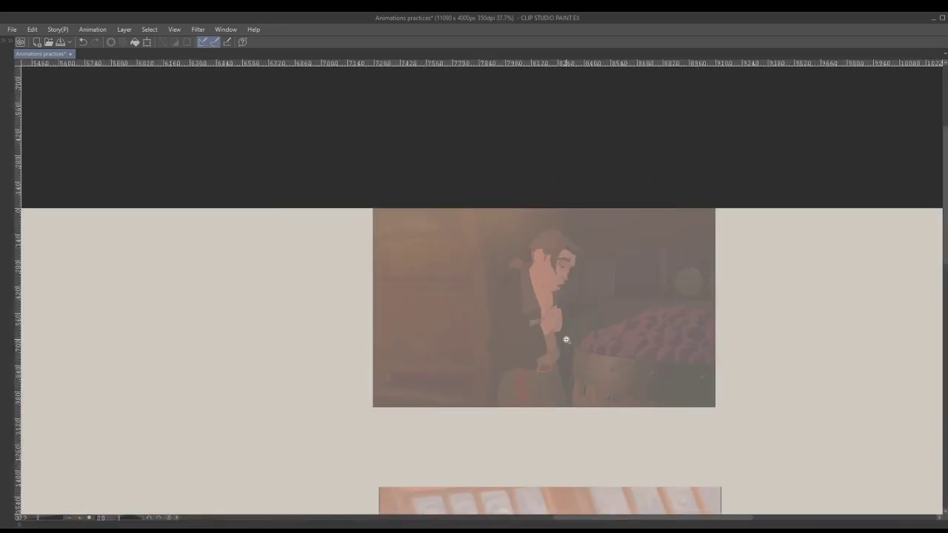
{"action": "scroll", "coordinate": [556, 325], "scroll_direction": "up", "scroll_amount": 3}
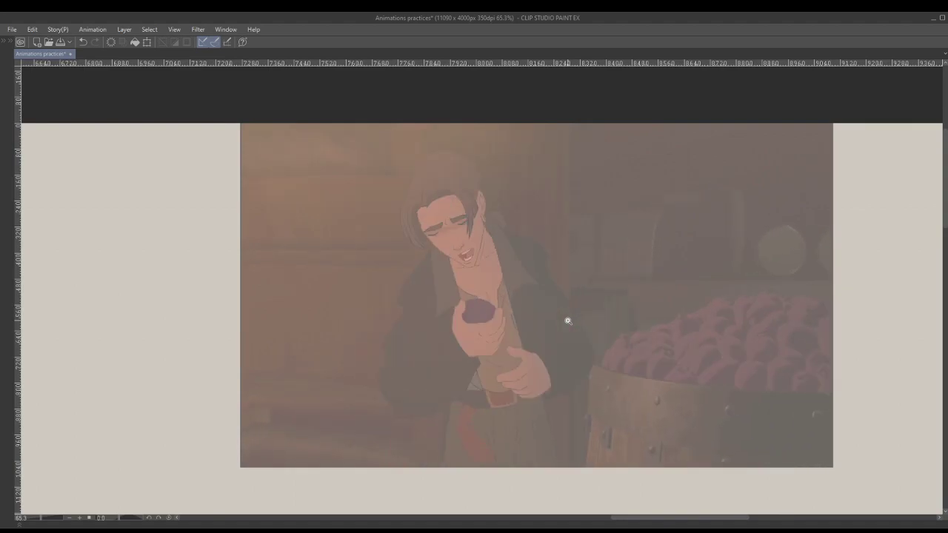
{"action": "left_click_drag", "start_coordinate": [533, 340], "coordinate": [504, 386]}
{"action": "left_click_drag", "start_coordinate": [503, 387], "coordinate": [561, 239]}
{"action": "left_click_drag", "start_coordinate": [395, 322], "coordinate": [362, 247]}
{"action": "left_click_drag", "start_coordinate": [537, 337], "coordinate": [563, 331]}
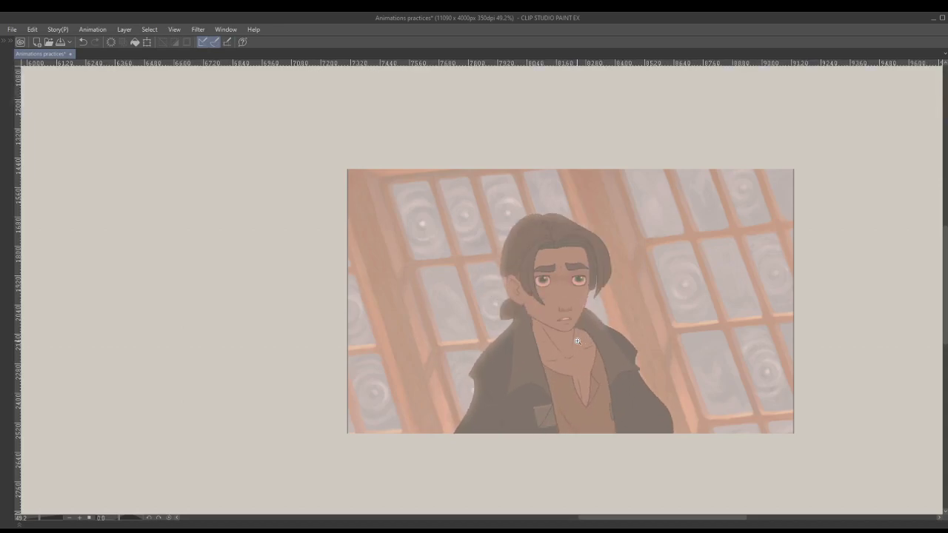
Step: Examine the stills of the youth before the windows and the captain holding the sphere, and return to the frowning woman's still
{"action": "scroll", "coordinate": [511, 298], "scroll_direction": "down", "scroll_amount": 2}
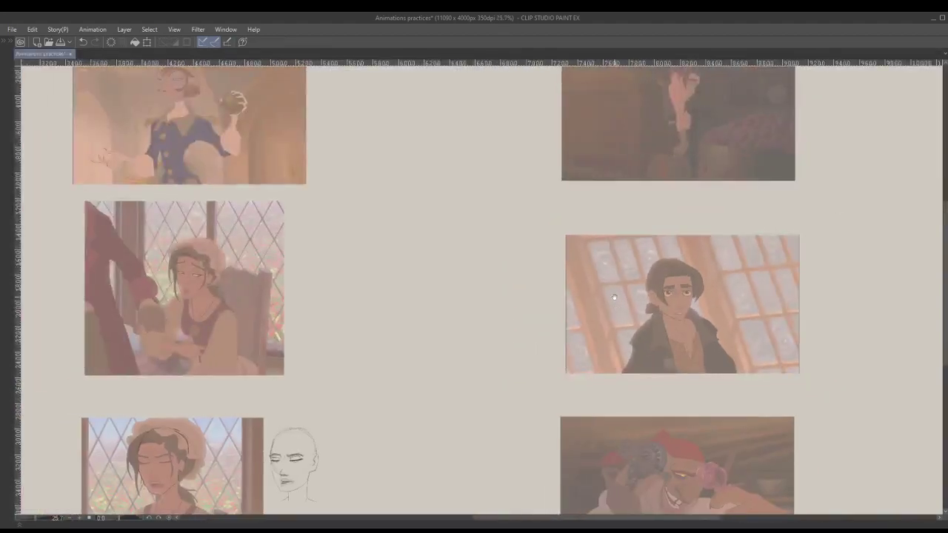
{"action": "left_click_drag", "start_coordinate": [534, 289], "coordinate": [740, 391]}
{"action": "scroll", "coordinate": [488, 283], "scroll_direction": "up", "scroll_amount": 2}
{"action": "left_click_drag", "start_coordinate": [485, 283], "coordinate": [614, 314]}
{"action": "scroll", "coordinate": [614, 314], "scroll_direction": "up", "scroll_amount": 1}
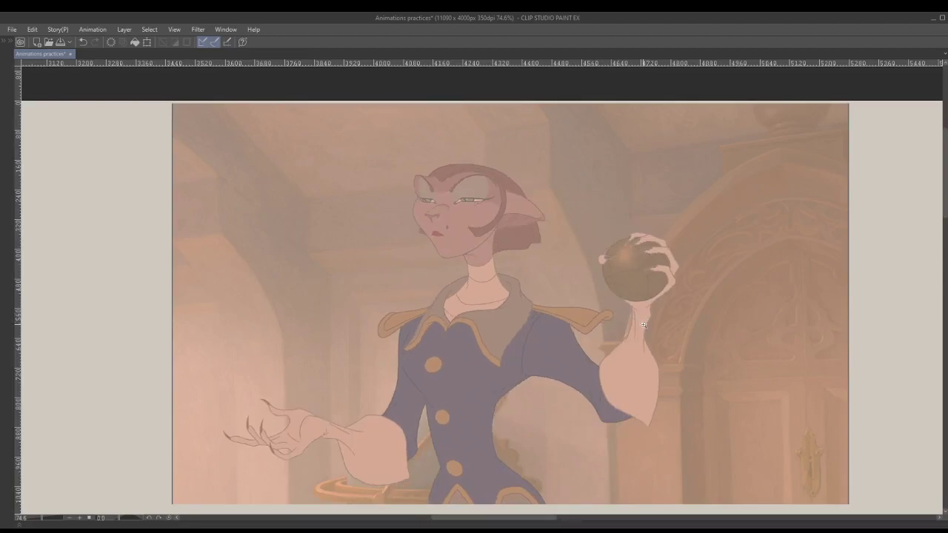
{"action": "scroll", "coordinate": [643, 326], "scroll_direction": "down", "scroll_amount": 6}
{"action": "scroll", "coordinate": [548, 341], "scroll_direction": "up", "scroll_amount": 4}
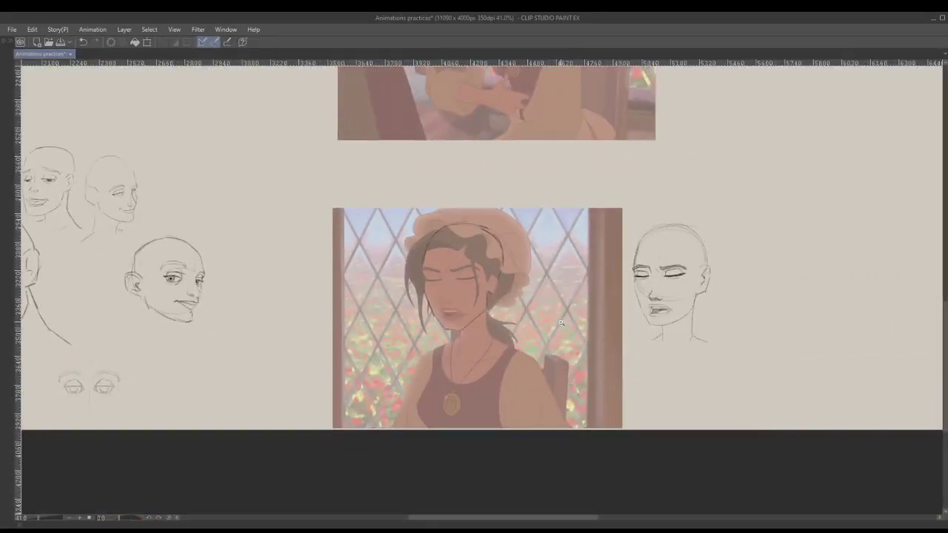
Step: Compare the woman's frowning and wide-eyed heads with their stills, and examine the captain holding the sphere up close
{"action": "scroll", "coordinate": [561, 324], "scroll_direction": "up", "scroll_amount": 1}
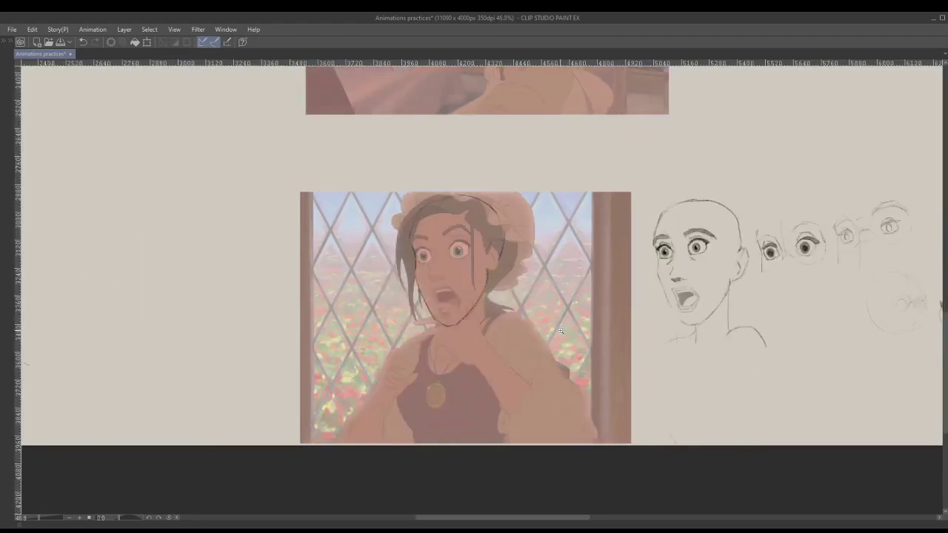
{"action": "scroll", "coordinate": [564, 328], "scroll_direction": "down", "scroll_amount": 2}
{"action": "scroll", "coordinate": [577, 356], "scroll_direction": "up", "scroll_amount": 5}
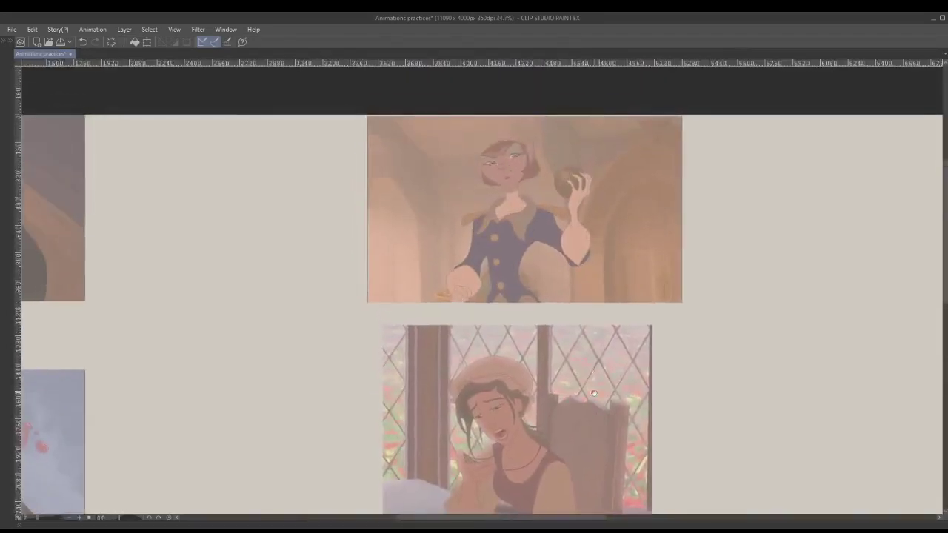
{"action": "left_click_drag", "start_coordinate": [594, 392], "coordinate": [601, 446]}
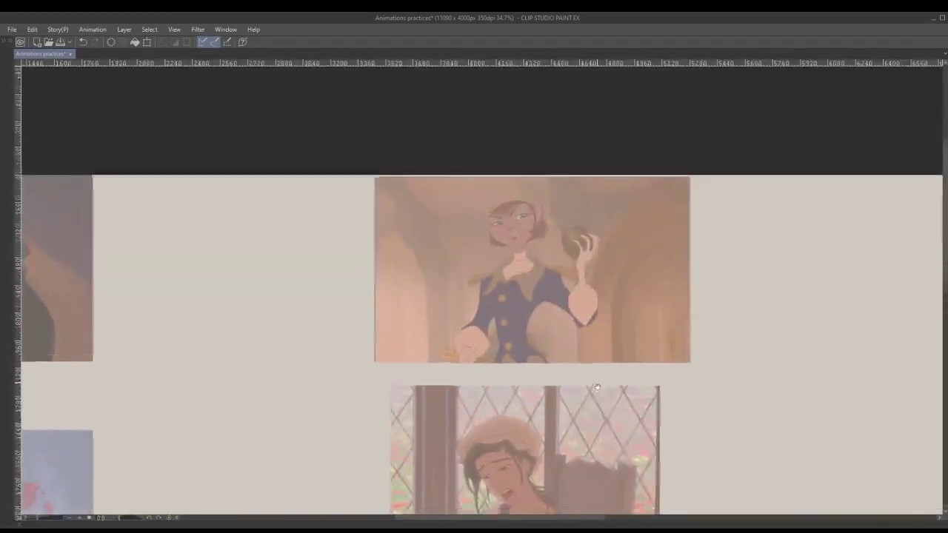
{"action": "scroll", "coordinate": [545, 252], "scroll_direction": "up", "scroll_amount": 3}
{"action": "left_click_drag", "start_coordinate": [569, 318], "coordinate": [575, 351]}
{"action": "scroll", "coordinate": [559, 316], "scroll_direction": "up", "scroll_amount": 2}
{"action": "mouse_move", "coordinate": [561, 309]}
{"action": "left_mouse_down"}
{"action": "mouse_move", "coordinate": [567, 338]}
{"action": "mouse_move", "coordinate": [567, 322]}
{"action": "left_mouse_up"}
{"action": "scroll", "coordinate": [563, 315], "scroll_direction": "up", "scroll_amount": 1}
{"action": "scroll", "coordinate": [577, 323], "scroll_direction": "down", "scroll_amount": 2}
{"action": "scroll", "coordinate": [598, 336], "scroll_direction": "down", "scroll_amount": 4}
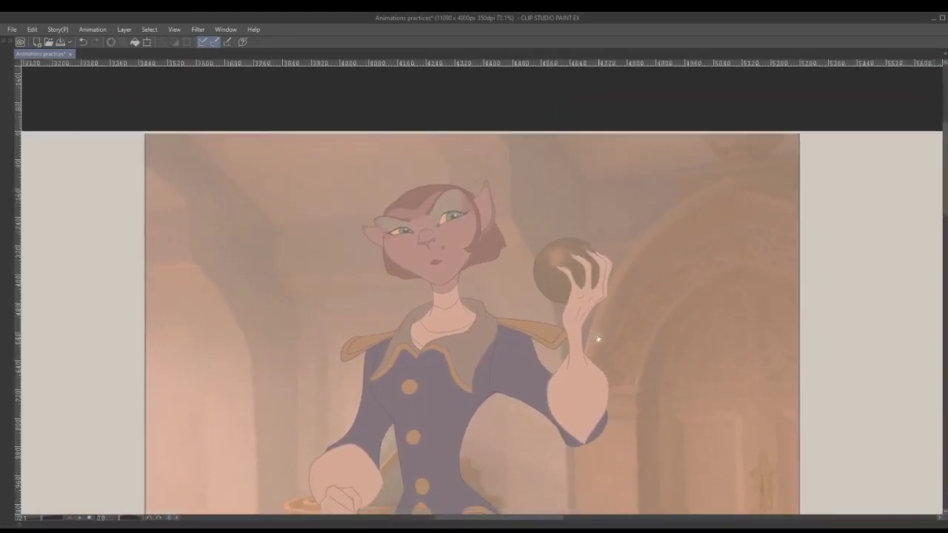
Step: Examine the hatted pirate's still with the pink blob on his shoulder, and the captain's pose with the sphere near her face
{"action": "scroll", "coordinate": [789, 285], "scroll_direction": "down", "scroll_amount": 1}
{"action": "scroll", "coordinate": [709, 252], "scroll_direction": "up", "scroll_amount": 3}
{"action": "scroll", "coordinate": [580, 314], "scroll_direction": "up", "scroll_amount": 1}
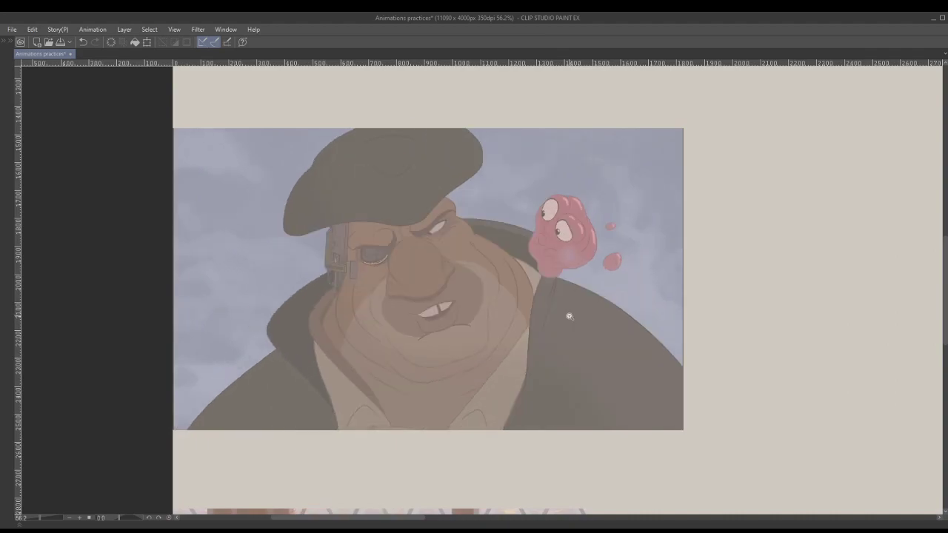
{"action": "scroll", "coordinate": [626, 312], "scroll_direction": "down", "scroll_amount": 3}
{"action": "left_click_drag", "start_coordinate": [684, 261], "coordinate": [624, 376]}
{"action": "left_click_drag", "start_coordinate": [734, 333], "coordinate": [560, 351]}
{"action": "left_click_drag", "start_coordinate": [705, 338], "coordinate": [564, 351]}
{"action": "left_click_drag", "start_coordinate": [699, 351], "coordinate": [546, 348]}
{"action": "scroll", "coordinate": [546, 348], "scroll_direction": "up", "scroll_amount": 1}
{"action": "scroll", "coordinate": [593, 330], "scroll_direction": "up", "scroll_amount": 5}
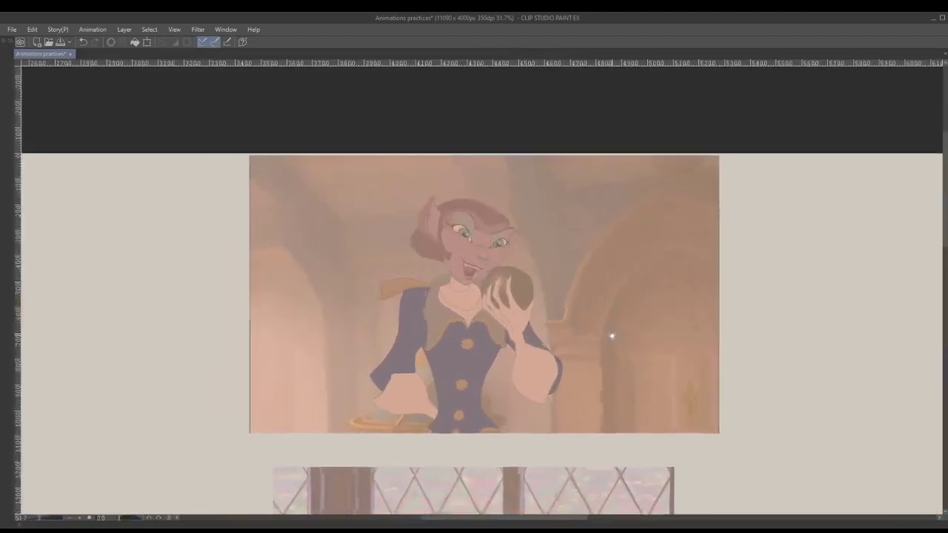